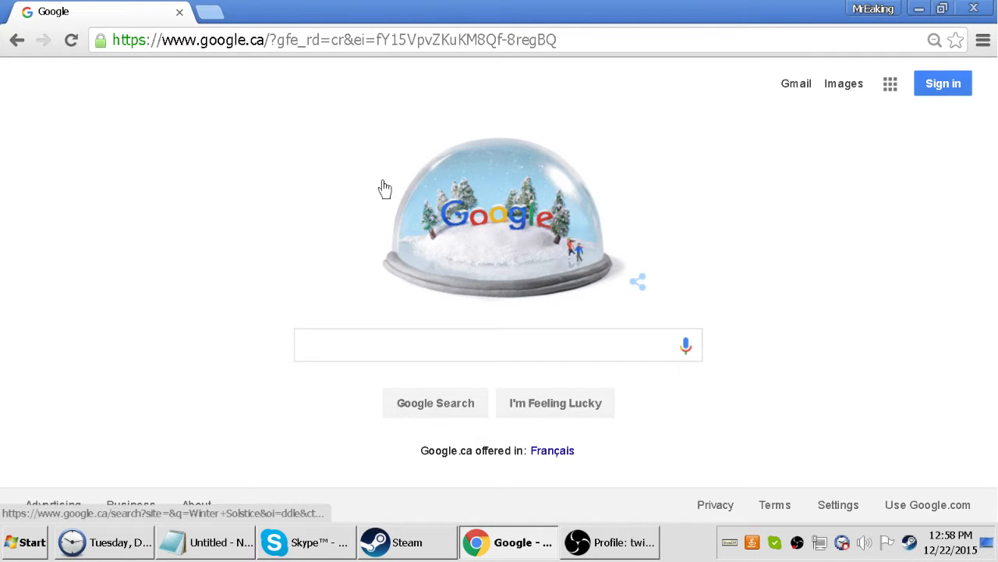
Search Google for "ttt mapping" and open the Trouble in Terrorist Town mapping guide on ttt.badking.net
left_click(349, 353)
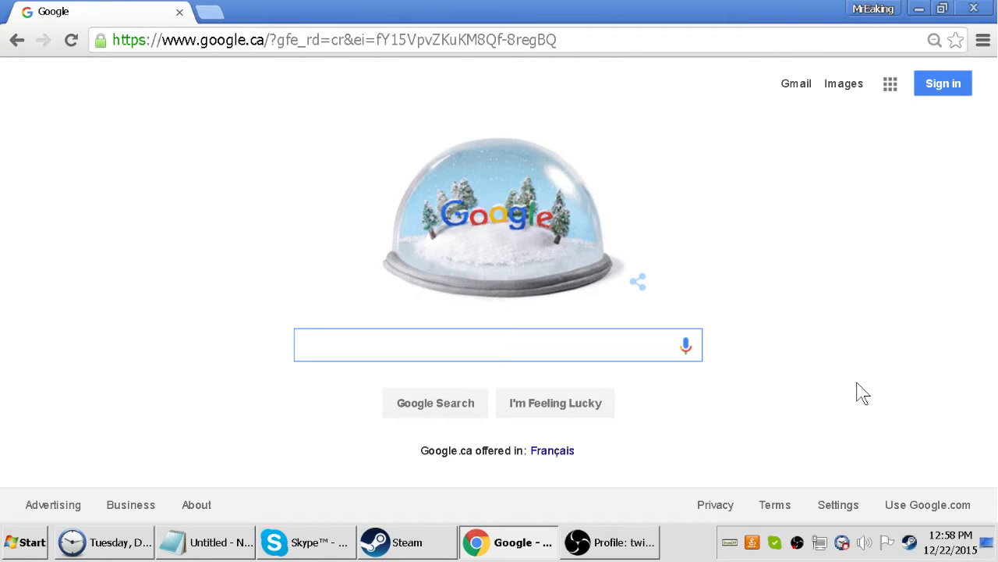
type("ttt ma")
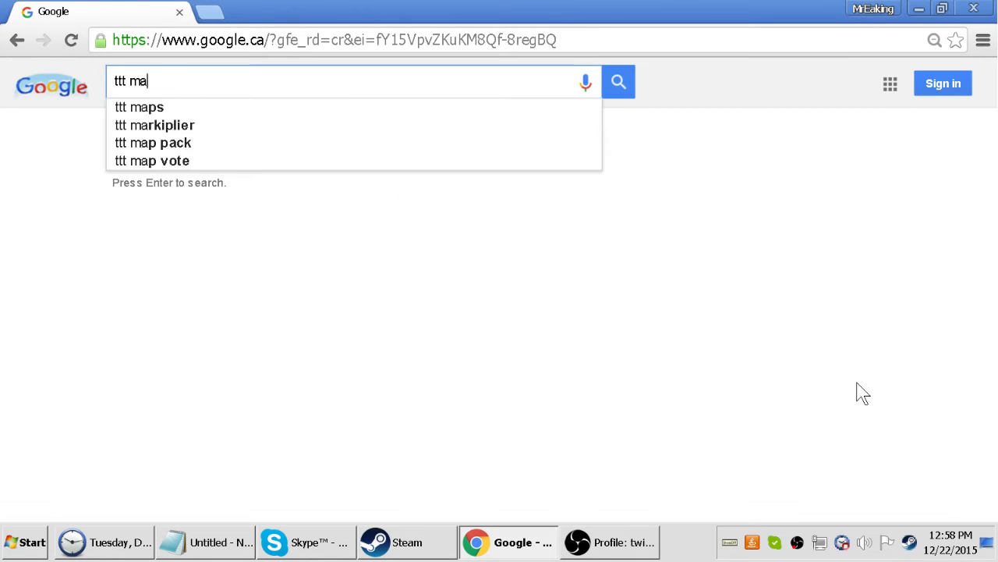
type("pping")
key("Return")
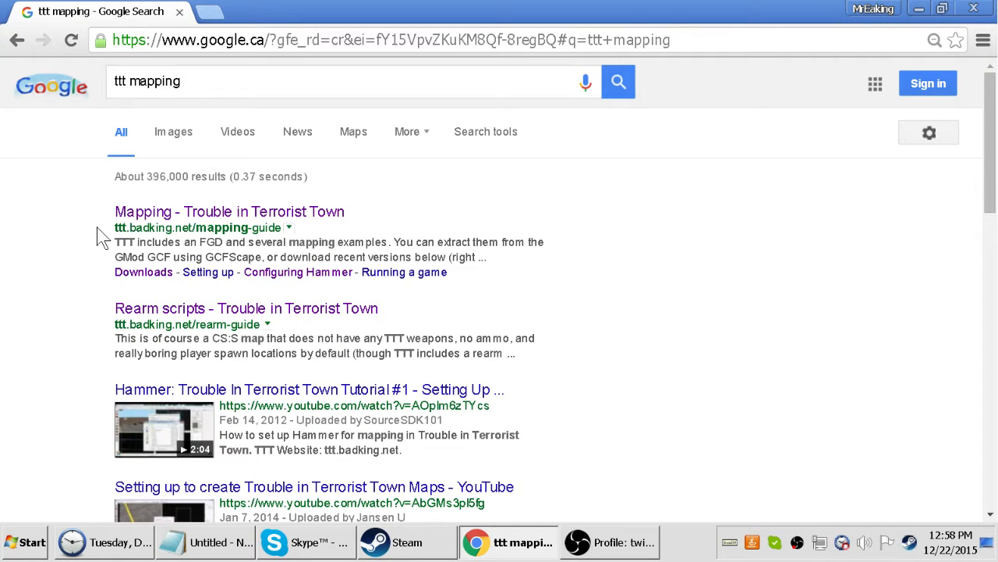
left_click(212, 214)
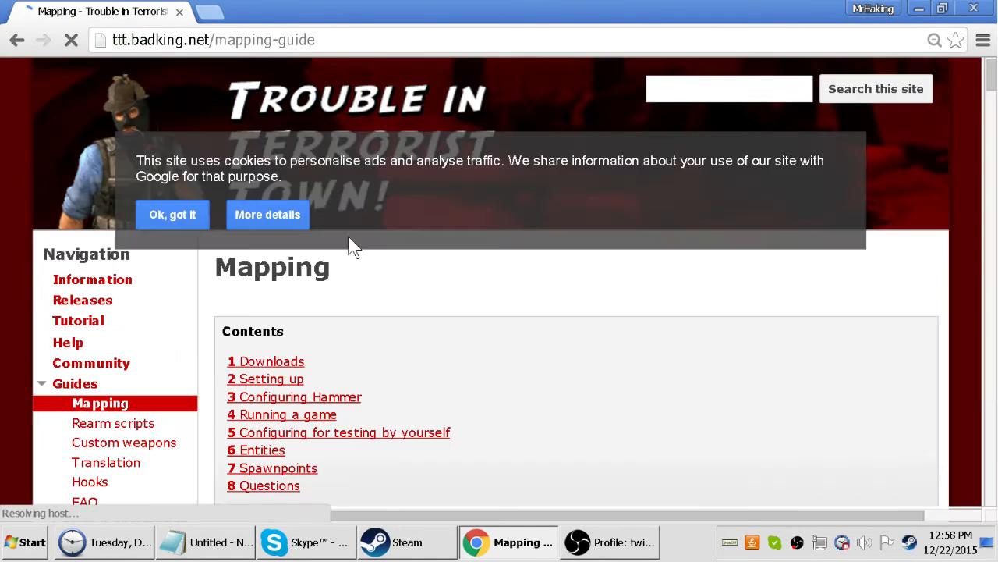
Start saving the linked FGD file from the guide's Downloads section
scroll(485, 291, "down", 6)
scroll(474, 296, "up", 4)
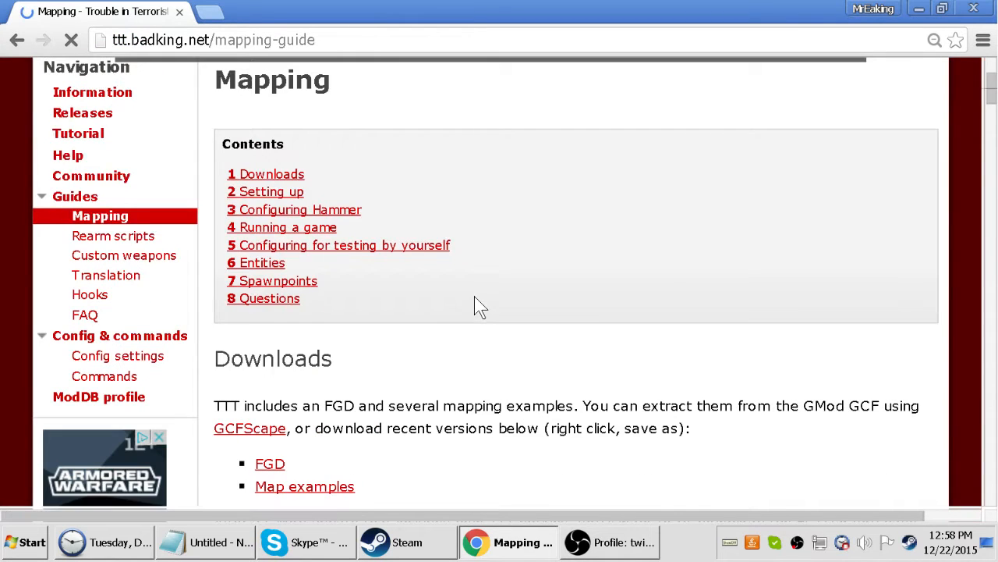
scroll(474, 297, "down", 2)
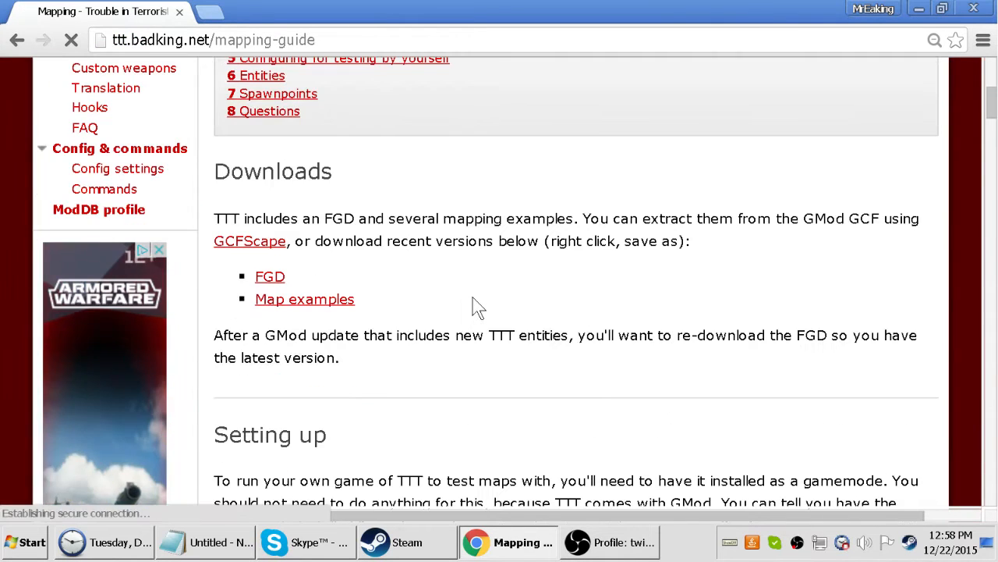
left_click(264, 281)
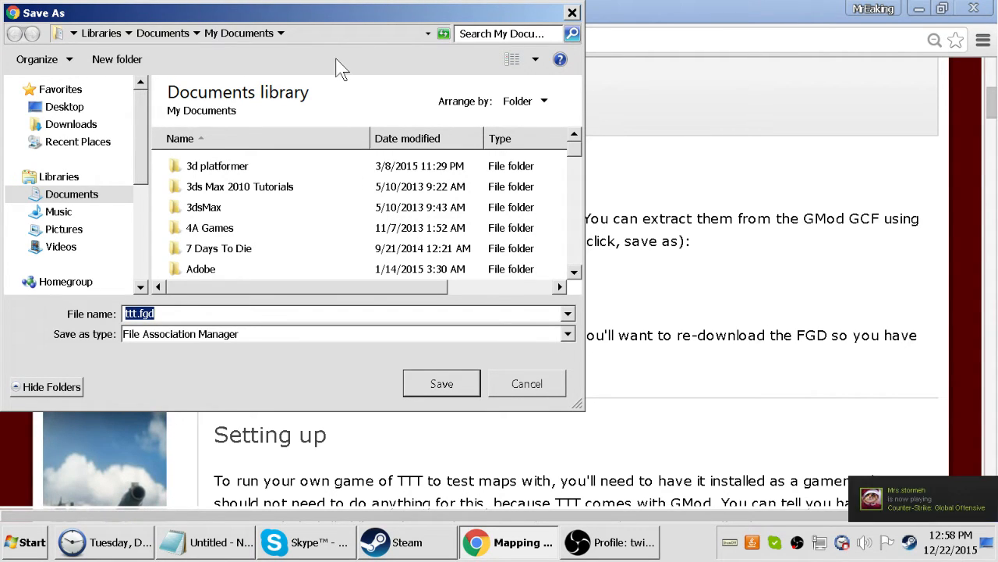
Set the save location to the Program Files (x86) folder on the OS (C:) drive
left_click(321, 32)
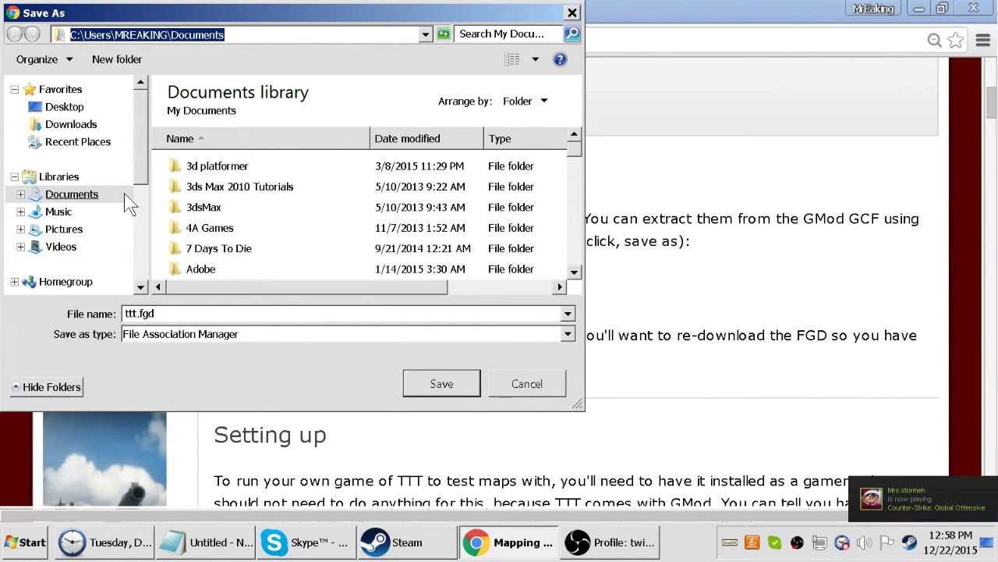
scroll(117, 179, "down", 2)
left_click(56, 224)
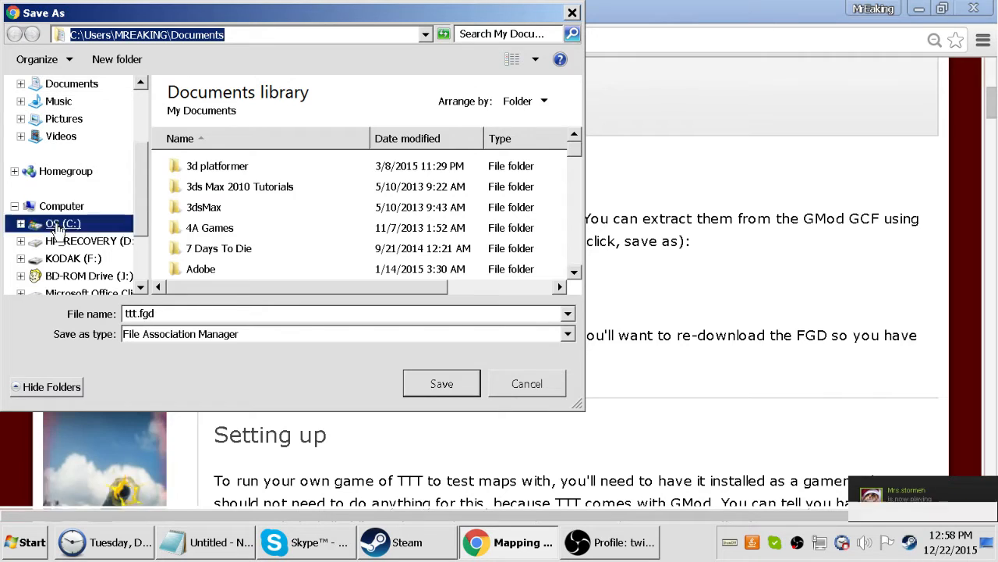
left_click(336, 238)
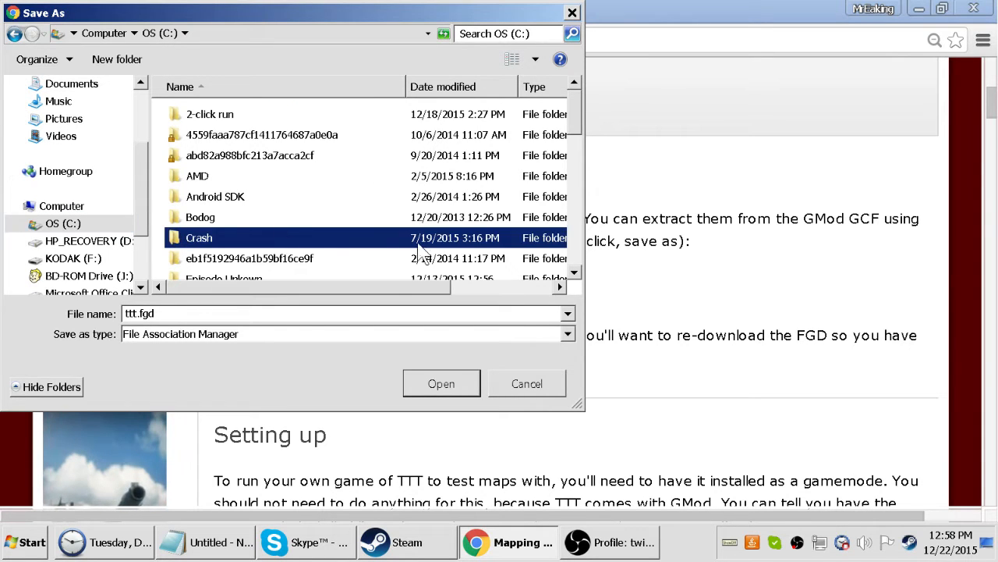
scroll(212, 218, "down", 4)
scroll(375, 219, "down", 4)
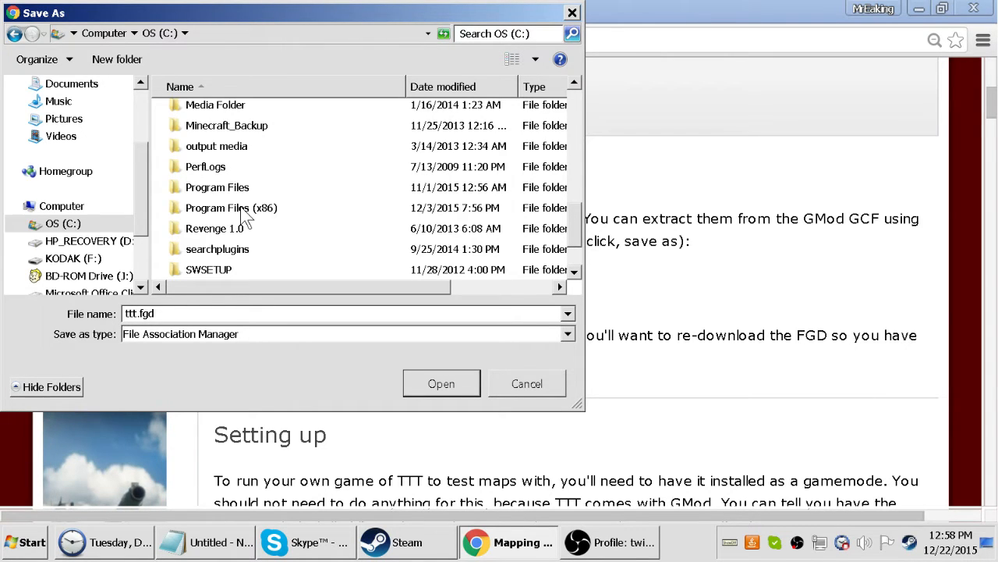
double_click(241, 209)
Open the Steam folder inside Program Files (x86) as the save location
left_click(170, 220)
scroll(183, 228, "down", 5)
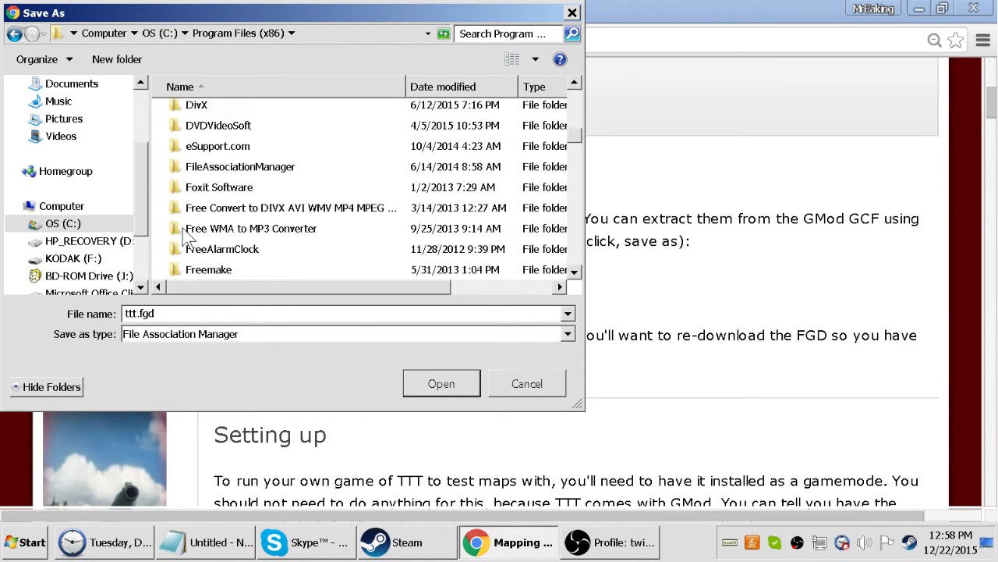
scroll(187, 238, "down", 13)
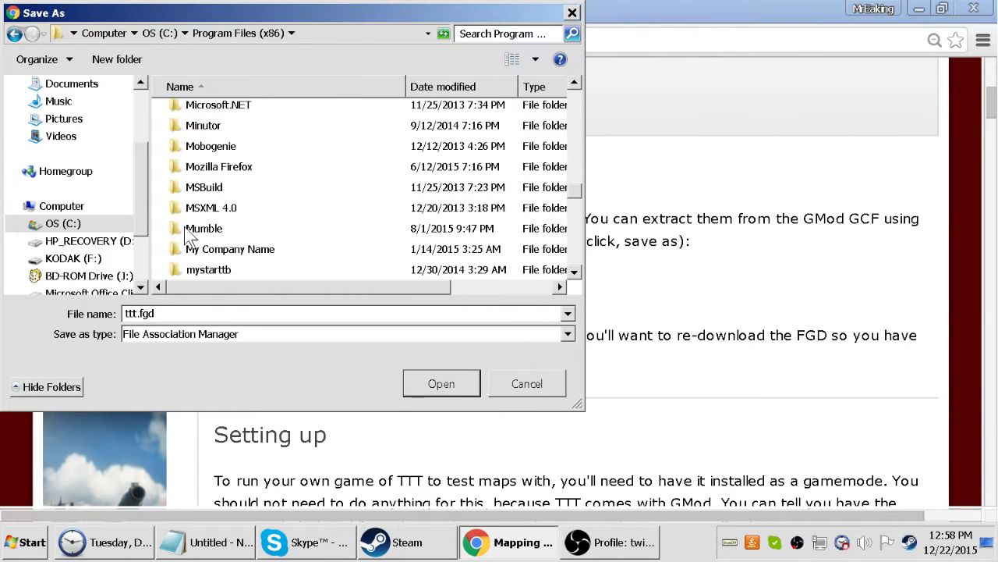
scroll(189, 238, "down", 2)
scroll(190, 238, "down", 4)
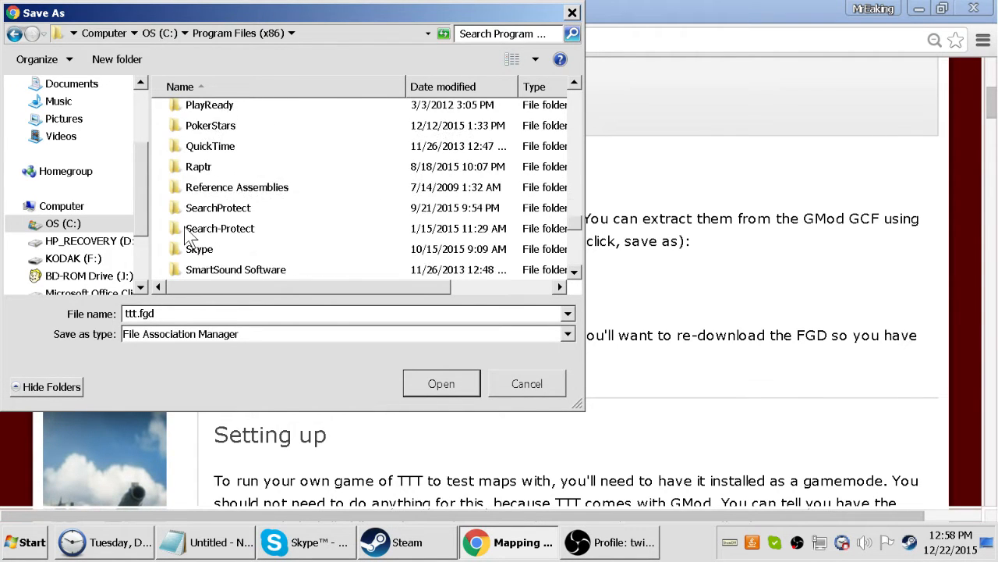
scroll(189, 238, "down", 2)
double_click(195, 189)
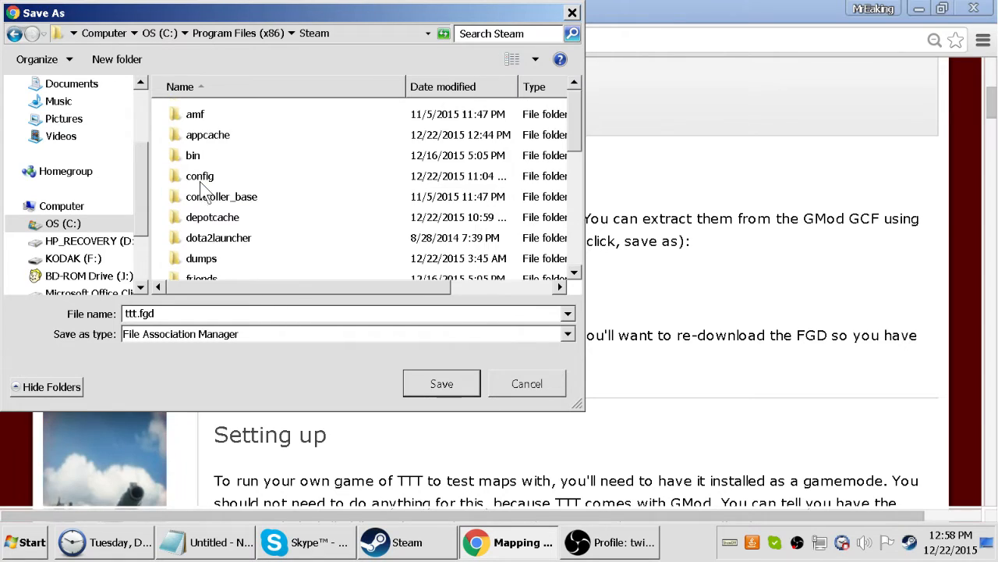
Navigate from the Steam folder through SteamApps and common into the Counter-Strike Source folder
left_click(205, 221)
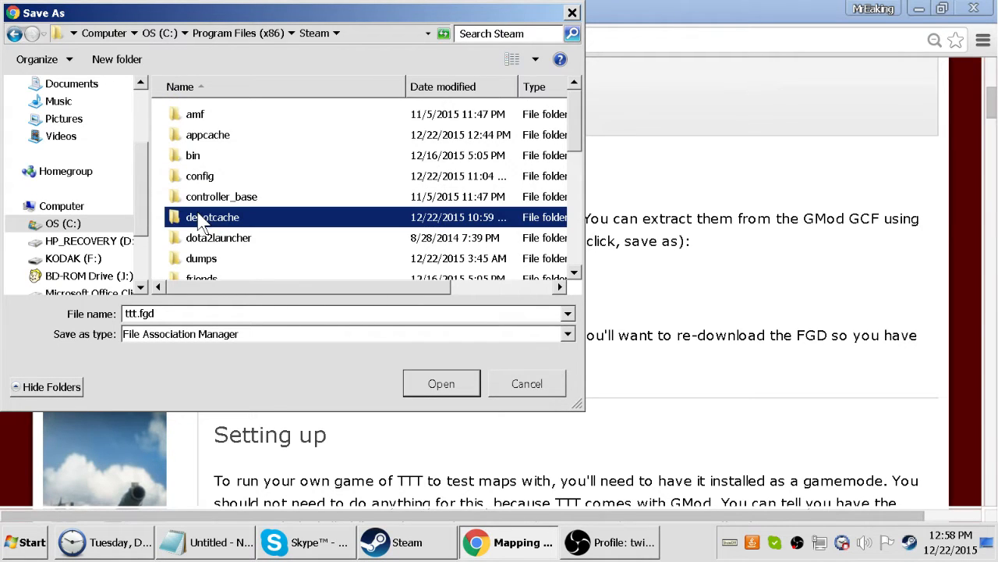
key("s")
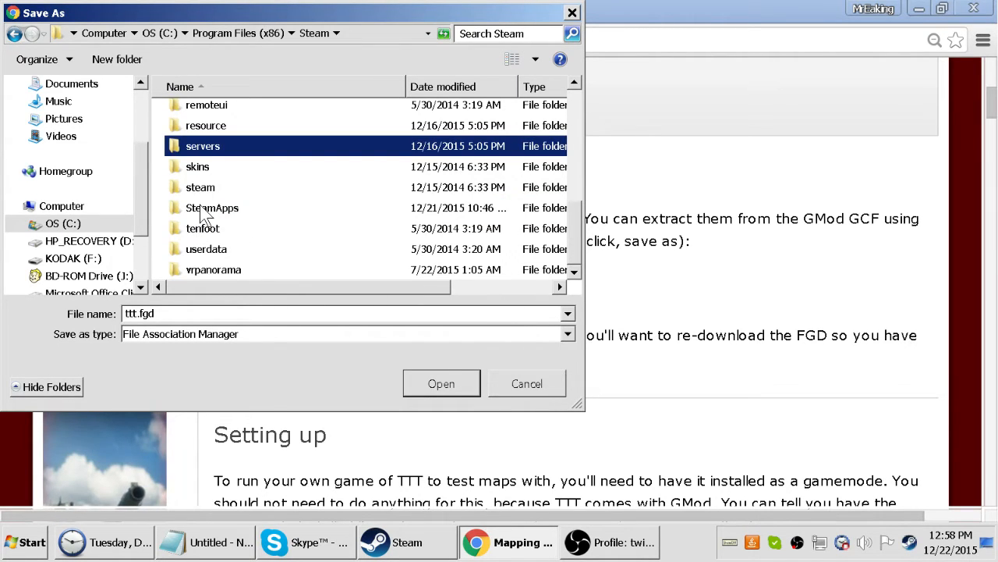
double_click(207, 208)
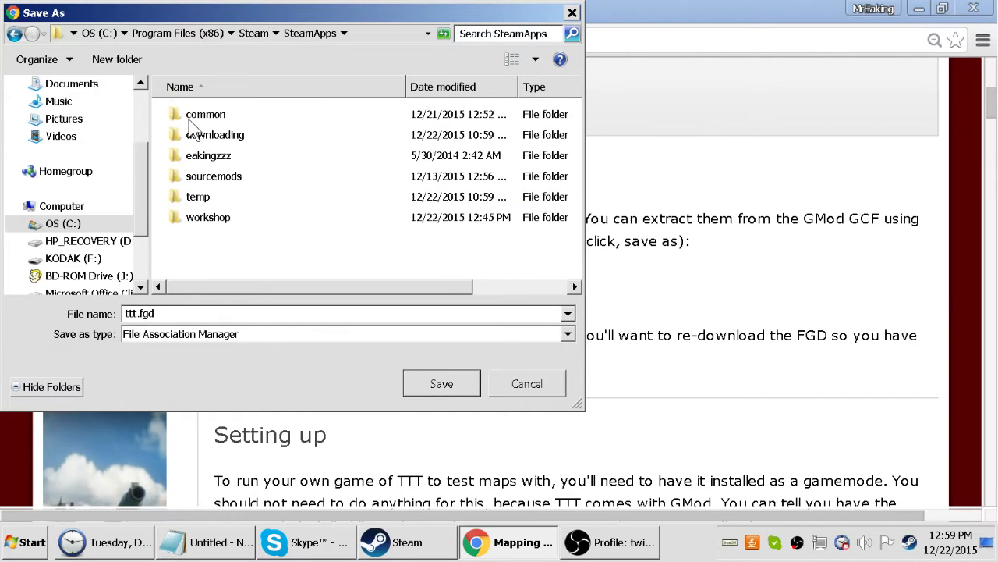
double_click(195, 116)
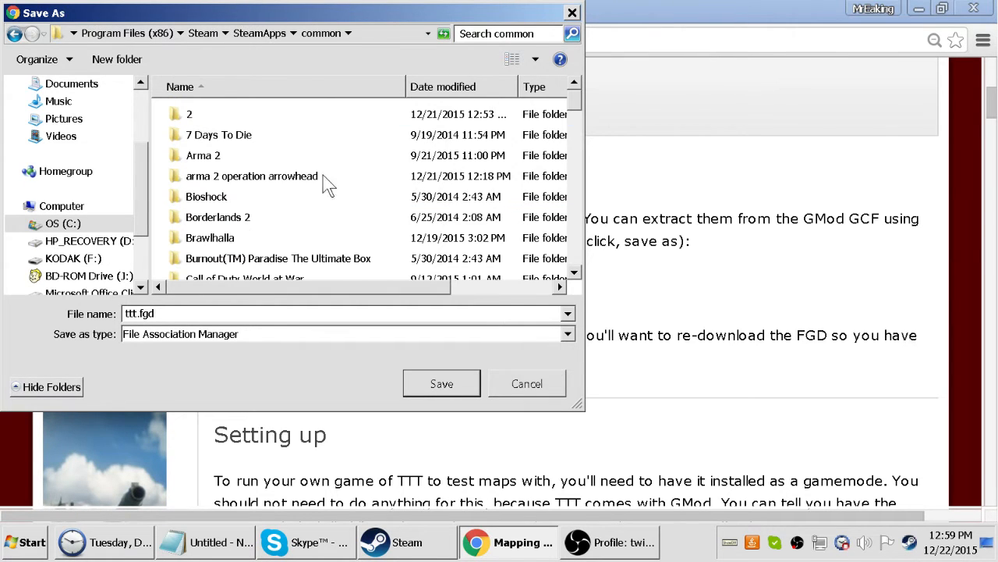
scroll(285, 184, "down", 4)
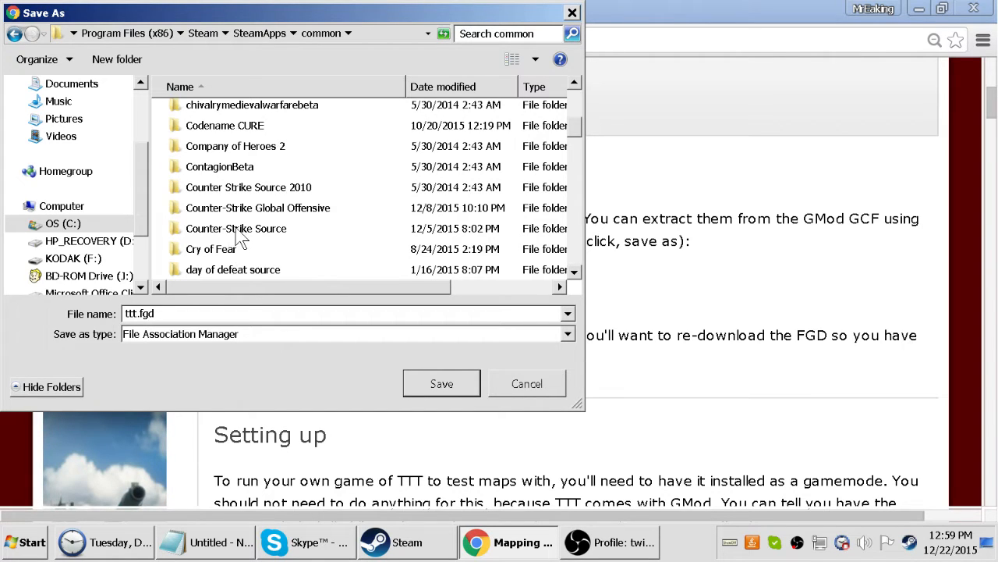
double_click(234, 229)
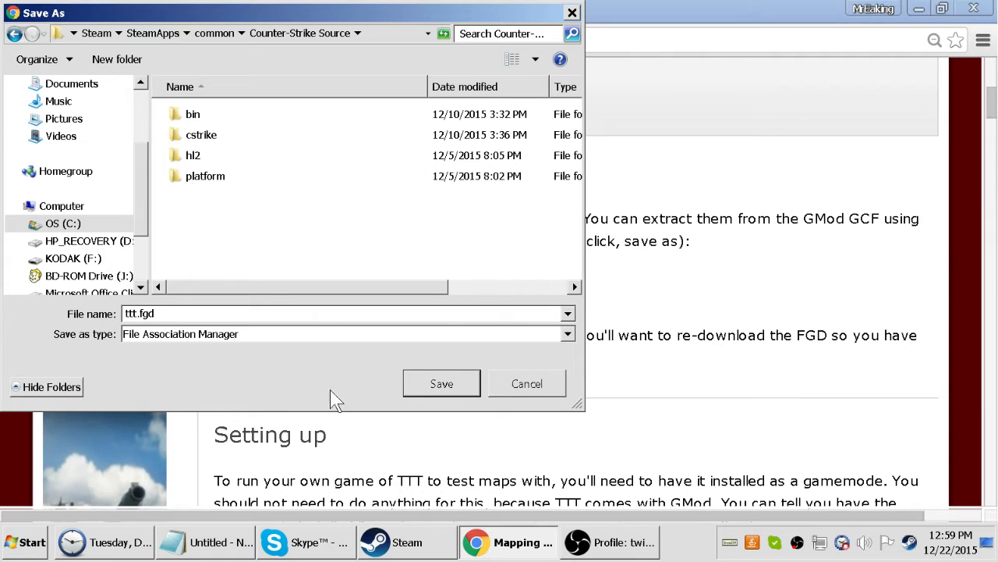
Switch to Steam to view the store page and return to the save dialog in Chrome
left_click(406, 545)
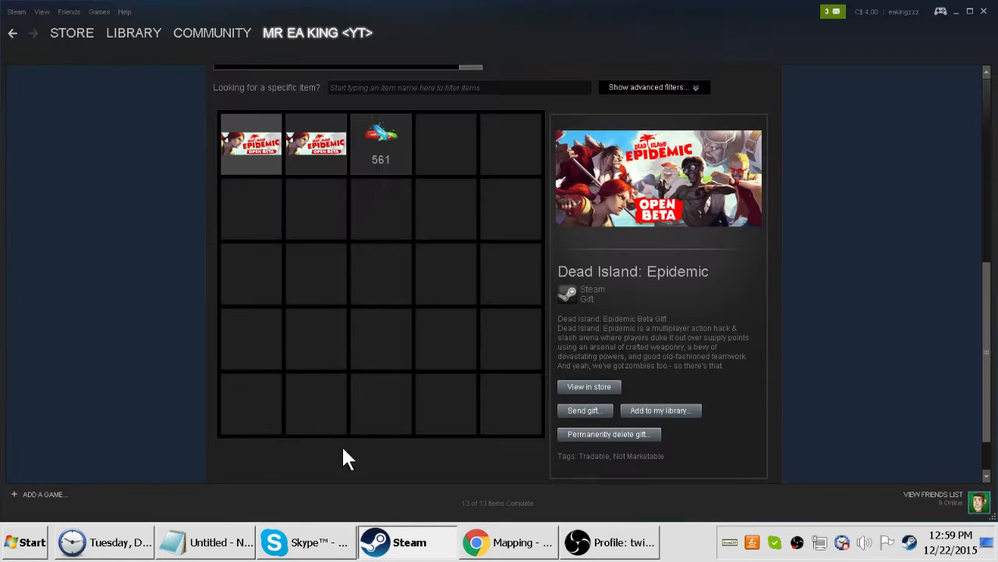
mouse_move(145, 35)
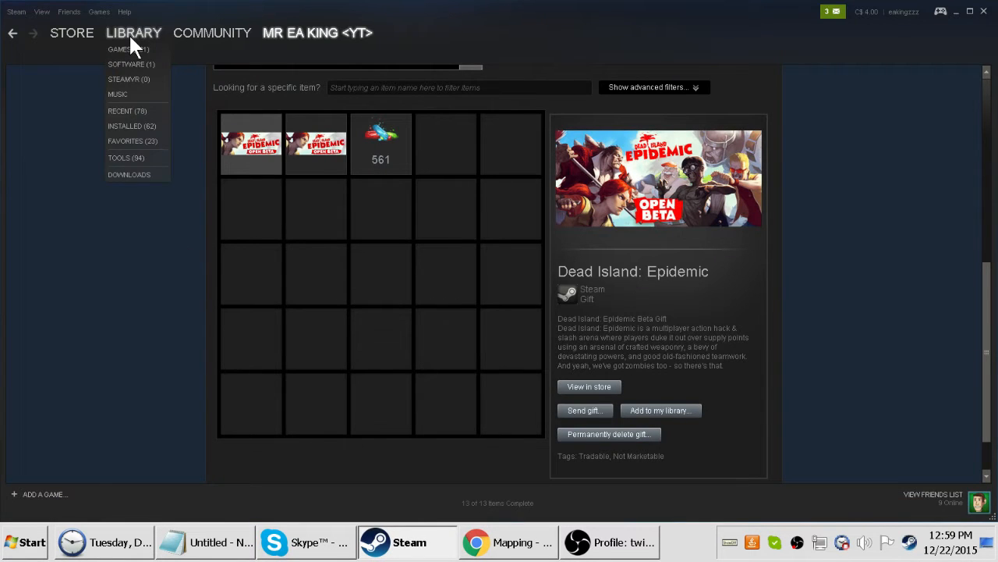
left_click(62, 36)
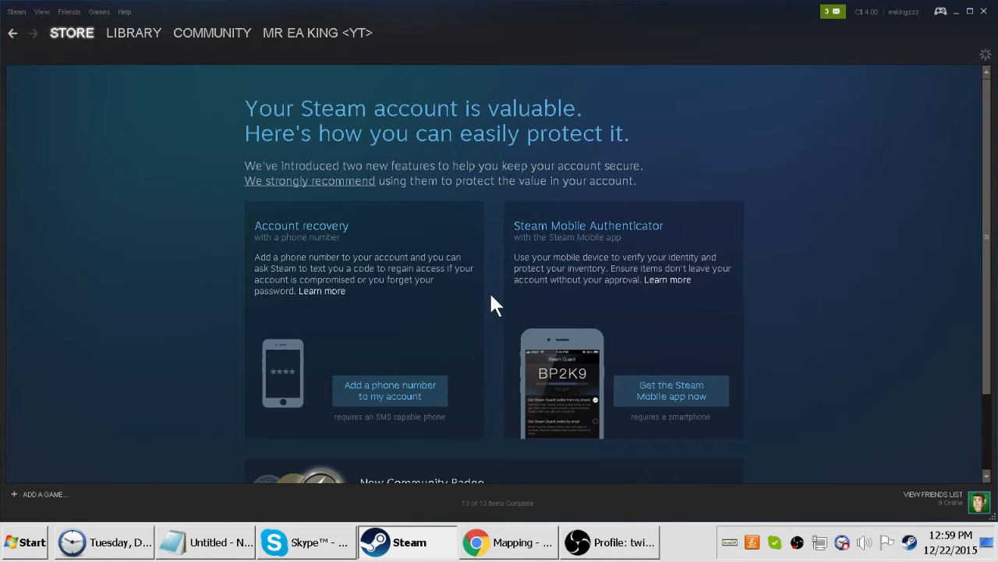
left_click(511, 542)
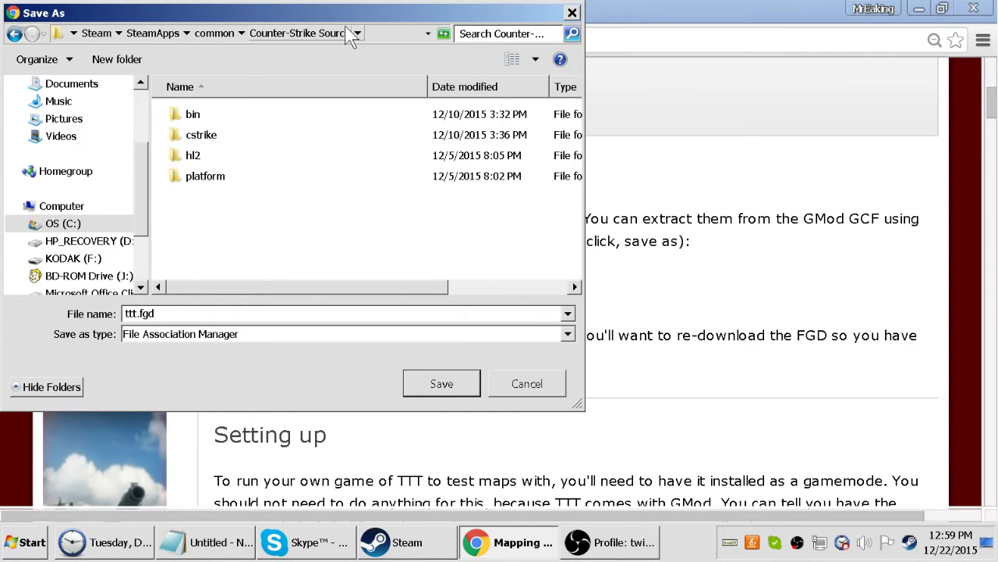
Save ttt.fgd into Counter-Strike Source's bin folder, replacing the existing copy, and dismiss the download bar
left_click(188, 117)
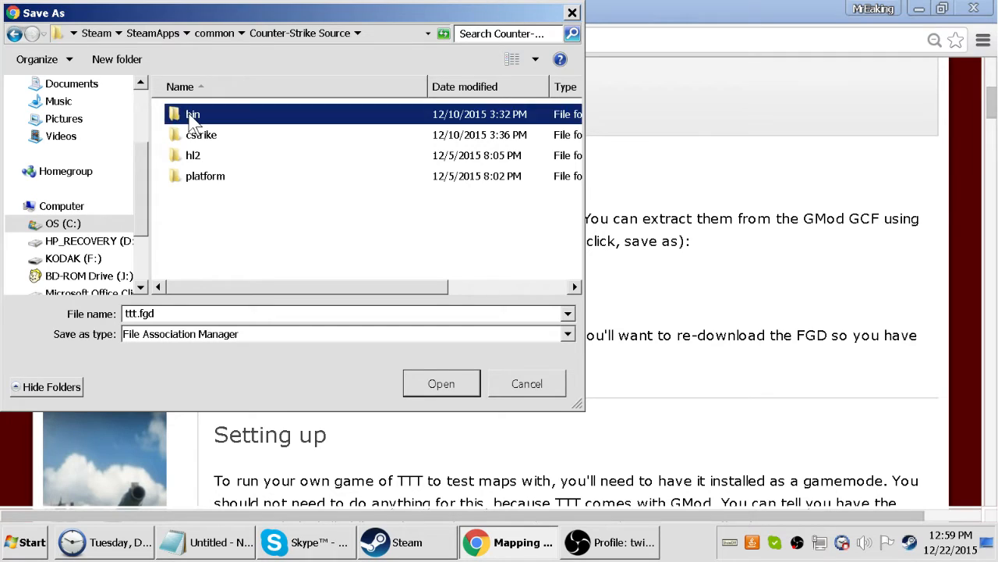
double_click(193, 121)
scroll(295, 187, "down", 1)
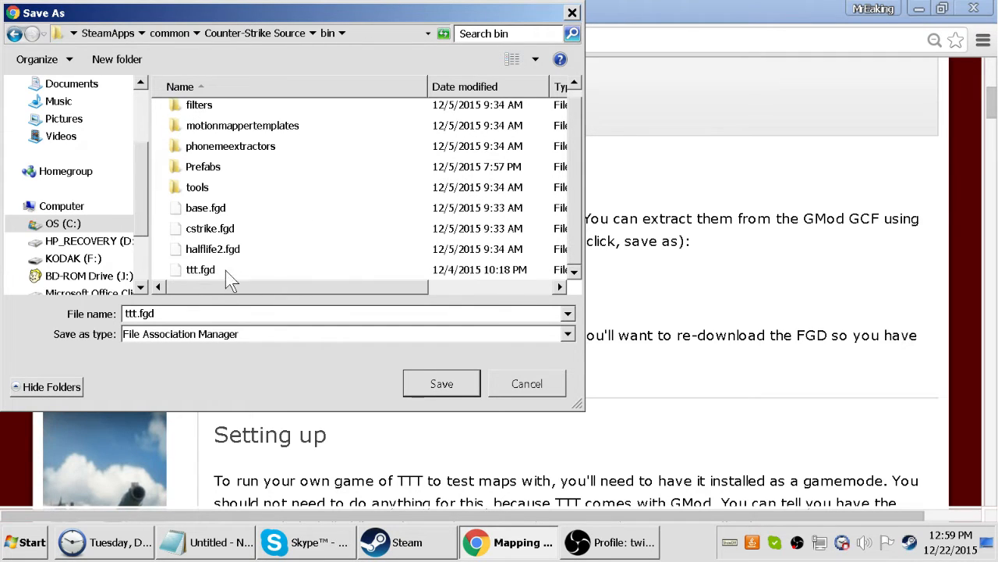
left_click(184, 270)
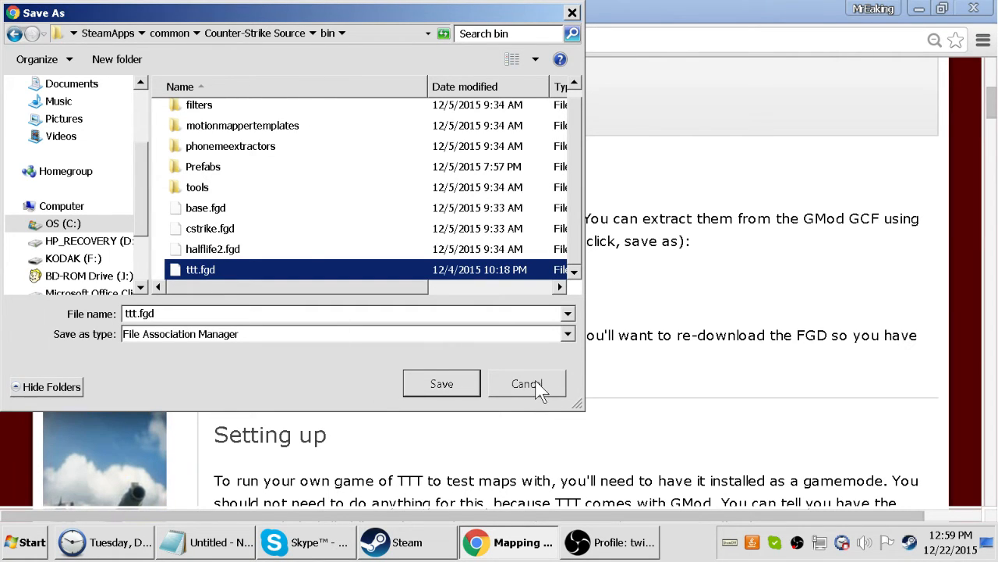
left_click(441, 390)
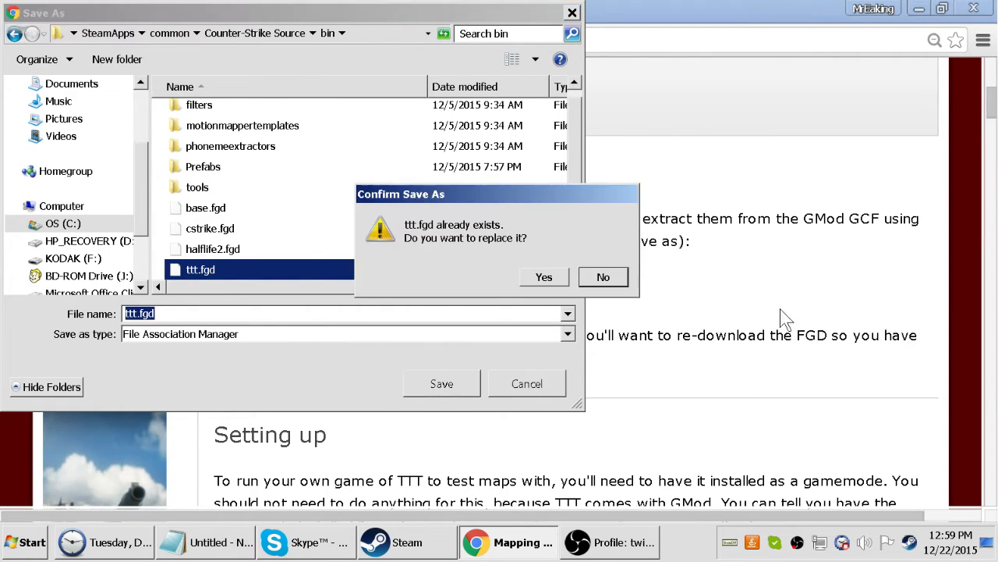
left_click(536, 284)
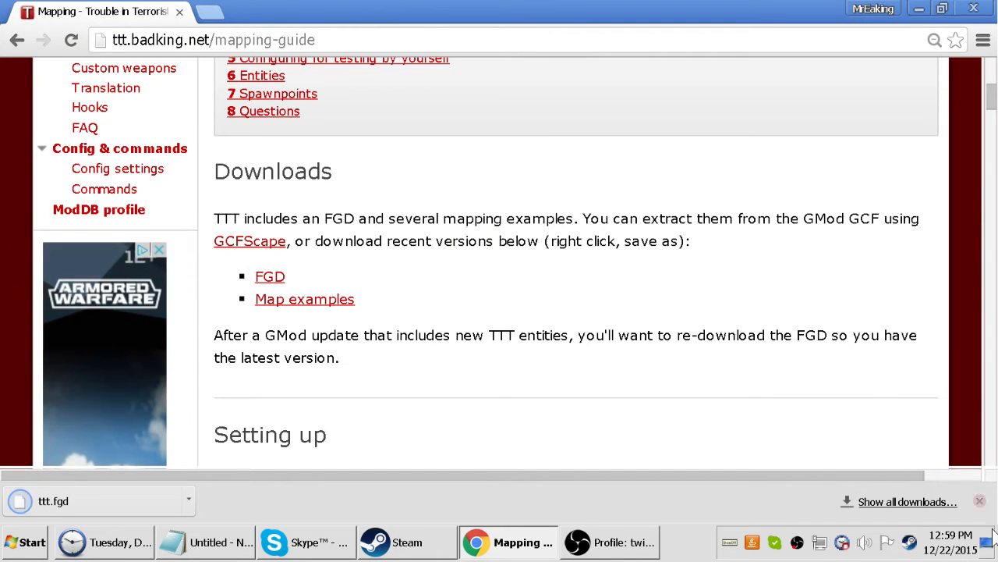
left_click(980, 501)
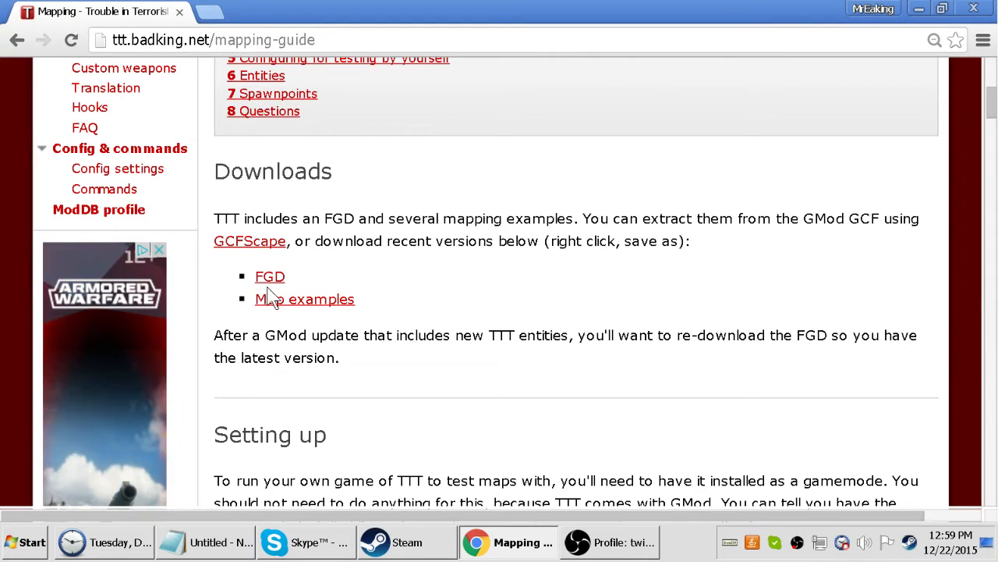
scroll(504, 372, "up", 4)
scroll(504, 372, "down", 6)
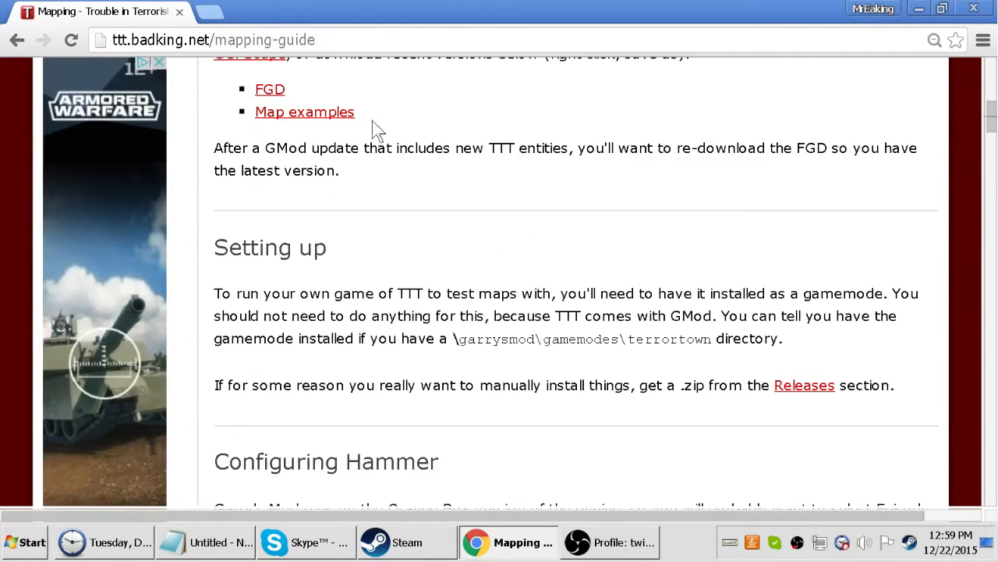
scroll(349, 178, "down", 10)
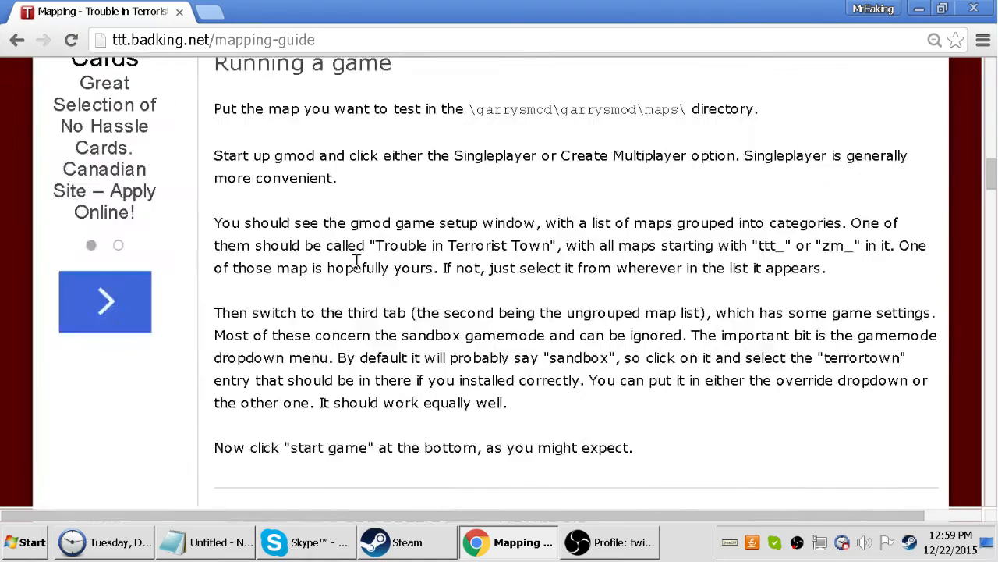
scroll(355, 273, "up", 15)
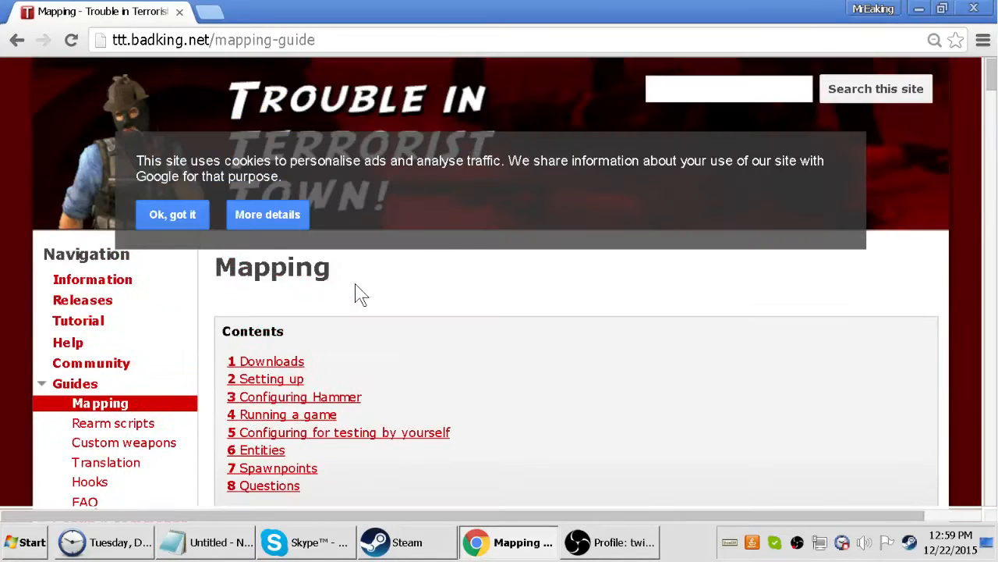
scroll(359, 293, "down", 2)
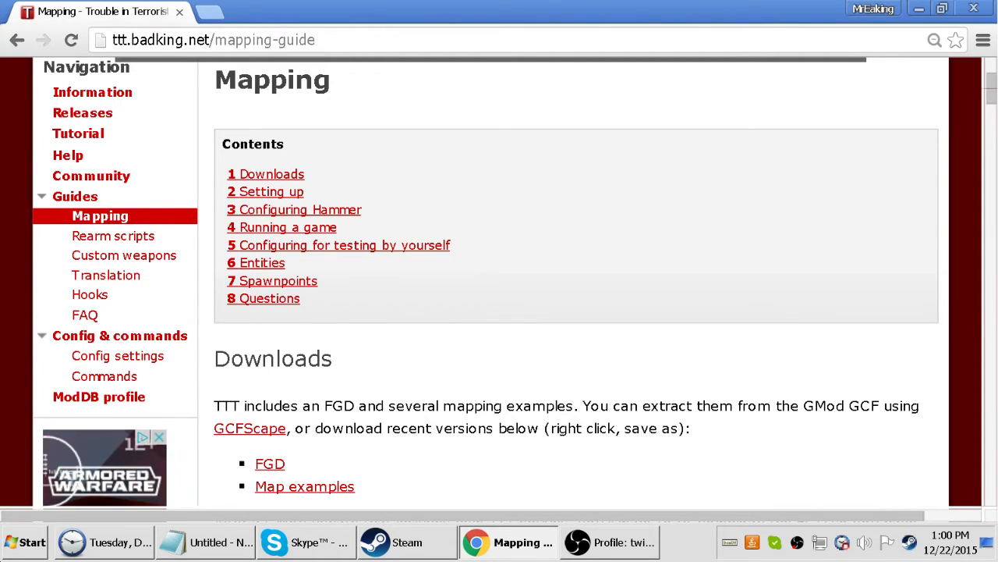
Browse in Windows Explorer to Program Files (x86) on the C: drive and look for the Steam folder
key("super")
left_click(316, 260)
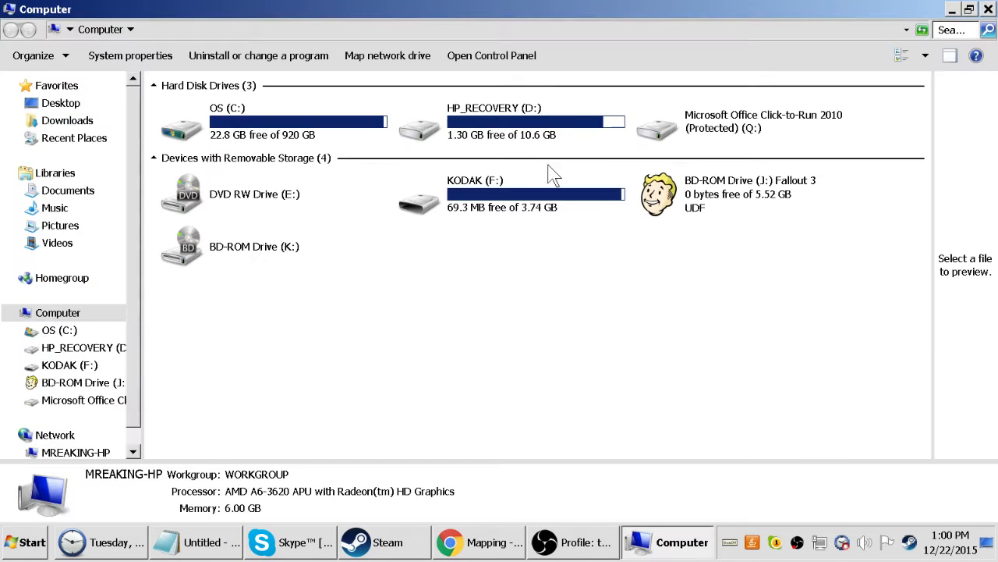
left_click(444, 27)
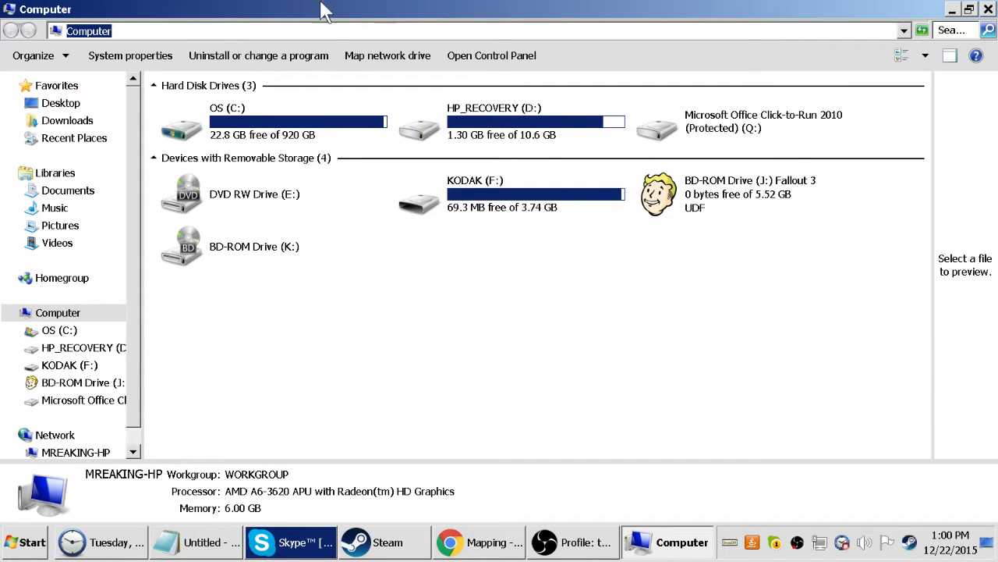
double_click(205, 137)
left_click(248, 360)
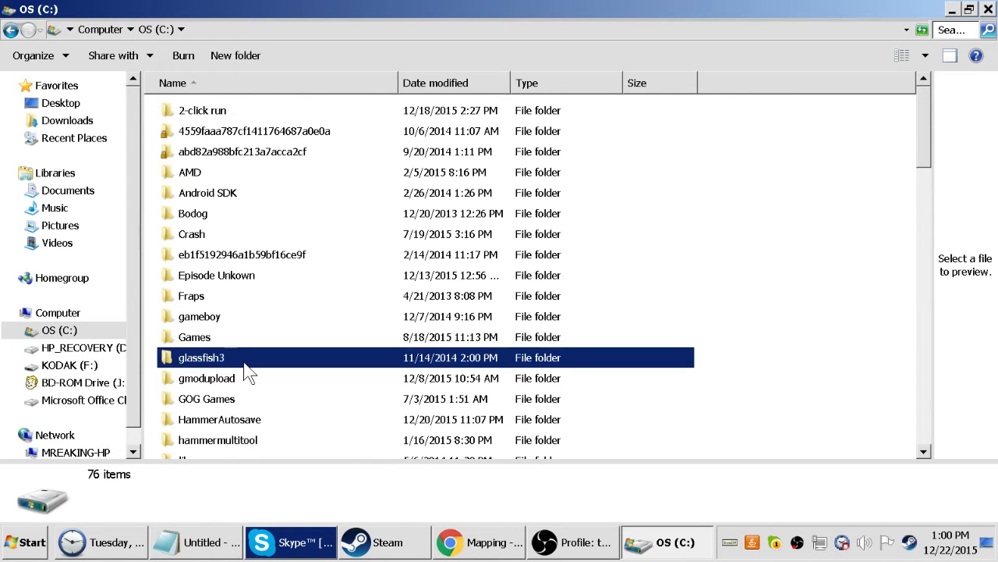
scroll(248, 373, "down", 5)
double_click(246, 351)
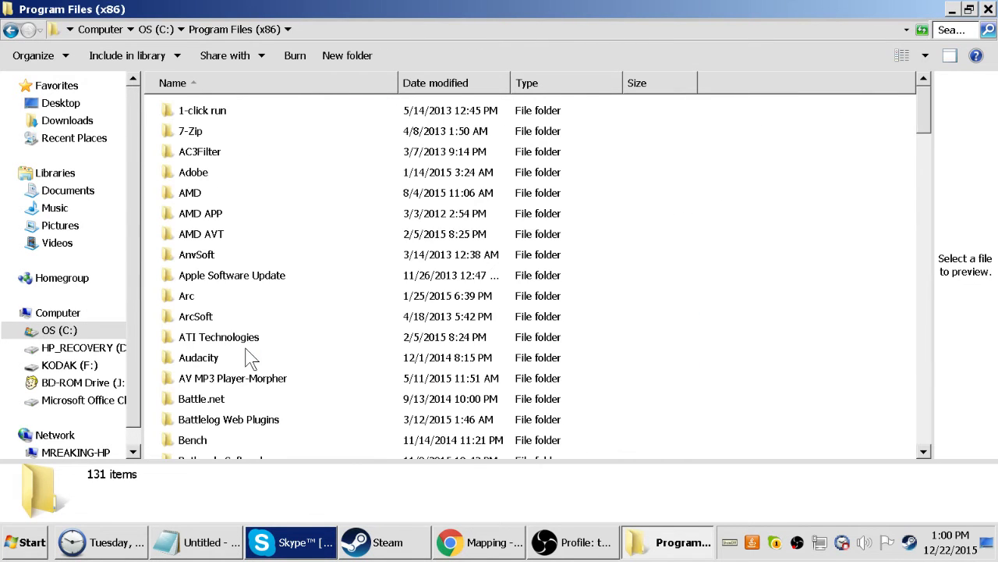
scroll(245, 357, "down", 8)
scroll(245, 364, "down", 13)
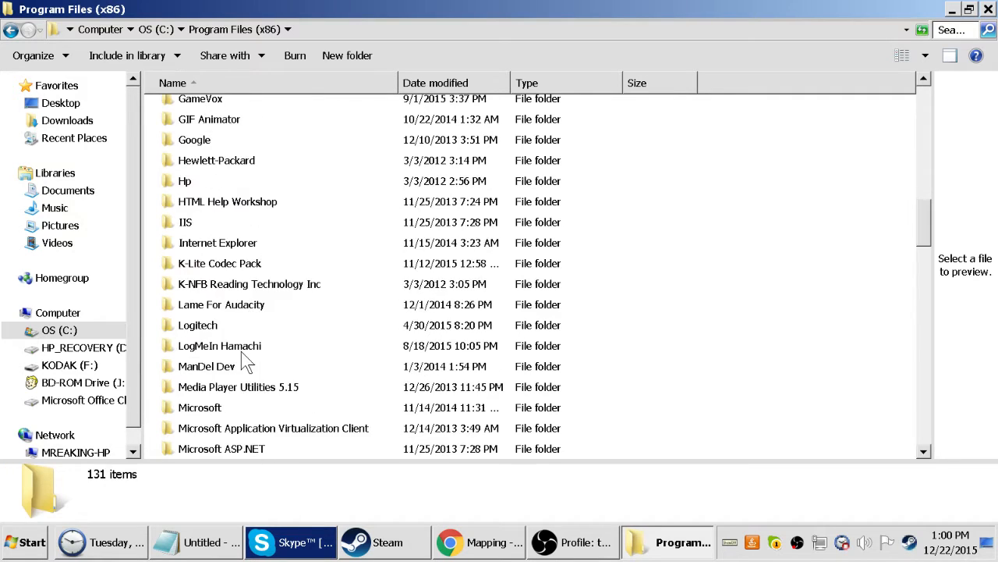
scroll(244, 363, "down", 5)
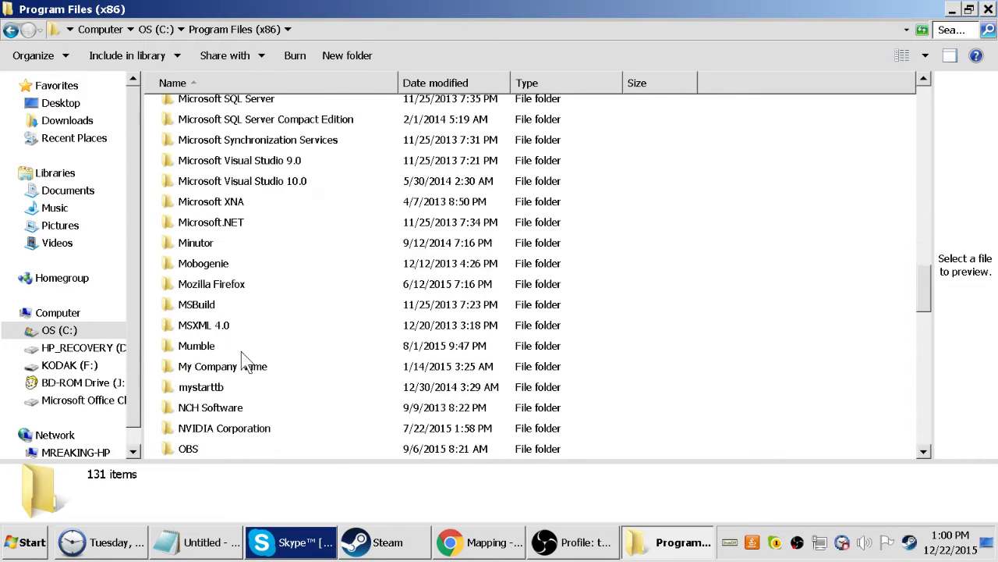
scroll(245, 359, "down", 3)
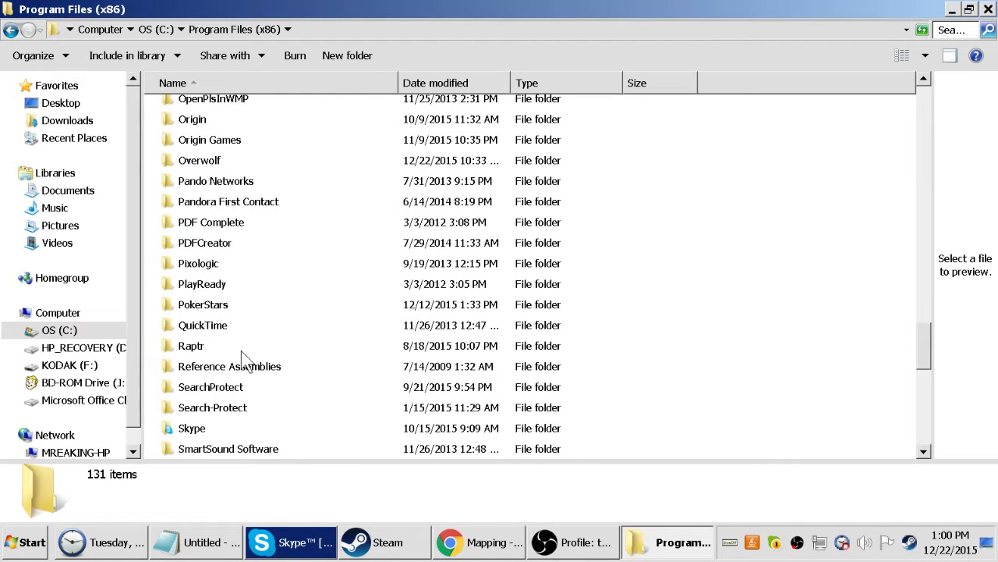
Switch to Chrome, open its downloads list and show the downloaded ttt.fgd in its folder
left_click(496, 542)
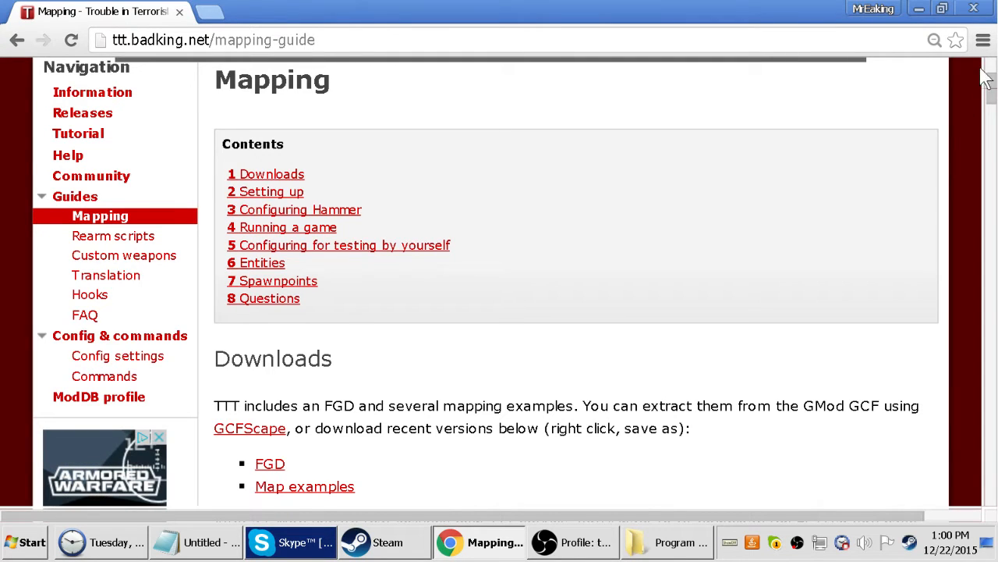
left_click(983, 40)
left_click(795, 163)
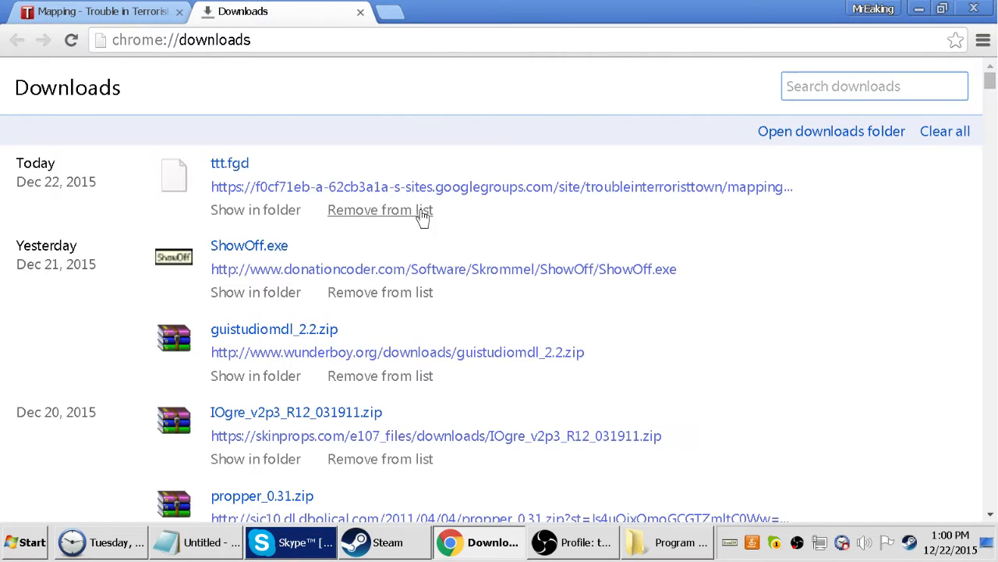
left_click(245, 220)
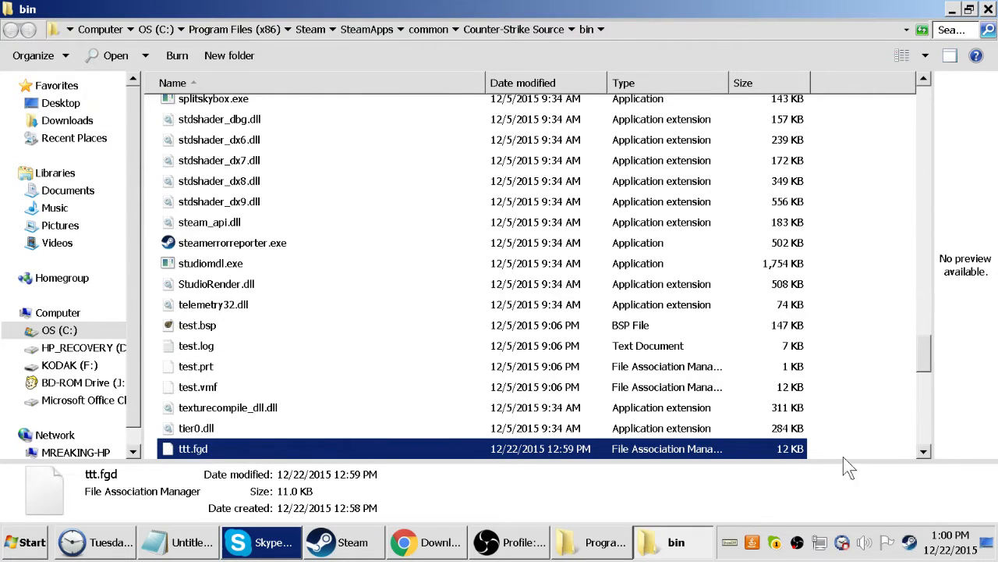
Open the ShowOff utility's settings file and About window, close the About window and return to the bin folder
left_click(731, 542)
right_click(737, 550)
left_click(758, 504)
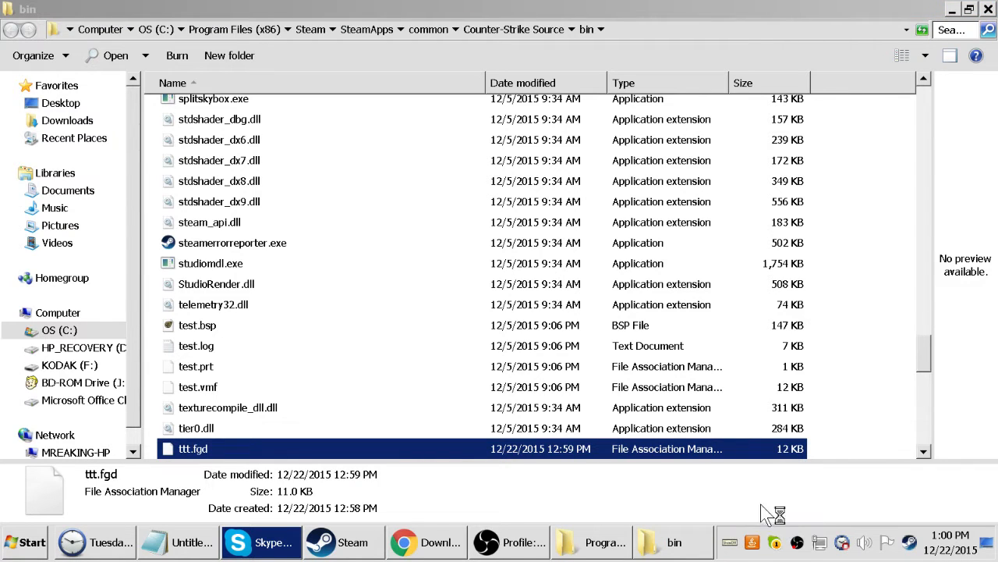
left_click(950, 324)
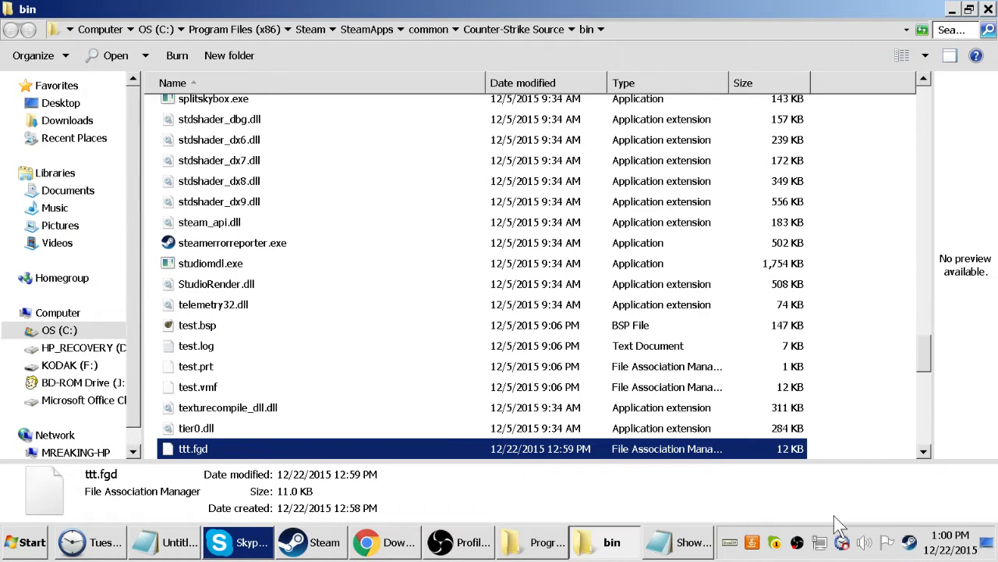
right_click(731, 546)
left_click(758, 517)
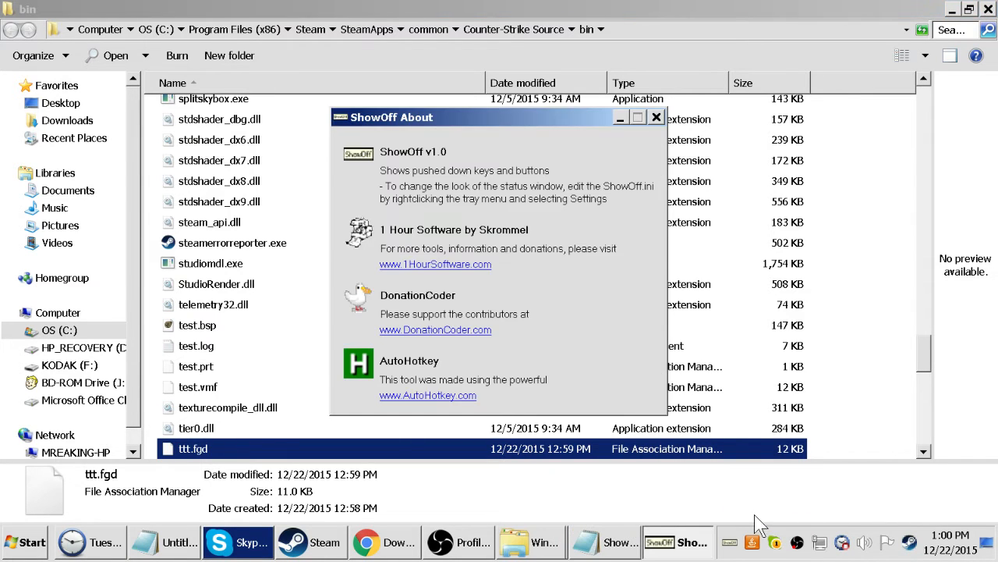
left_click(656, 117)
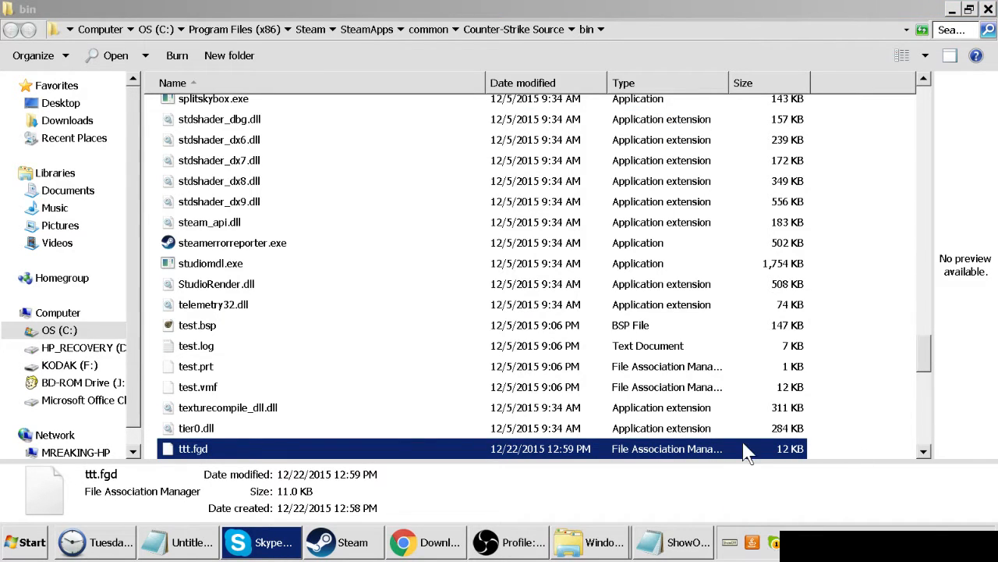
left_click(724, 491)
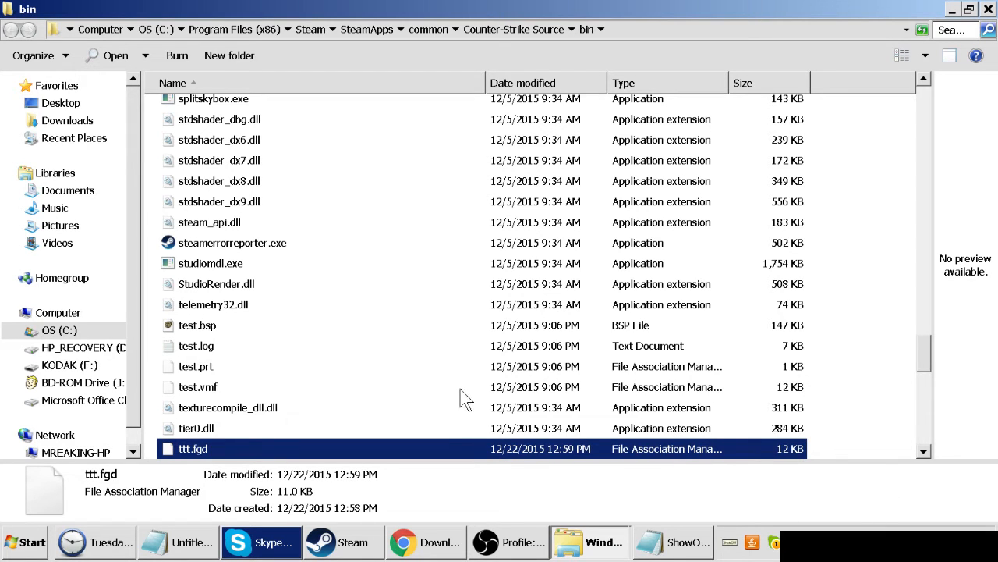
Find hammer.exe in Counter-Strike Source's bin folder and launch it
scroll(334, 289, "up", 12)
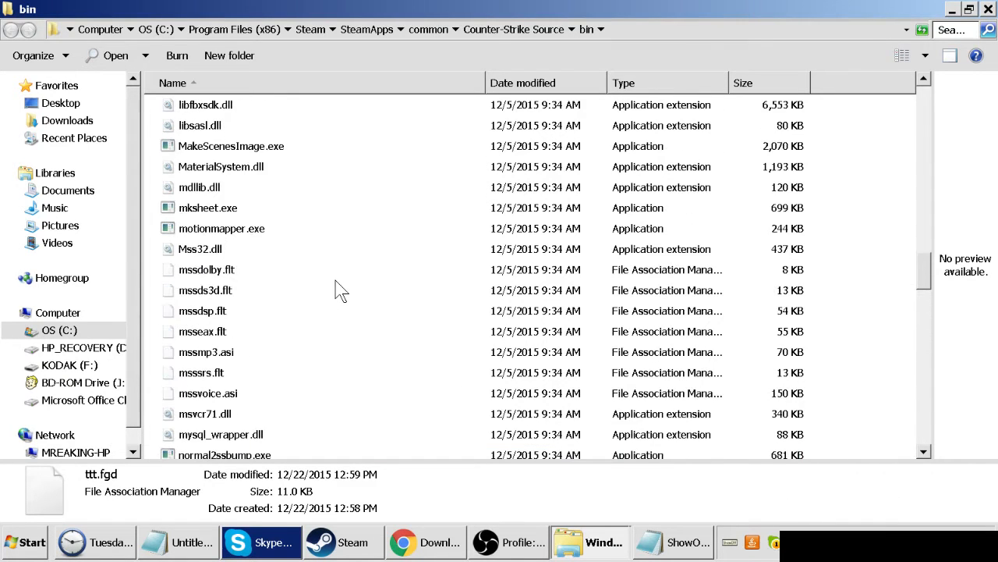
scroll(337, 285, "up", 7)
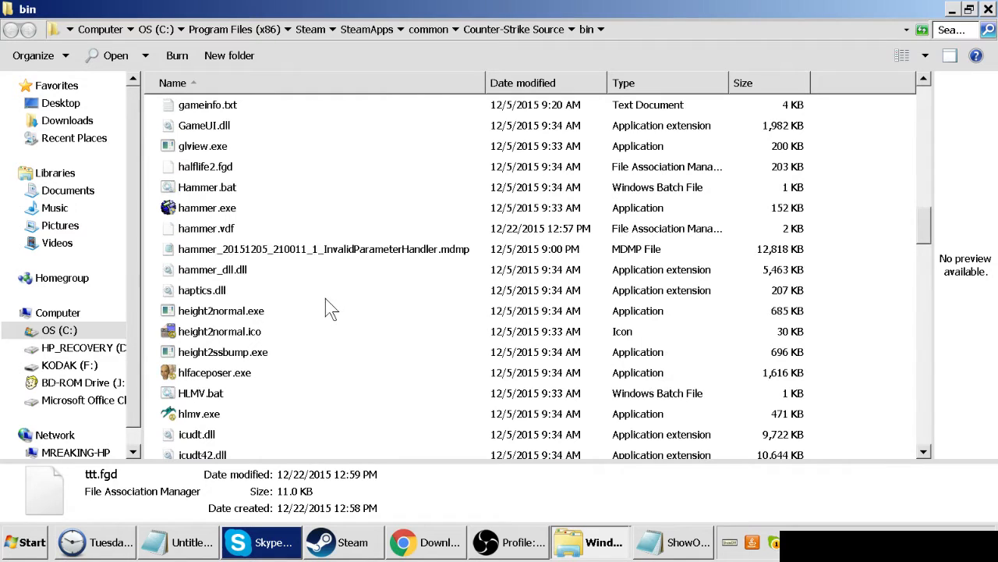
scroll(328, 223, "up", 5)
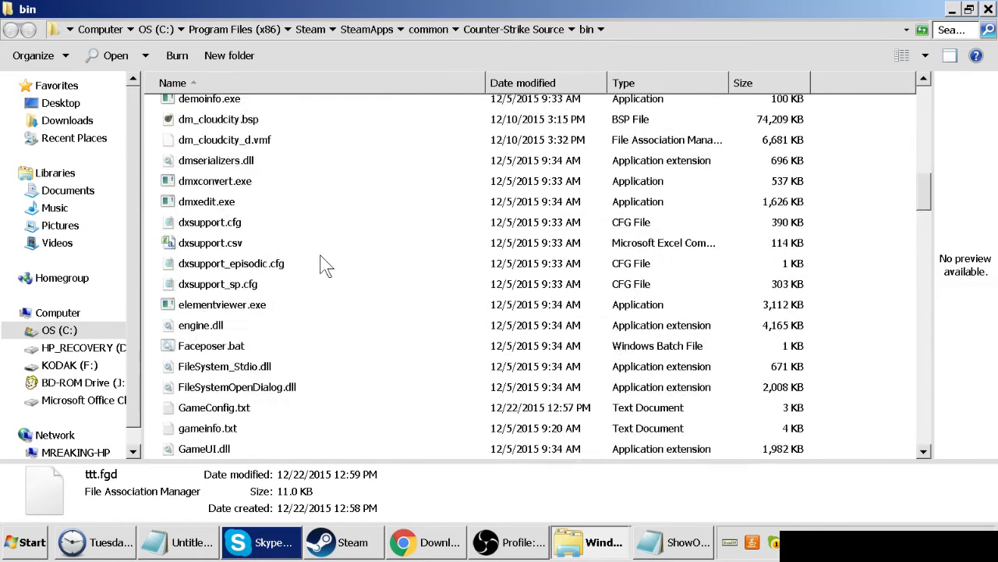
scroll(327, 263, "down", 5)
left_click(202, 224)
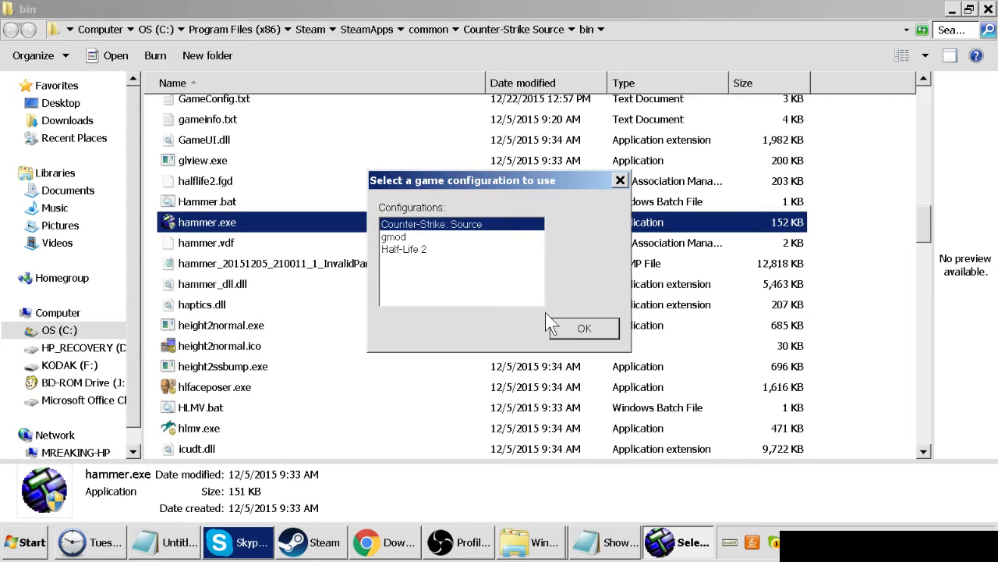
Choose the Counter-Strike: Source game configuration and load Hammer with it
left_click(403, 251)
left_click(403, 240)
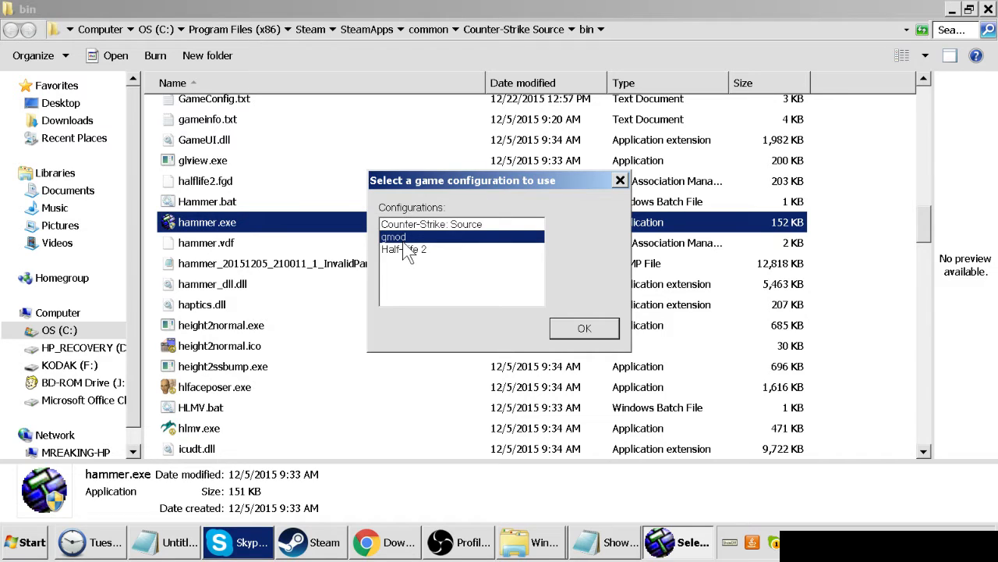
left_click(446, 227)
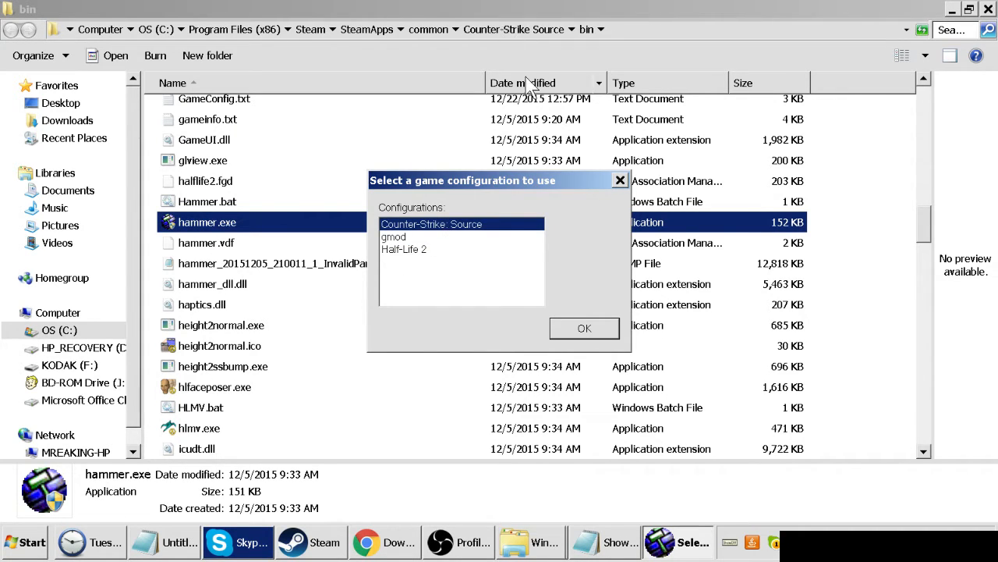
left_click(603, 333)
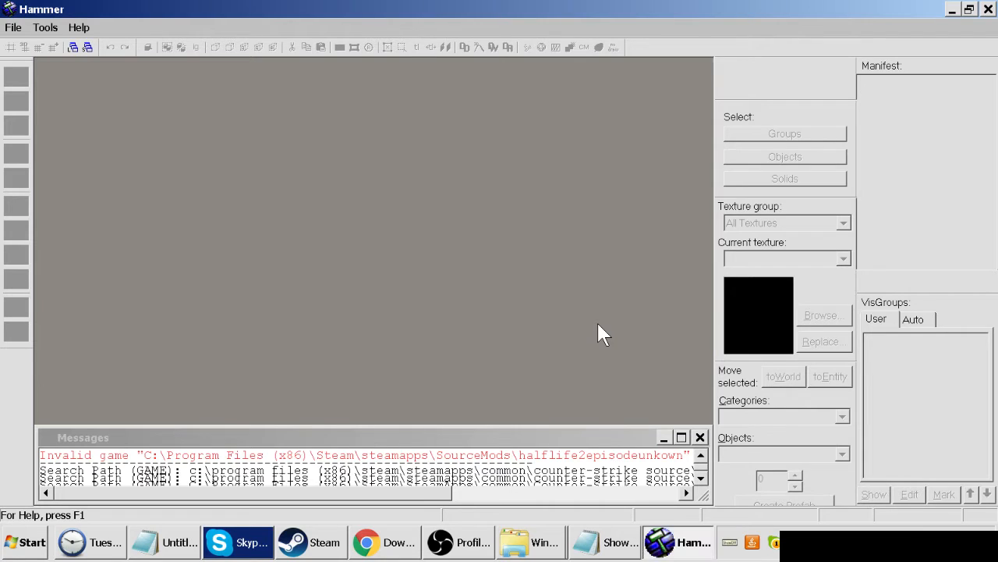
Examine the game search paths listed in Hammer's Messages window and return to its beginning
left_click(705, 481)
left_click(706, 482)
left_click(705, 482)
left_click(705, 481)
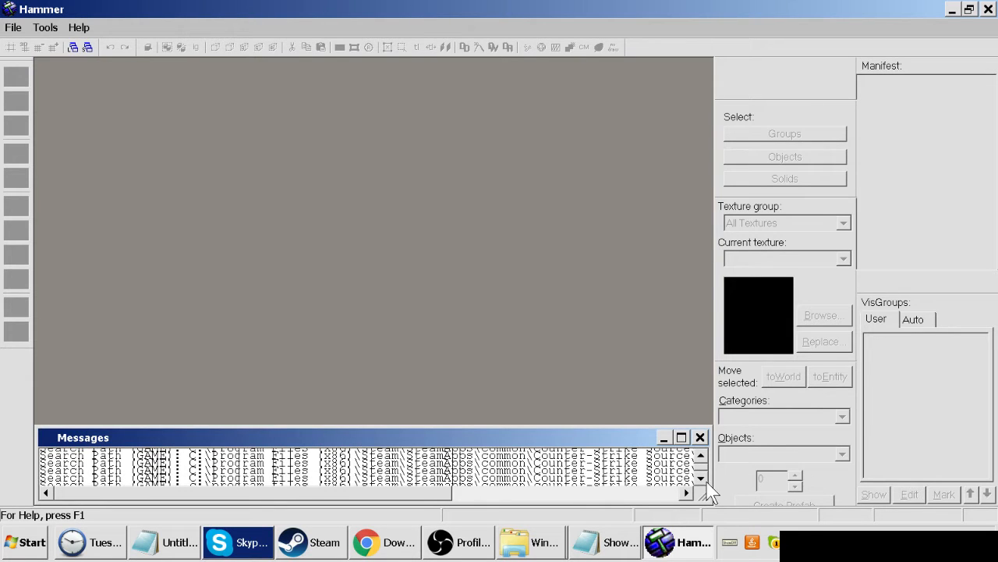
left_click_drag(418, 496, 546, 496)
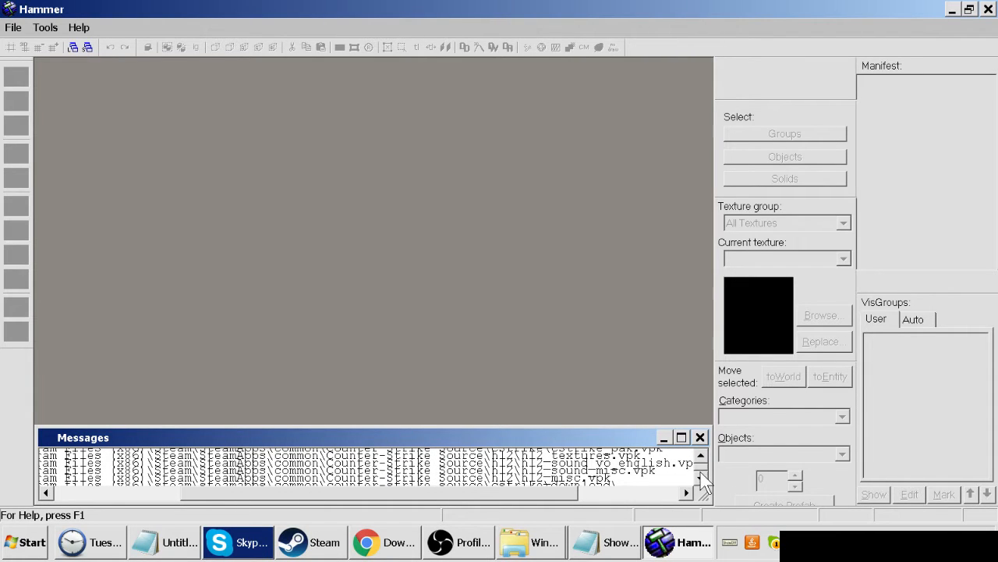
left_click(703, 475)
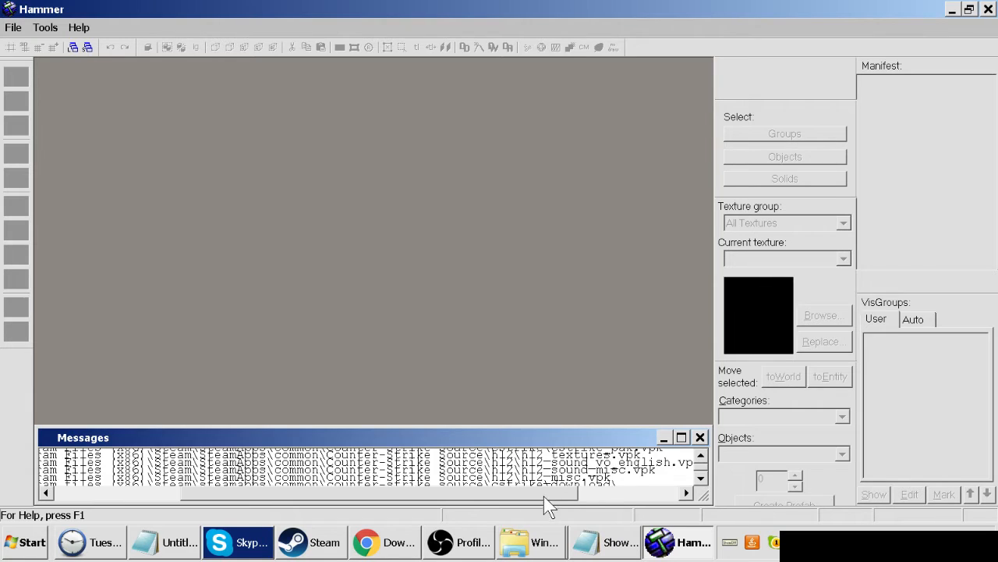
left_click_drag(546, 493, 263, 493)
scroll(706, 460, "up", 3)
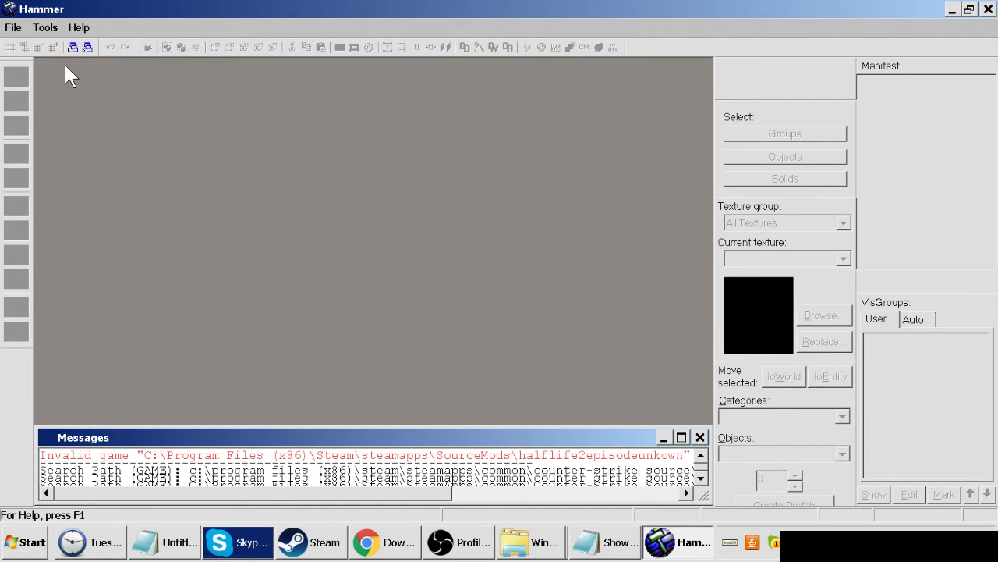
In Hammer's options, add ttt.fgd from the bin folder to the Counter-Strike: Source configuration's game data files
left_click(44, 28)
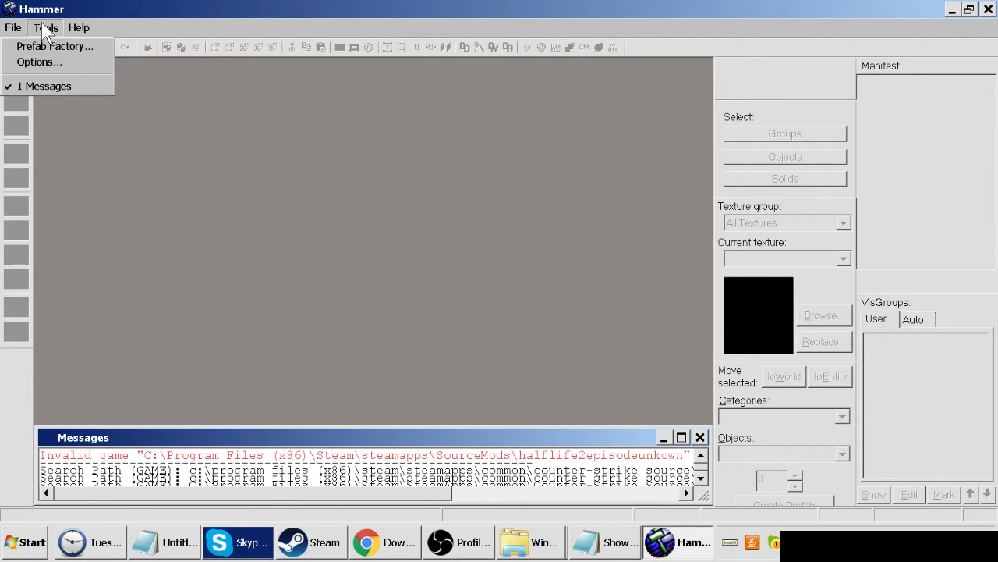
left_click(47, 64)
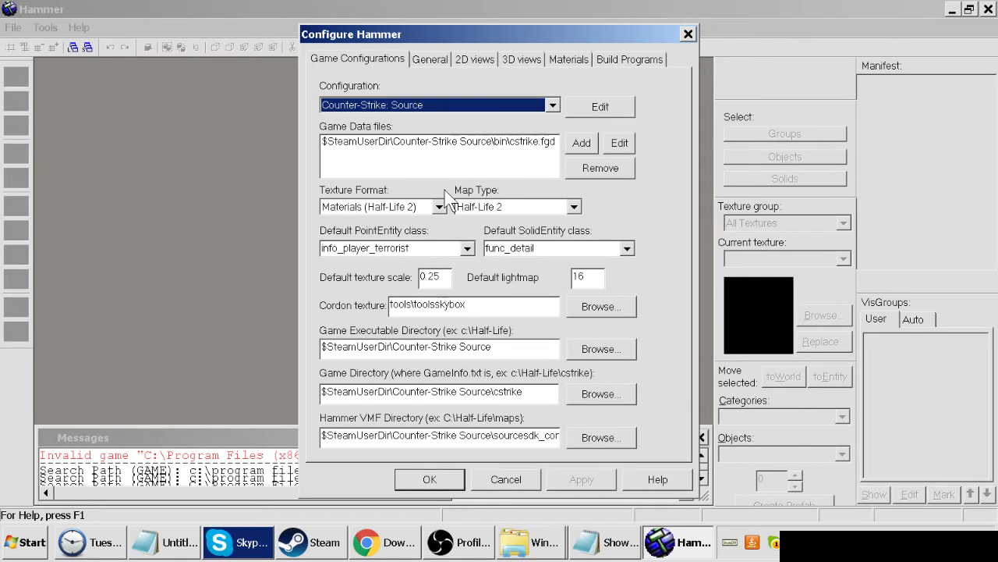
left_click(589, 146)
left_click(368, 273)
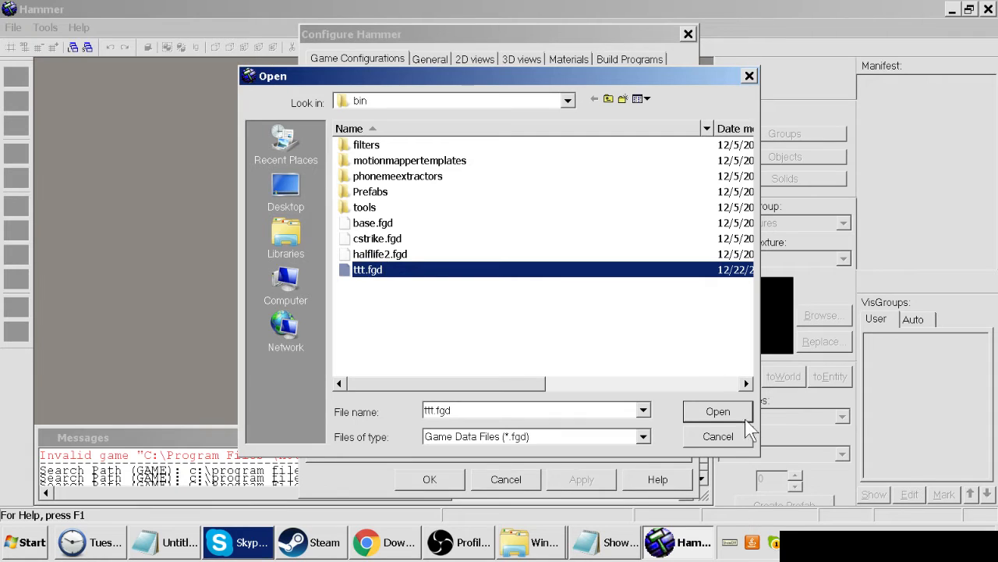
left_click(724, 418)
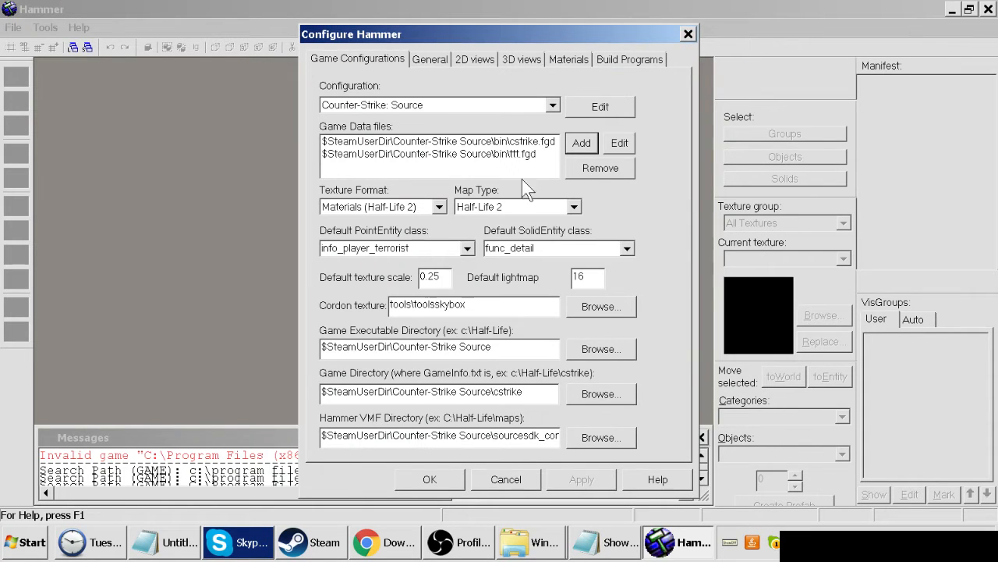
Add garrysmod.fgd from the GarrysMod bin folder to the Counter-Strike: Source game data files and accept the configuration
left_click(585, 145)
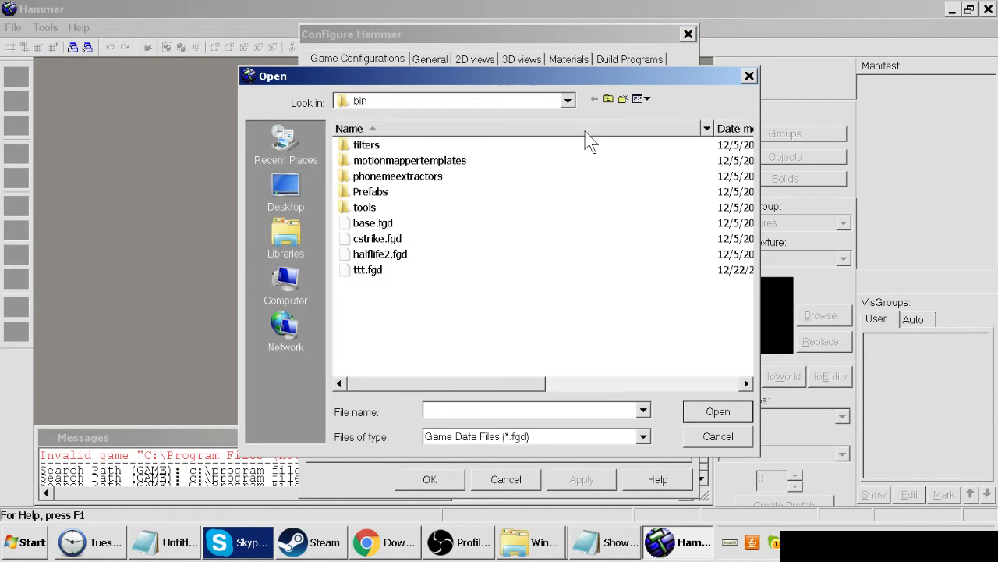
left_click(607, 102)
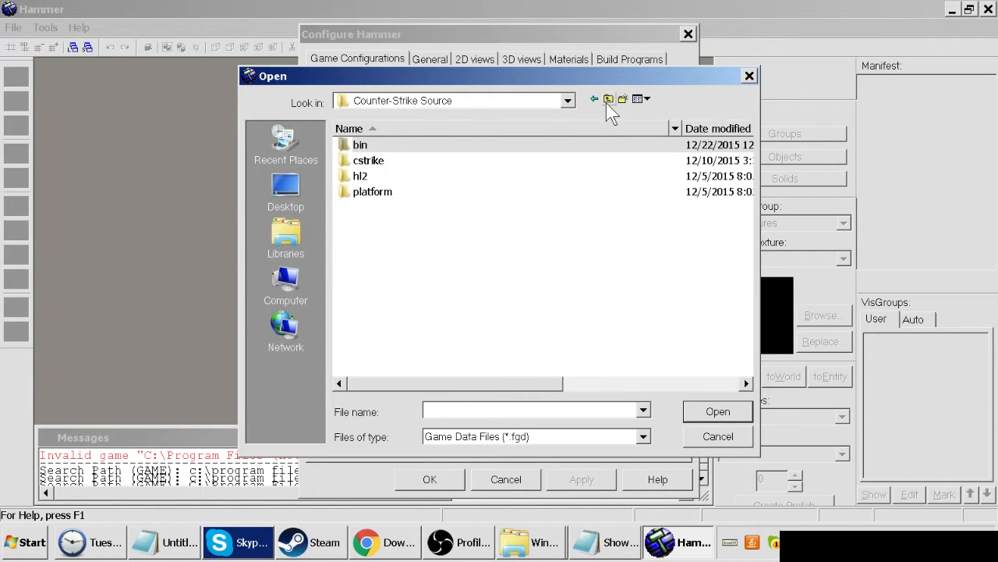
left_click(608, 100)
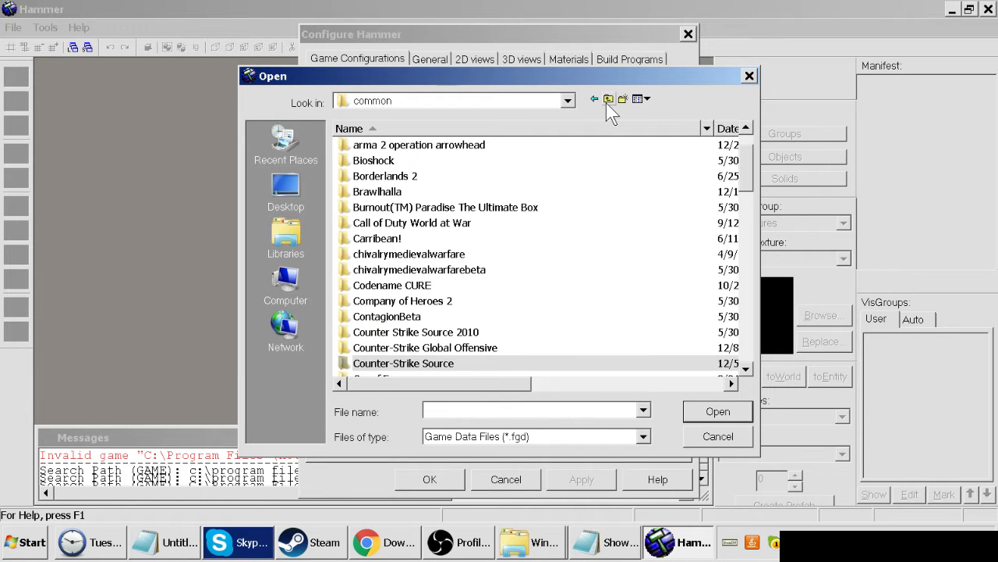
left_click(401, 316)
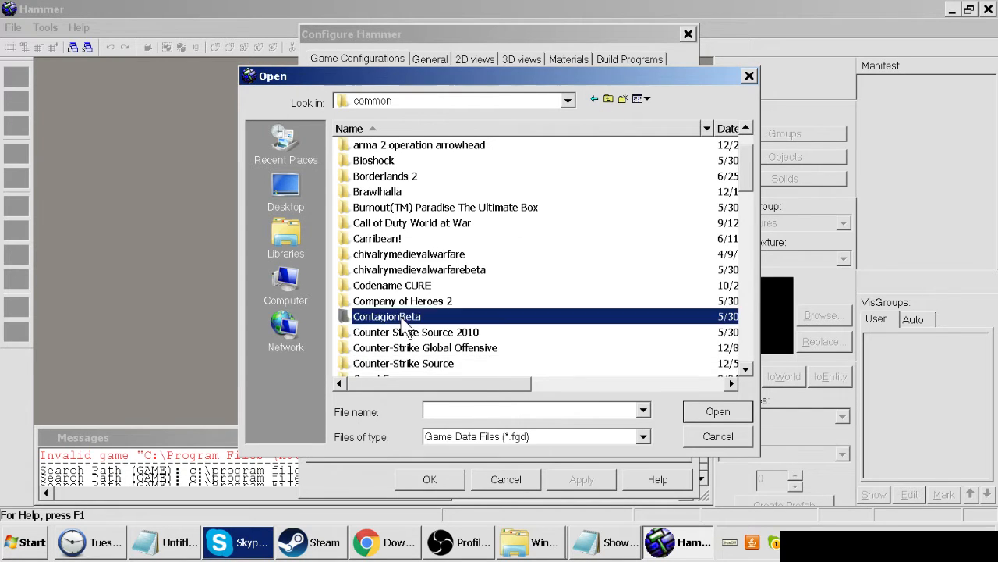
scroll(401, 327, "down", 6)
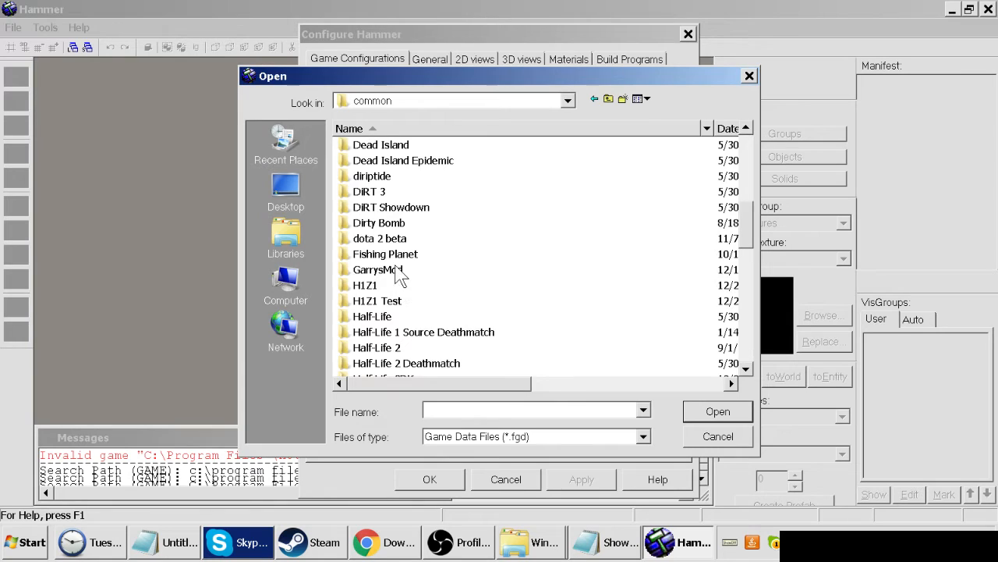
double_click(395, 269)
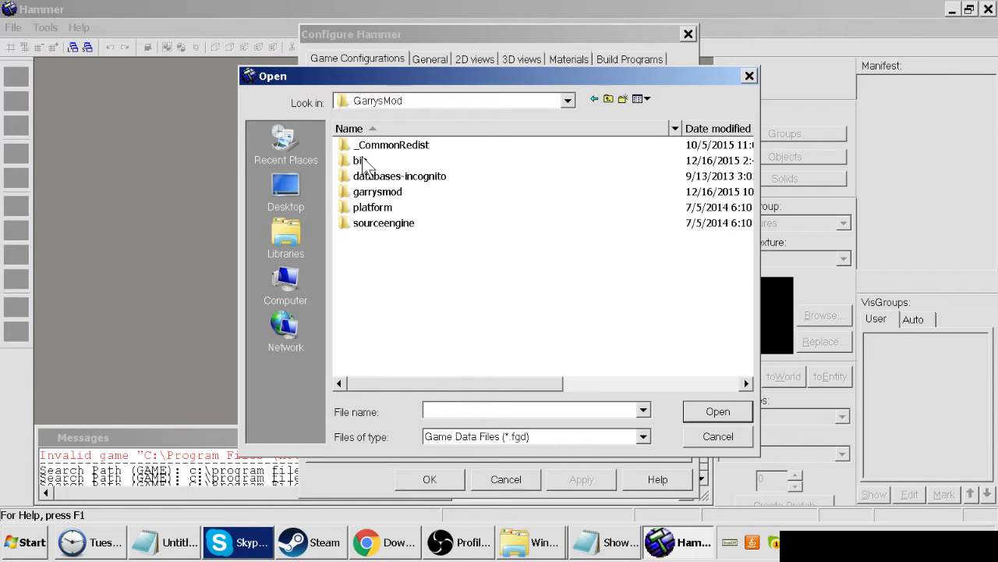
left_click(361, 160)
left_click(360, 159)
left_click(384, 252)
double_click(355, 164)
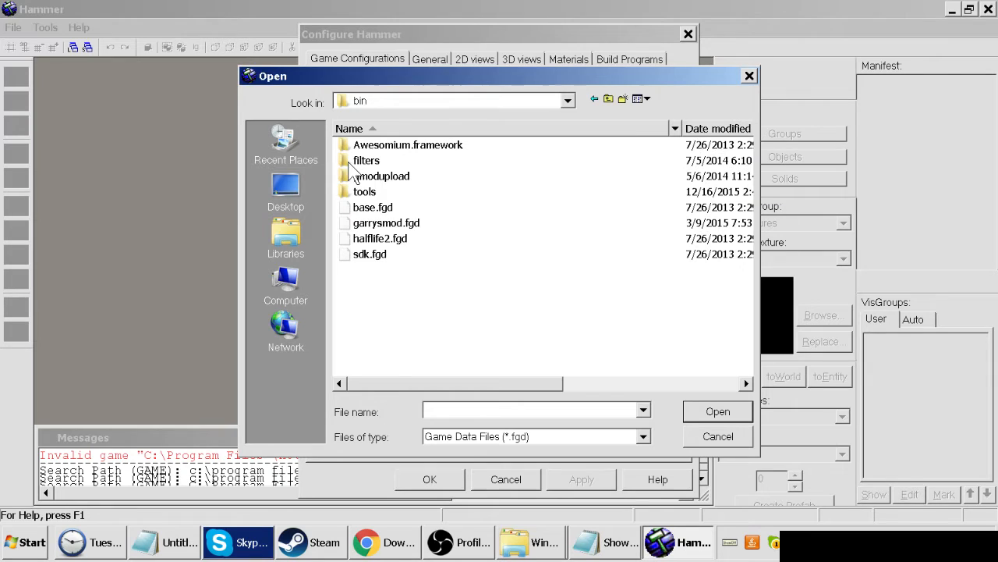
left_click(394, 226)
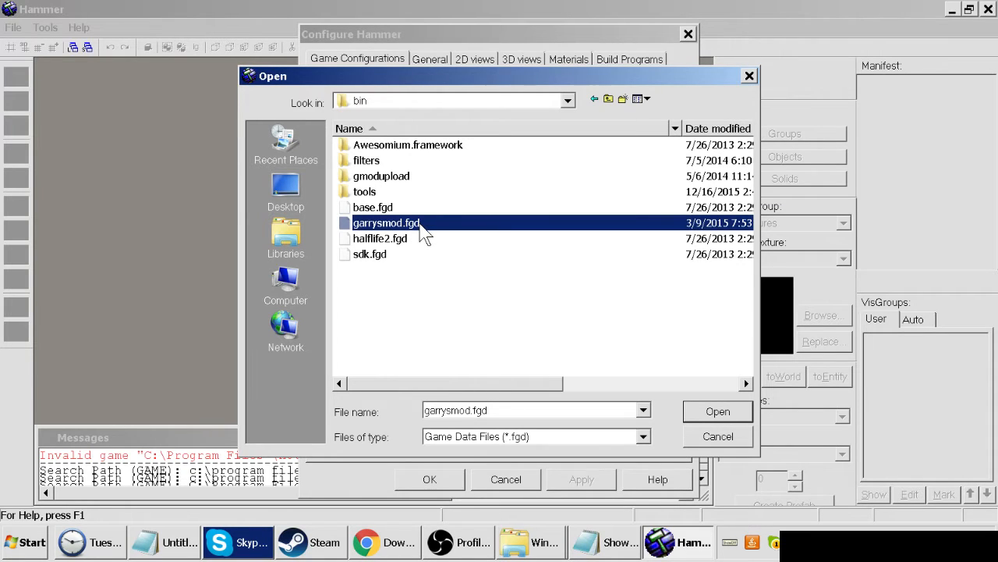
left_click(717, 413)
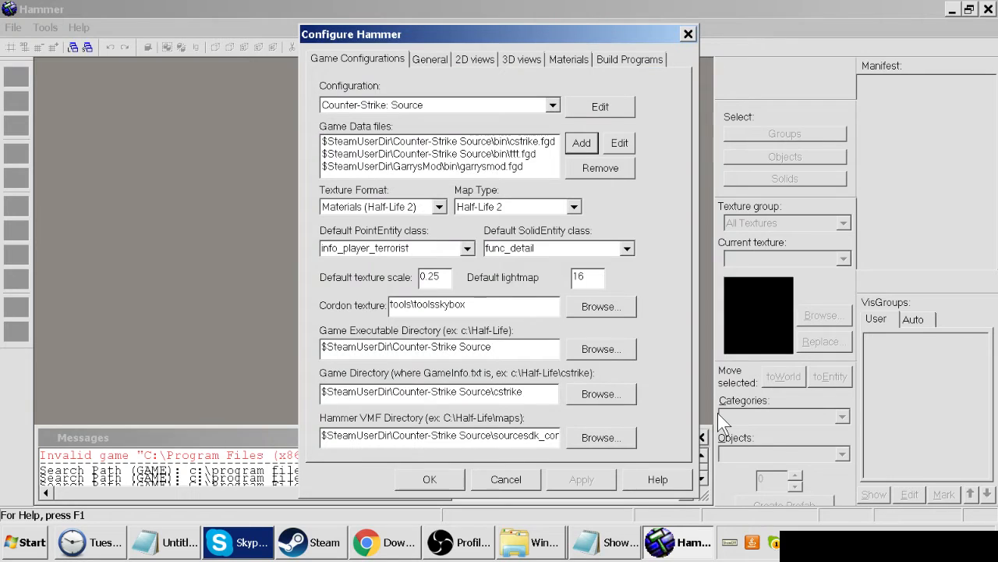
left_click(427, 480)
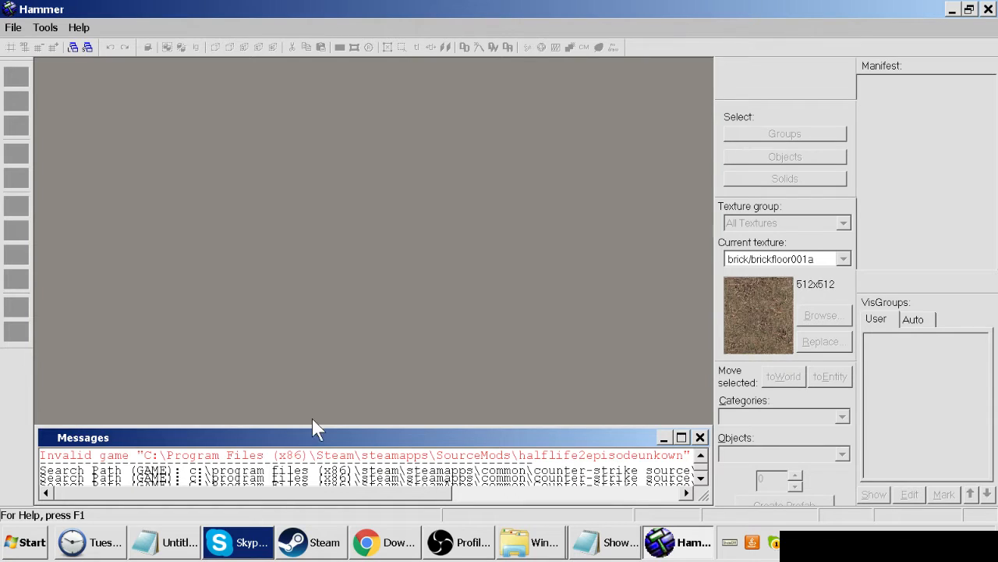
Create a new map and set the Block tool to make a block from the Primitives category
left_click(13, 31)
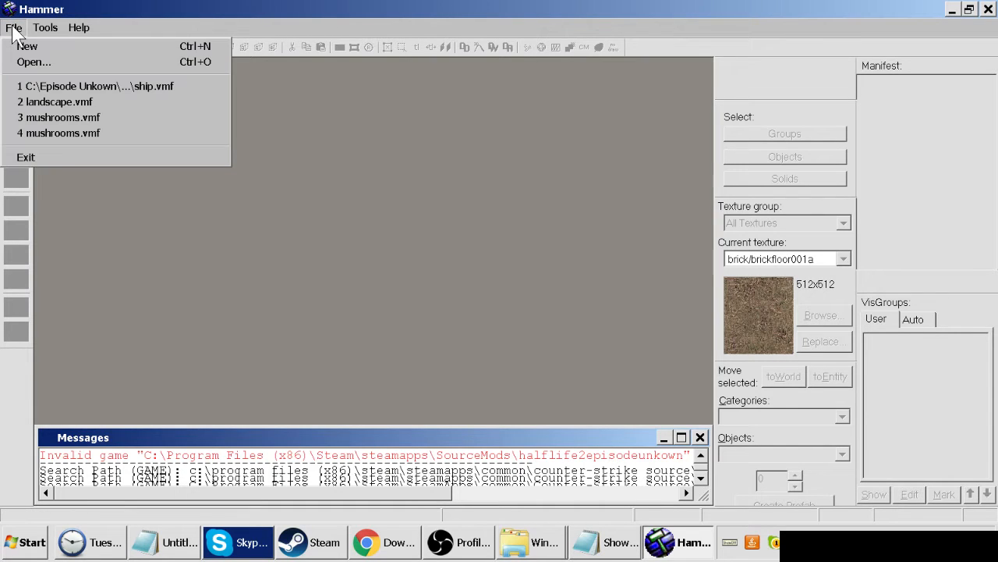
left_click(20, 46)
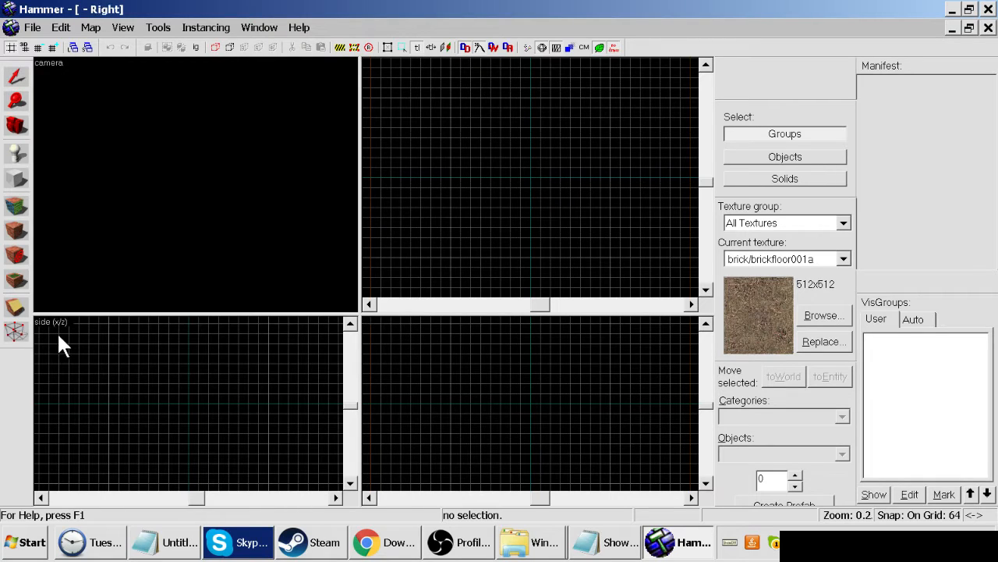
left_click(18, 179)
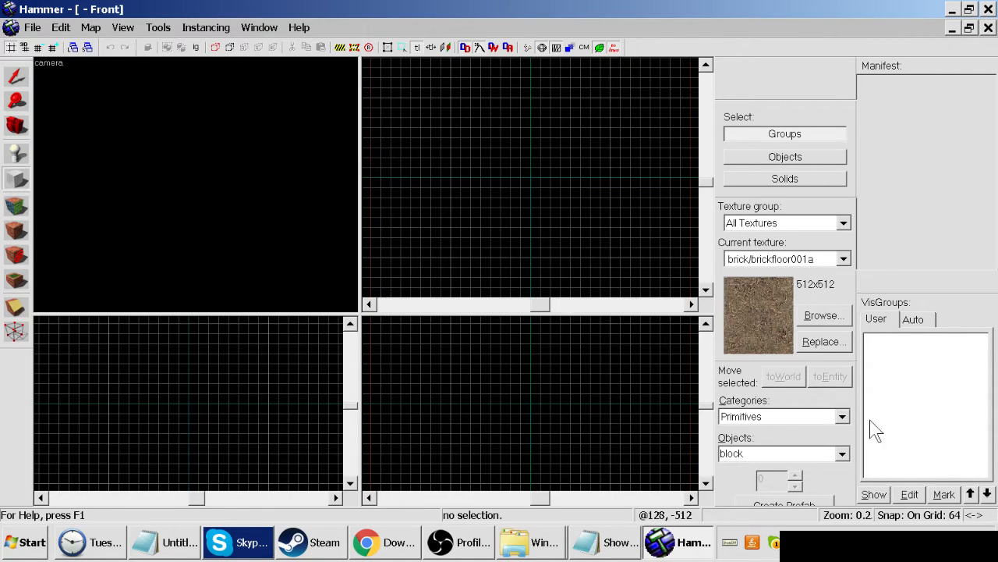
left_click(17, 76)
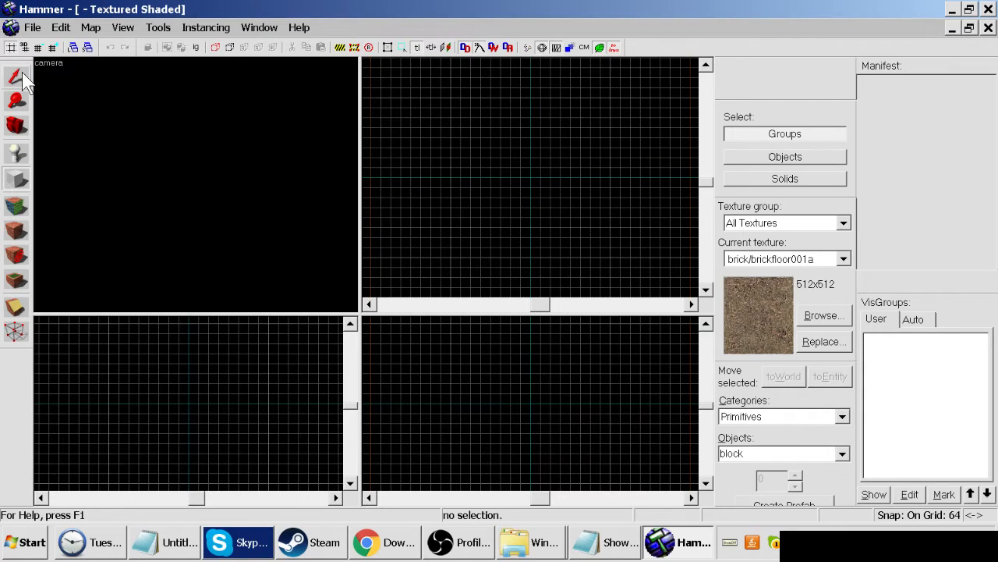
left_click(17, 179)
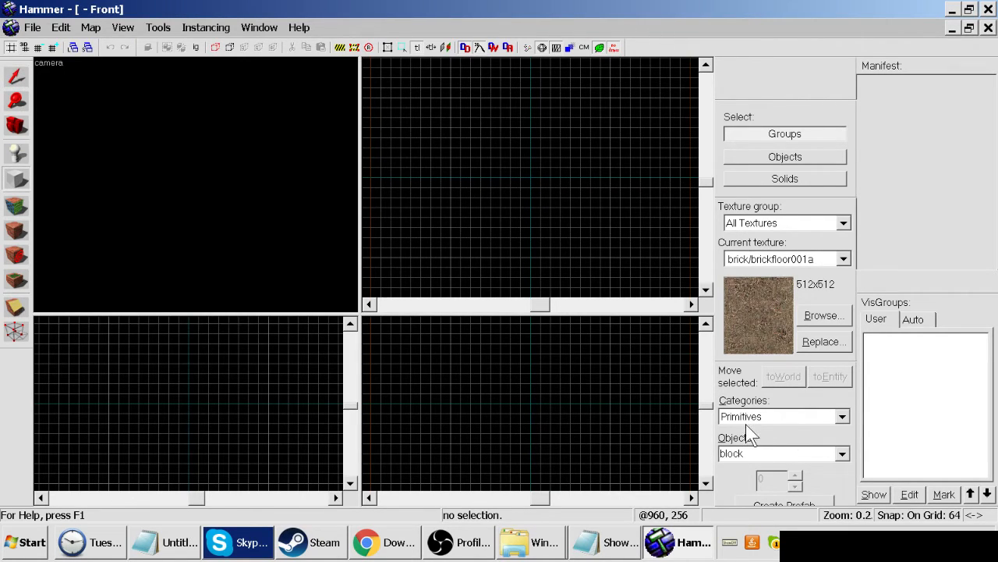
left_click(844, 419)
left_click(845, 420)
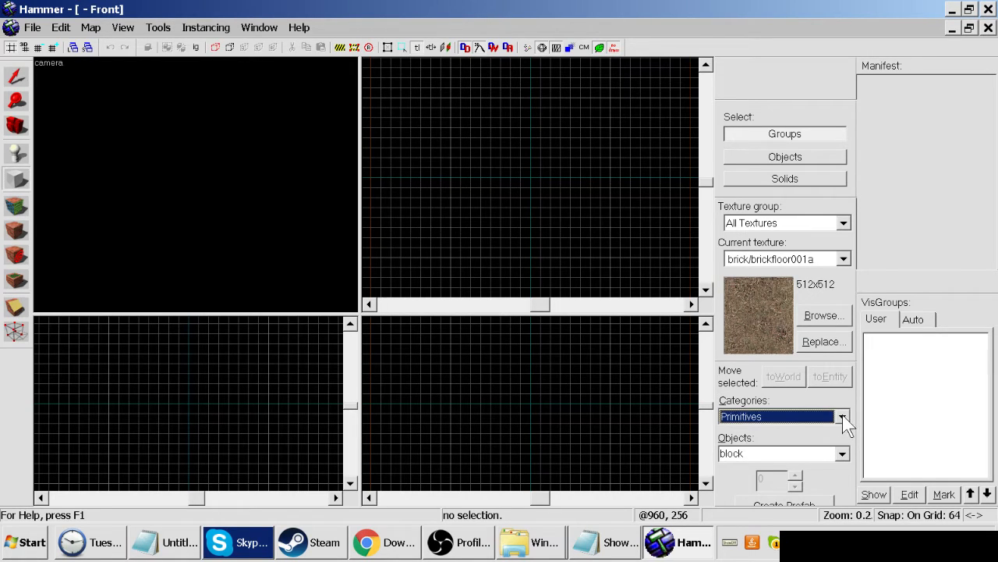
left_click(843, 418)
left_click(842, 417)
left_click(845, 454)
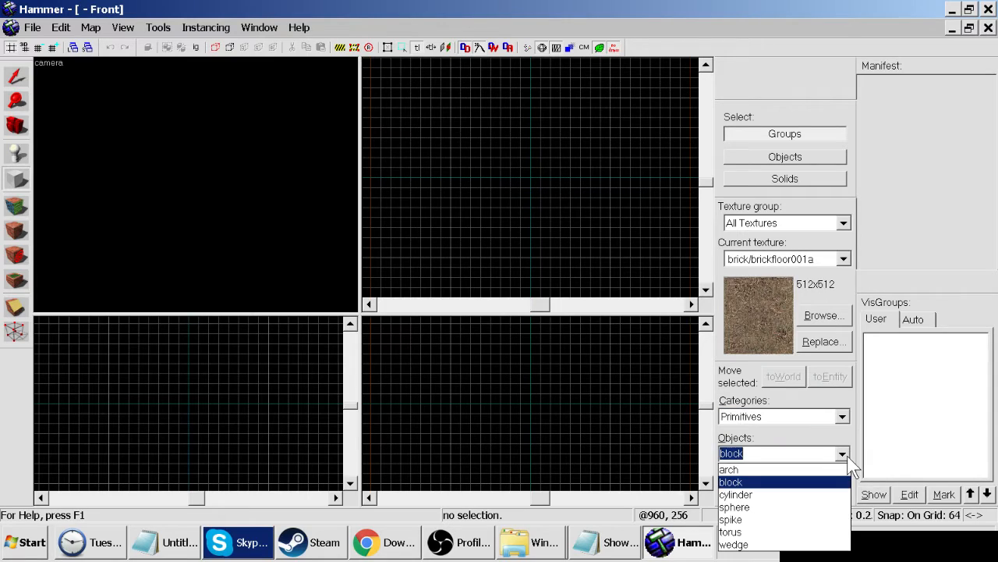
left_click(763, 482)
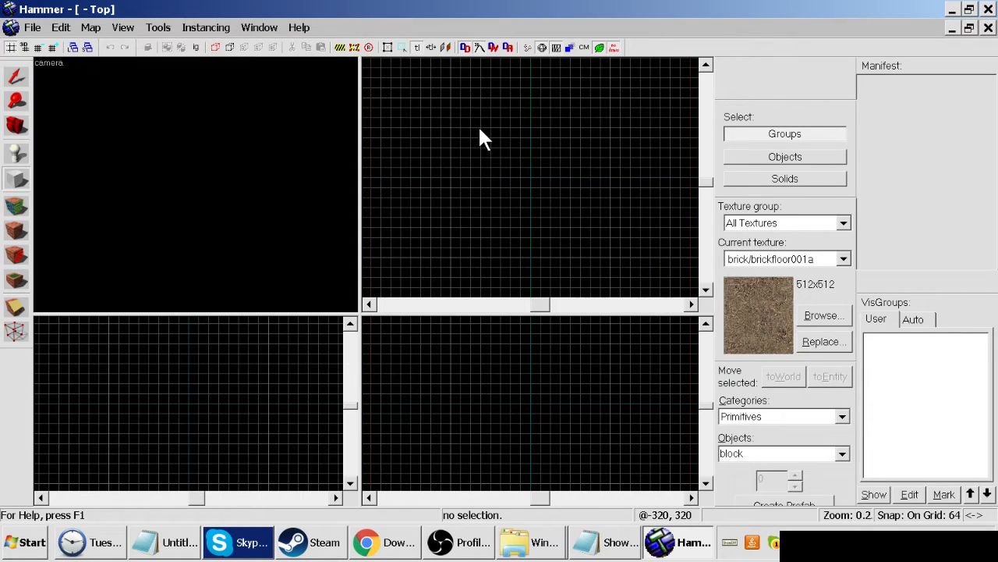
Create a block by drawing a base 704 by 704 units in the top view and raising its height to 320 units
left_click_drag(481, 128, 593, 246)
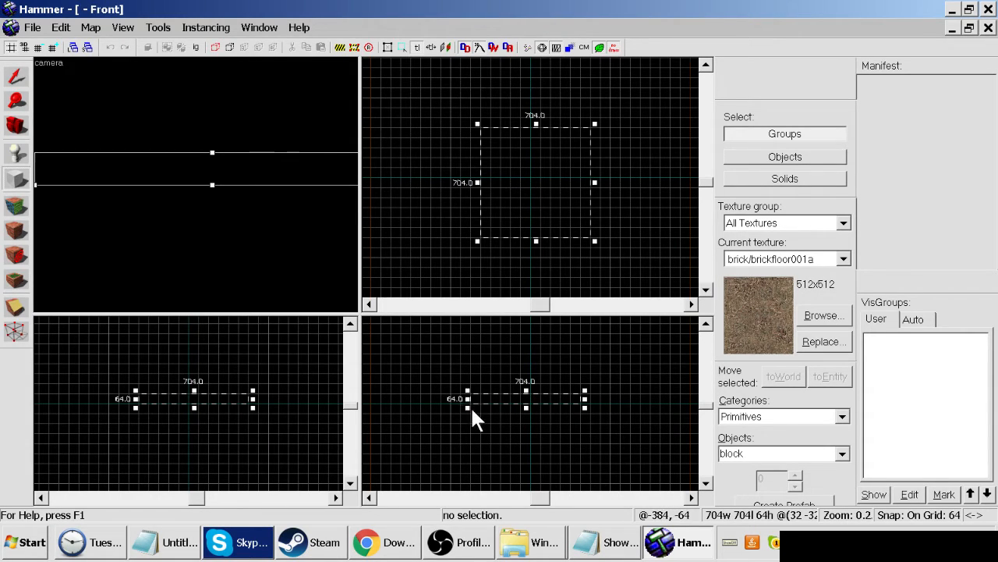
left_click_drag(526, 389, 535, 343)
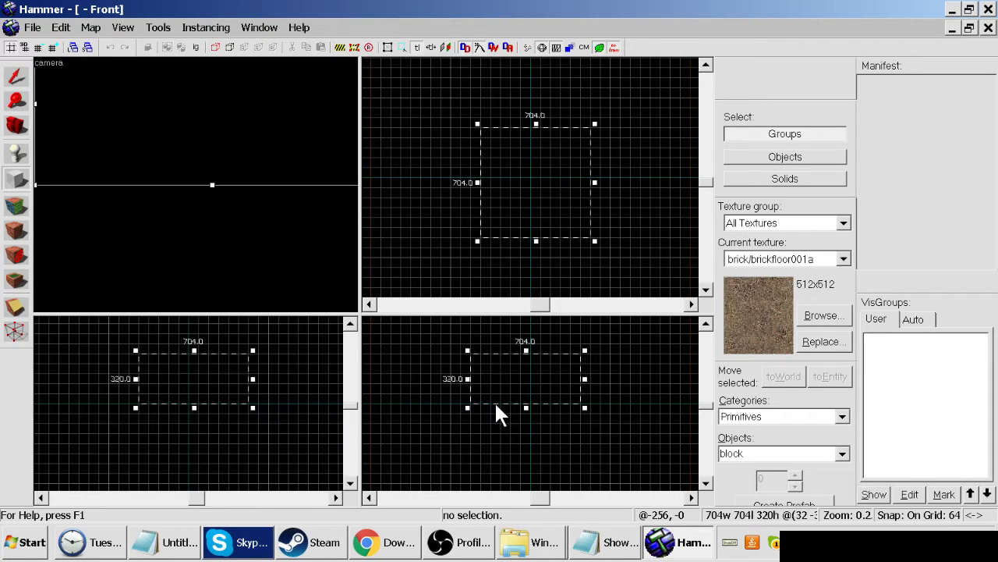
key("Return")
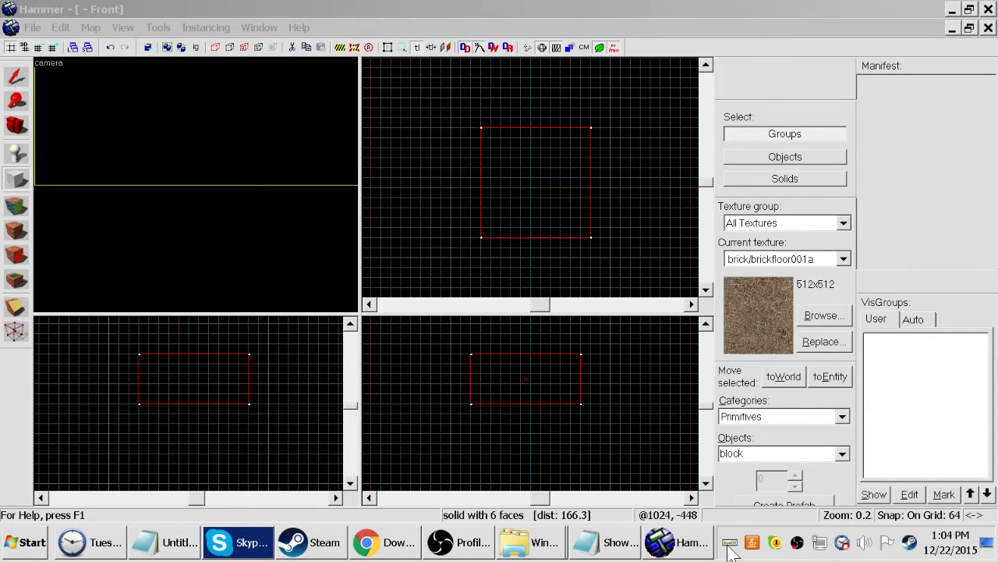
right_click(752, 540)
left_click(753, 503)
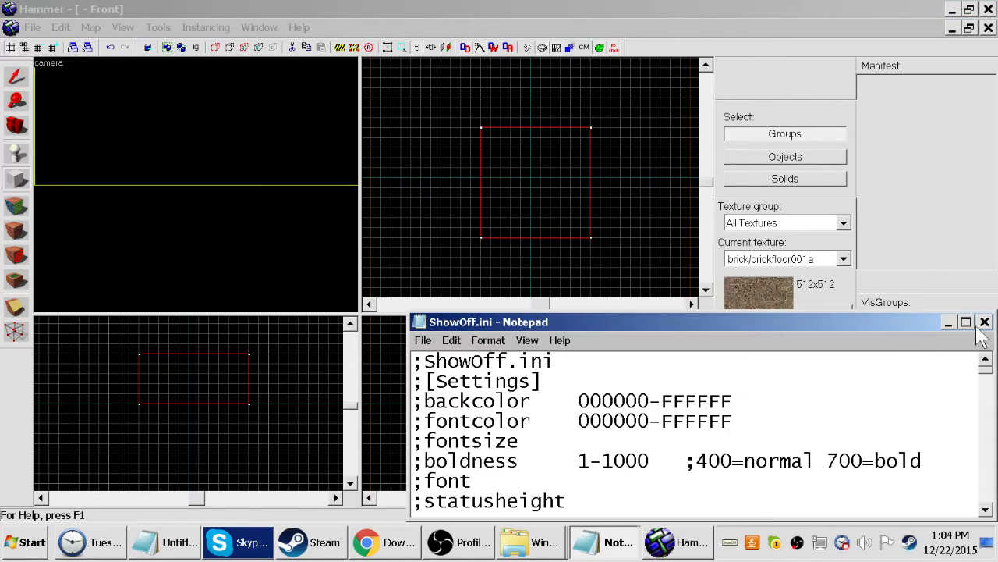
left_click(948, 322)
right_click(737, 544)
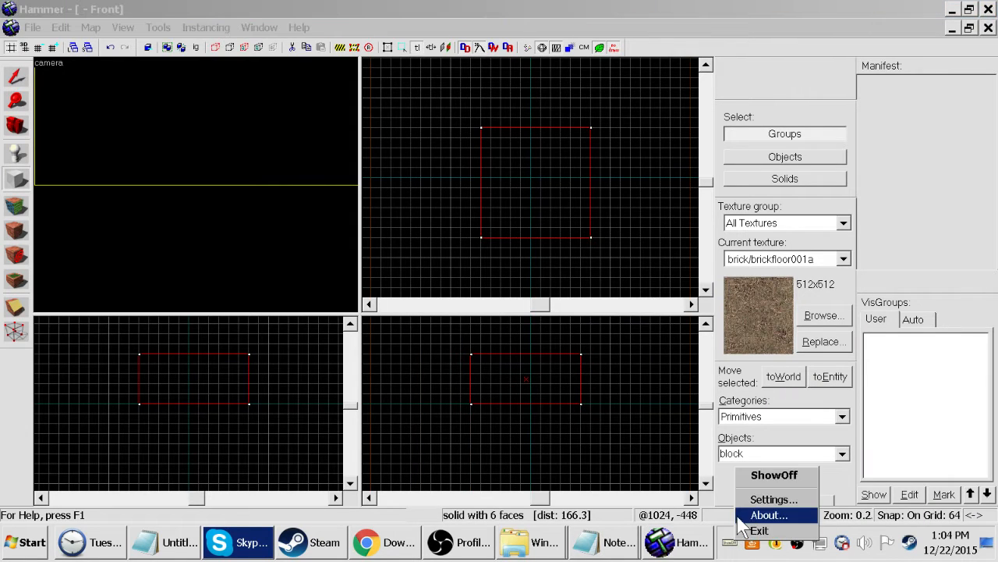
left_click(749, 515)
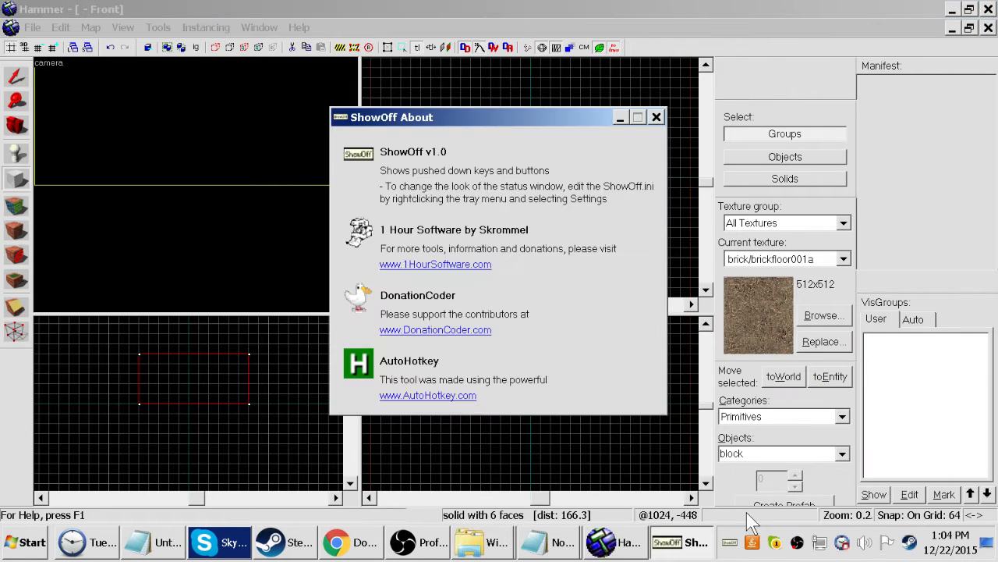
left_click(621, 119)
left_click(686, 542)
left_click(656, 117)
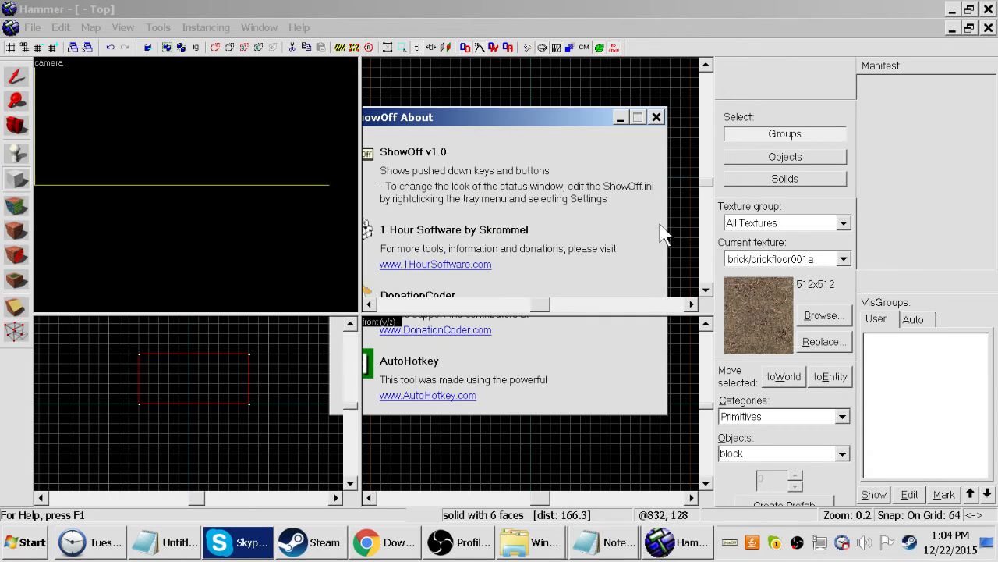
right_click(731, 549)
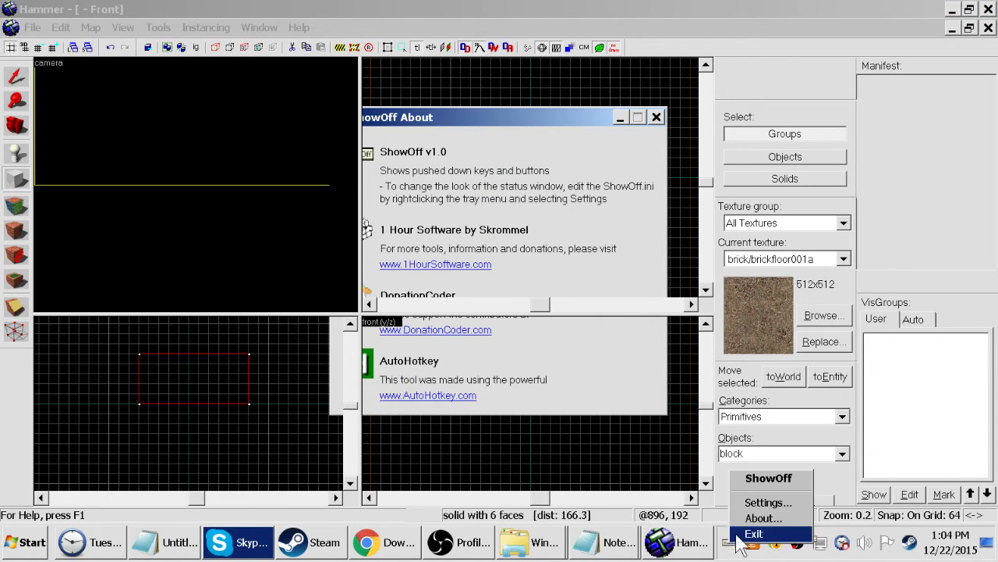
left_click(764, 478)
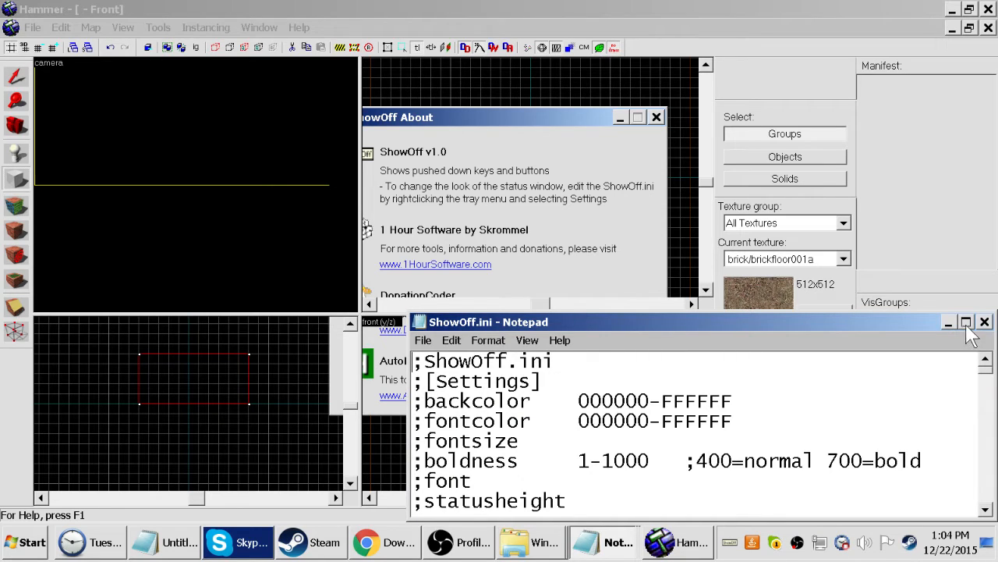
left_click(994, 332)
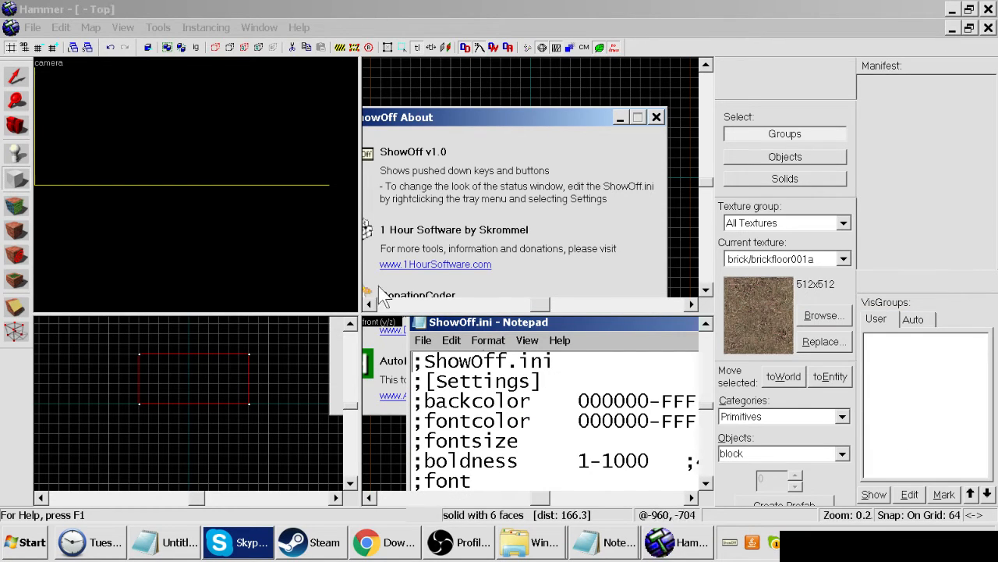
left_click(507, 106)
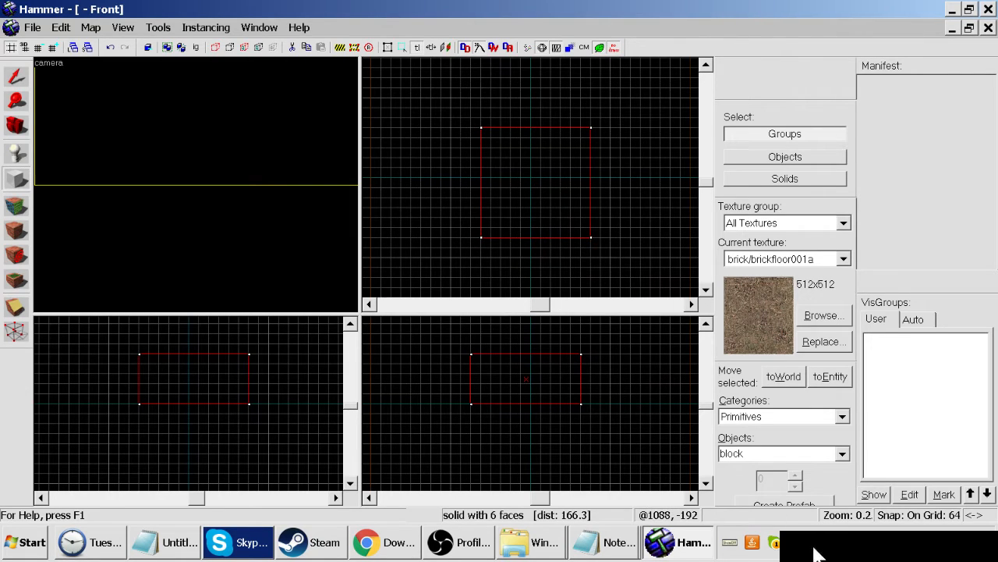
left_click_drag(825, 549, 472, 477)
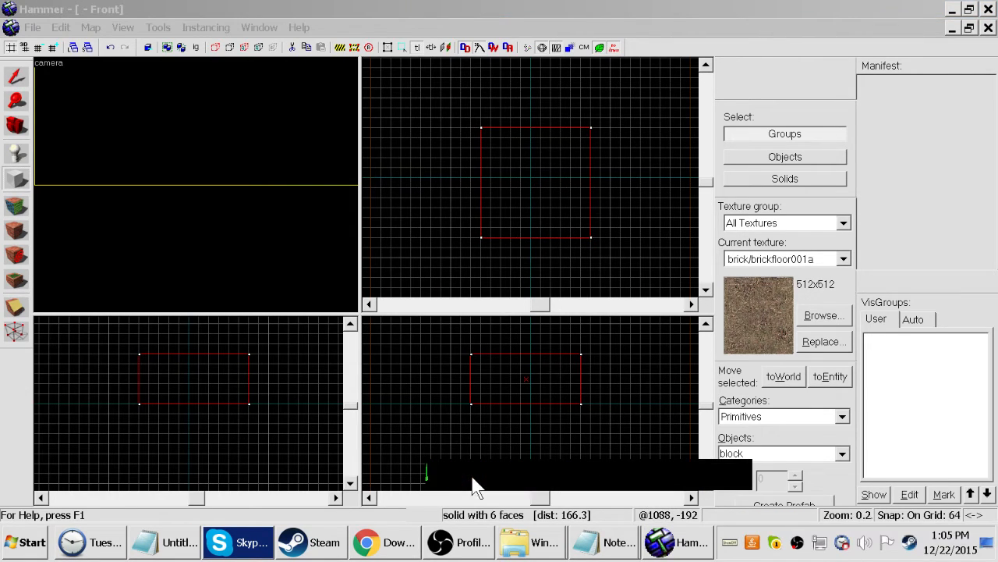
left_click(460, 232)
left_click(530, 473)
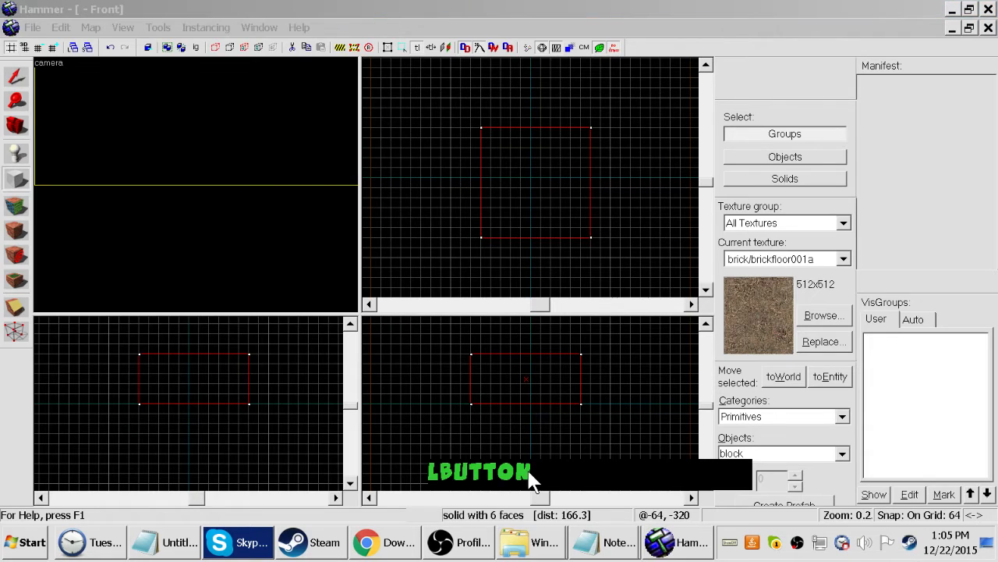
key("Return")
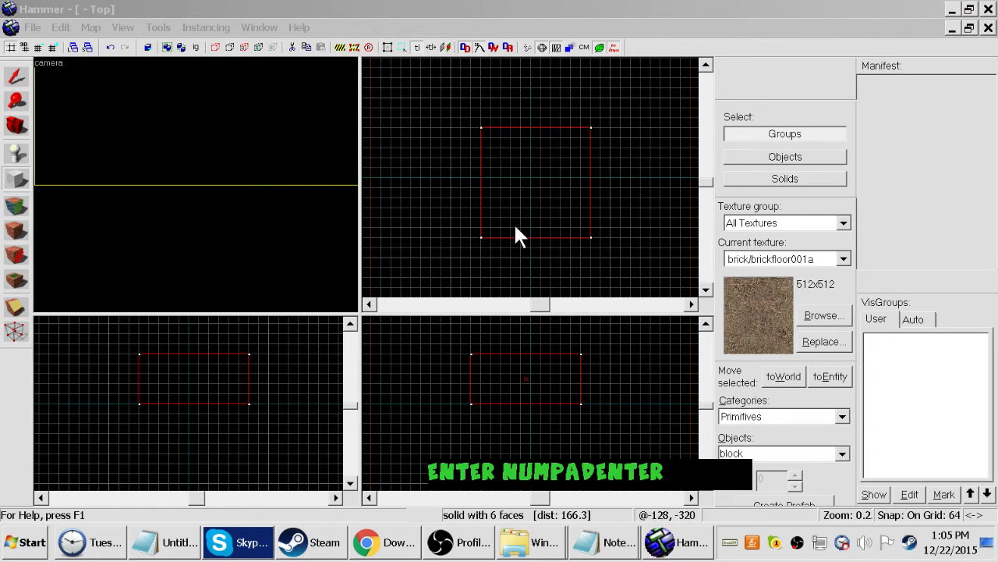
left_click(445, 12)
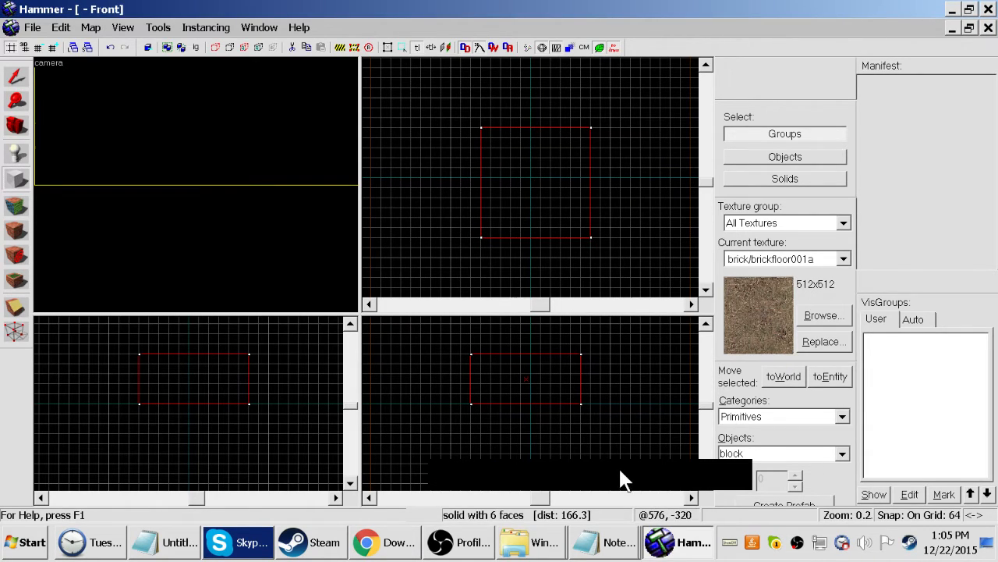
left_click_drag(599, 471, 816, 544)
right_click(815, 545)
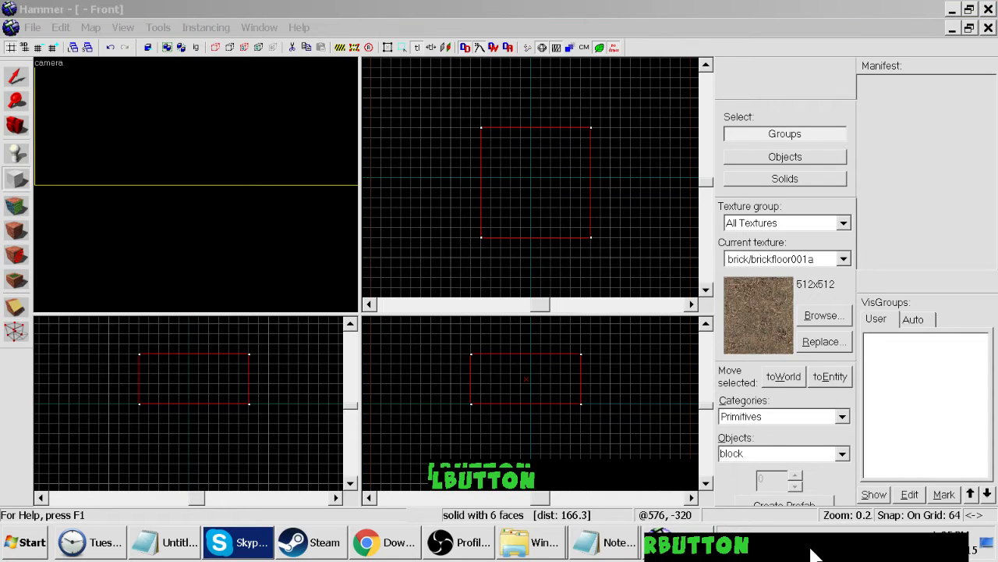
left_click_drag(723, 548, 893, 558)
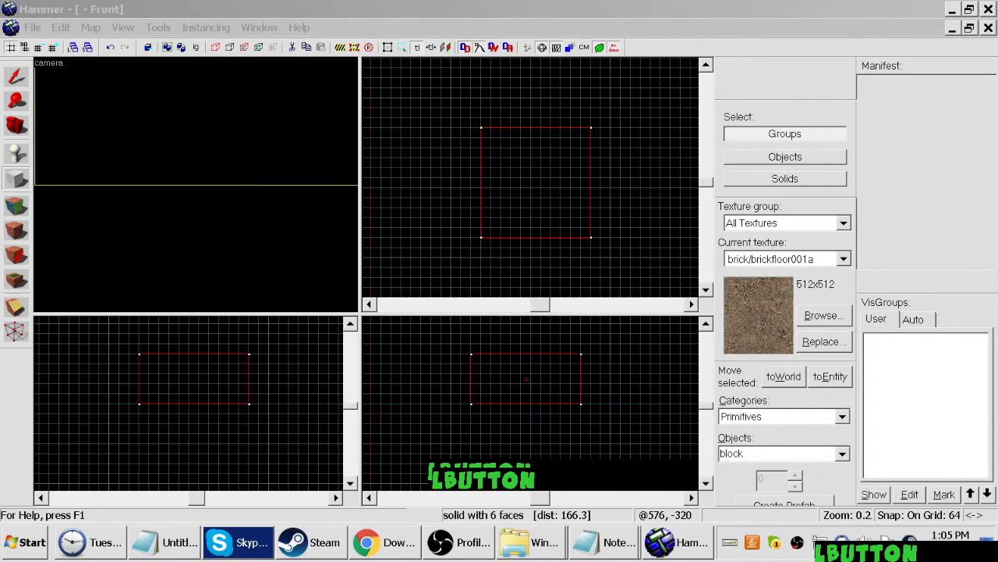
right_click(729, 550)
left_click(742, 537)
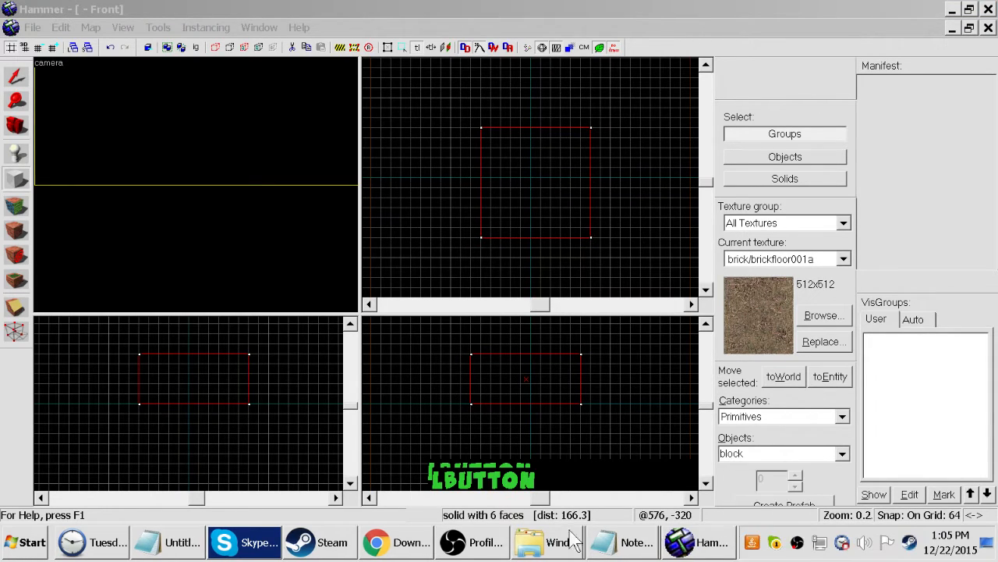
left_click(504, 245)
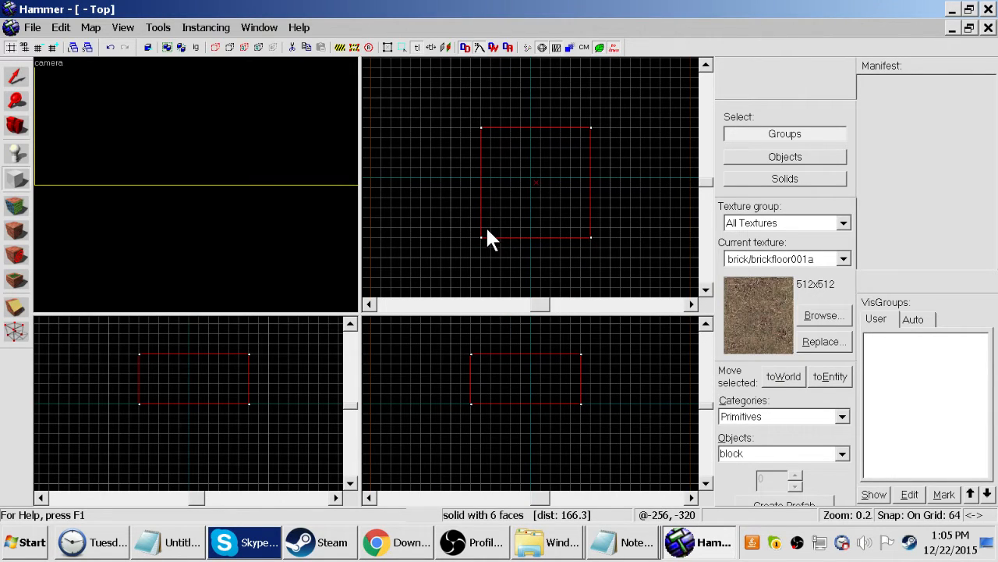
Fly the 3D camera out of the block and around it to examine its top and side faces
key("z")
key("s")
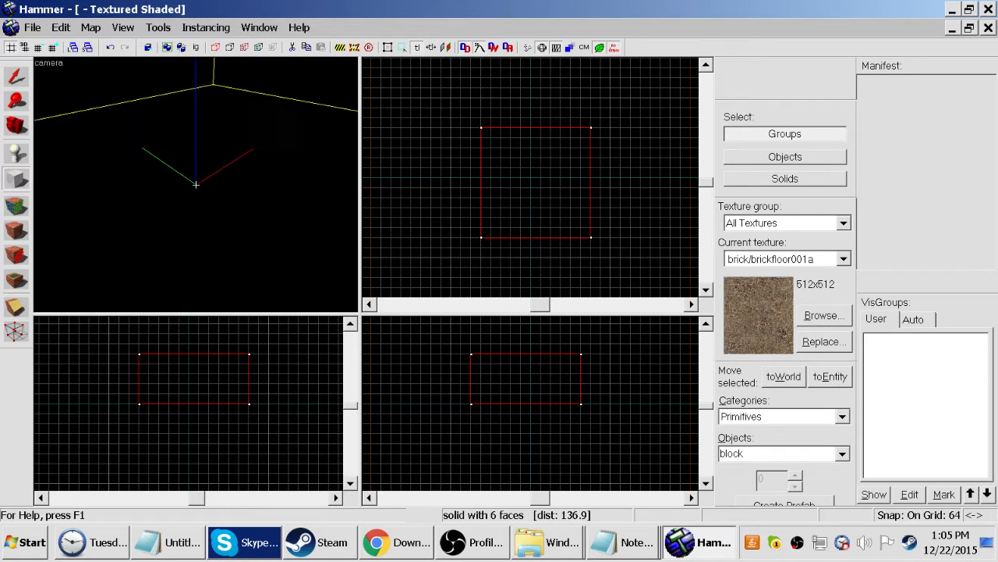
key("z")
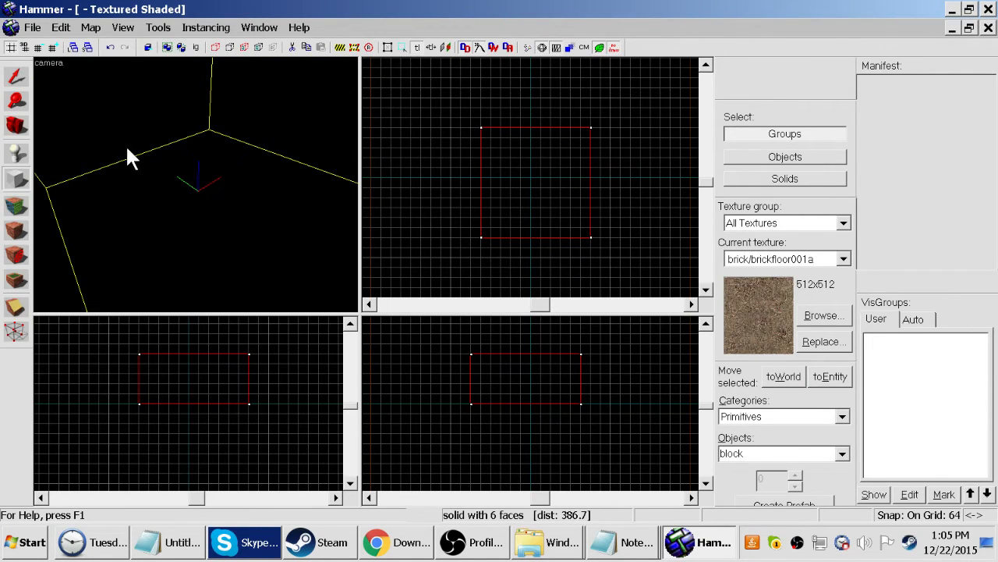
key("z")
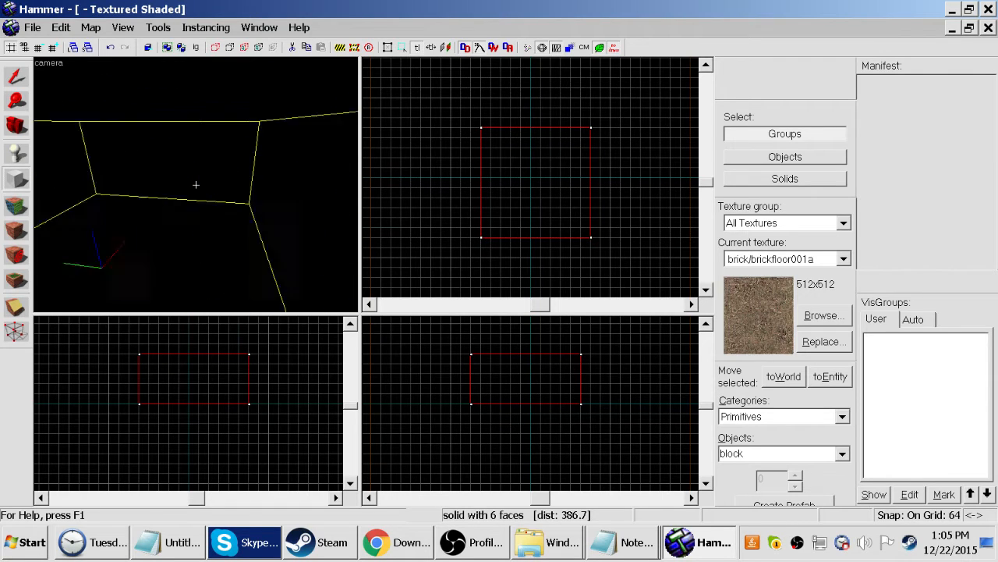
key("s")
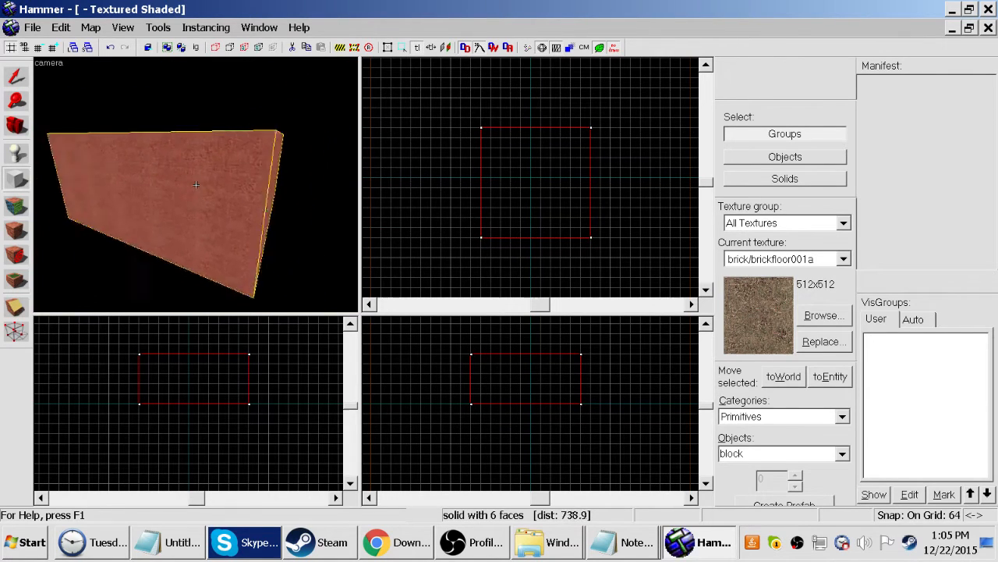
key("w")
key("s")
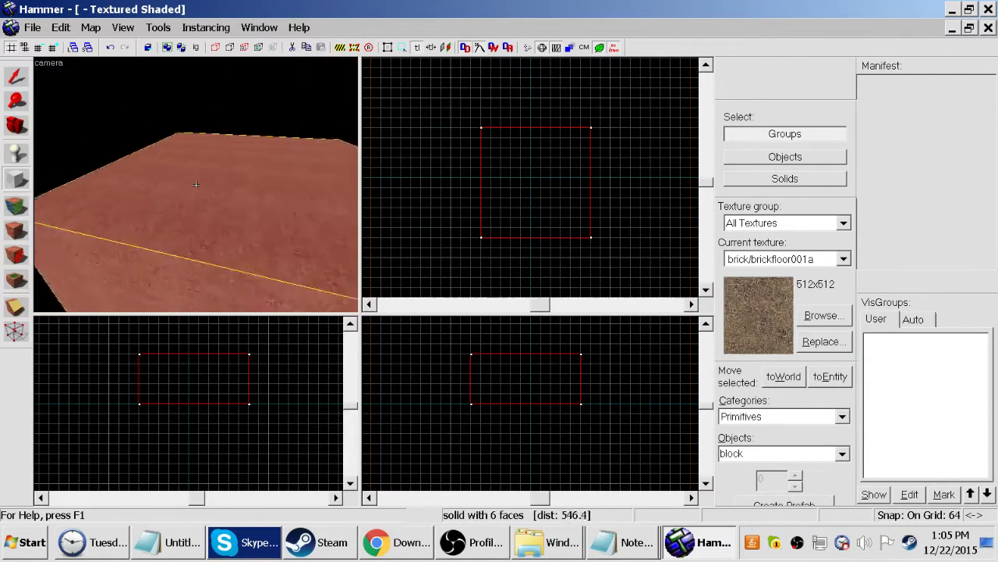
key("s")
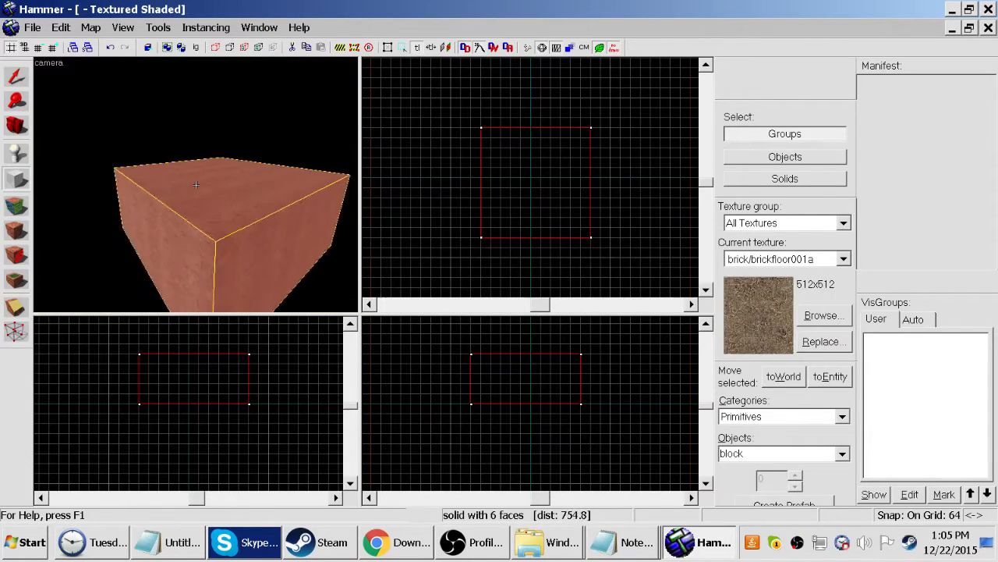
key("d")
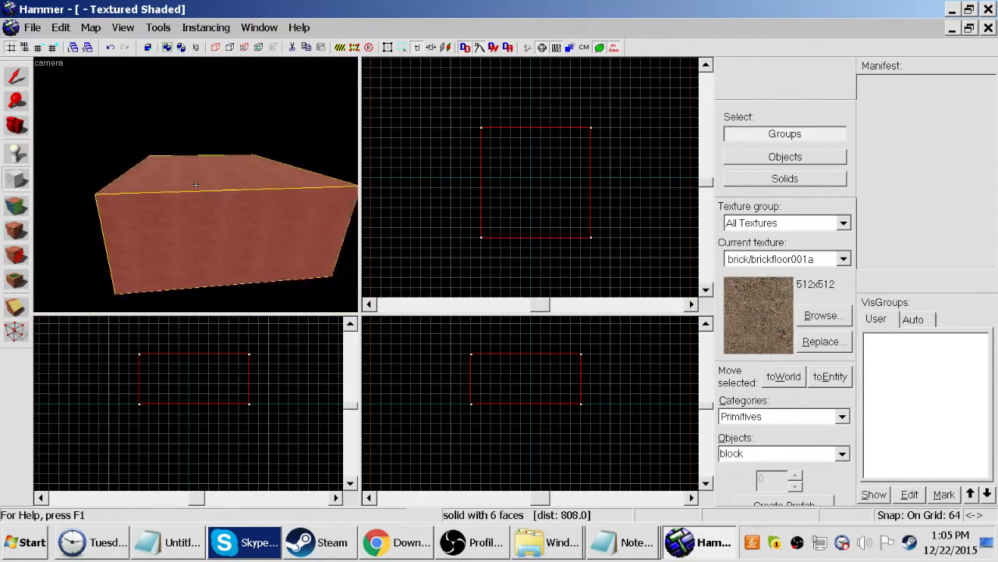
key("d")
key("w")
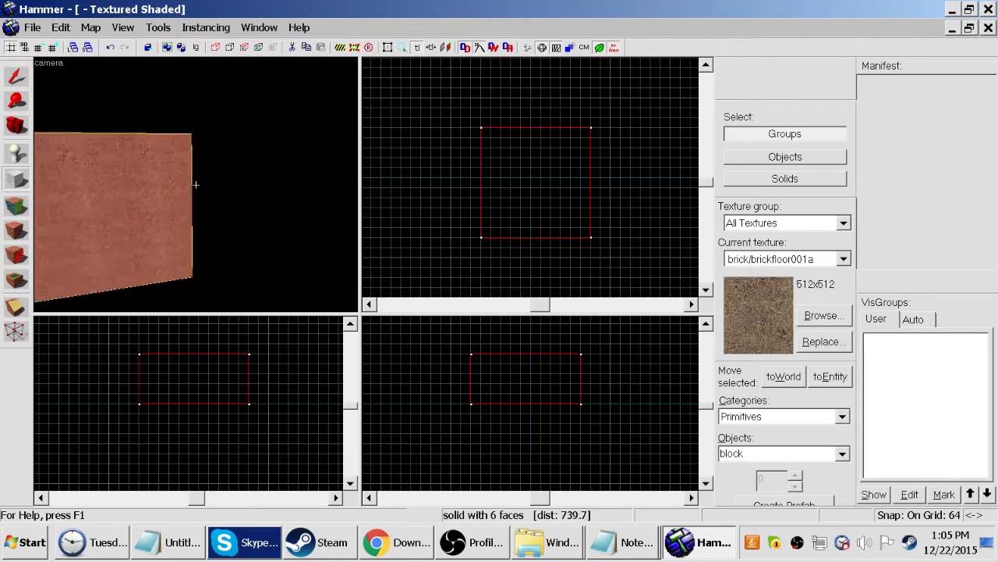
key("w")
key("d")
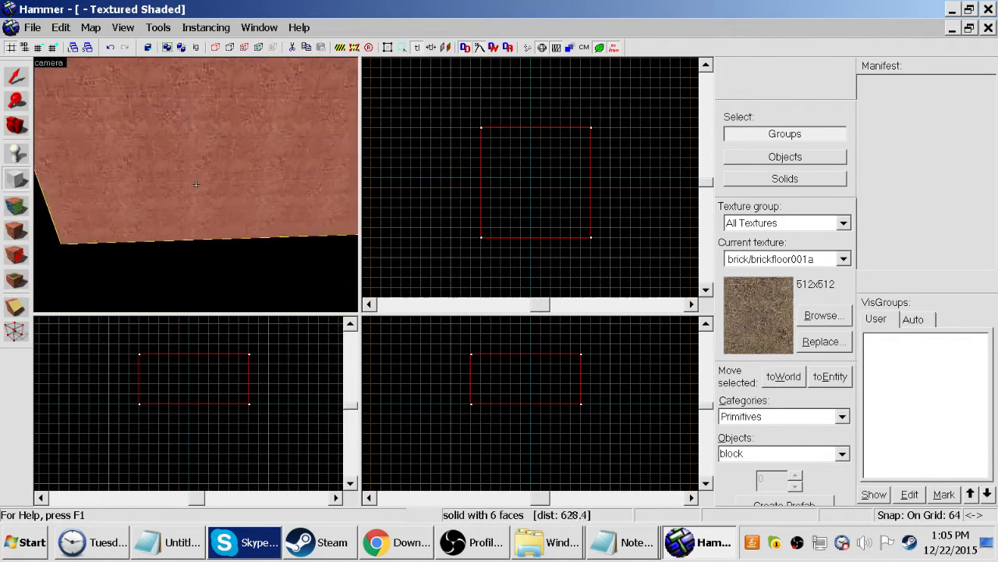
key("w")
key("s")
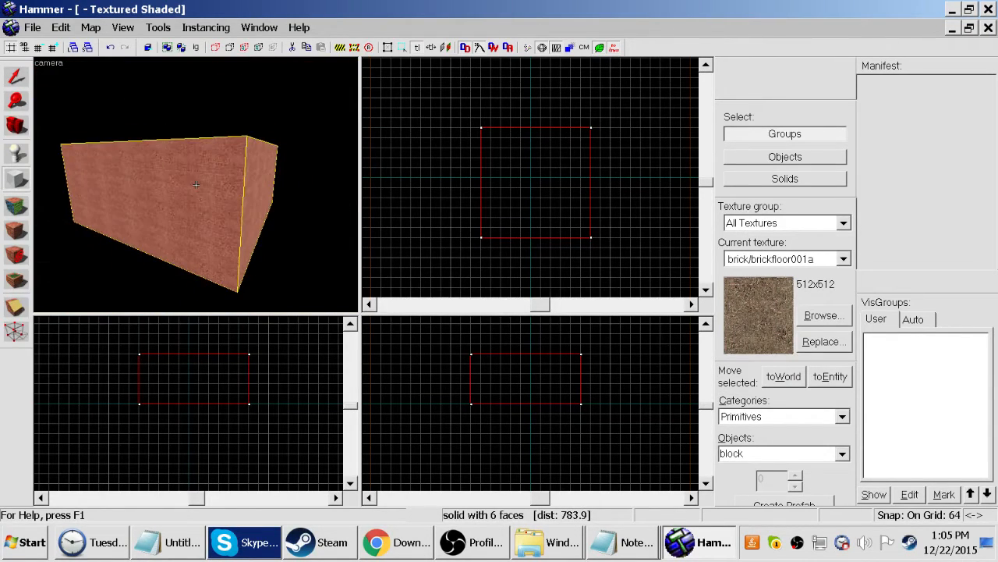
key("z")
key("d")
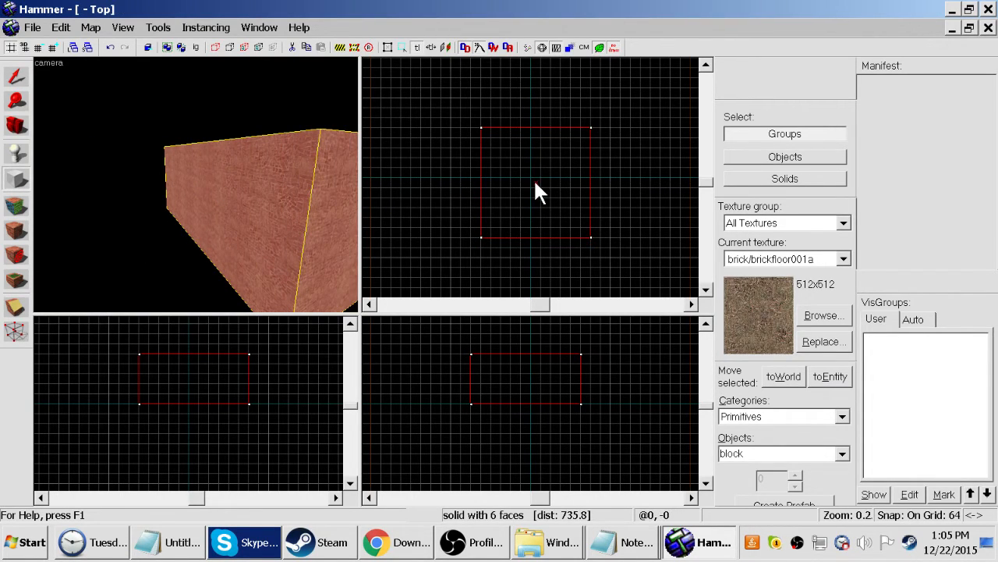
Resize the block with the Selection tool in the top view to a width of 832 units
left_click(16, 75)
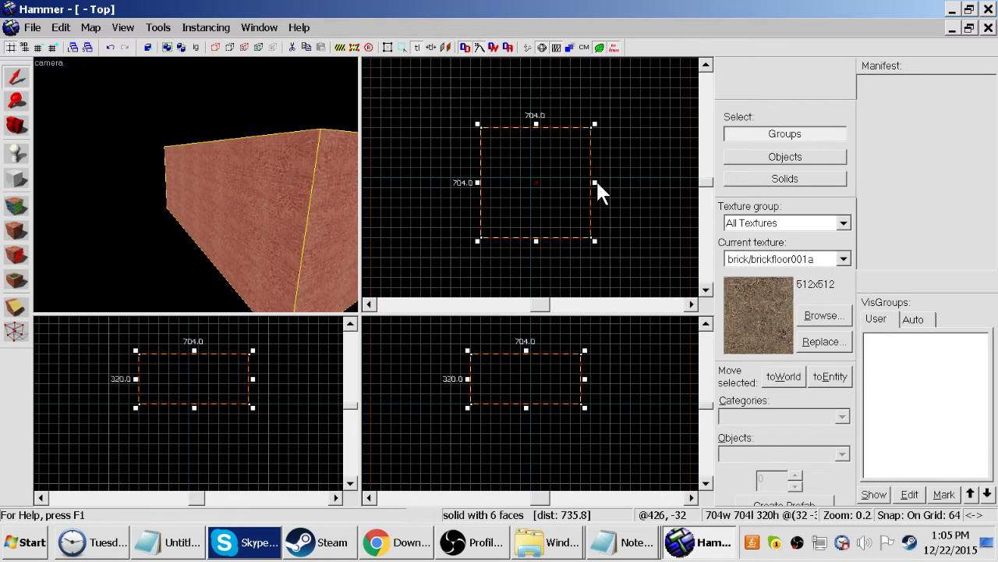
left_click_drag(595, 182, 491, 186)
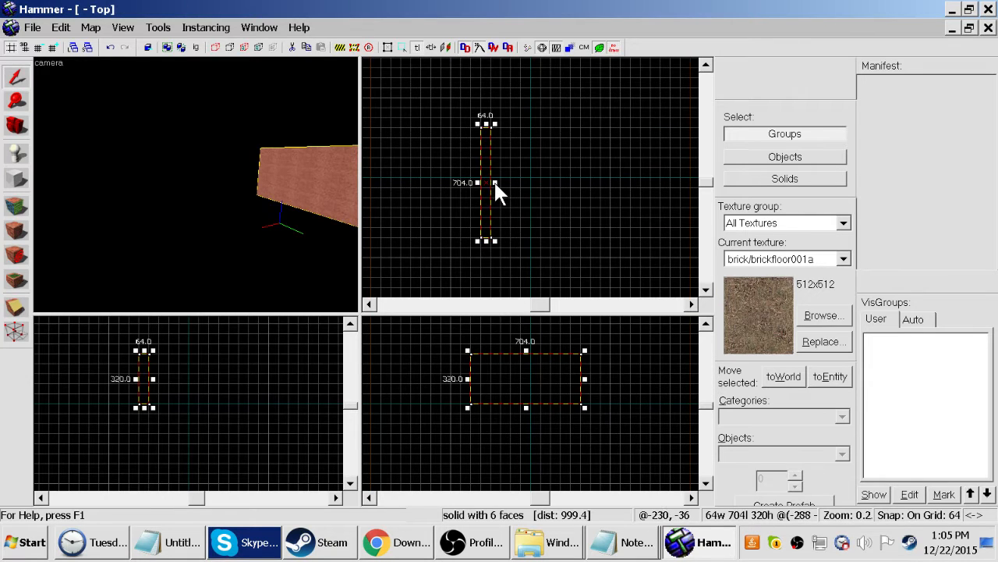
left_click_drag(494, 181, 616, 194)
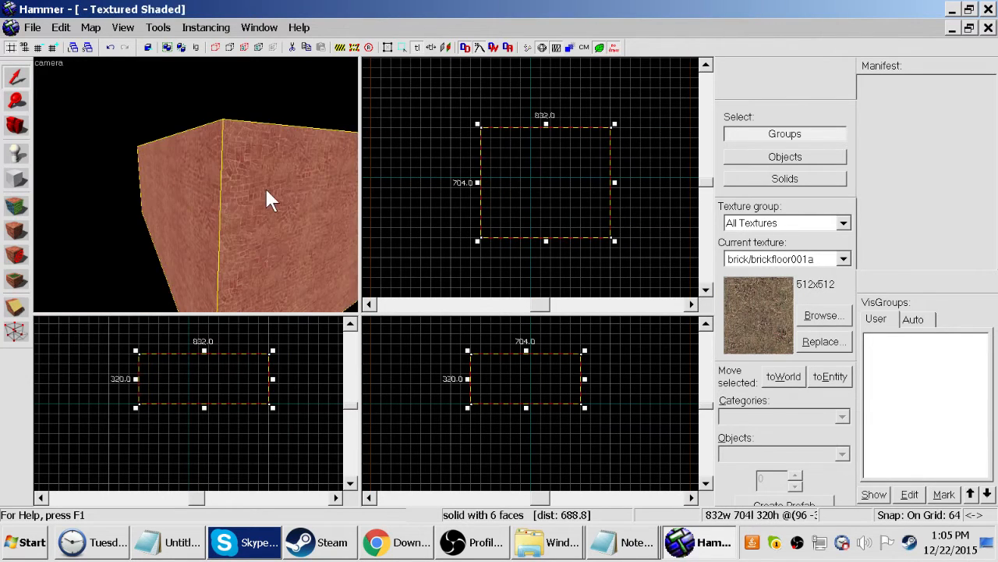
Make the selected block hollow with walls 16 units thick
key("z")
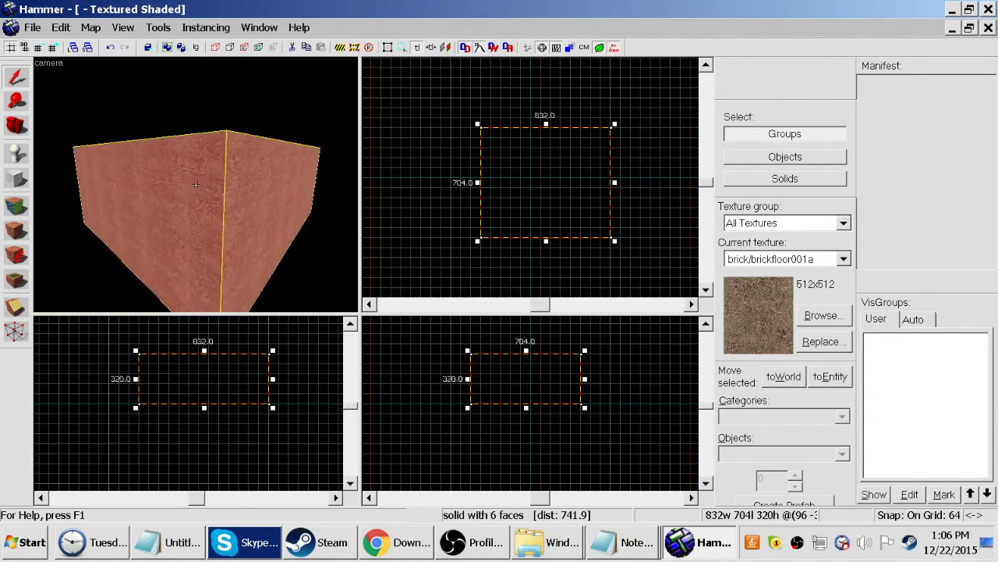
key("z")
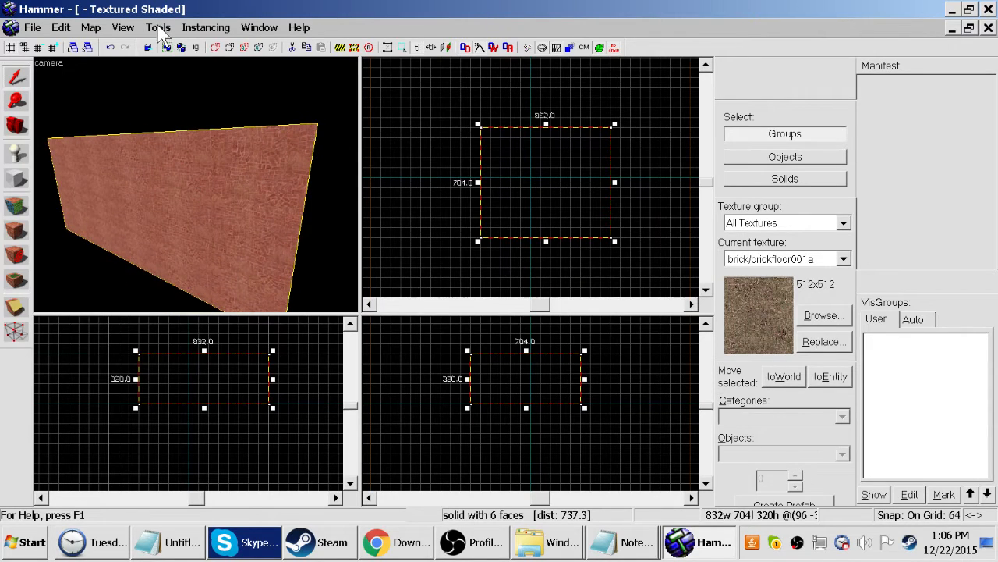
left_click(158, 30)
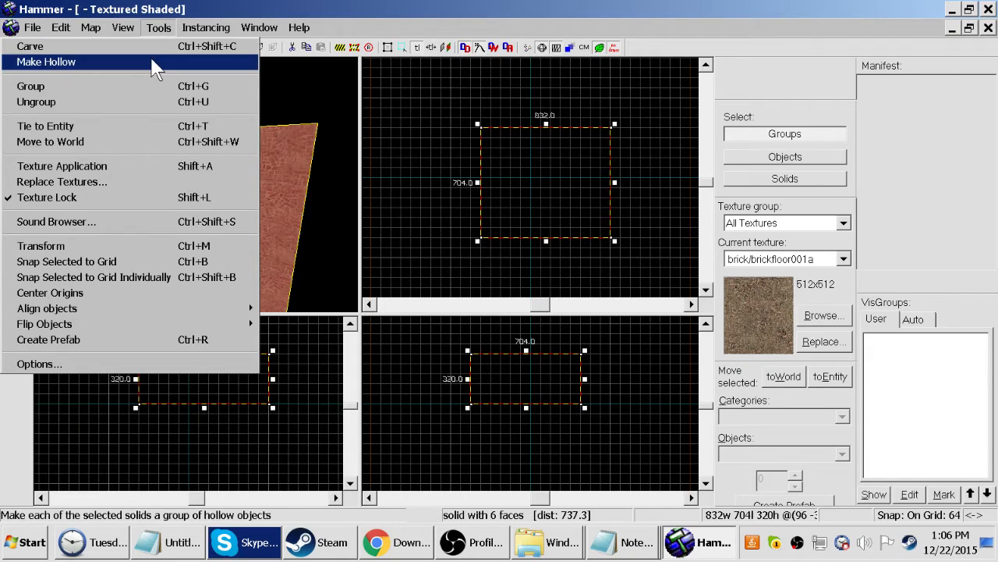
left_click(153, 61)
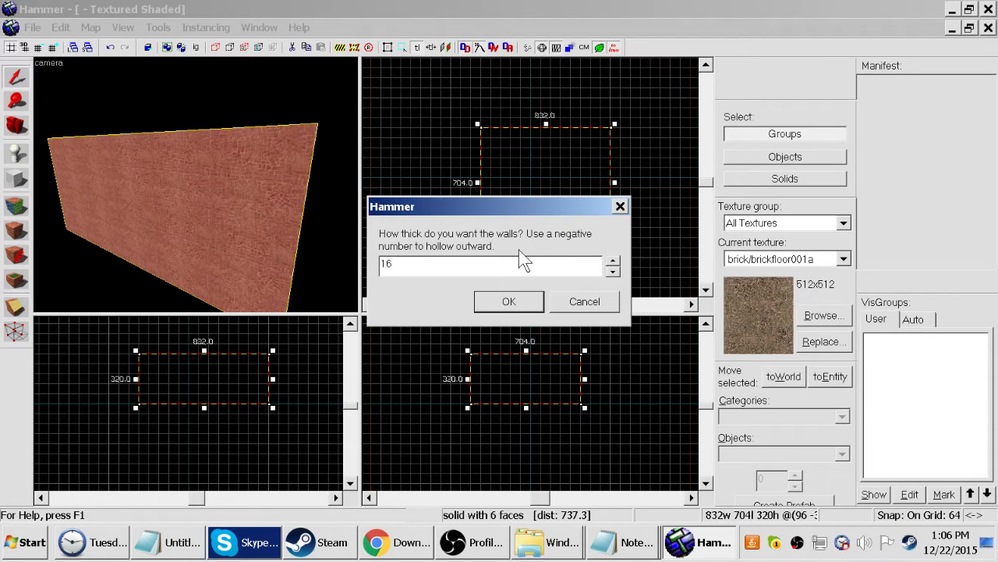
left_click(503, 302)
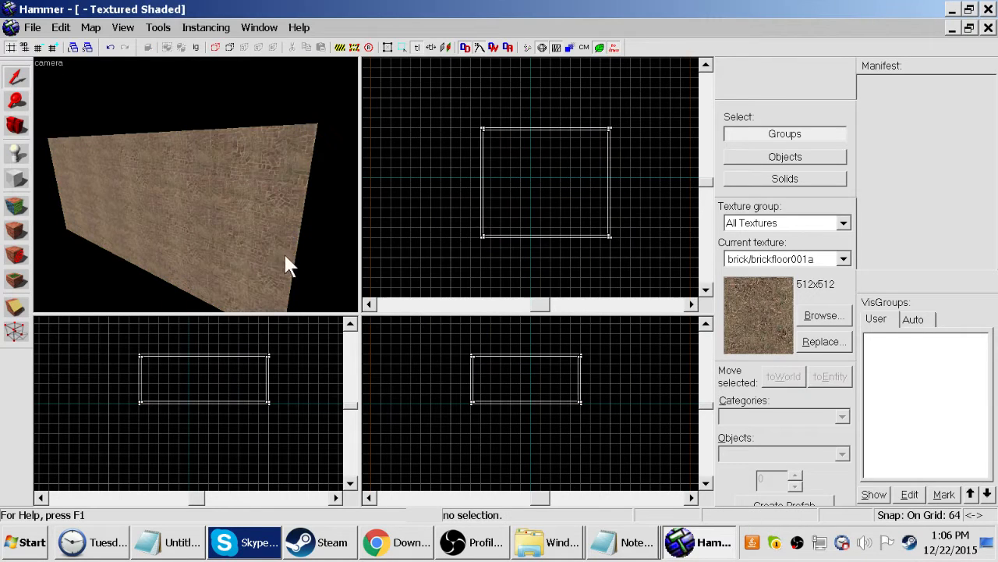
Fly the 3D camera through the wall into the hollowed block to examine the room's interior walls, floor and ceiling
key("z")
key("w")
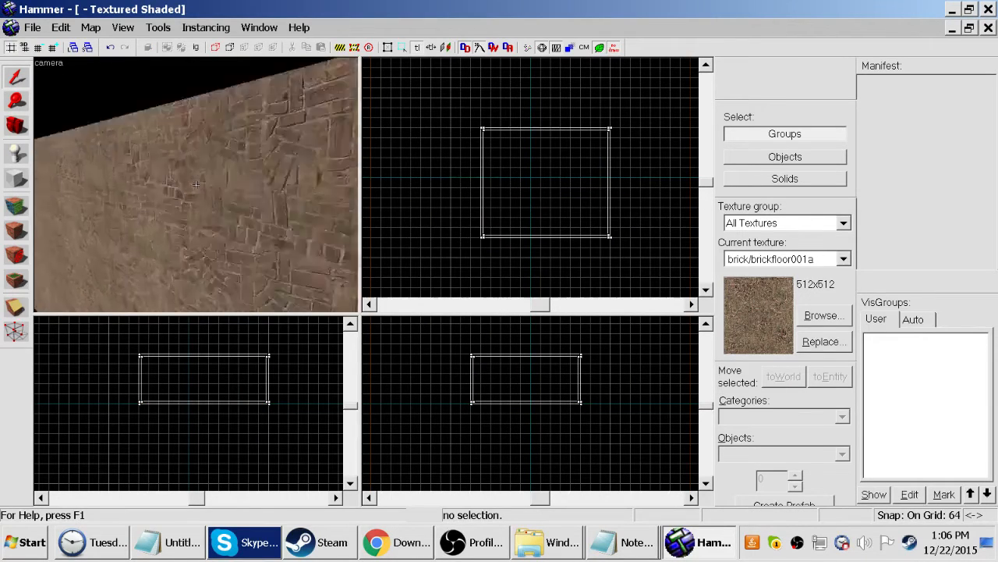
key("w")
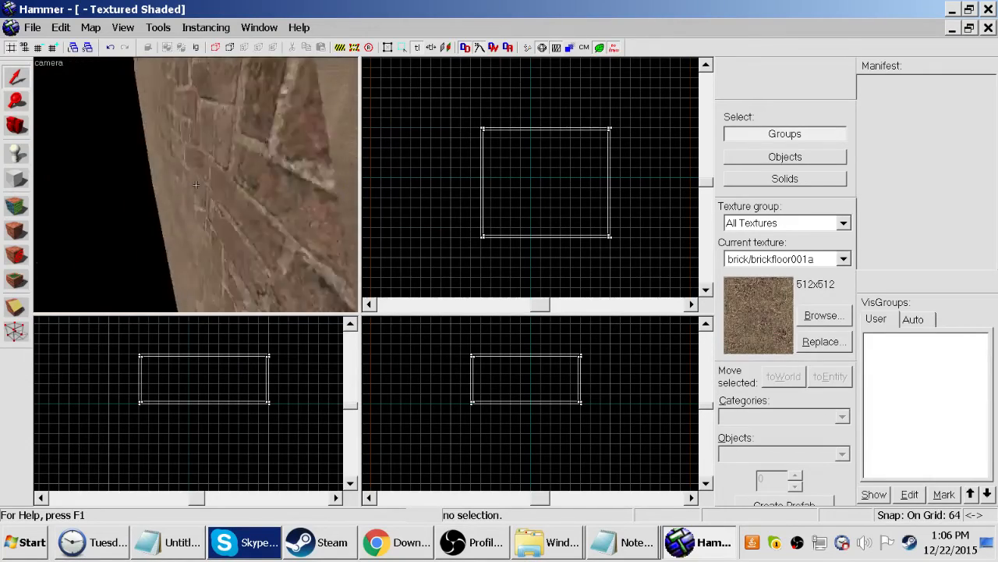
key("z")
key("z")
key("w")
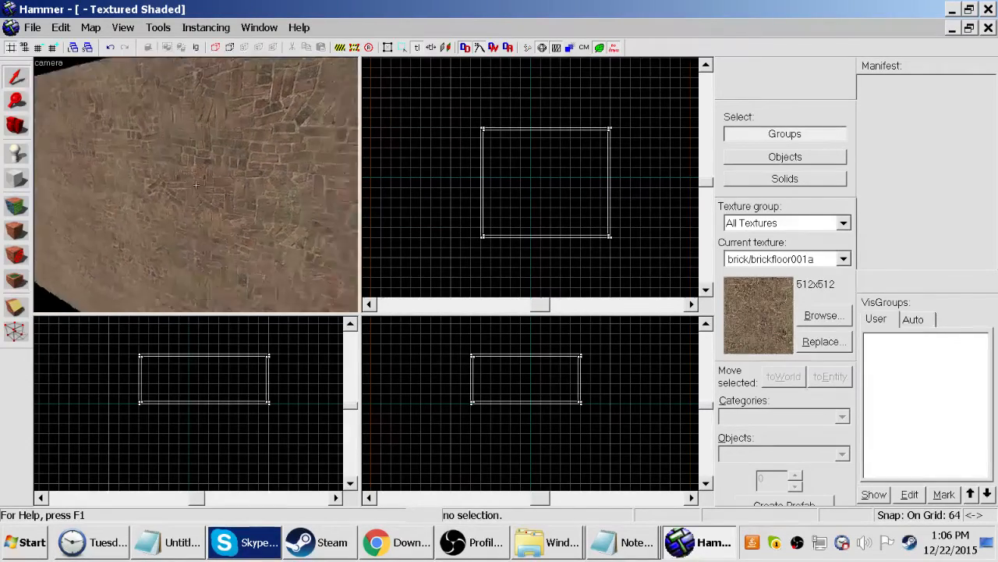
key("w")
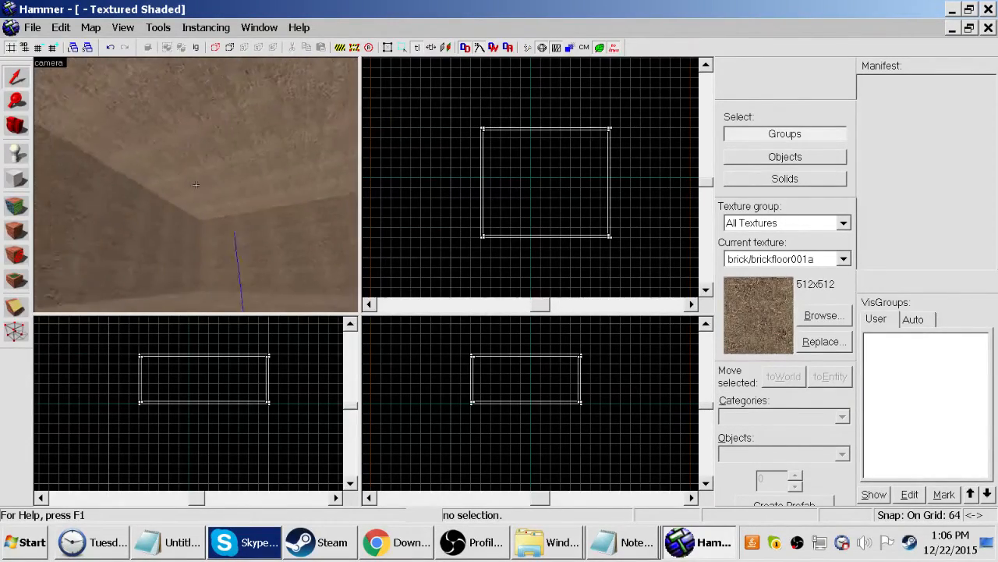
key("w")
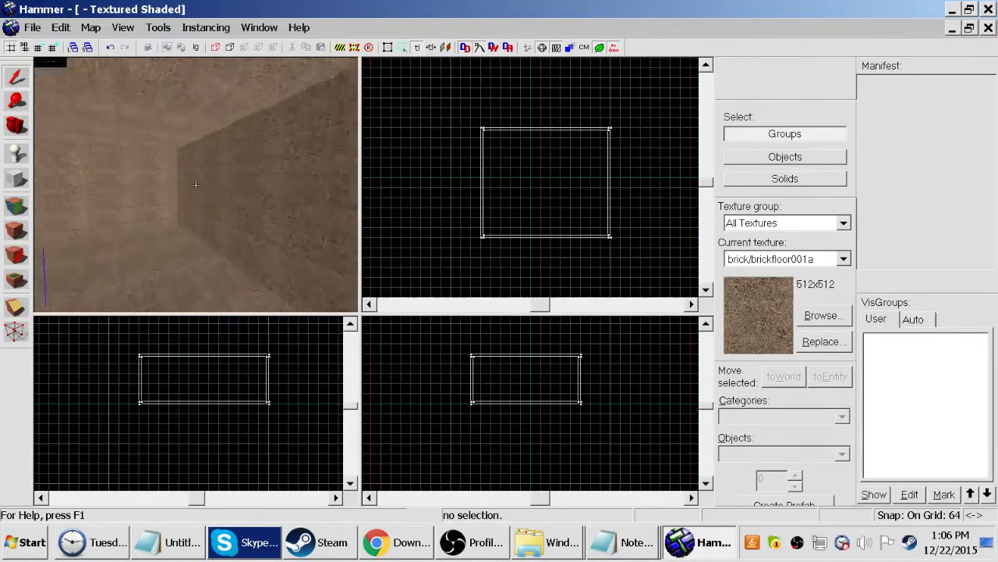
key("w")
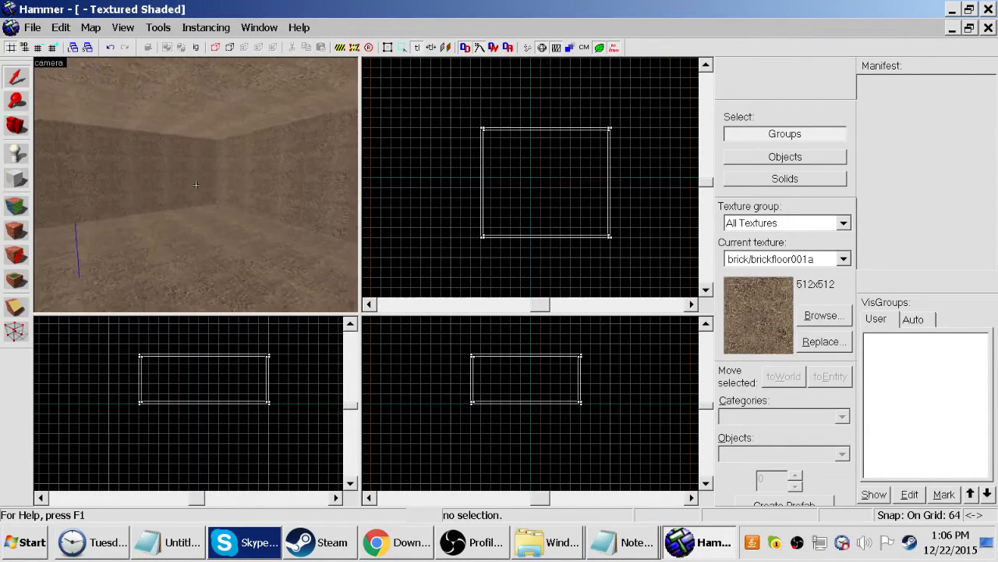
key("z")
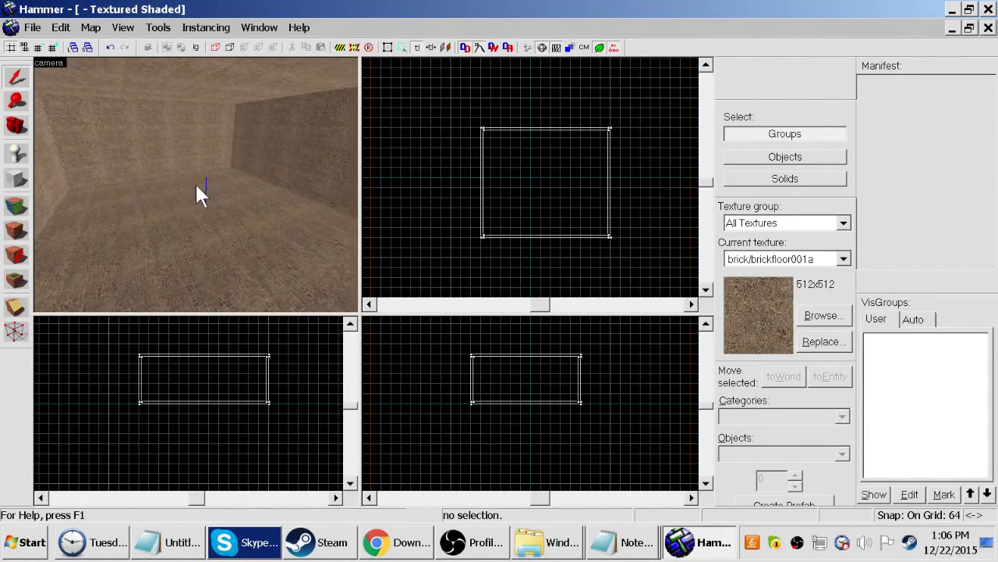
Activate the Entity tool and choose info_player_deathmatch as the entity to place
left_click(26, 156)
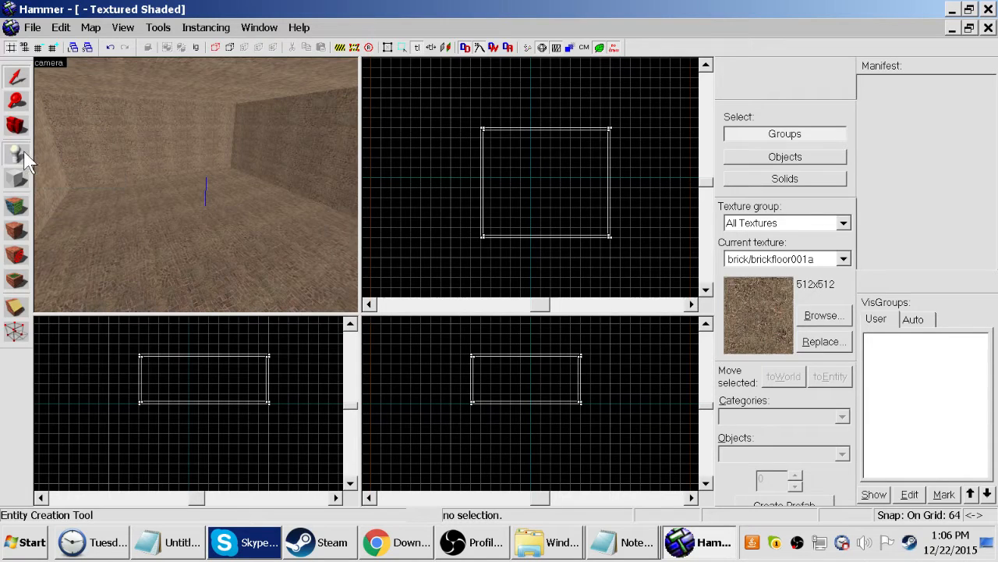
left_click(842, 453)
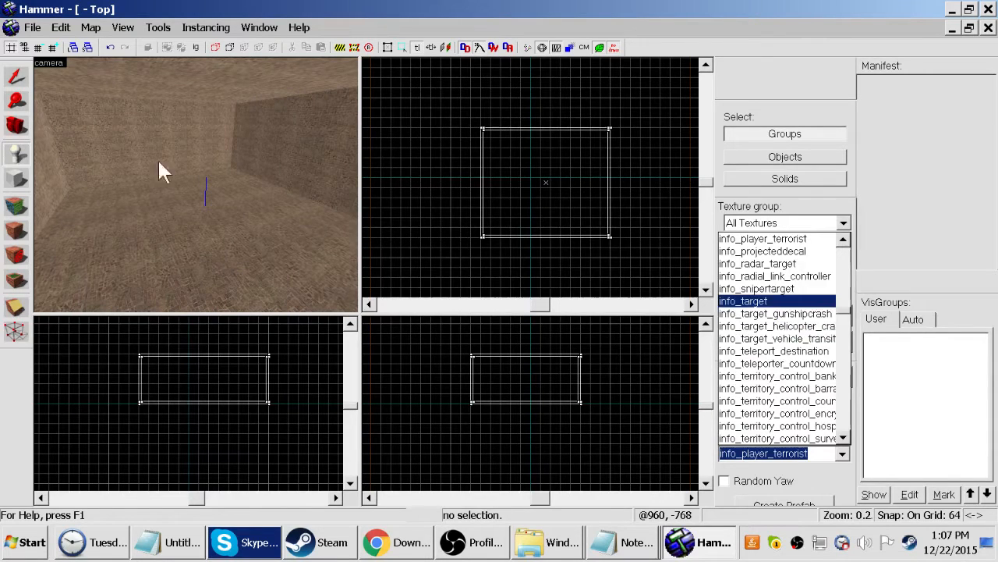
left_click(25, 153)
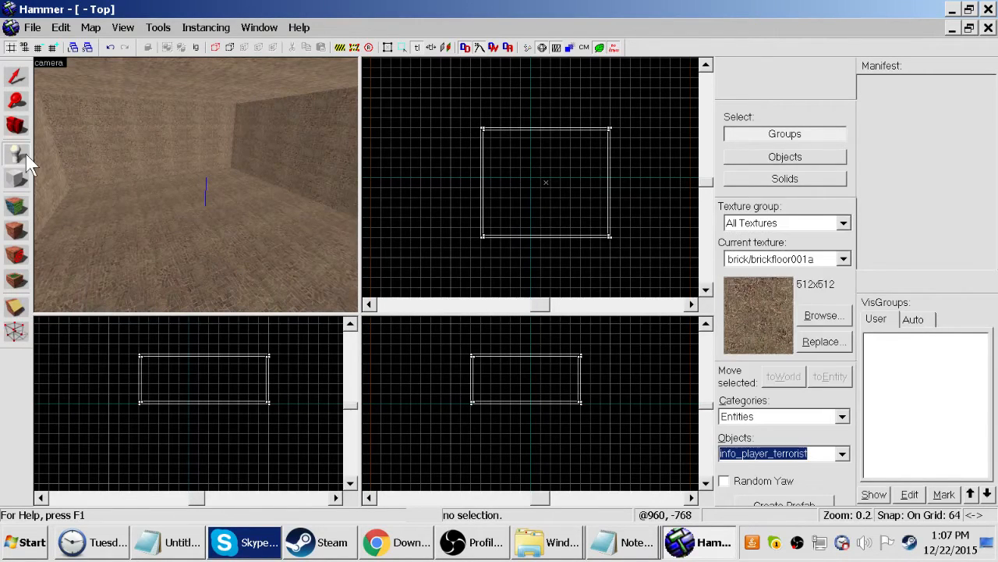
left_click(842, 454)
scroll(796, 335, "down", 4)
scroll(795, 336, "up", 15)
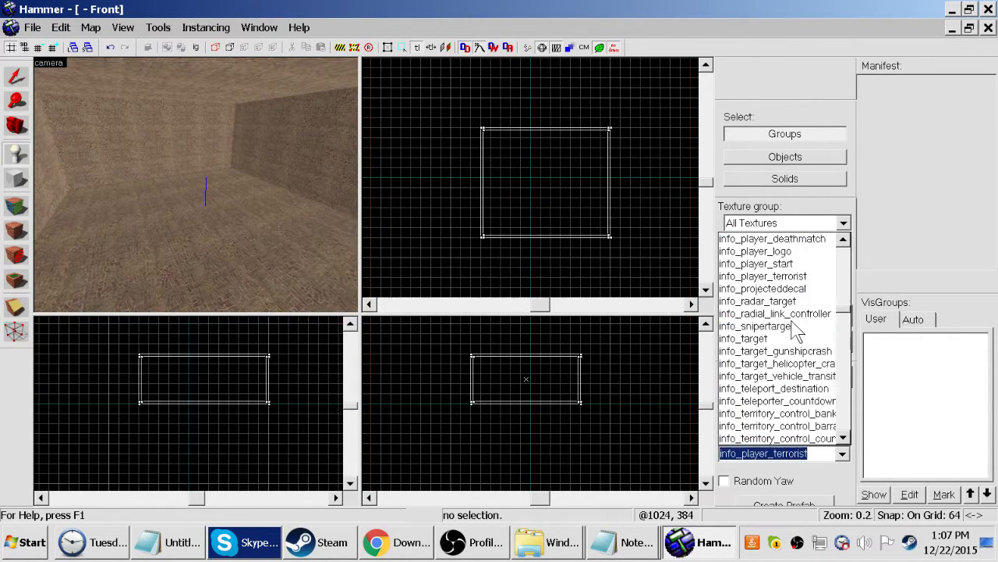
scroll(792, 337, "down", 15)
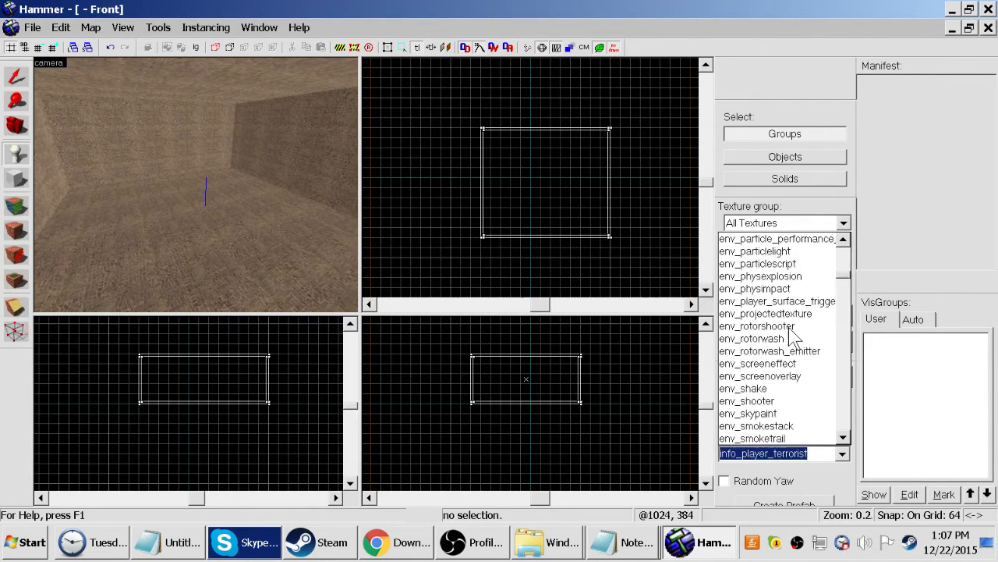
scroll(792, 337, "up", 9)
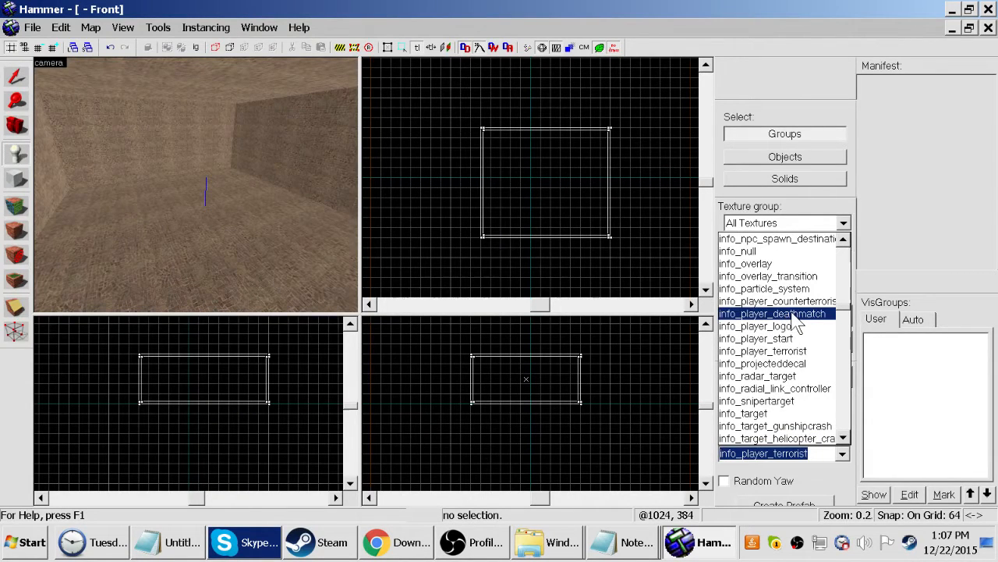
left_click(780, 314)
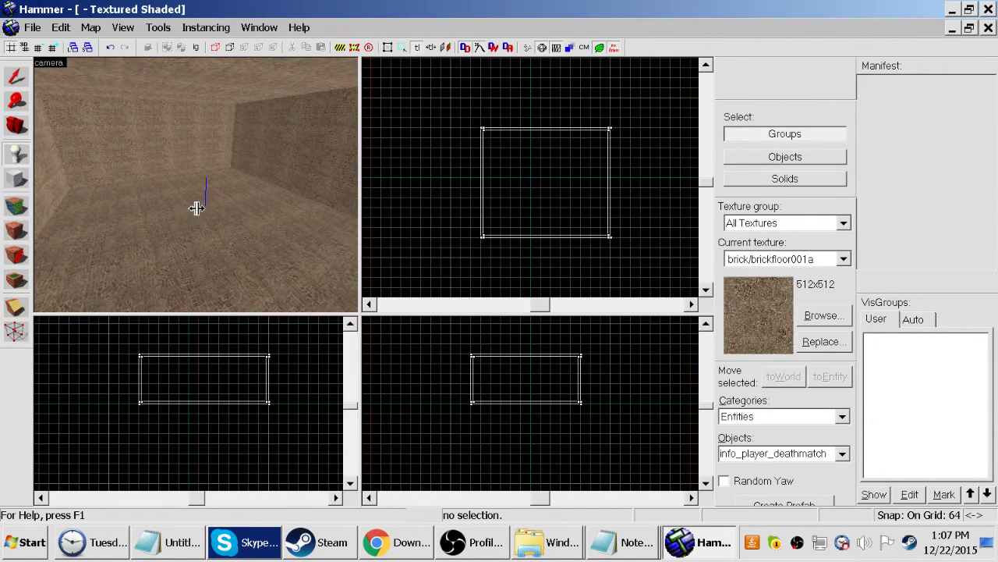
Place an info_player_deathmatch entity on the floor of the hollow room
left_click(154, 220)
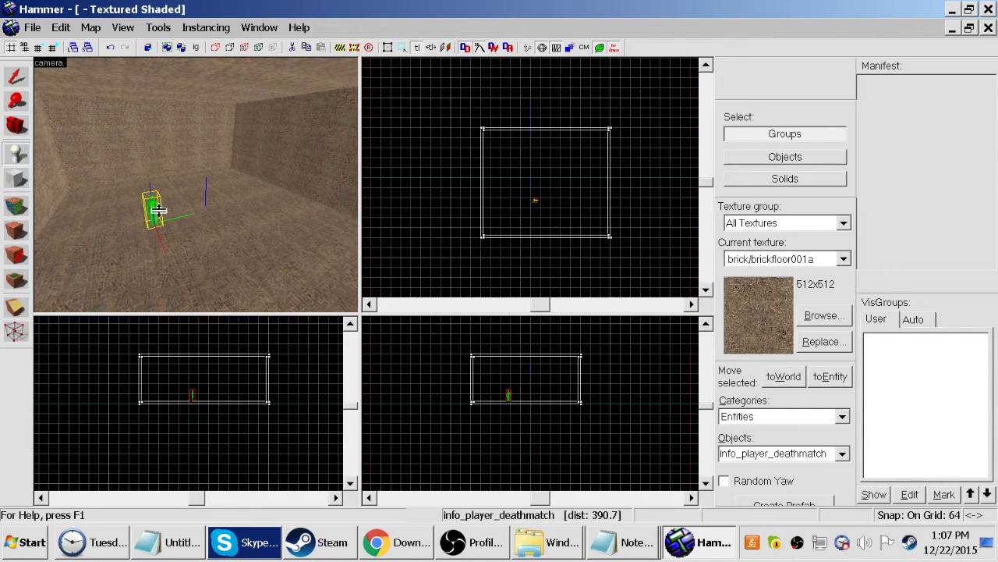
key("z")
key("w")
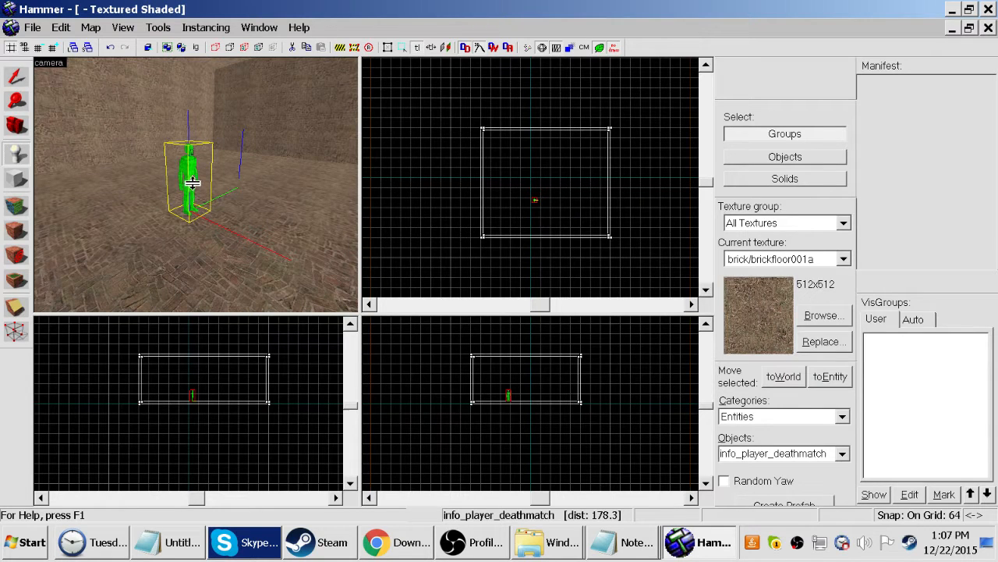
Fly the 3D camera around the placed deathmatch spawn to examine its model and position in the room
key("z")
key("s")
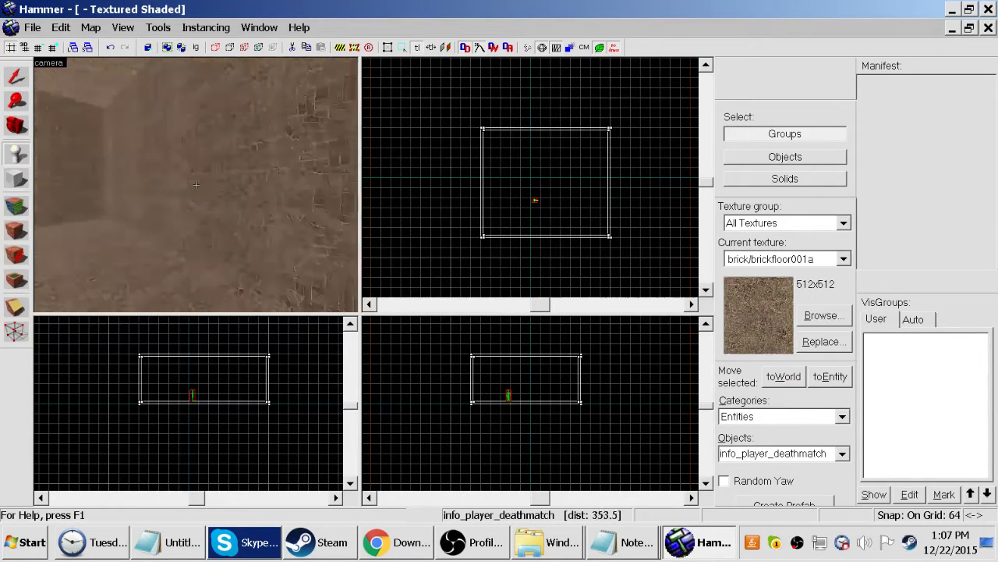
key("w")
key("s")
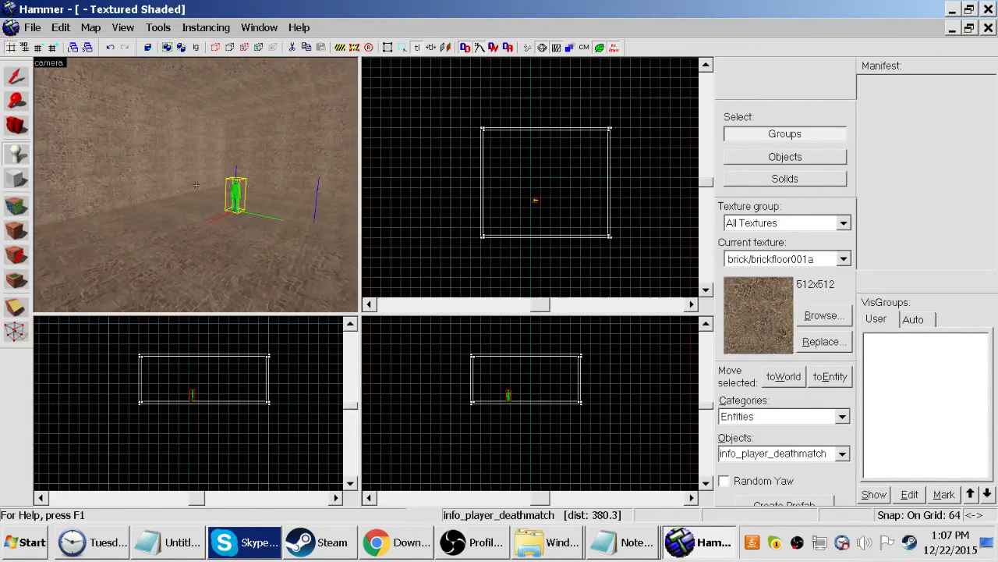
key("s")
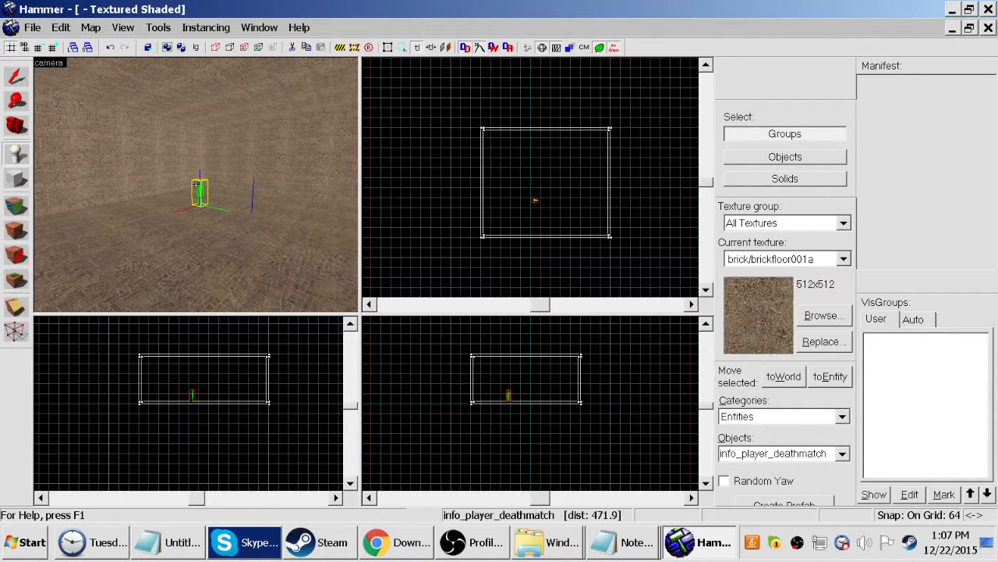
key("w")
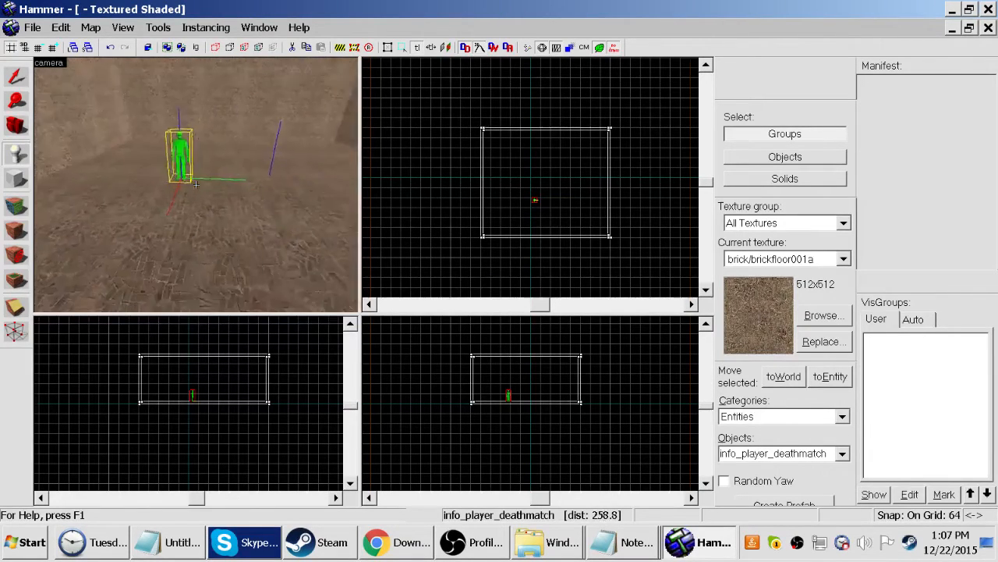
key("s")
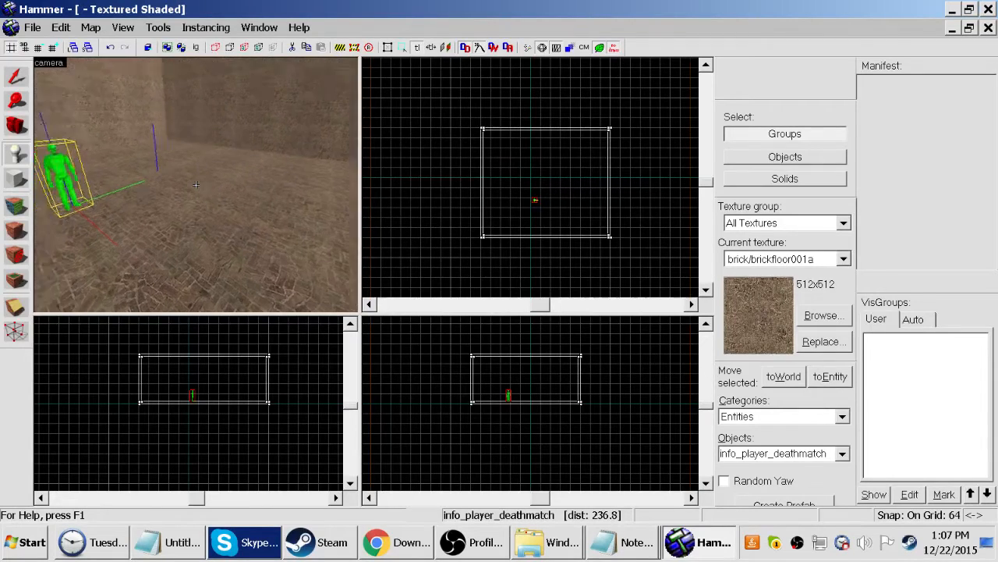
key("s")
Choose info_player_terrorist as the entity and place one on the floor northeast of the deathmatch spawn
left_click(842, 453)
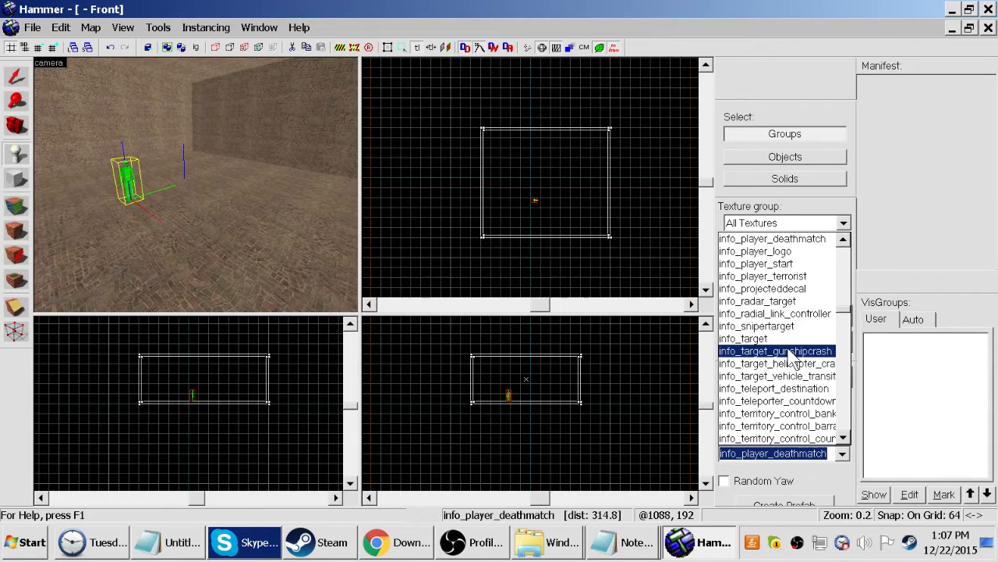
scroll(790, 357, "up", 2)
scroll(784, 355, "up", 4)
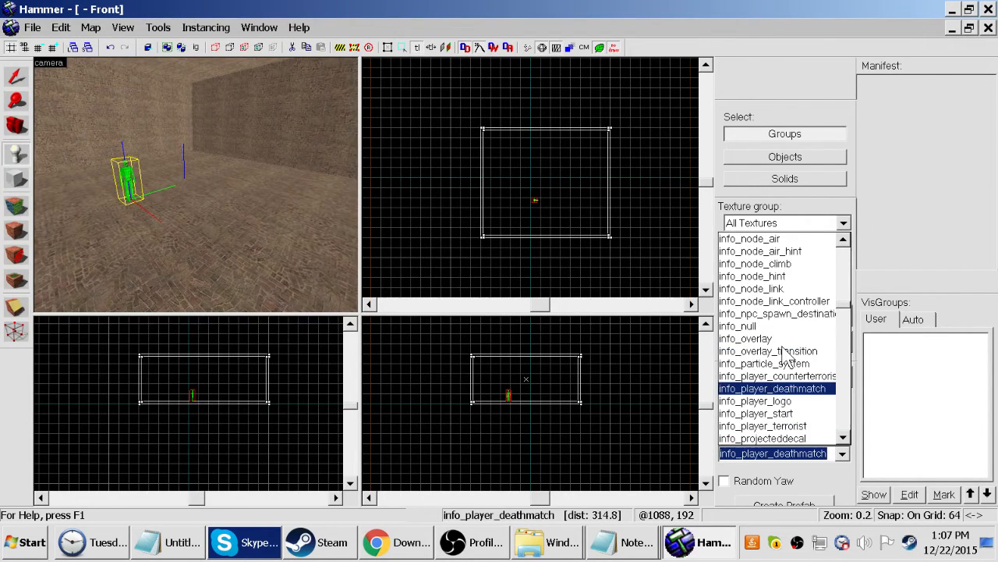
scroll(784, 353, "up", 3)
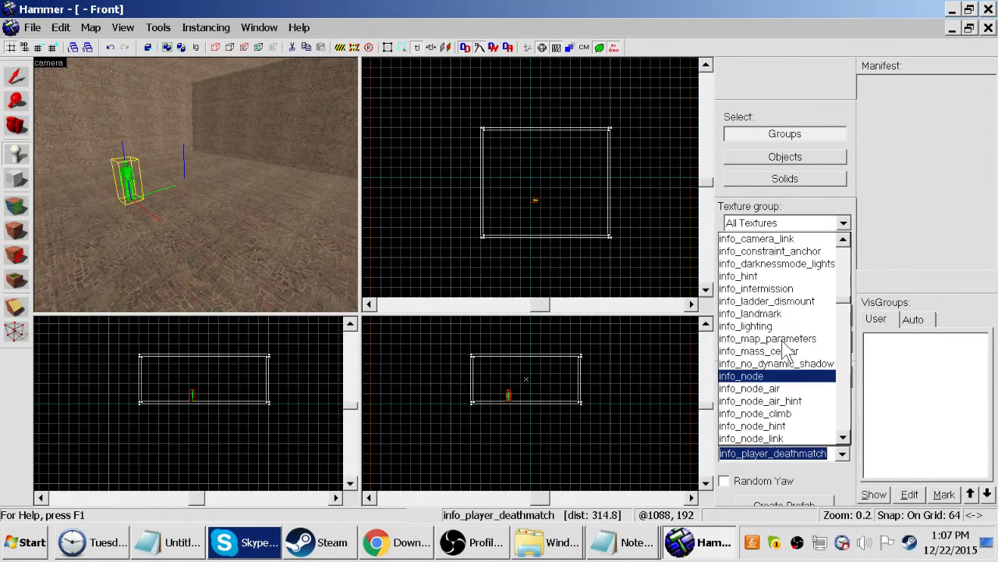
scroll(784, 352, "down", 4)
scroll(786, 353, "down", 4)
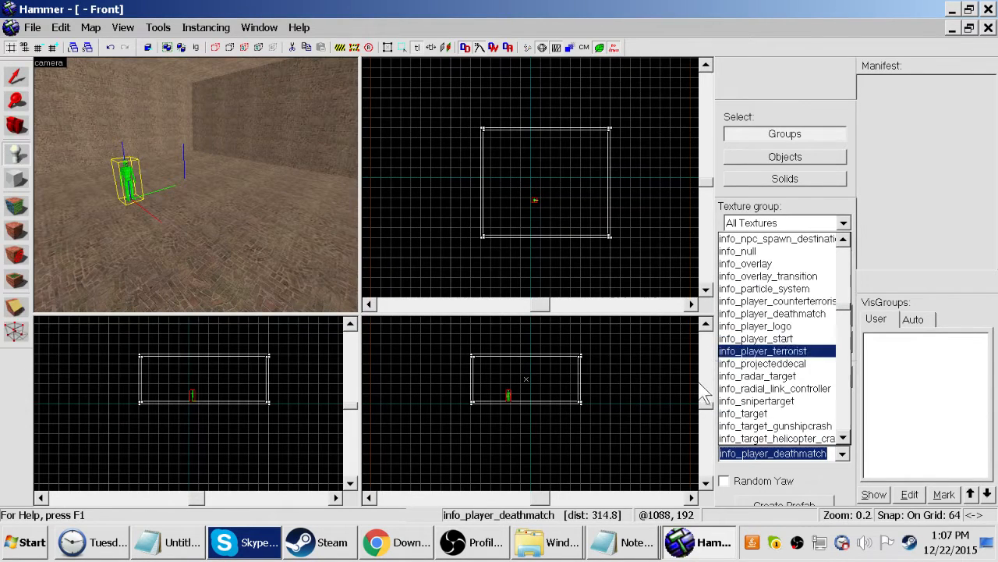
left_click(749, 352)
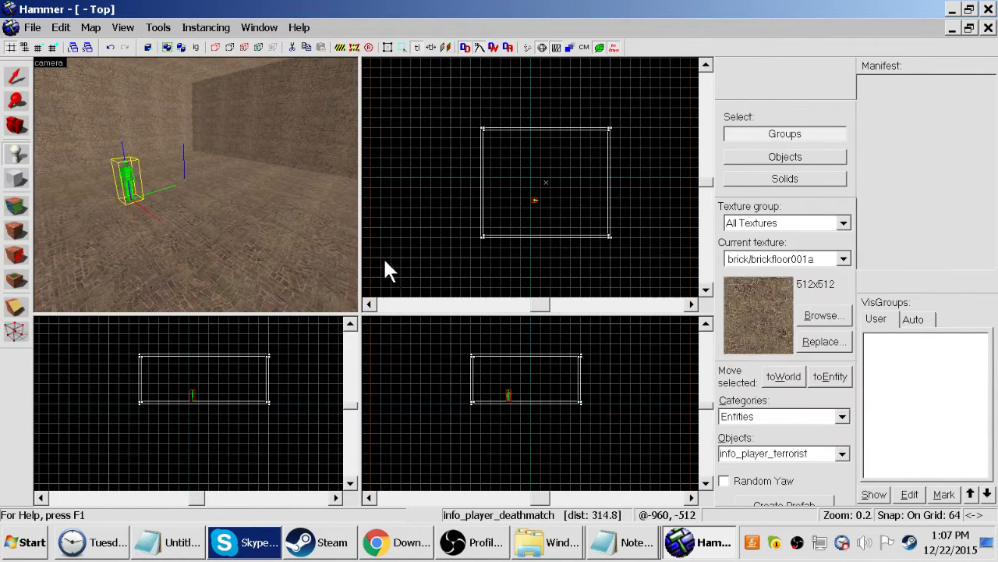
left_click(305, 204)
Choose info_player_counterterrorist as the entity and place one on the floor near the room's southwest corner
left_click(842, 454)
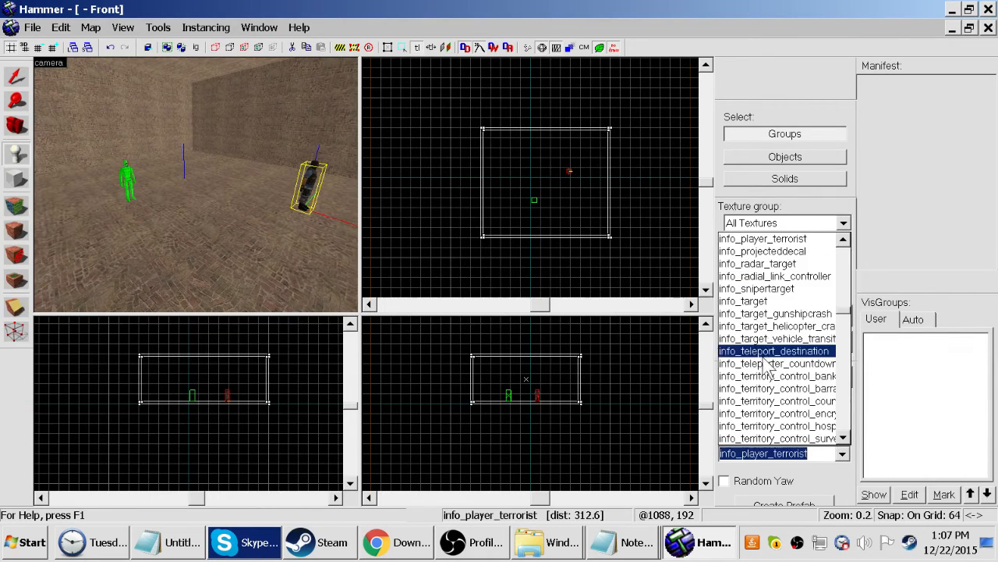
scroll(760, 360, "up", 2)
scroll(761, 367, "up", 1)
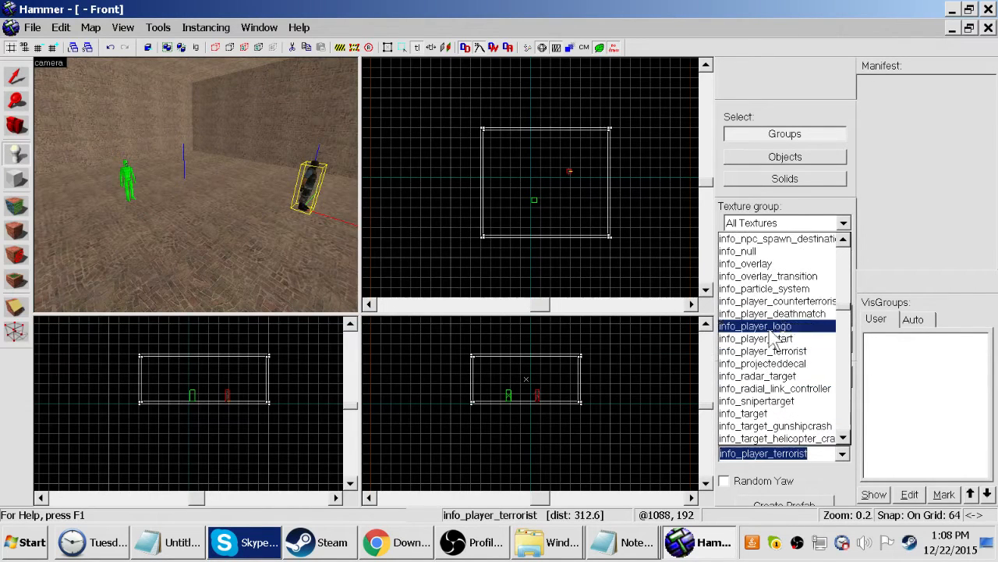
left_click(764, 299)
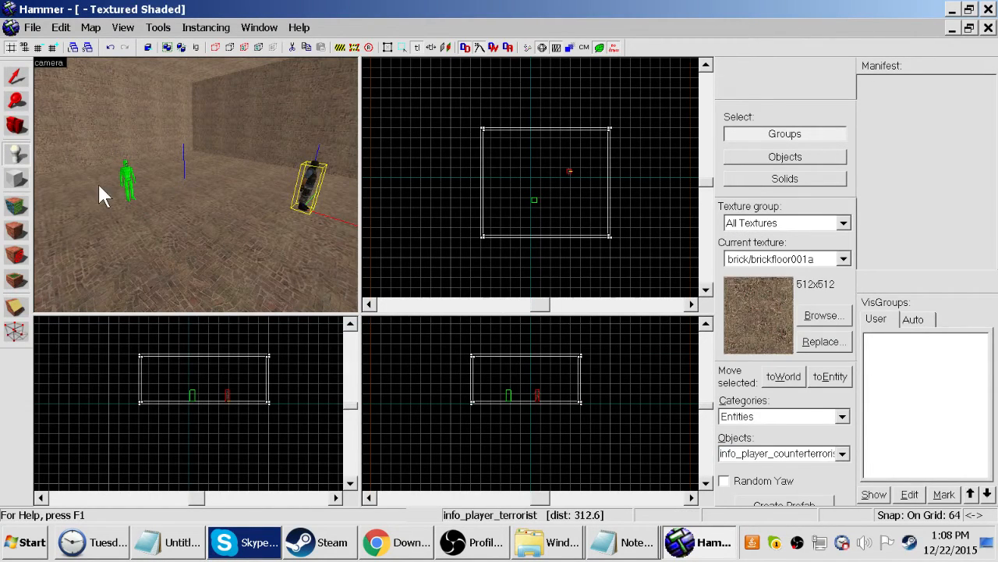
key("z")
left_click(196, 185)
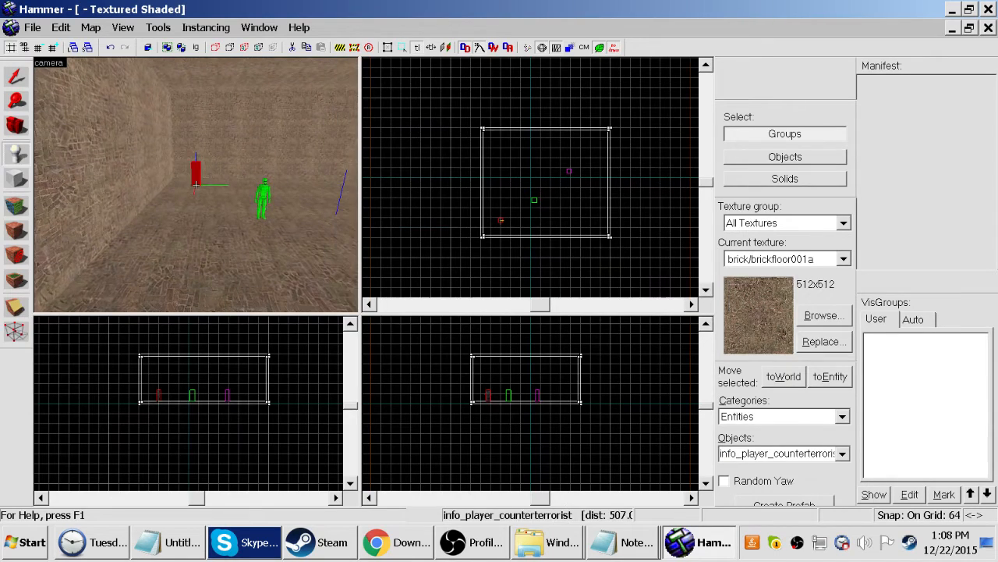
Fly the 3D camera up to the counter-terrorist spawn to examine its model, and look around the room
key("z")
key("z")
key("w")
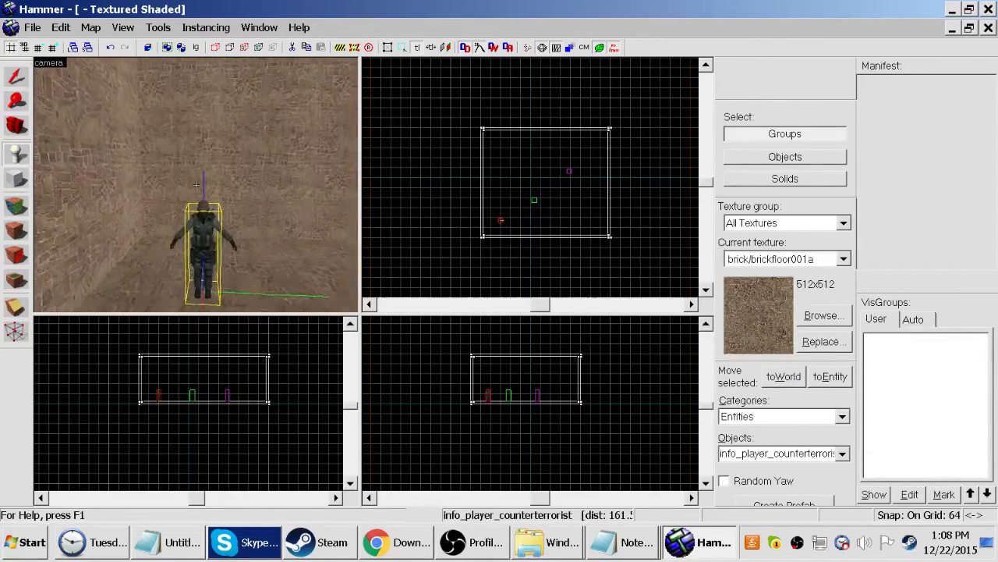
key("w")
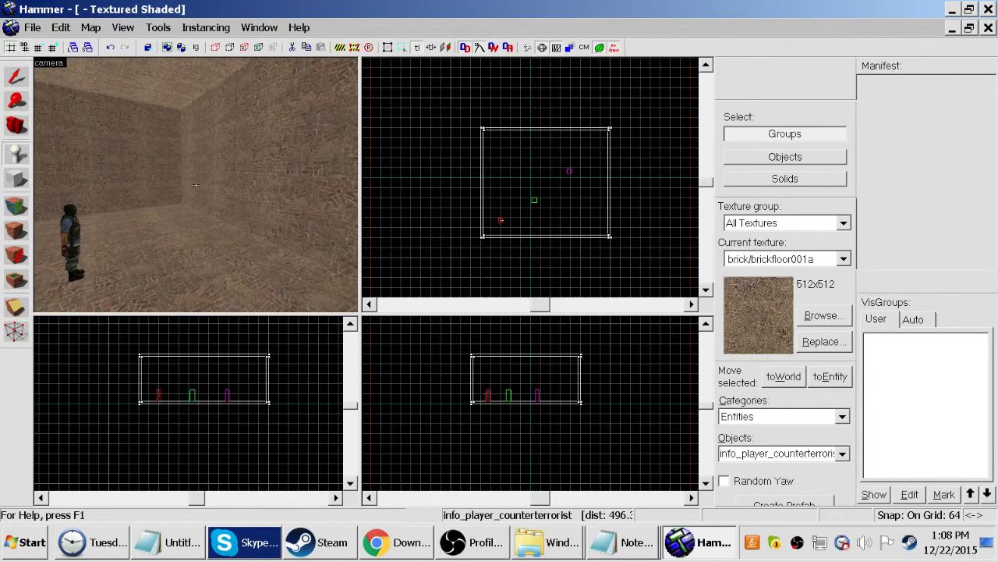
key("z")
key("z")
key("z")
Save the map in the bin folder as a Valve map file named test
left_click(32, 28)
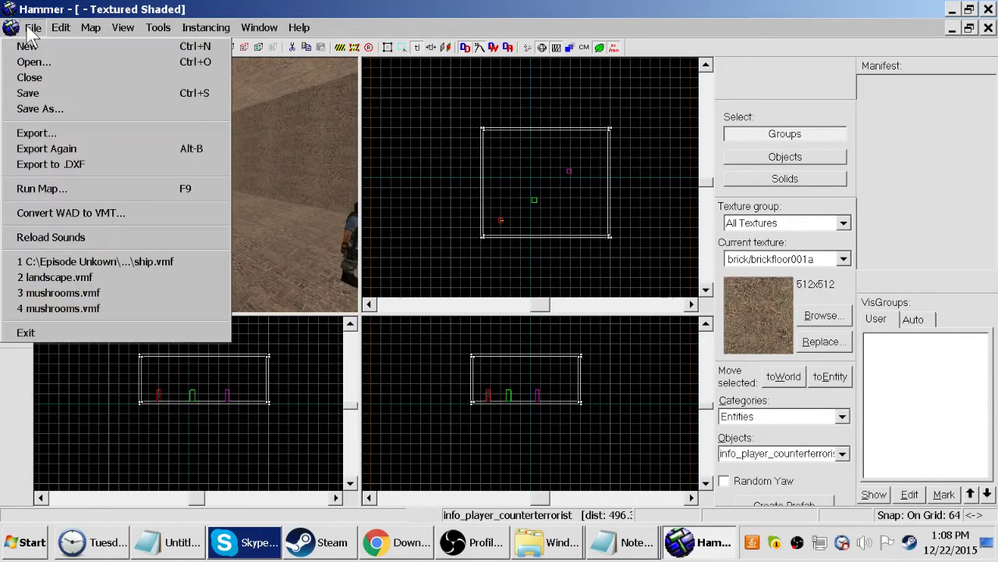
left_click(48, 109)
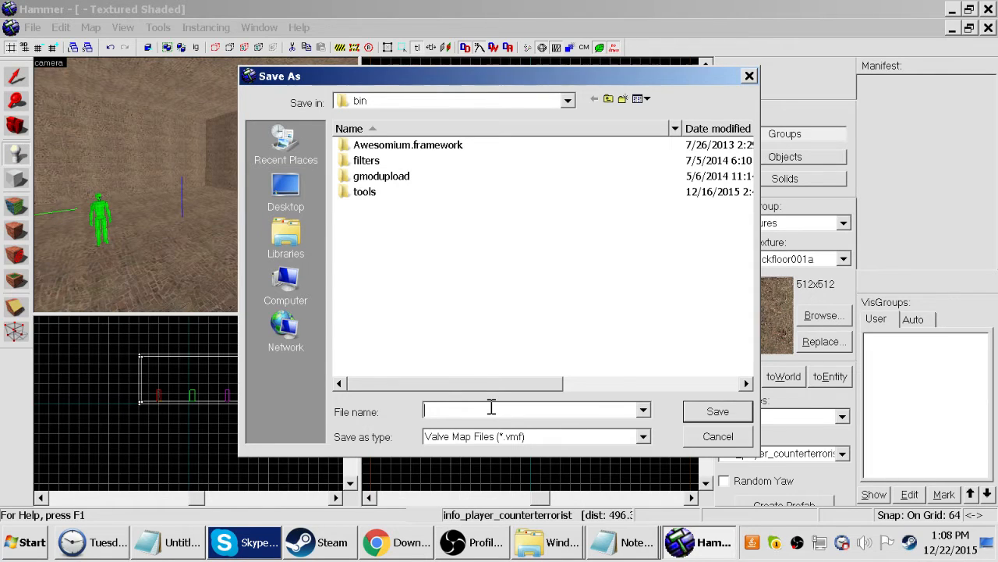
type("test")
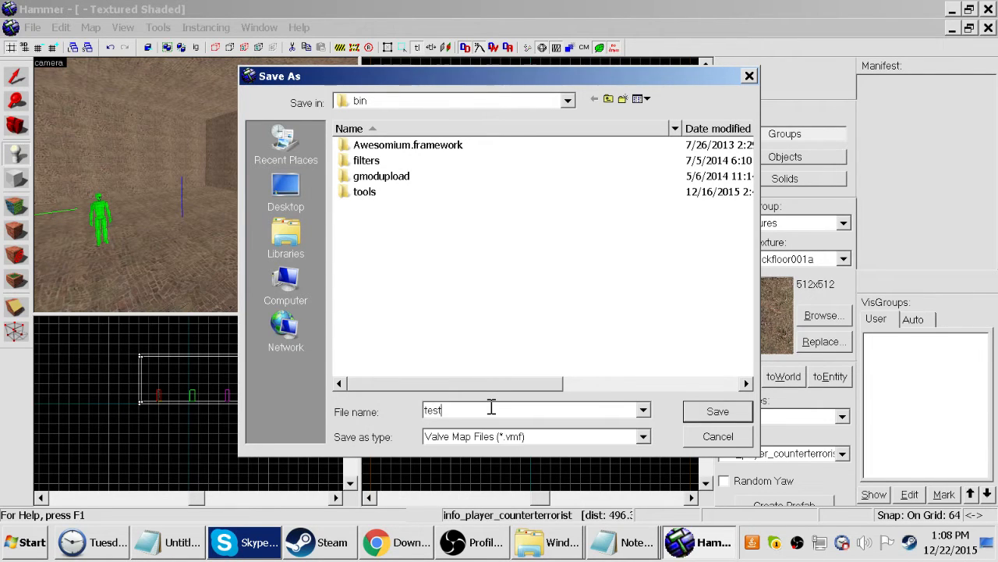
key("Return")
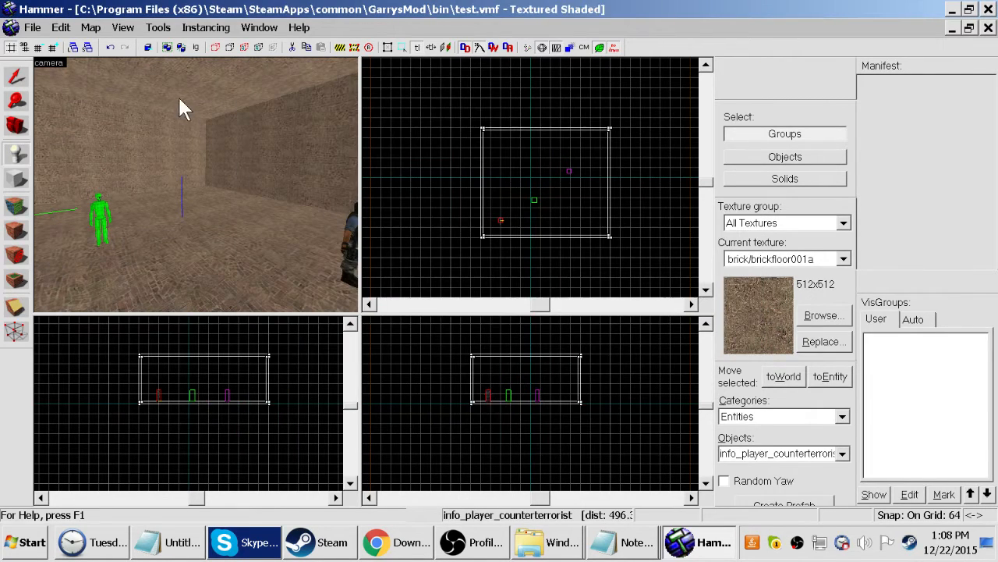
Open the advanced Run Map settings and select the Default compile configuration
left_click(33, 30)
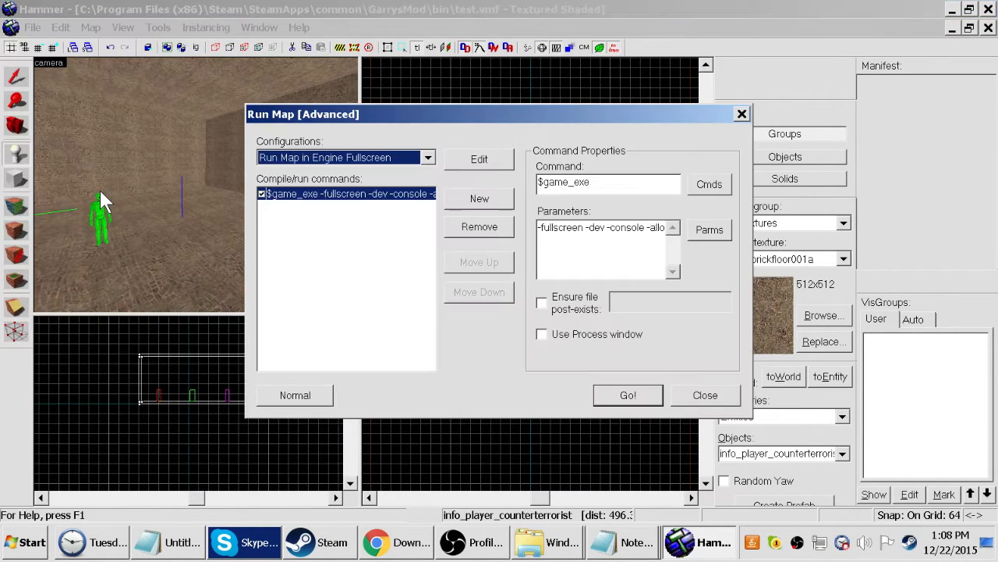
left_click(100, 191)
left_click(428, 158)
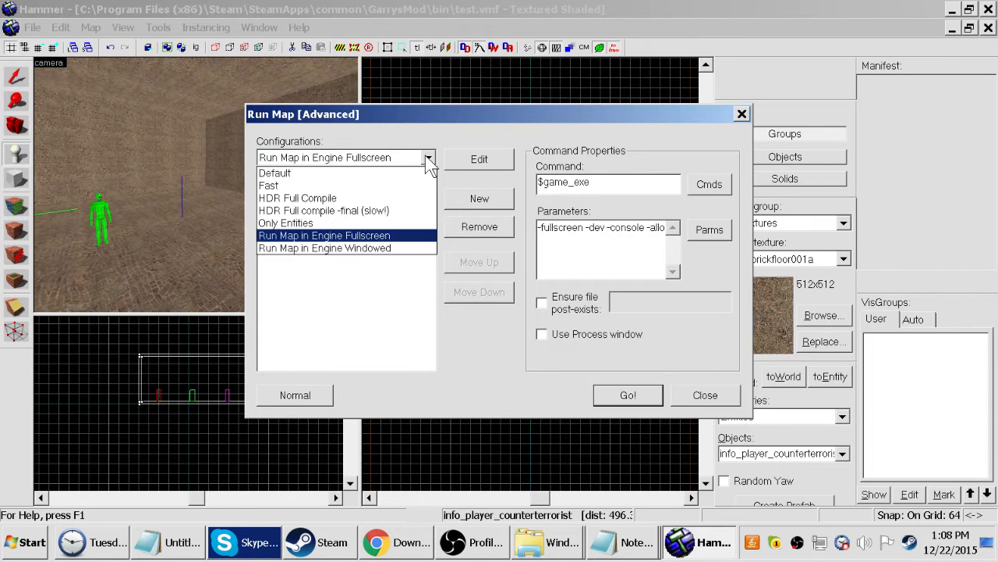
left_click(408, 173)
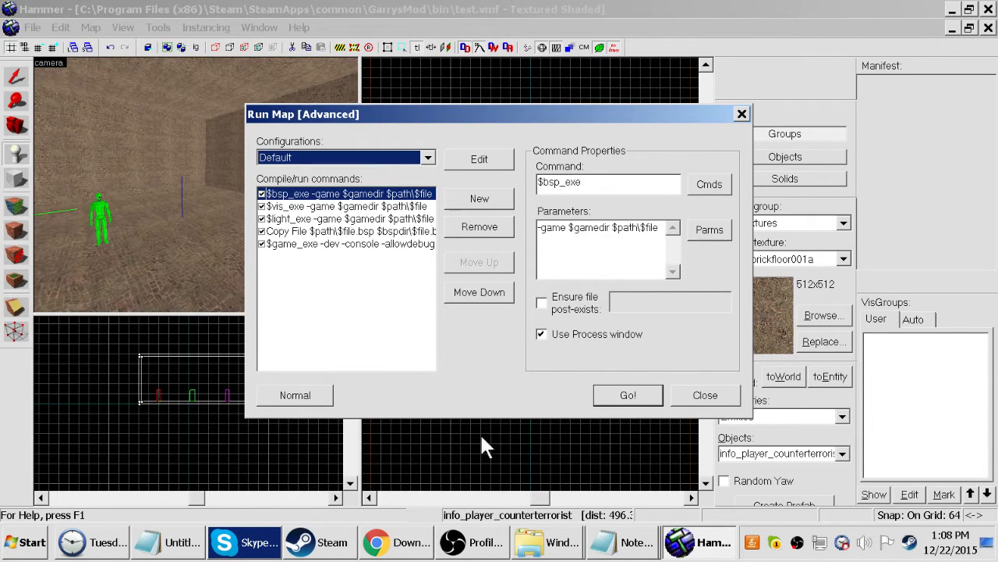
Switch Run Map to its normal options, compile with BSP Normal, VIS Fast and RAD Fast, and minimize the compile log
left_click(324, 399)
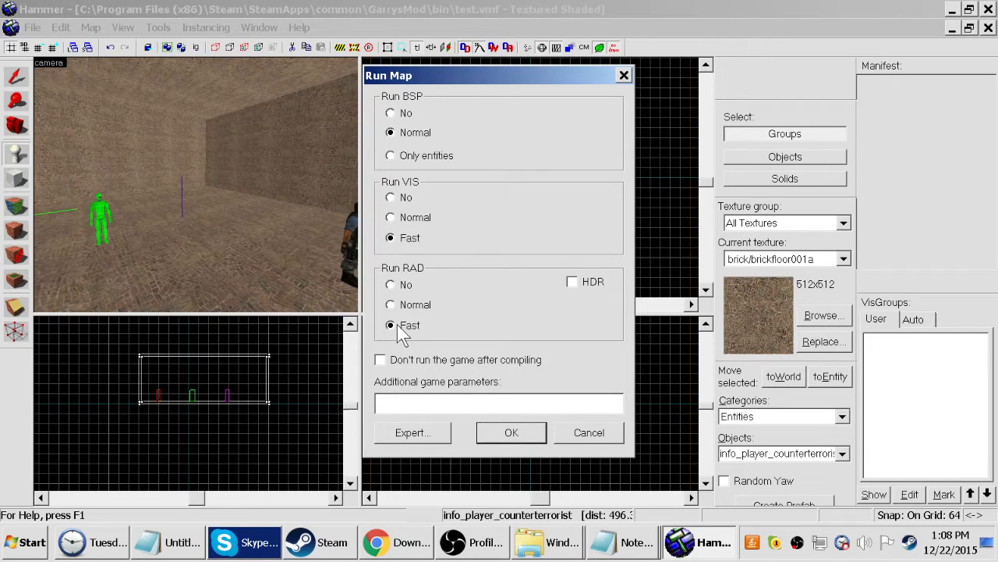
left_click(512, 433)
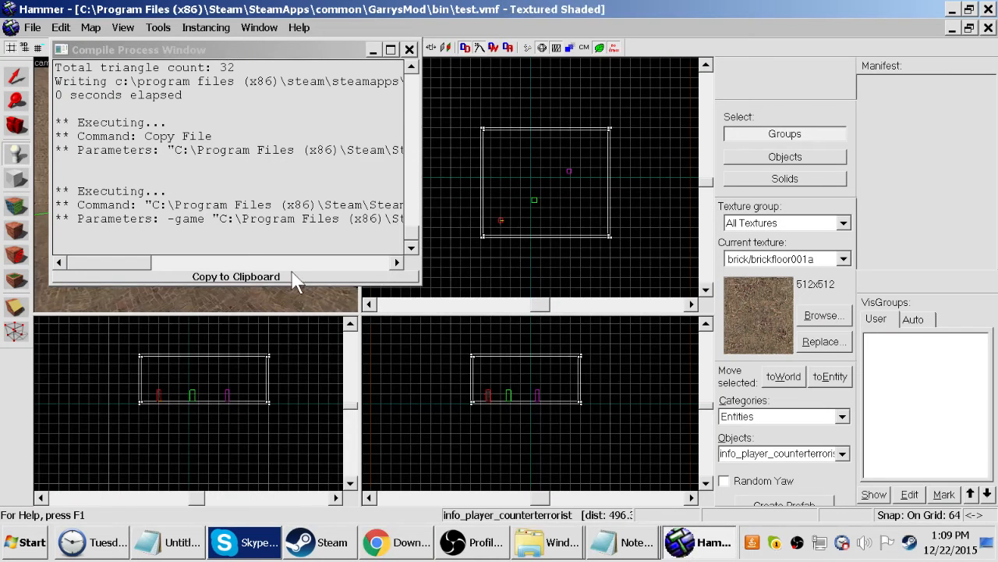
left_click(373, 50)
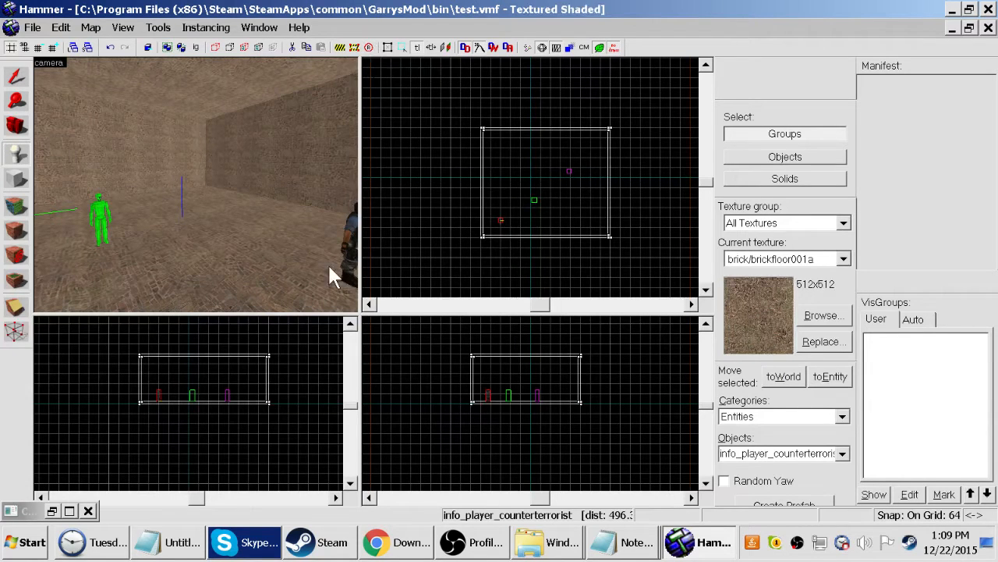
Fly the 3D camera through the room to examine the three player spawns and the surrounding walls
key("z")
key("w")
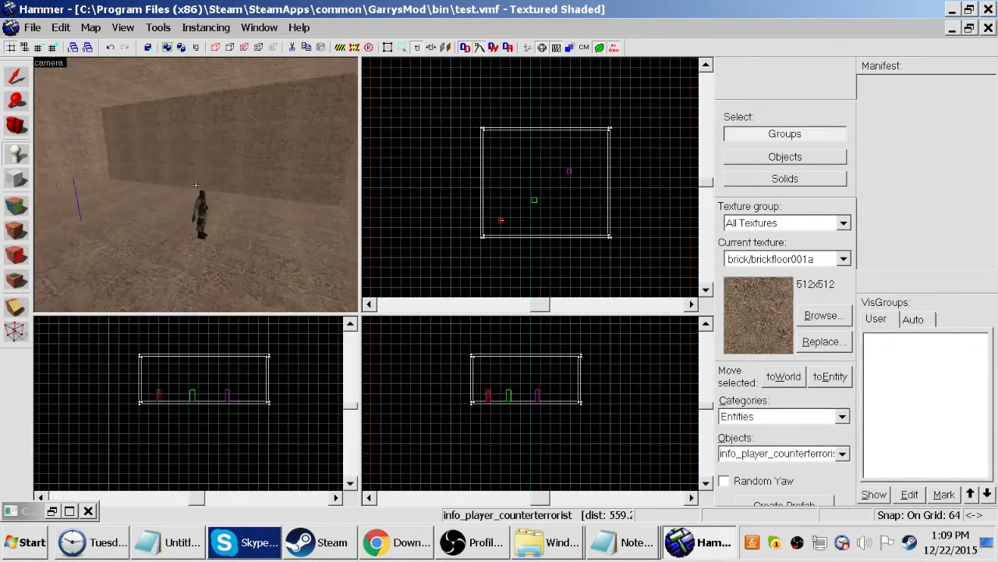
key("w")
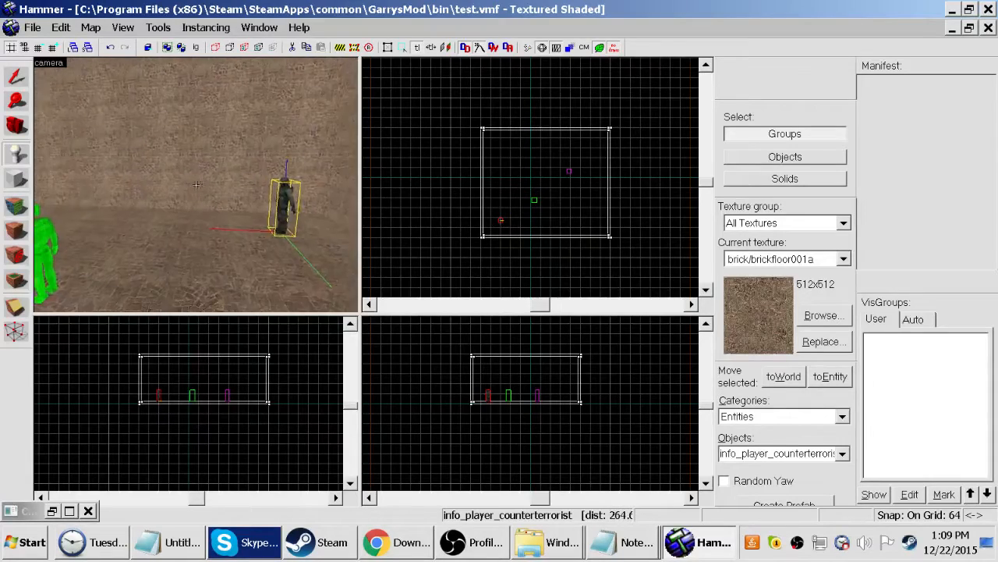
key("w")
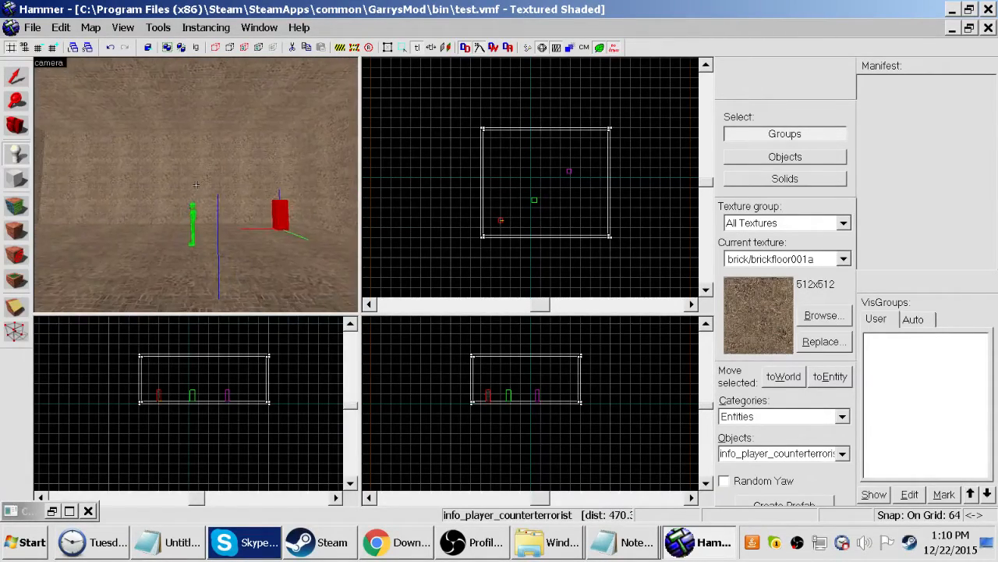
key("w")
key("w")
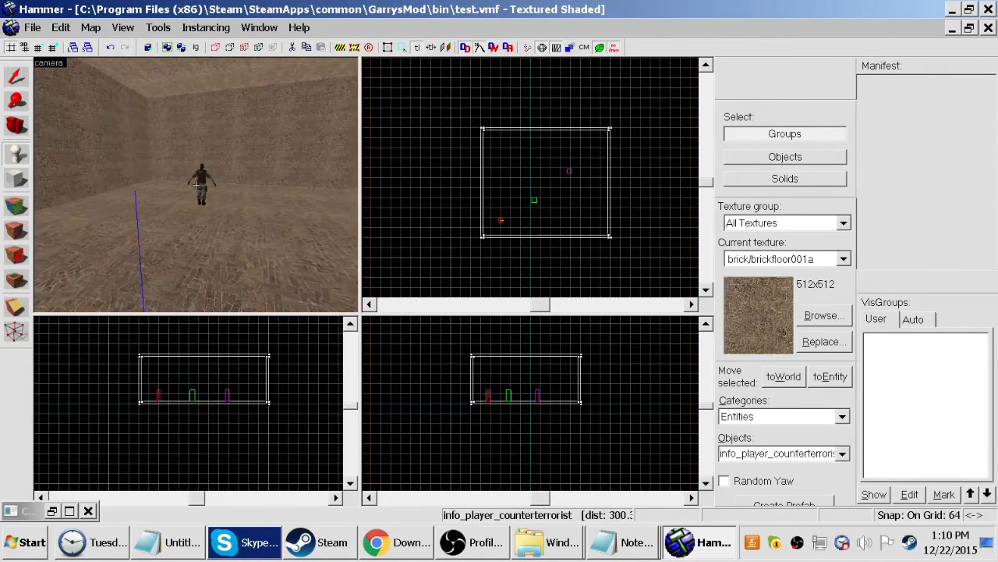
key("s")
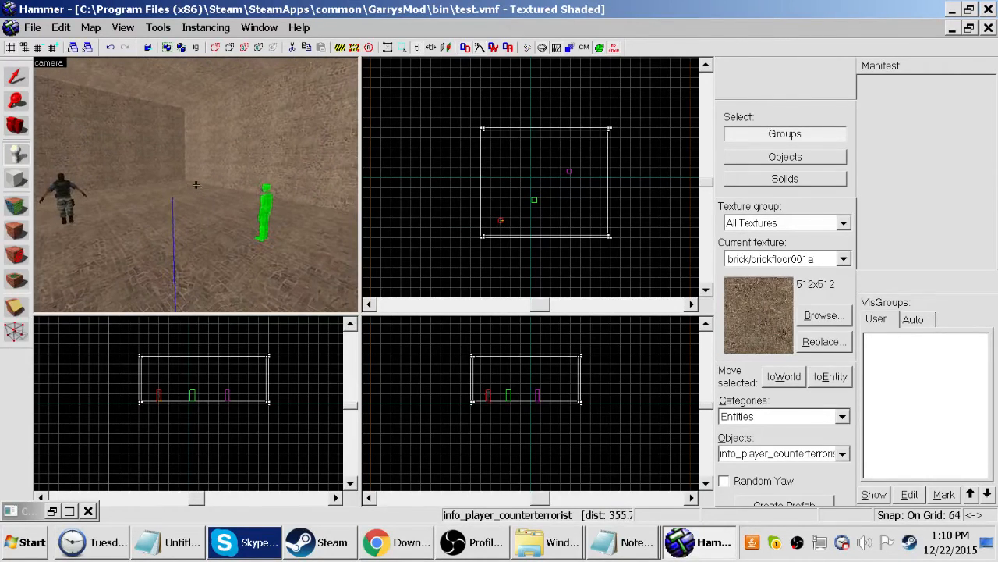
key("z")
left_click(16, 206)
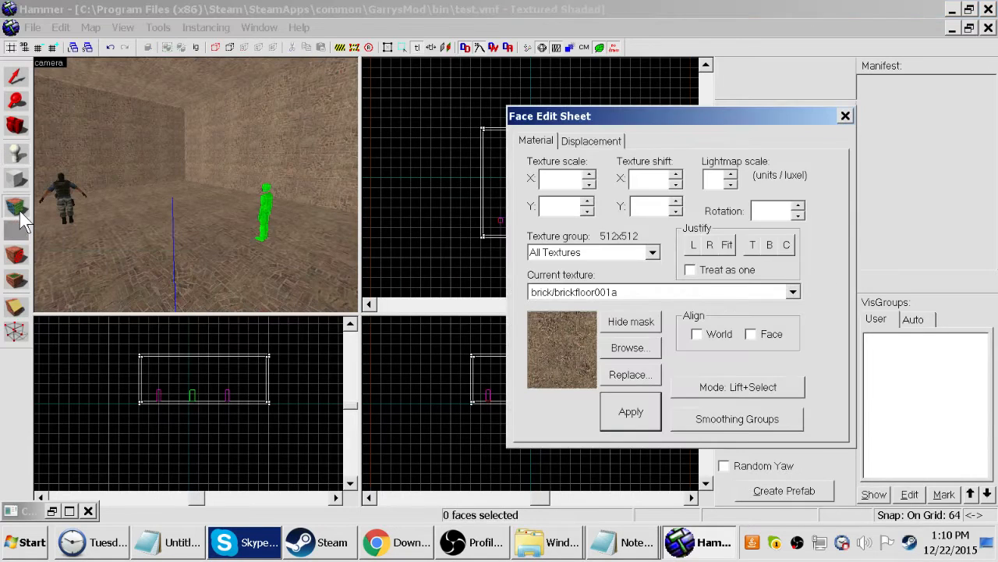
left_click(474, 147)
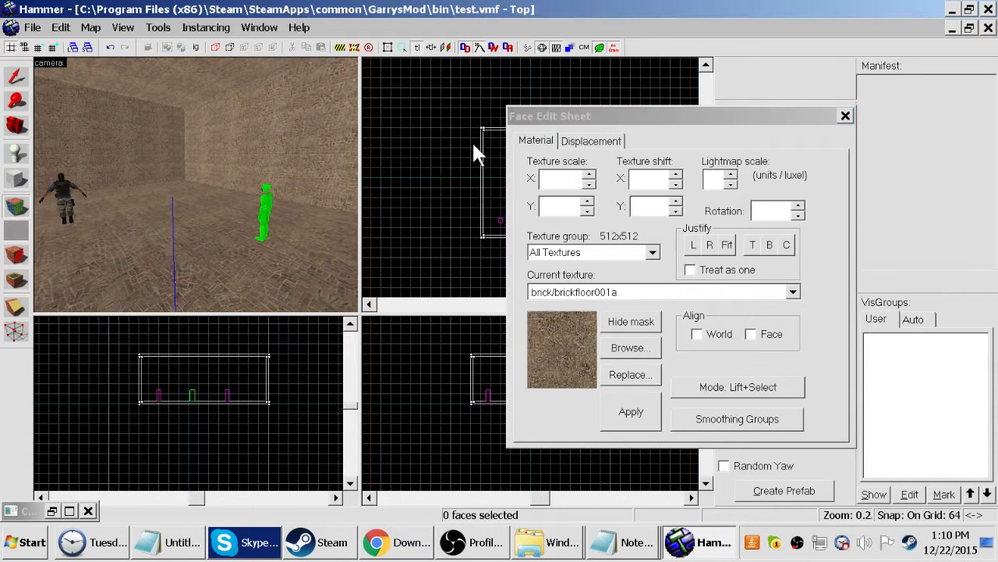
left_click(842, 126)
left_click(846, 116)
Select the whole hollow room group and filter the face texture browser by crate
left_click(222, 150)
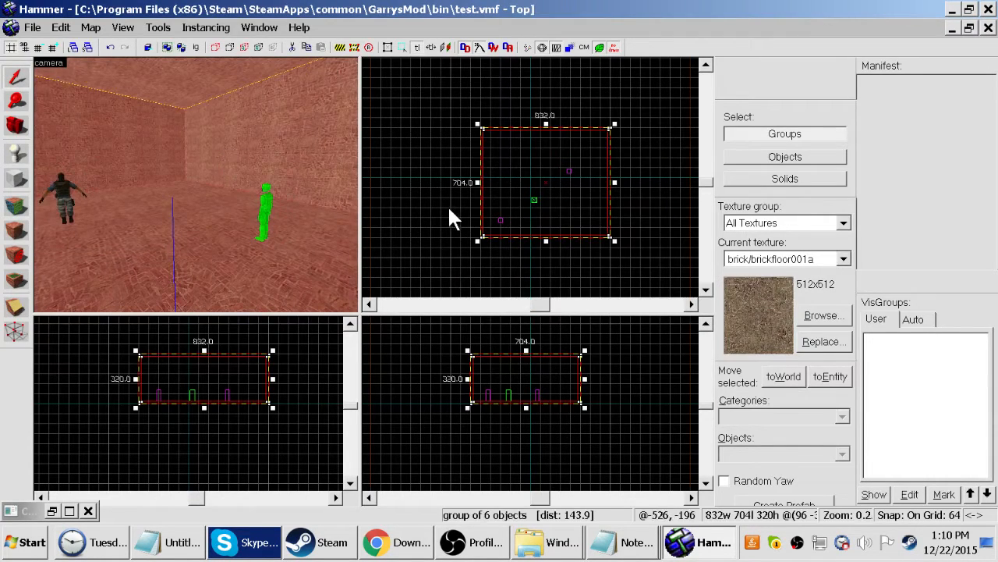
left_click(18, 208)
left_click(644, 348)
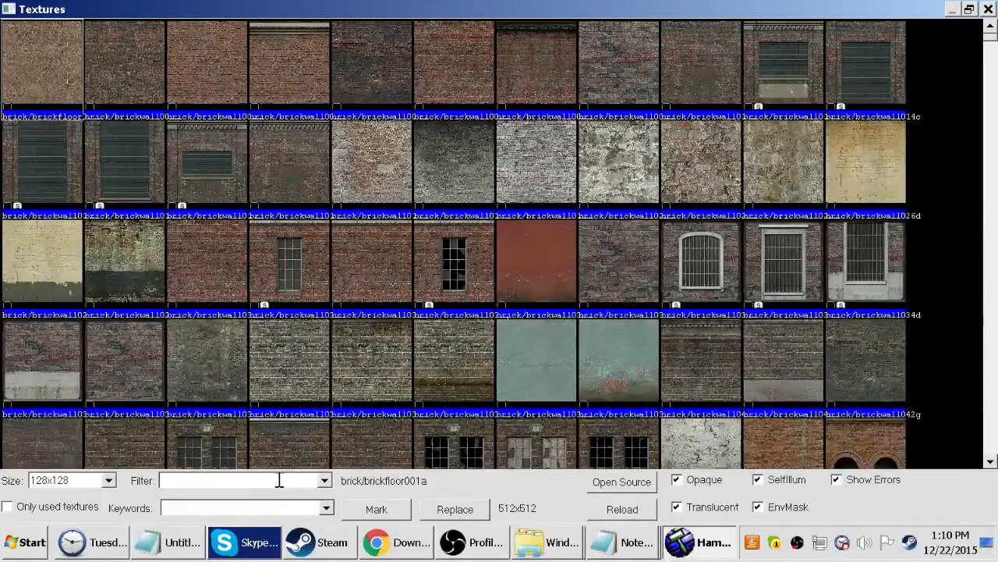
type("crate")
key("Return")
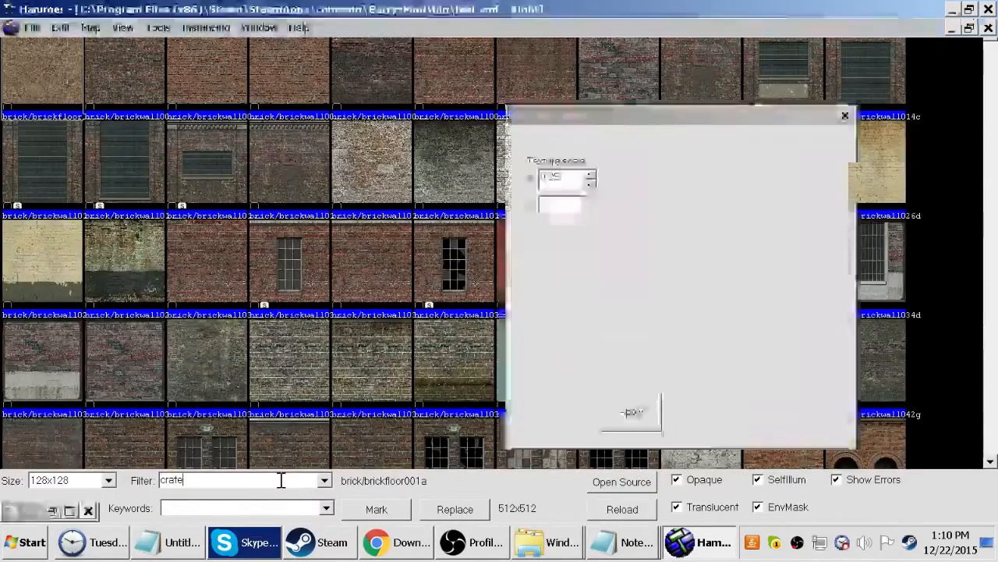
left_click(628, 348)
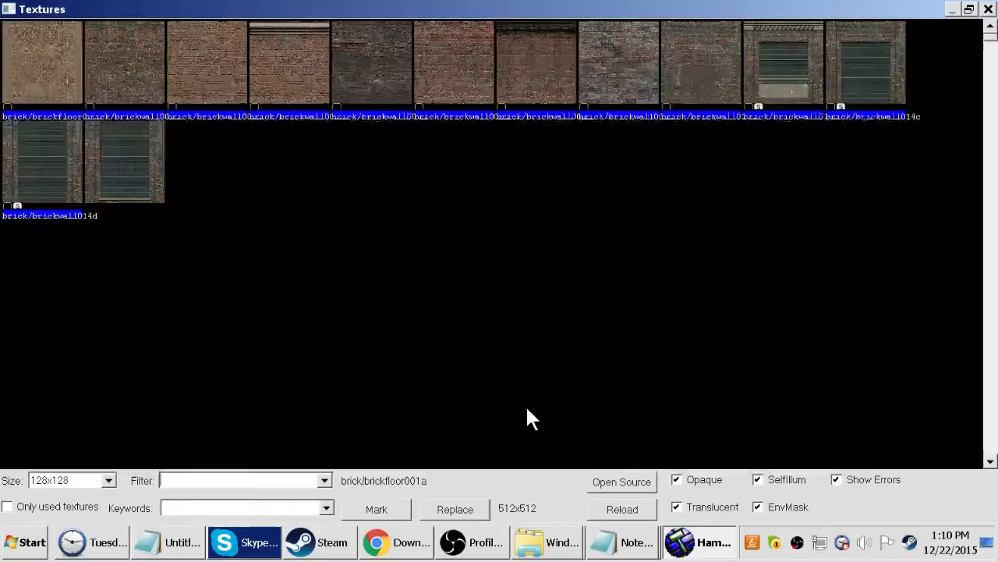
type("crate")
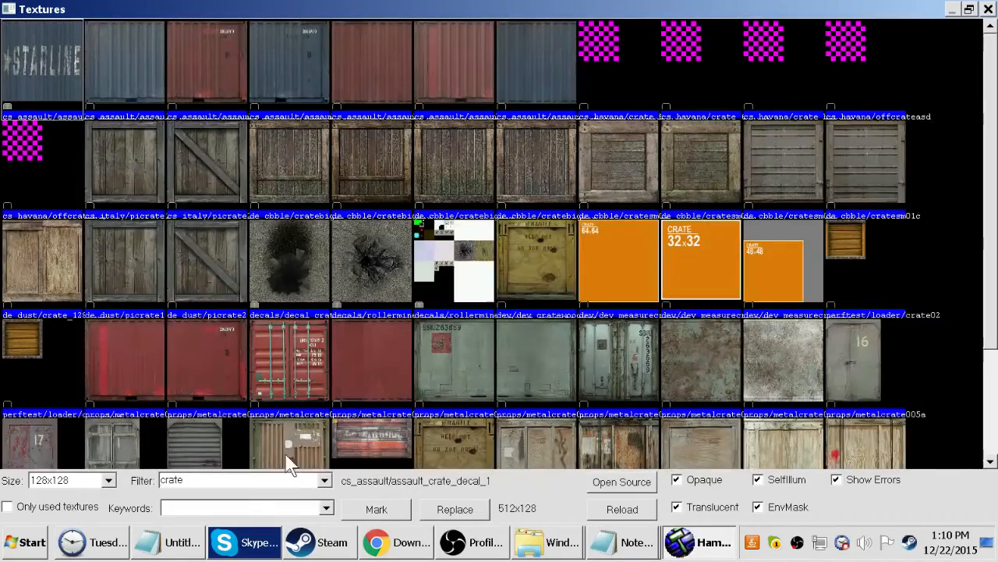
Choose the de_dust/picrate1 texture and apply it to all faces of the room
left_click(134, 179)
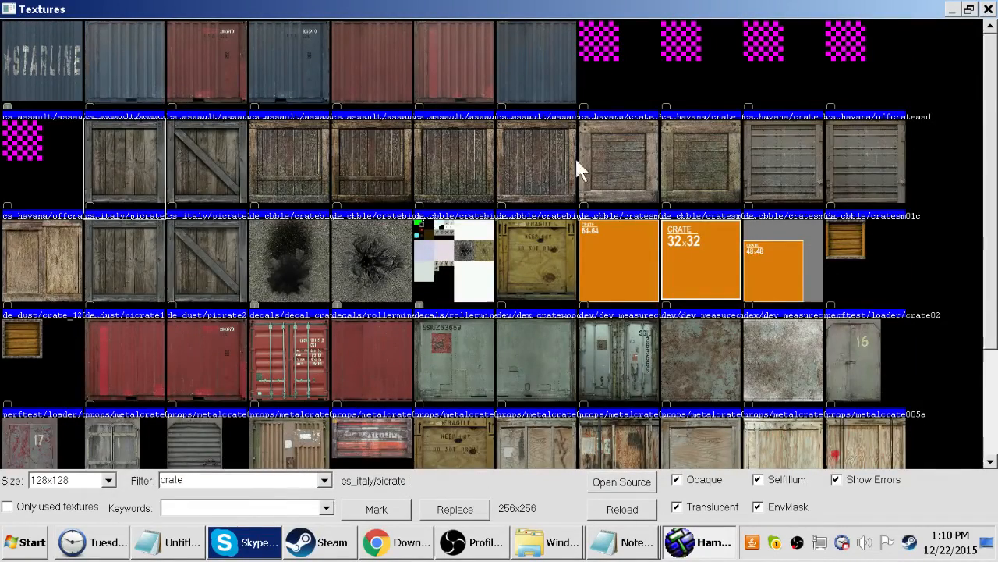
double_click(127, 246)
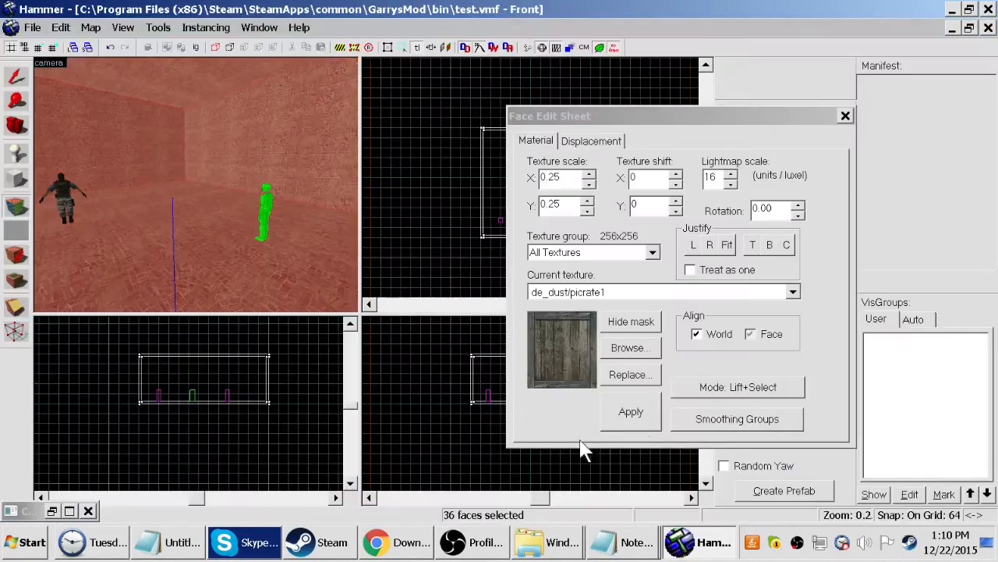
left_click(636, 413)
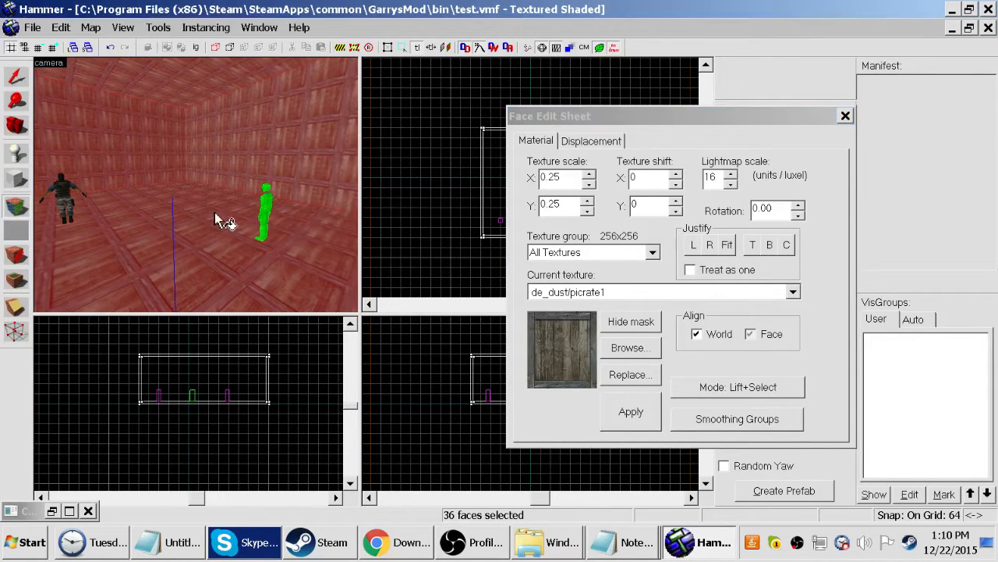
left_click(129, 230)
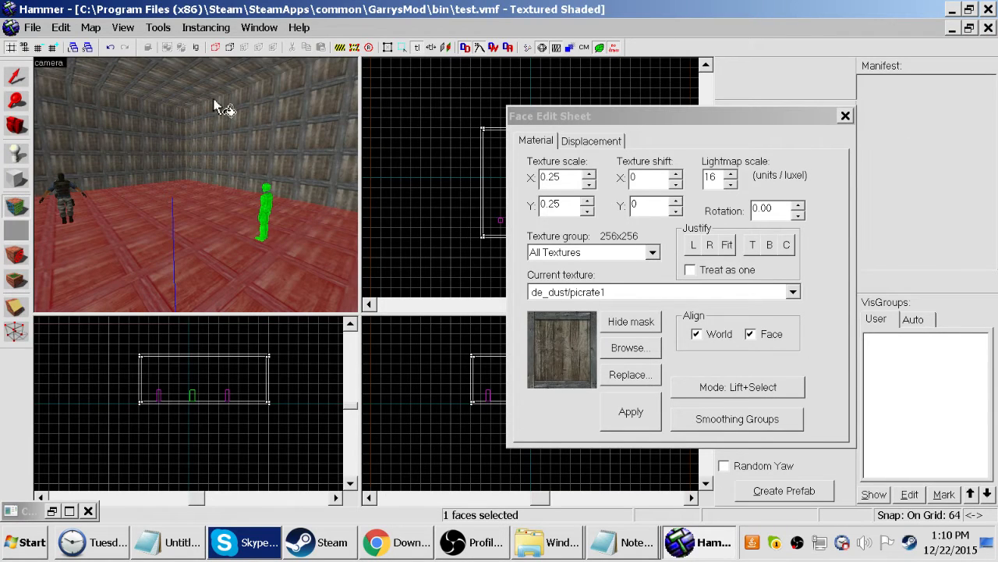
left_click(844, 115)
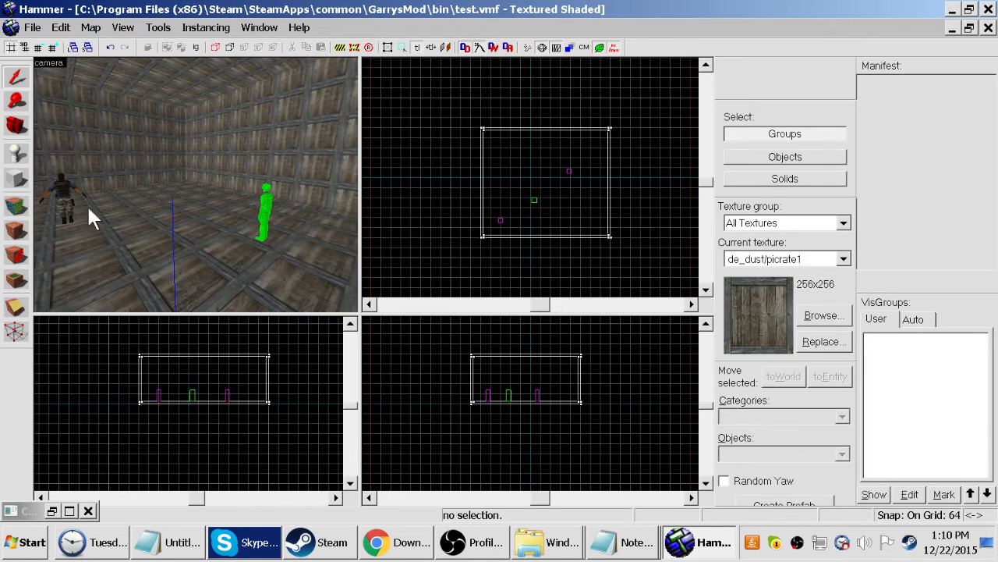
left_click(143, 228)
left_click(17, 228)
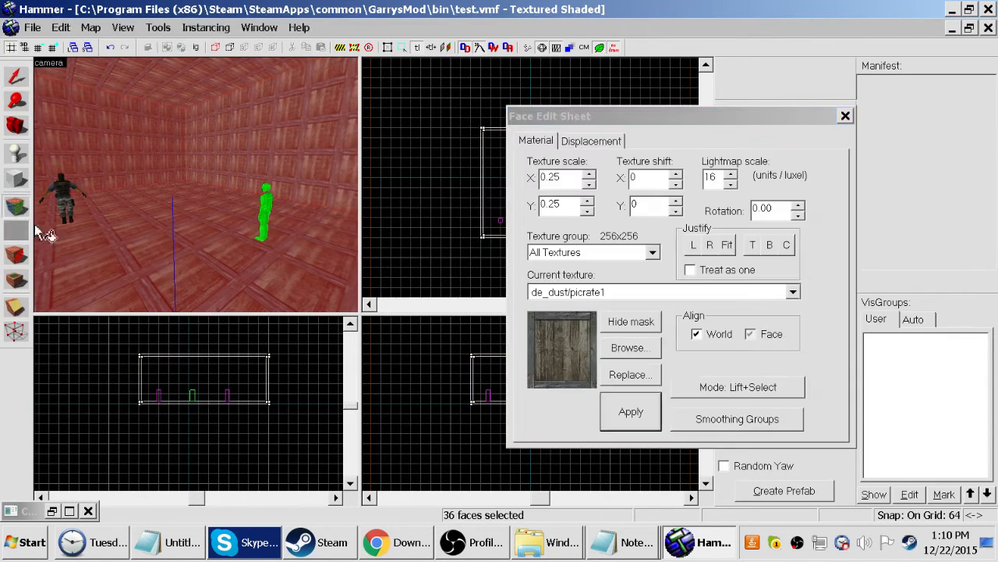
Select only the room's interior floor face and filter the texture browser by floor
left_click(146, 227)
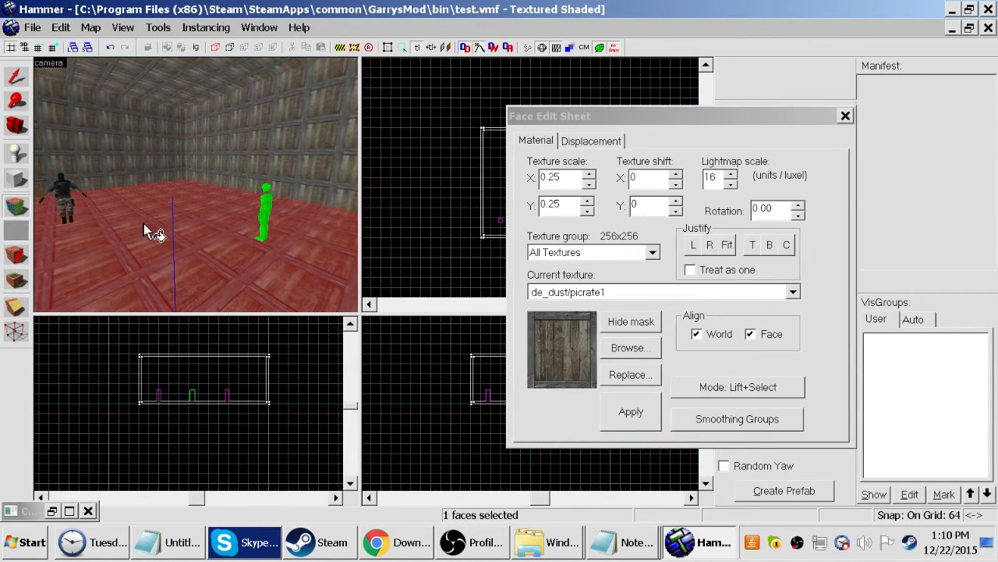
key("z")
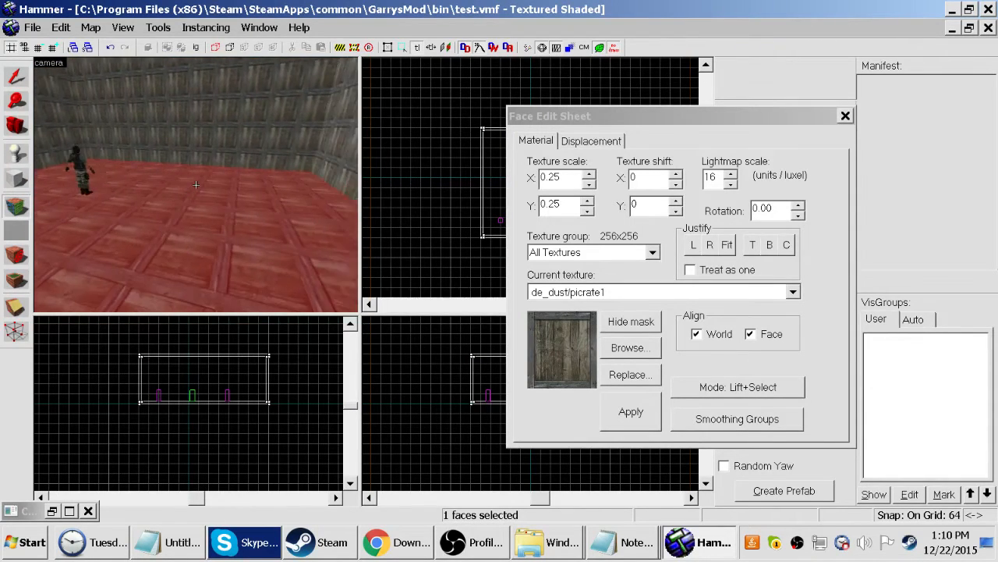
key("z")
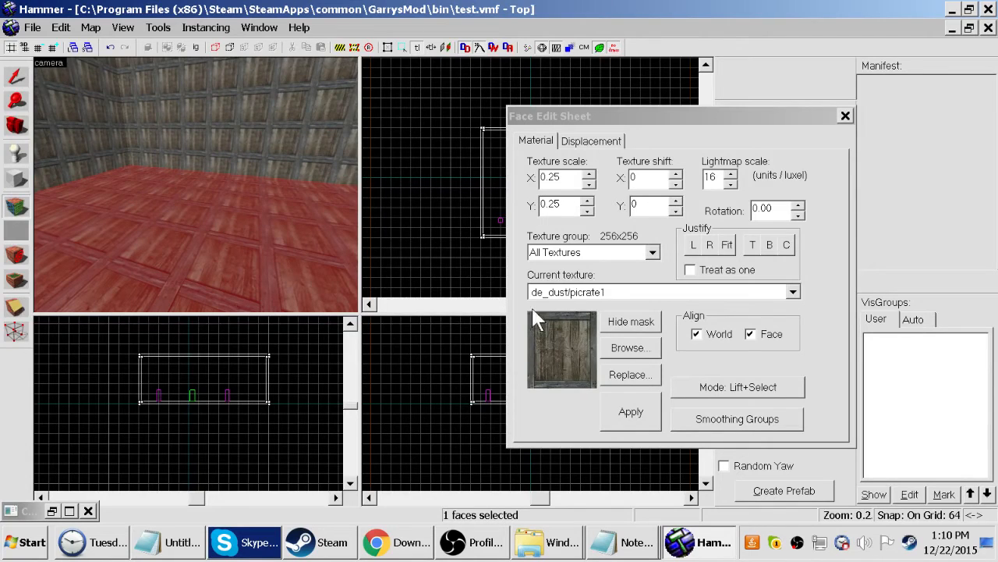
left_click(643, 352)
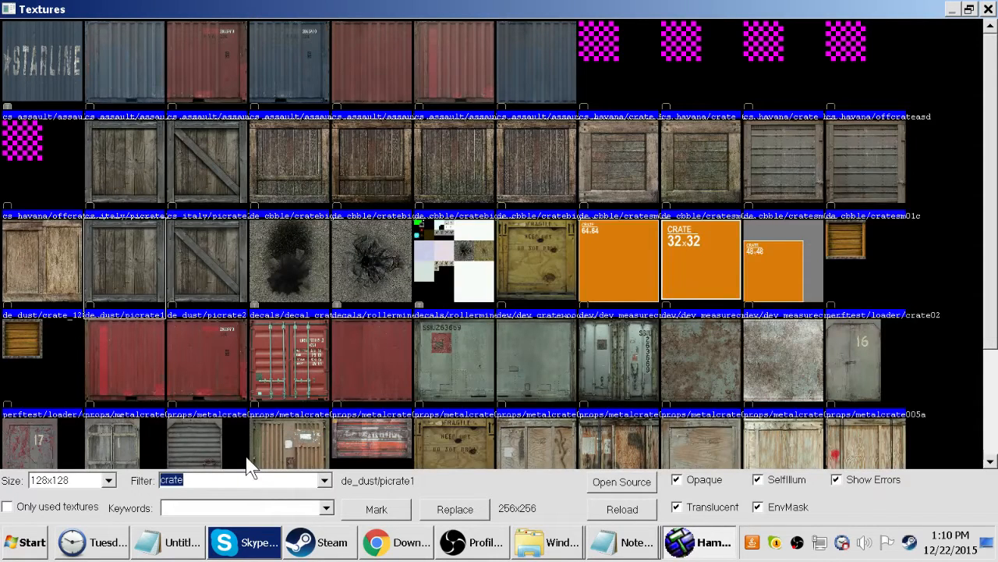
type("floor")
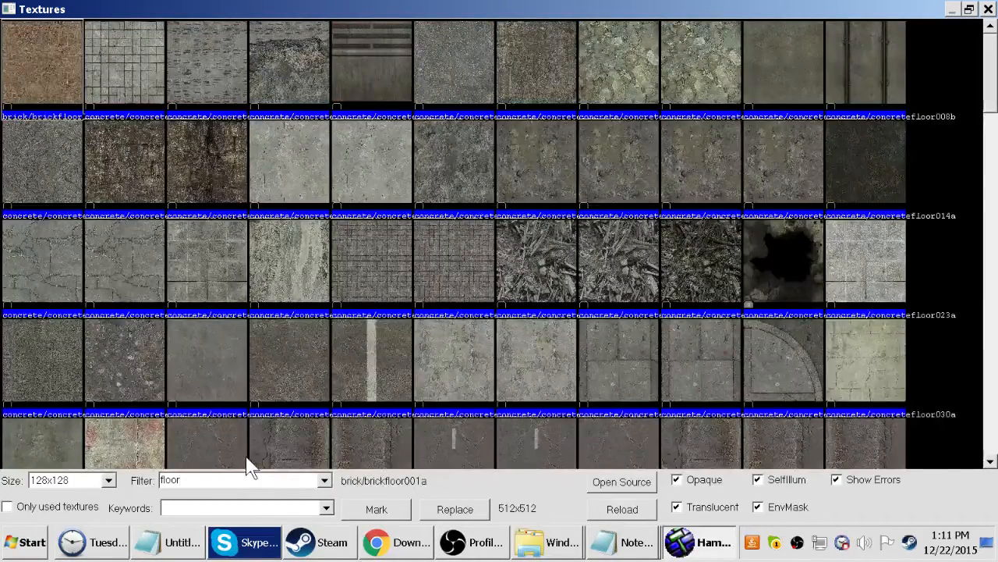
Choose the wooden herringbone texture de_chateau/floor02 and apply it to the floor face
left_click(320, 355)
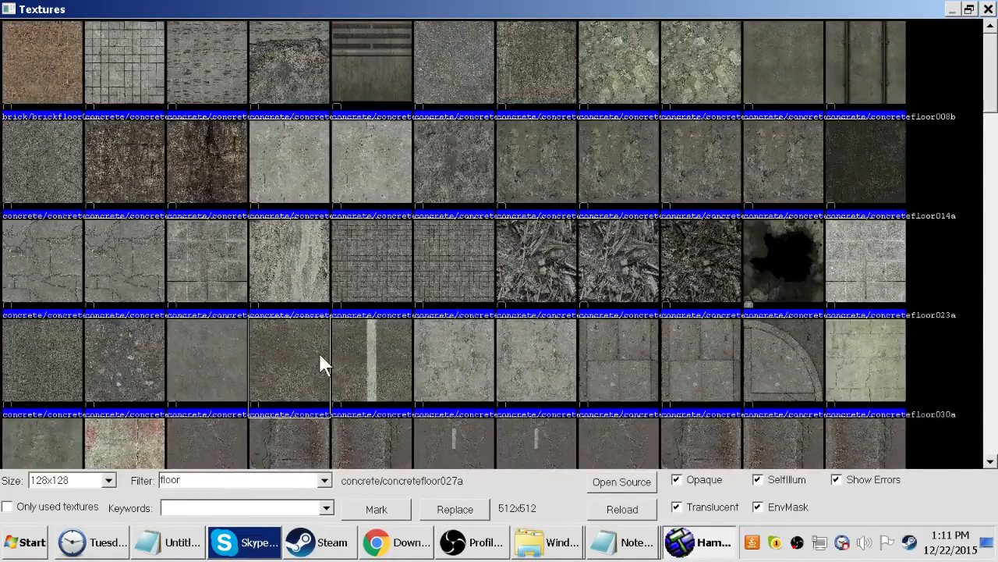
scroll(312, 355, "down", 5)
scroll(305, 341, "down", 3)
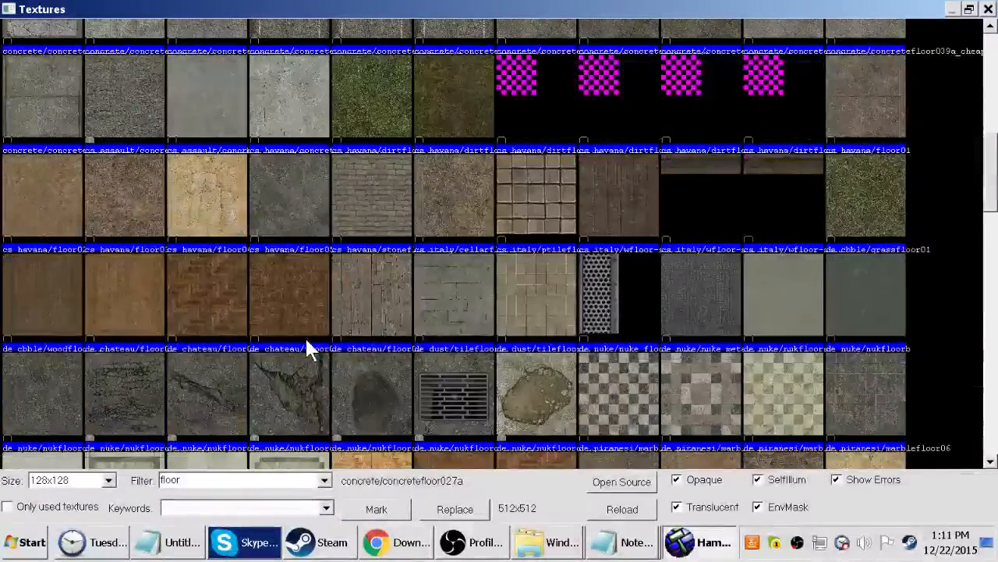
double_click(201, 307)
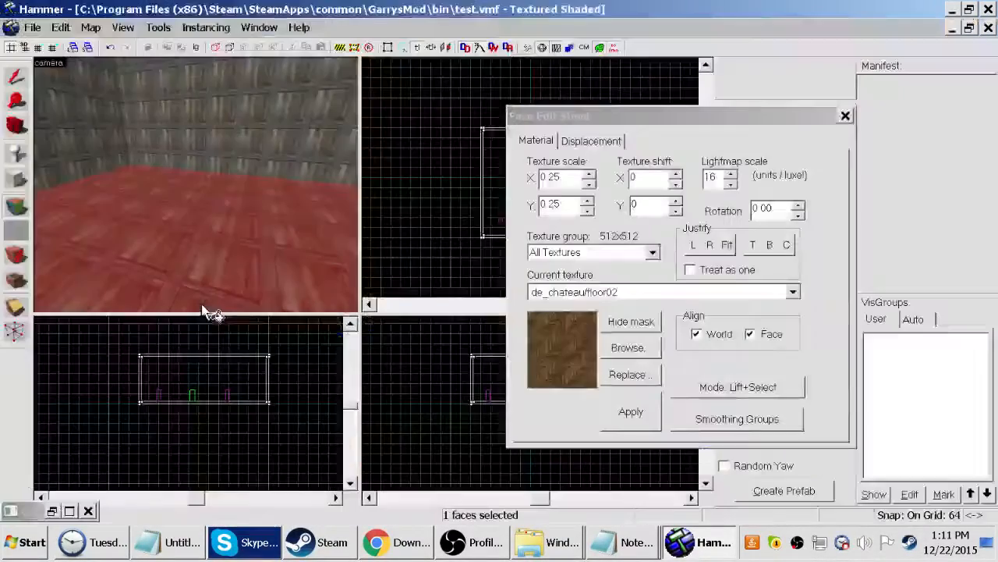
left_click(631, 412)
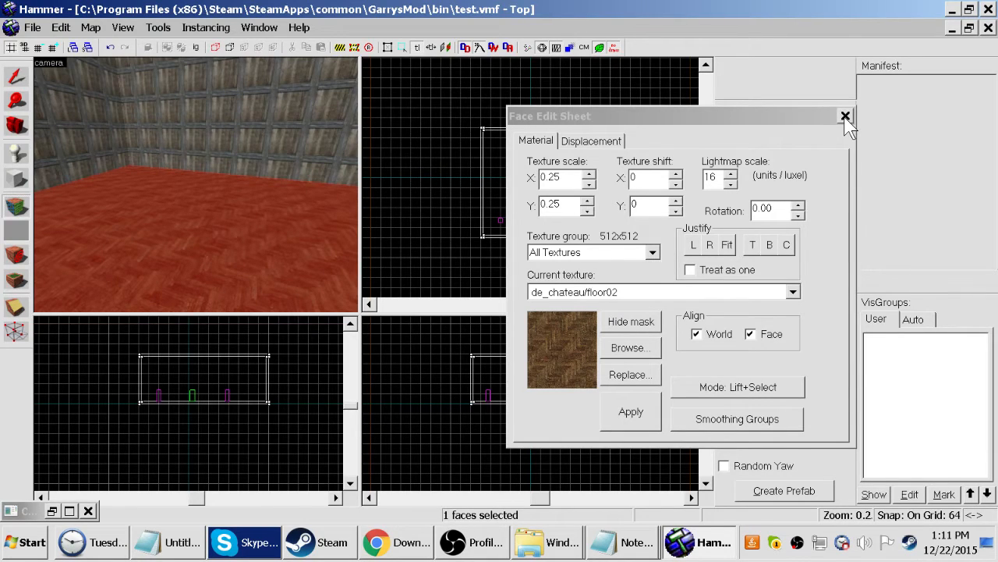
Select the four interior wall faces together, leaving the floor and ceiling out of the selection
key("z")
left_click(196, 185)
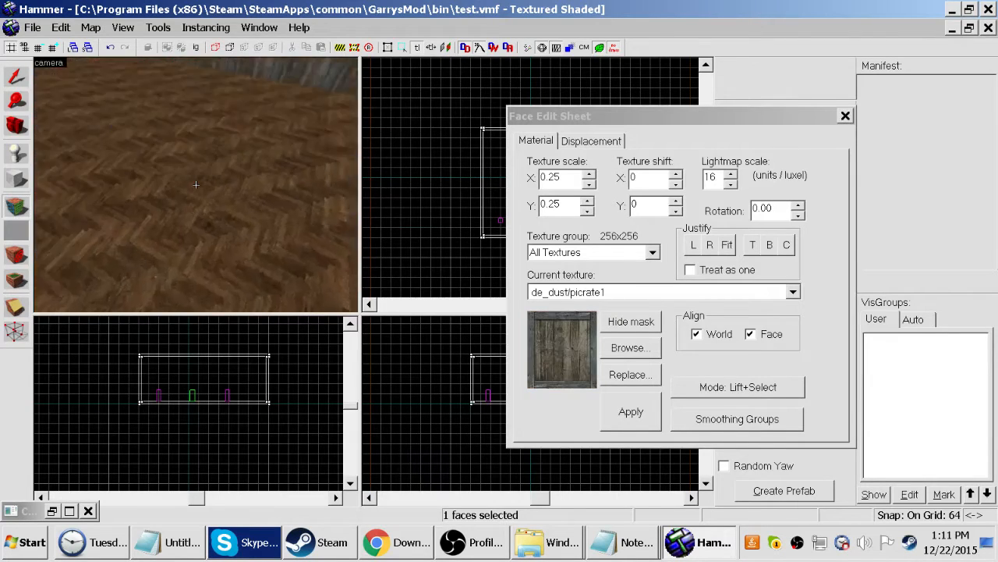
left_click(196, 185, "ctrl")
left_click(196, 185, "ctrl")
left_click(196, 185, "ctrl")
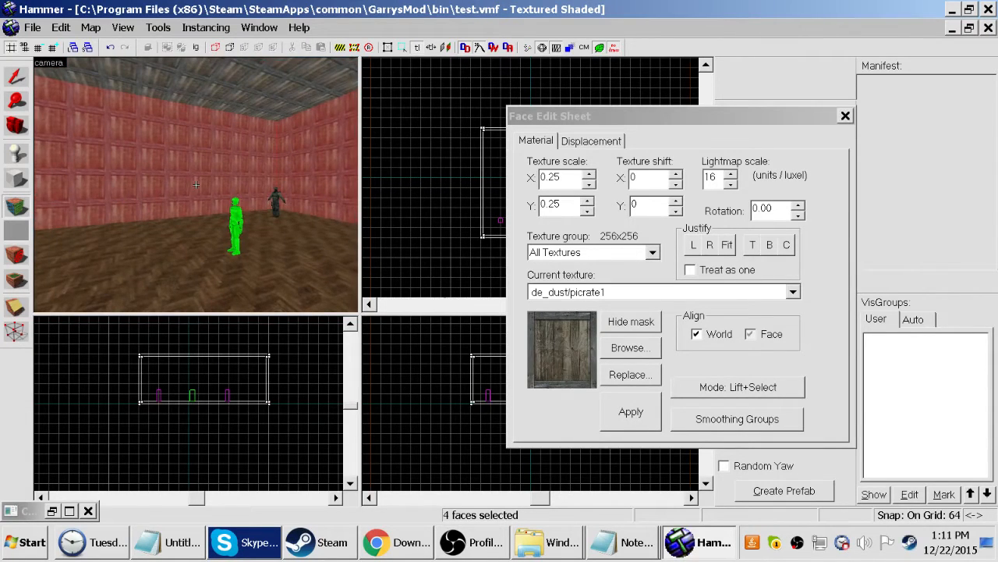
key("z")
key("z")
key("z")
key("z")
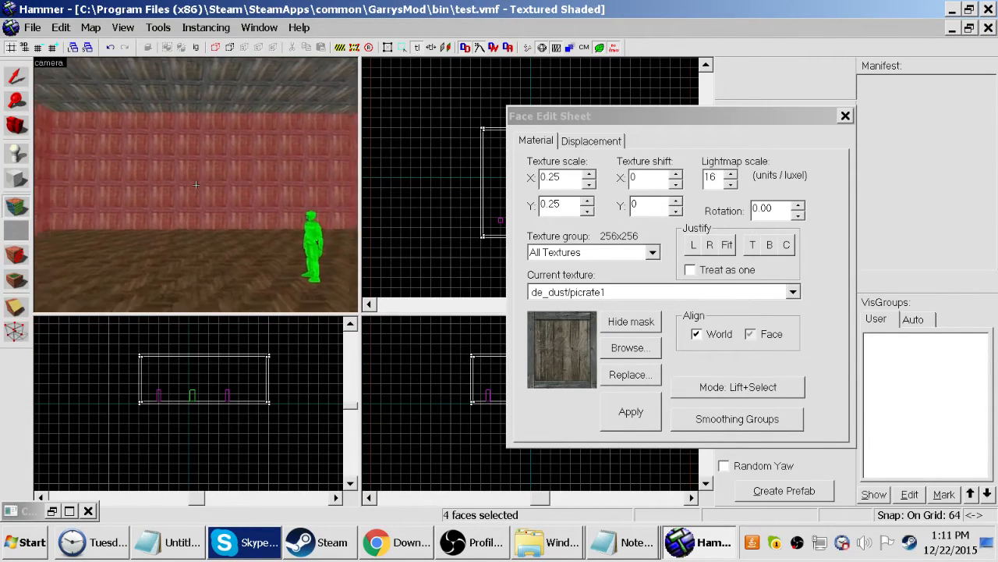
key("z")
key("z")
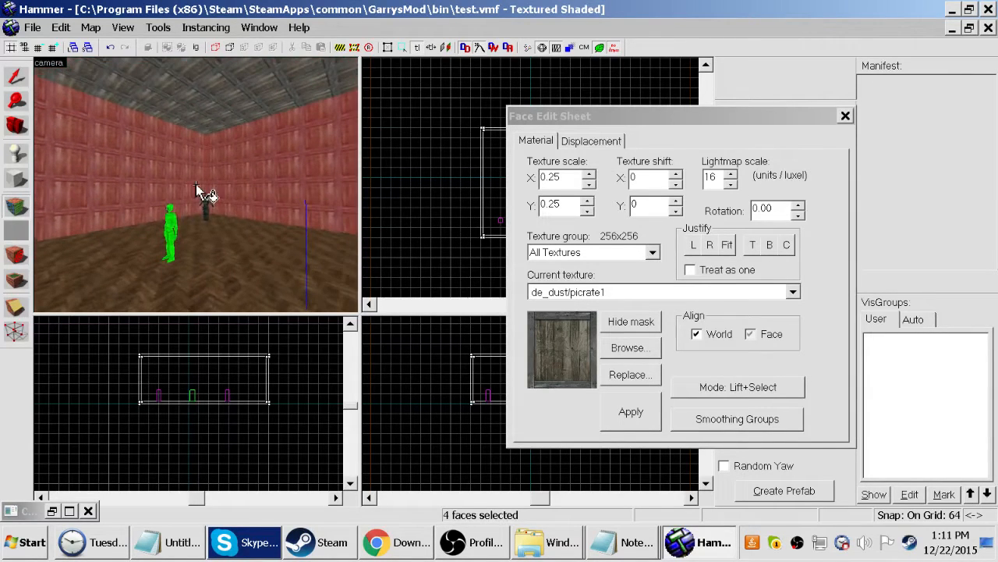
key("z")
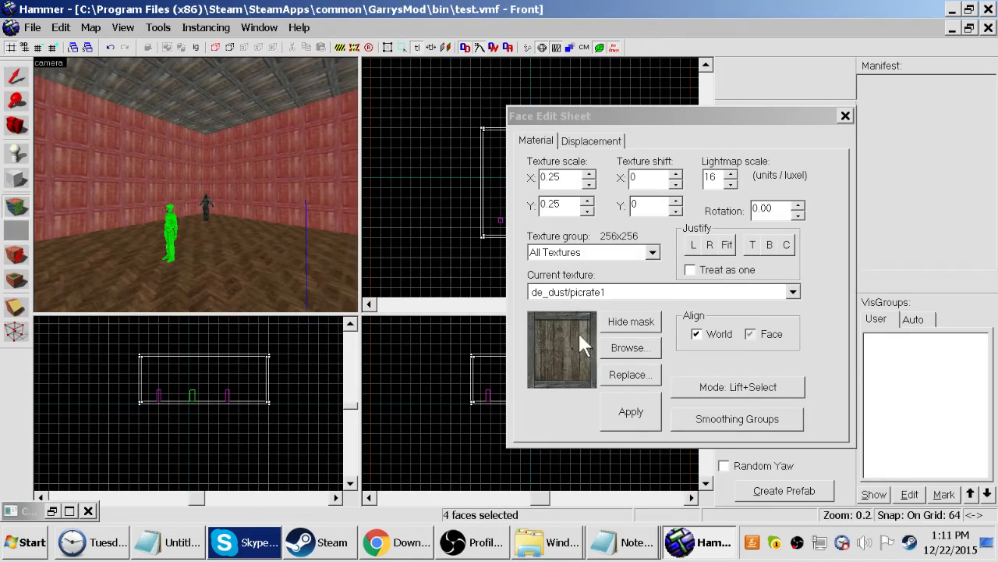
Filter the texture browser by wall and apply the panelled wallpaper texture cs_italy/wallpap04b to the four selected wall faces
left_click(630, 348)
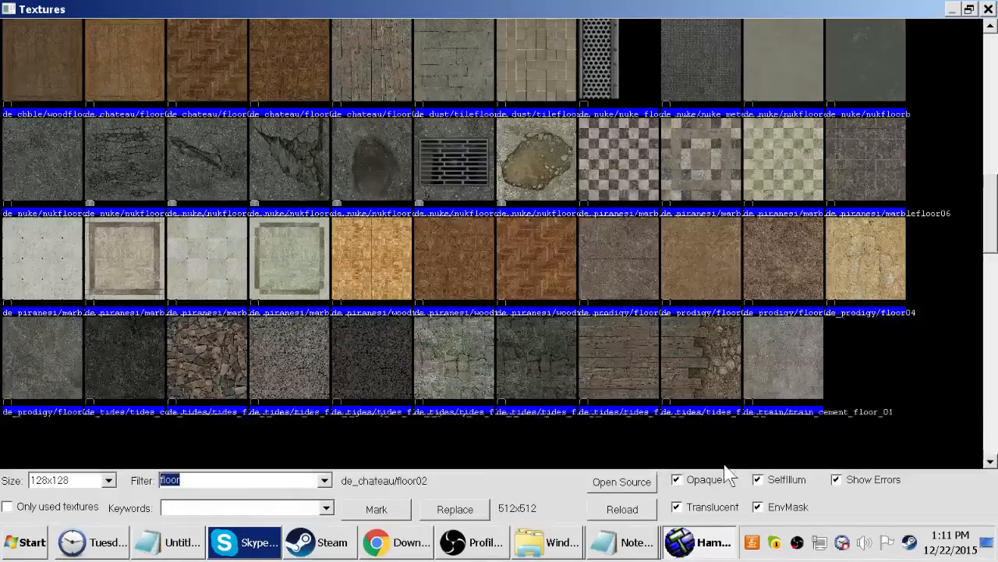
type("wall")
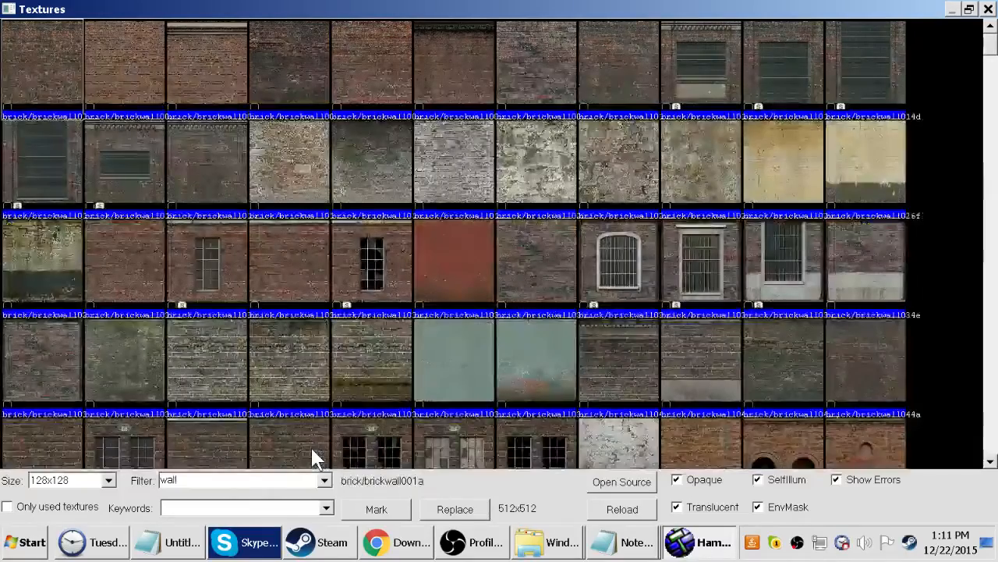
left_click(363, 372)
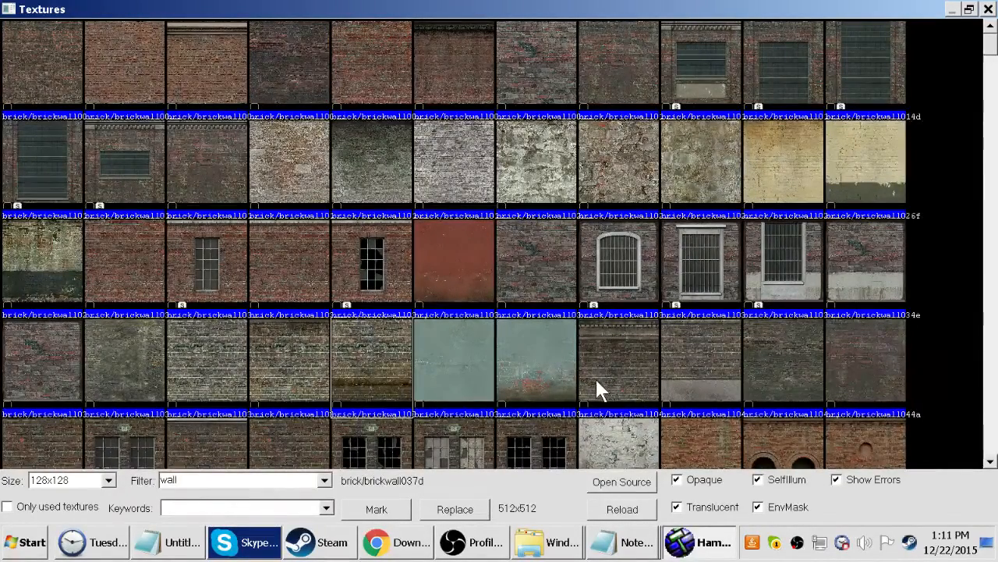
left_click(733, 380)
scroll(730, 382, "down", 6)
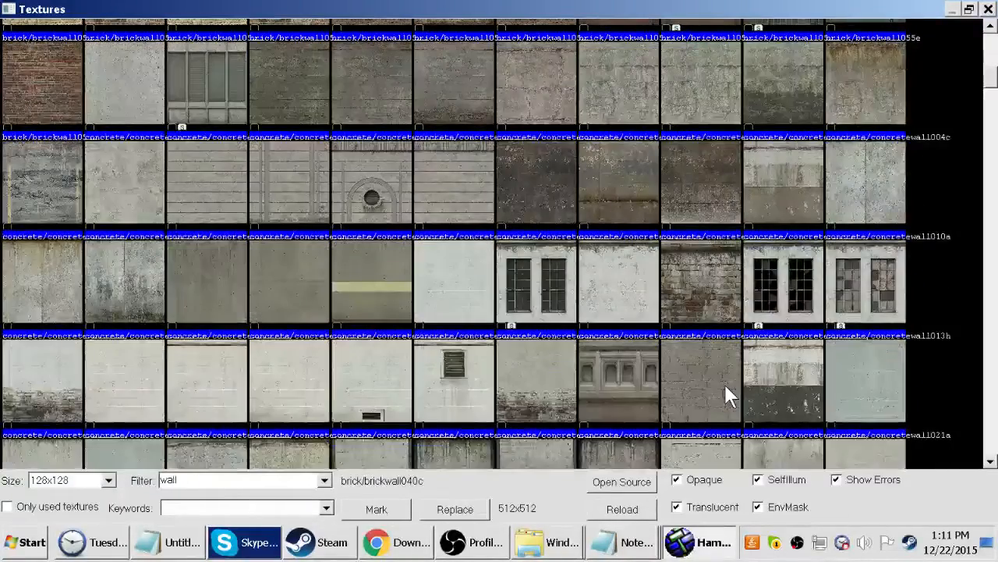
scroll(721, 390, "down", 5)
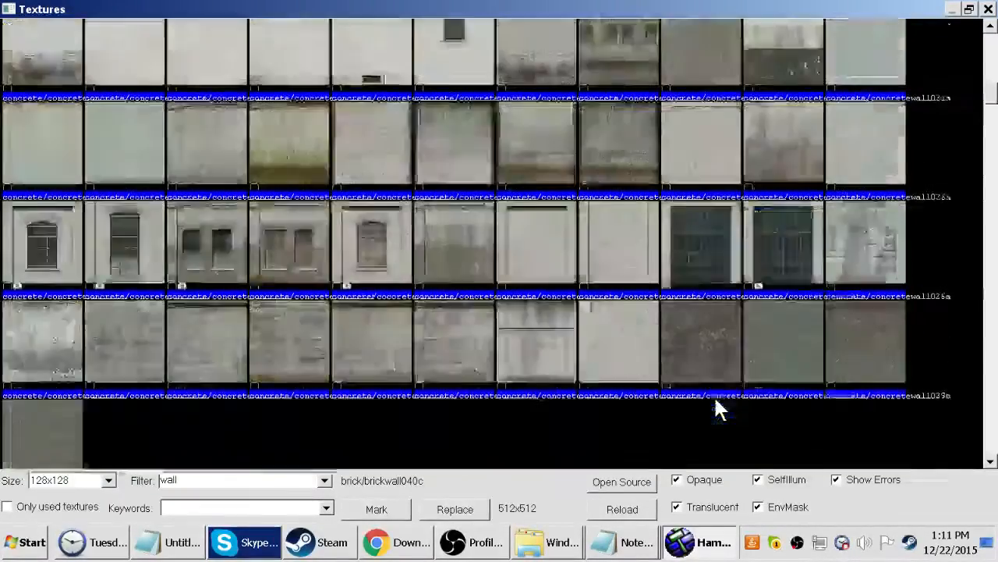
scroll(712, 395, "down", 5)
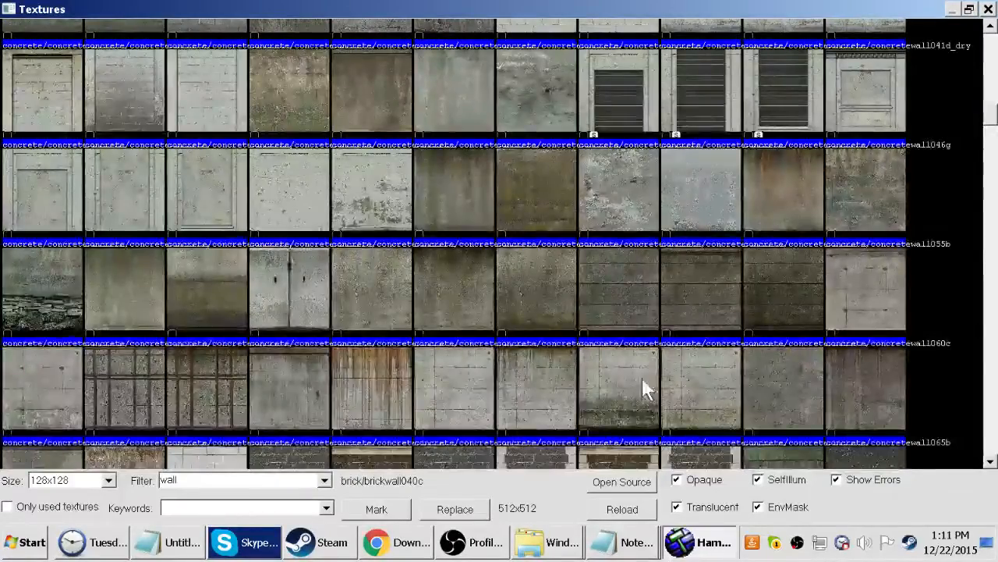
scroll(597, 321, "down", 5)
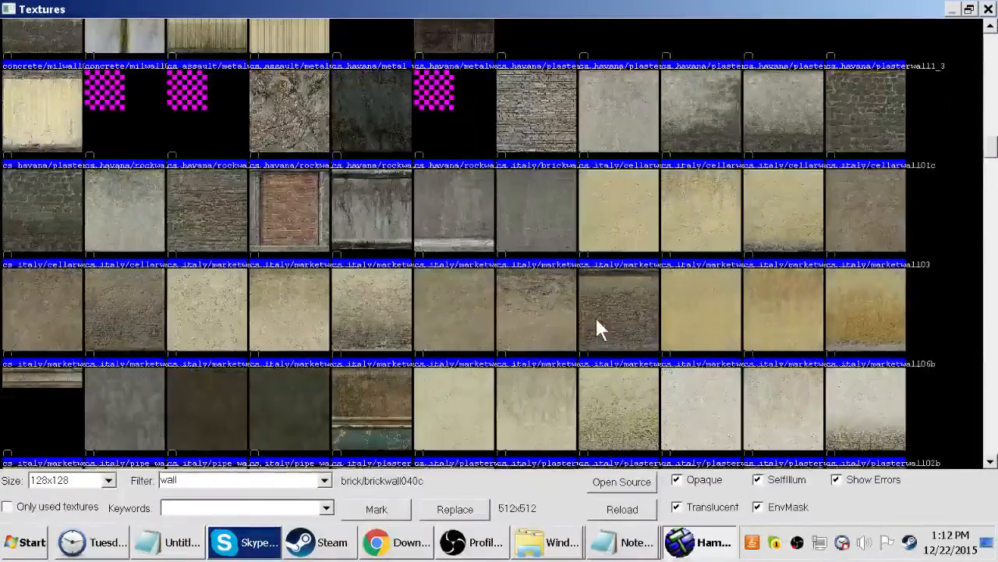
scroll(515, 371, "down", 3)
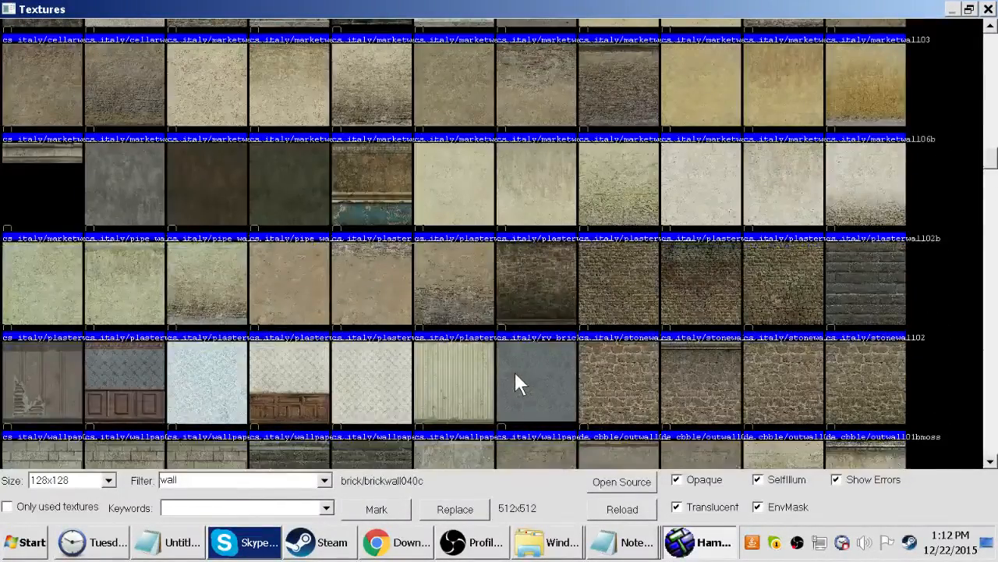
double_click(120, 386)
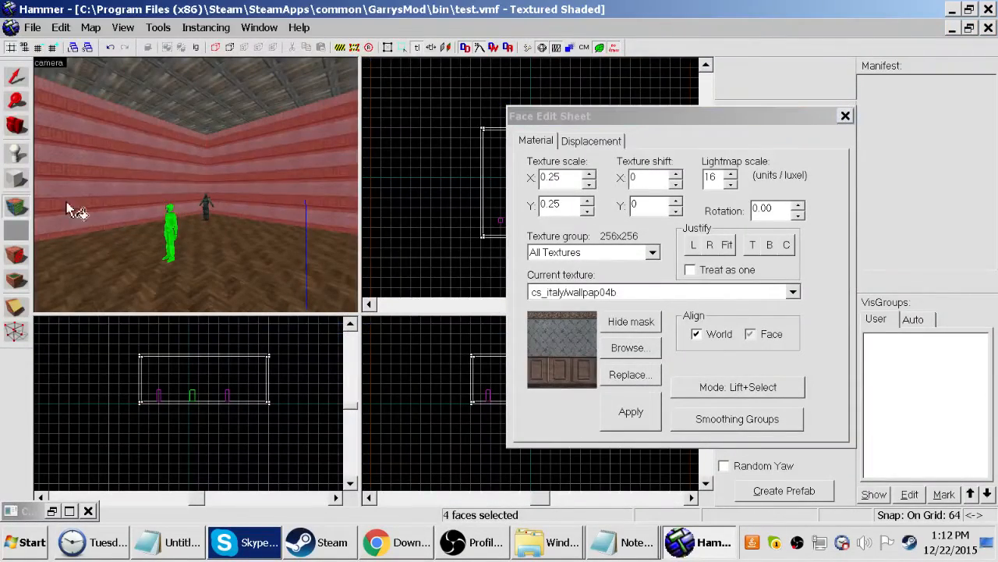
Fit the wallpaper texture to the four wall faces and set its X texture scale to 0.90
left_click(727, 244)
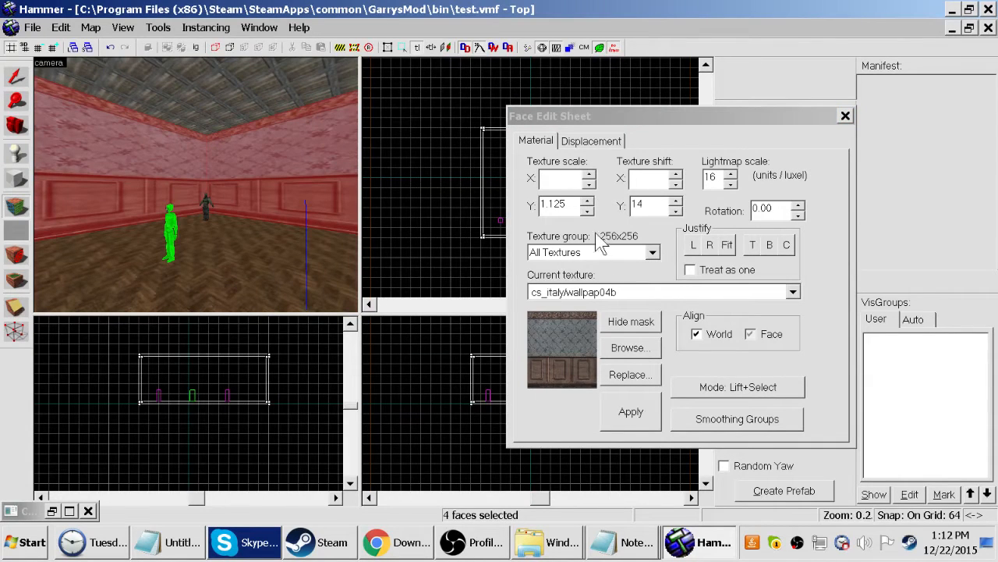
left_click(570, 207)
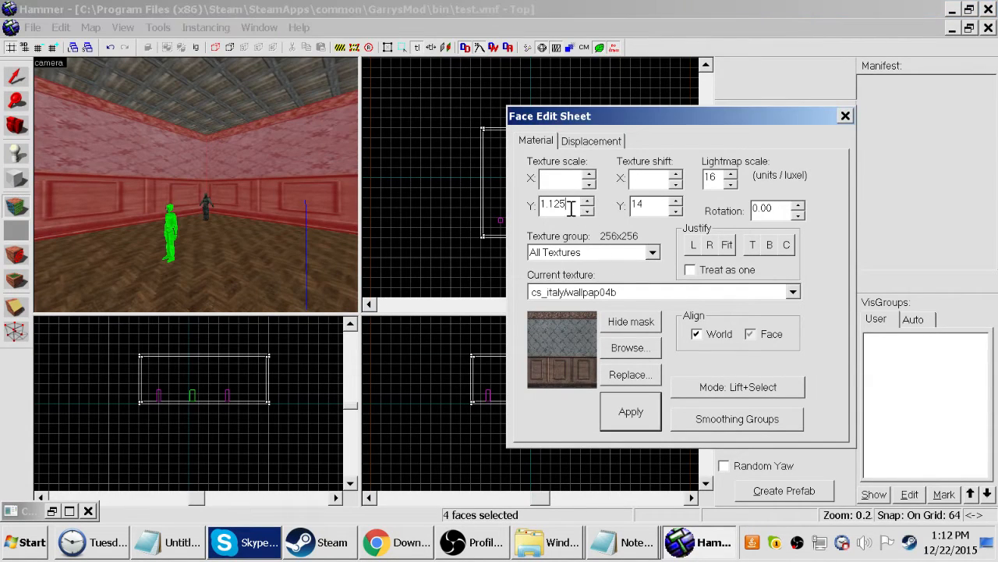
left_click(568, 183)
type("0.60")
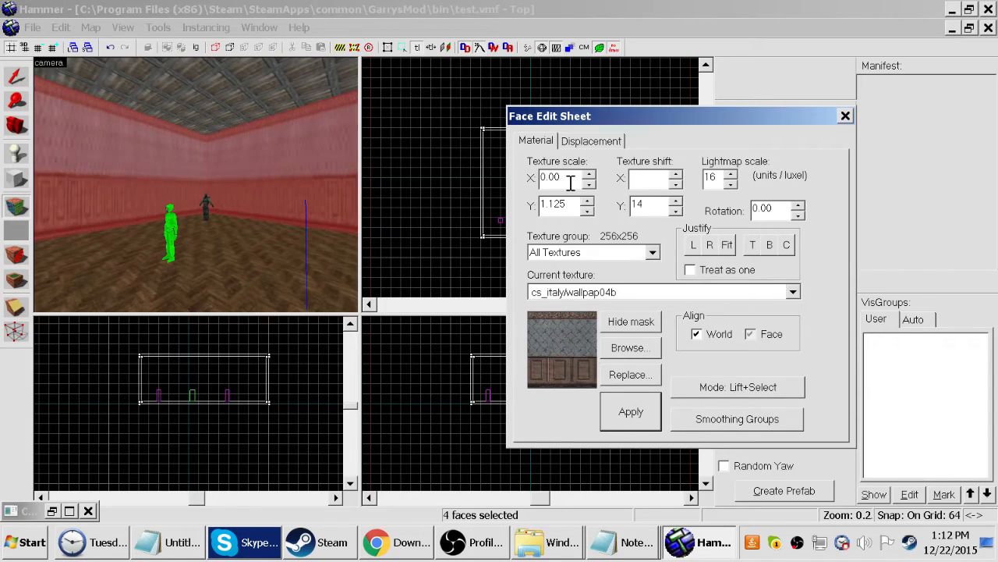
key("Up")
key("Up")
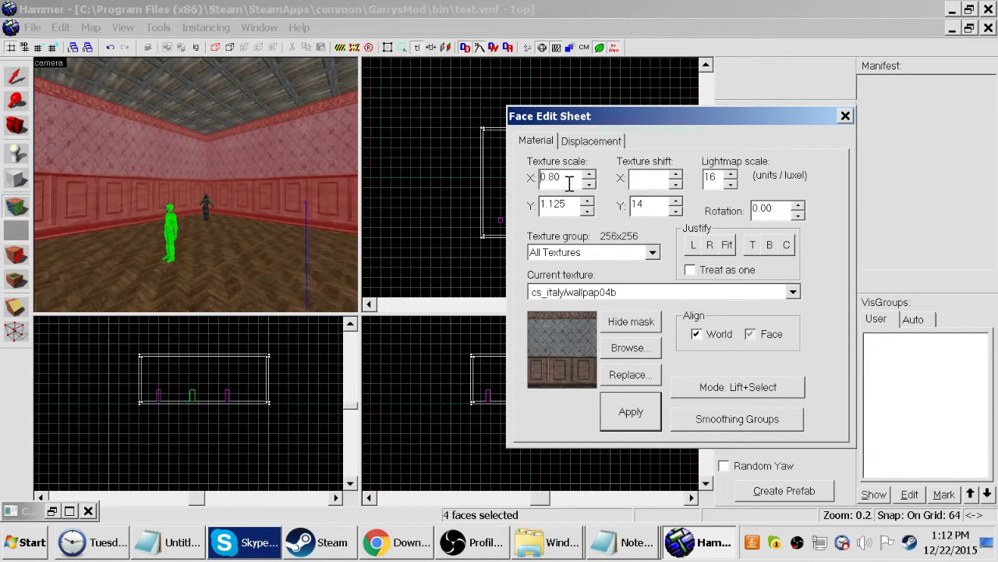
key("Up")
left_click(442, 419)
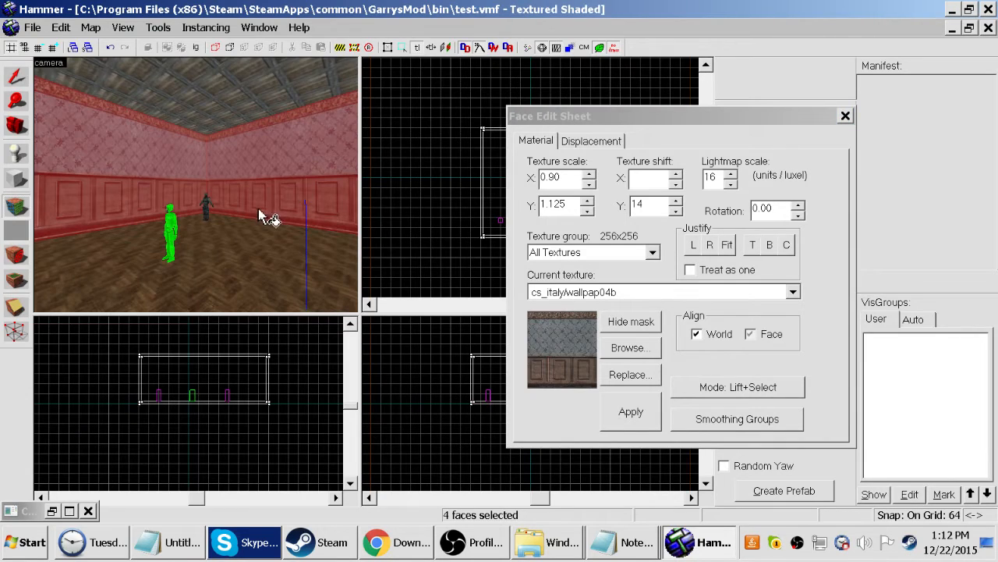
Select the room's ceiling face, filter the textures by ceiling, apply props/plasticceiling003a to it and close the face editing dialog
key("z")
left_click(195, 185)
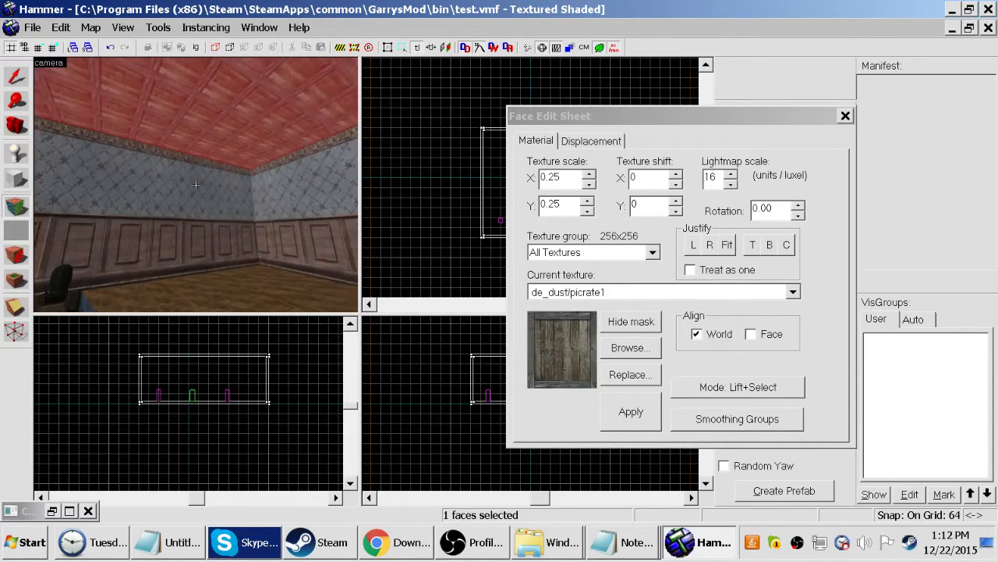
key("z")
left_click(626, 348)
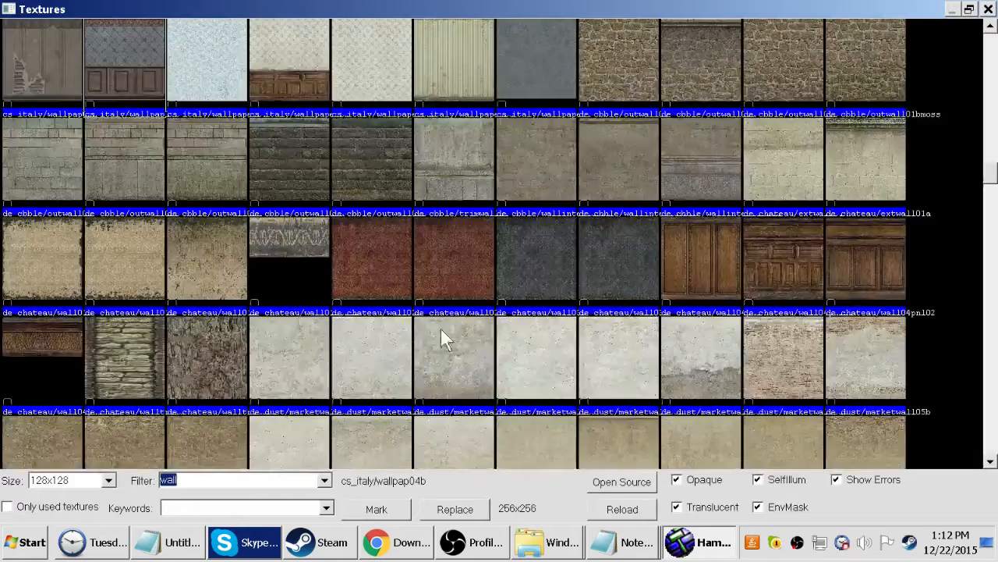
type("ceiling")
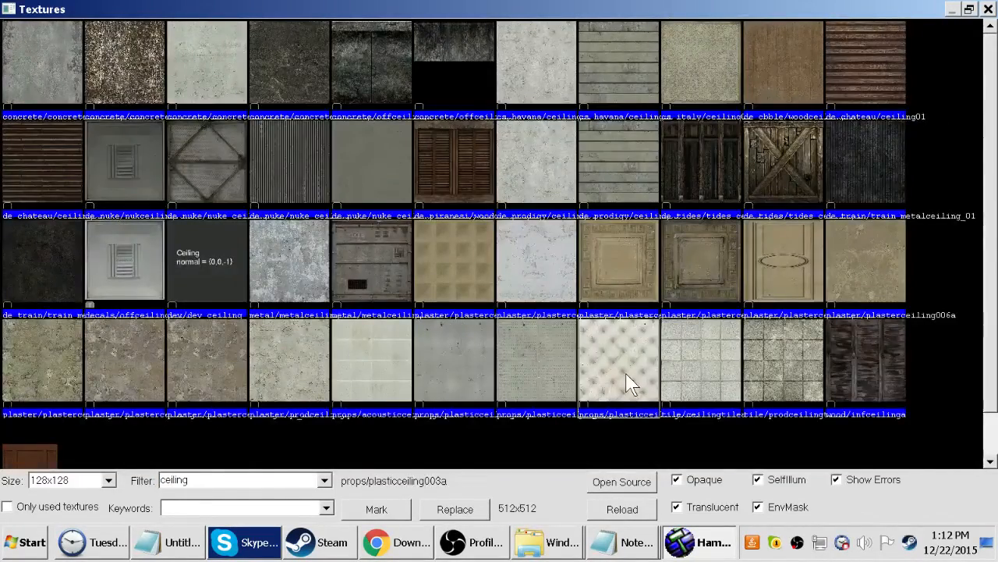
double_click(626, 373)
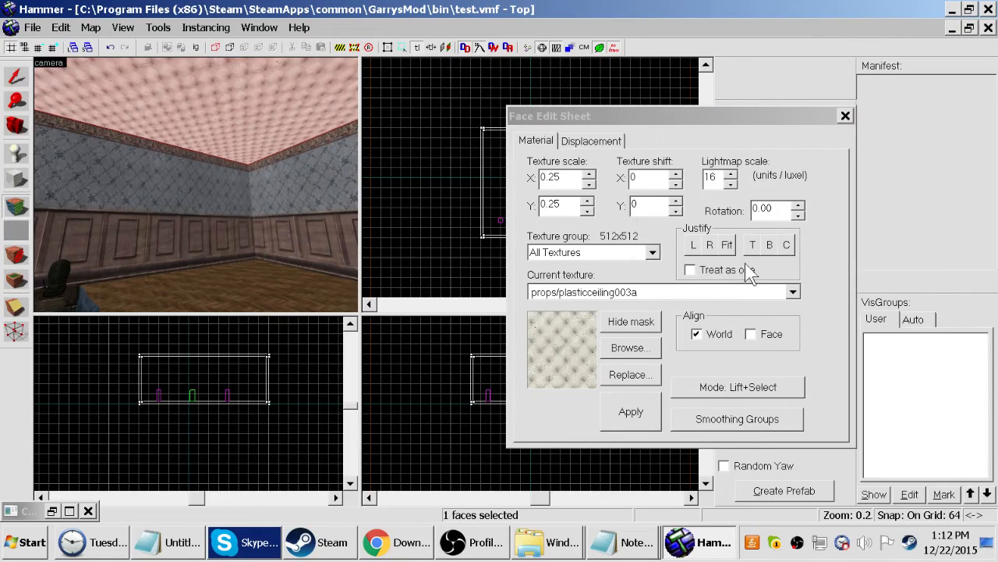
left_click(844, 117)
key("z")
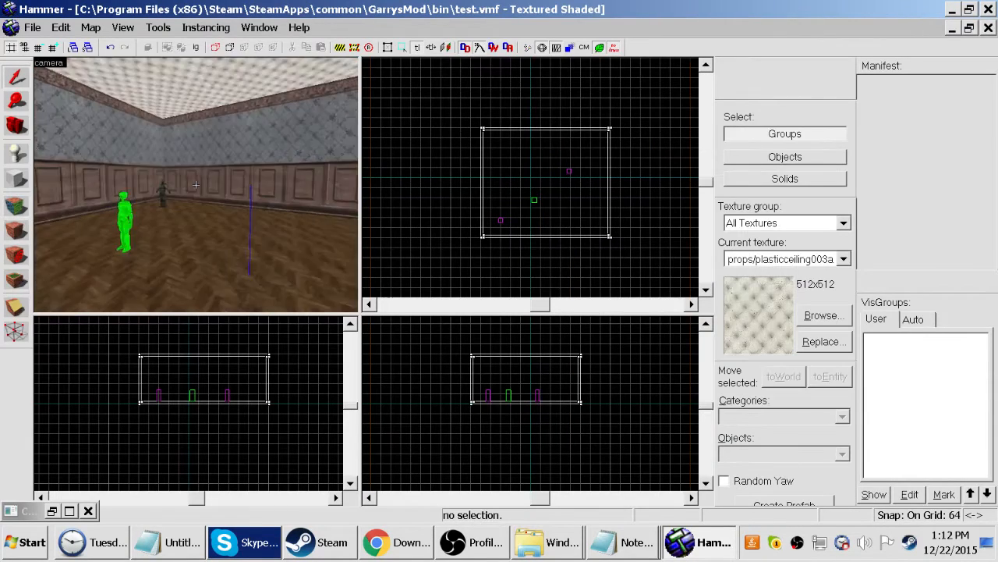
key("w")
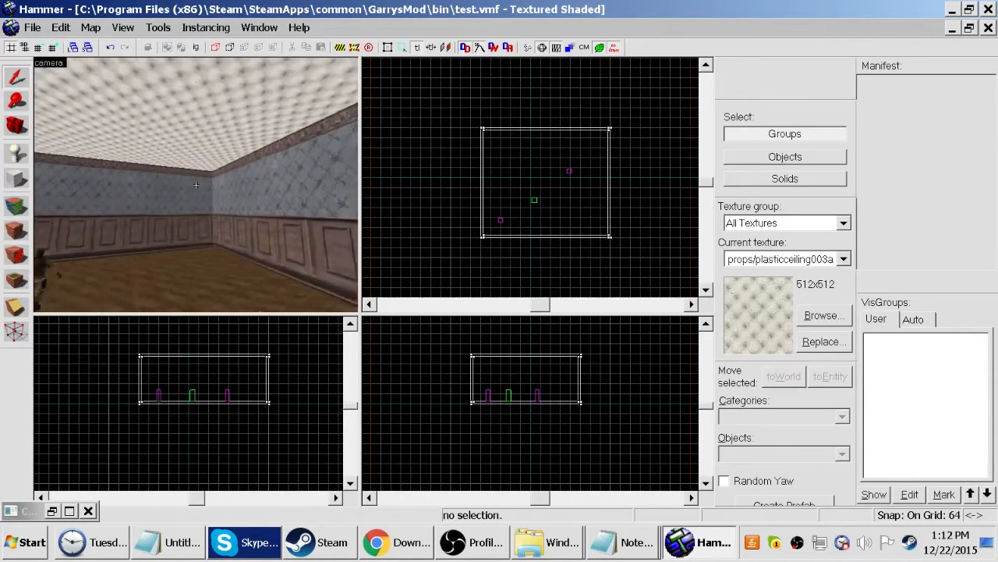
key("a")
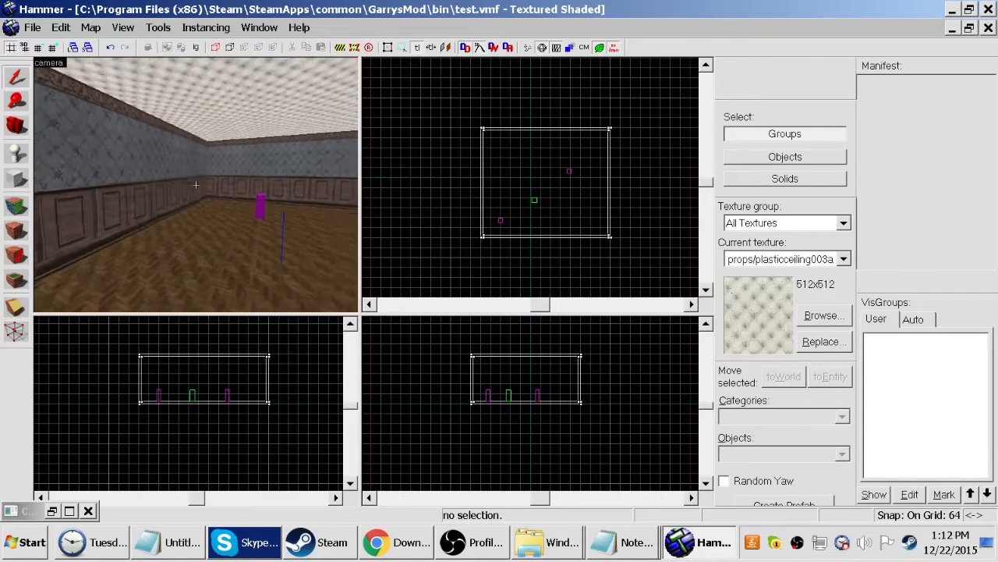
key("z")
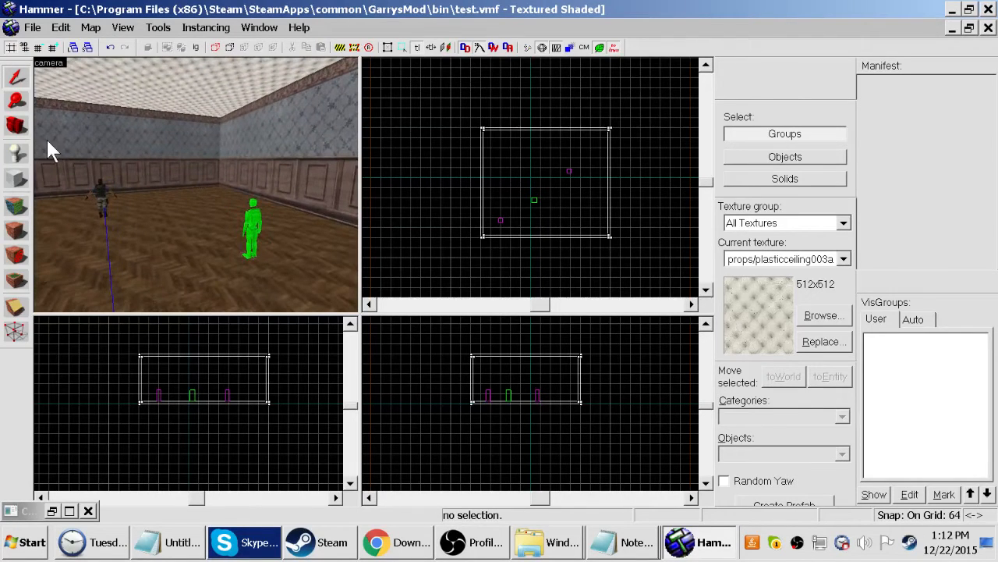
Activate the Entity tool and choose light as the entity type to place
left_click(11, 156)
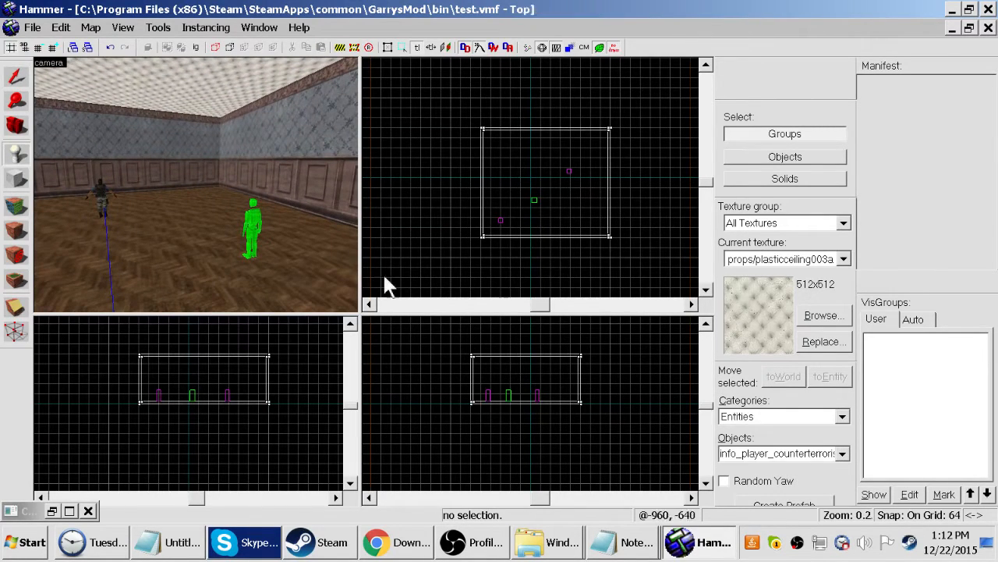
left_click(843, 453)
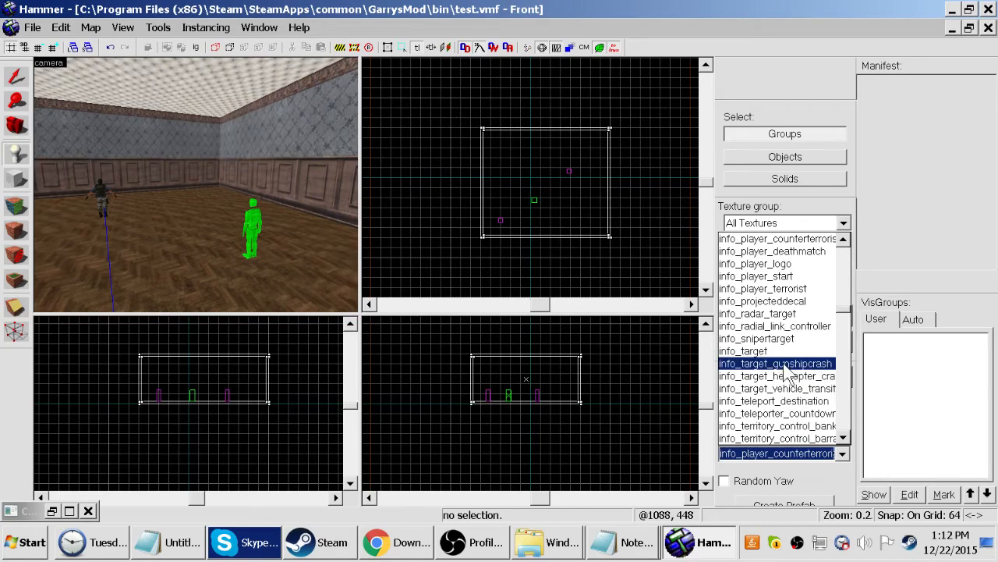
scroll(788, 375, "up", 12)
scroll(788, 374, "down", 15)
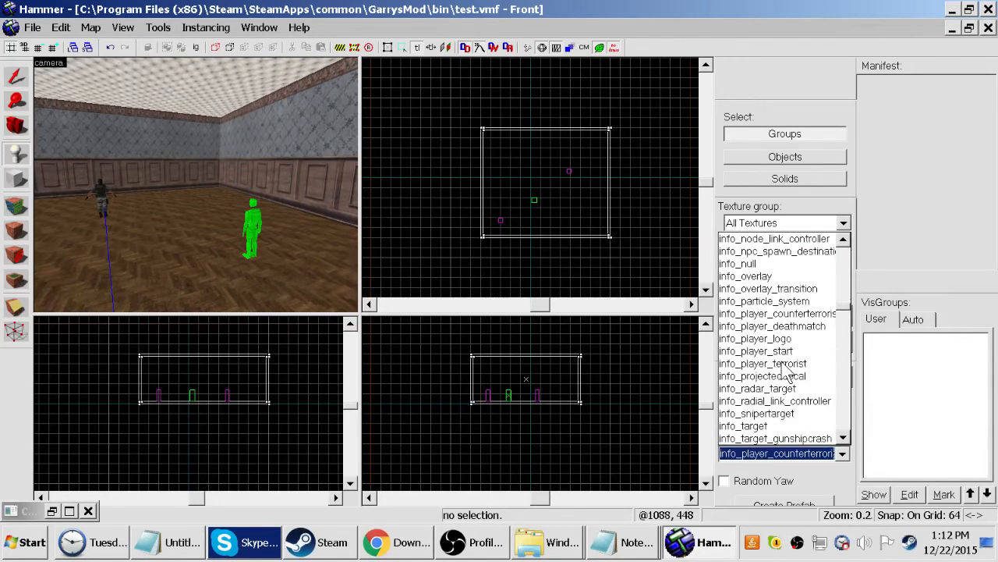
scroll(786, 373, "down", 4)
scroll(787, 373, "up", 9)
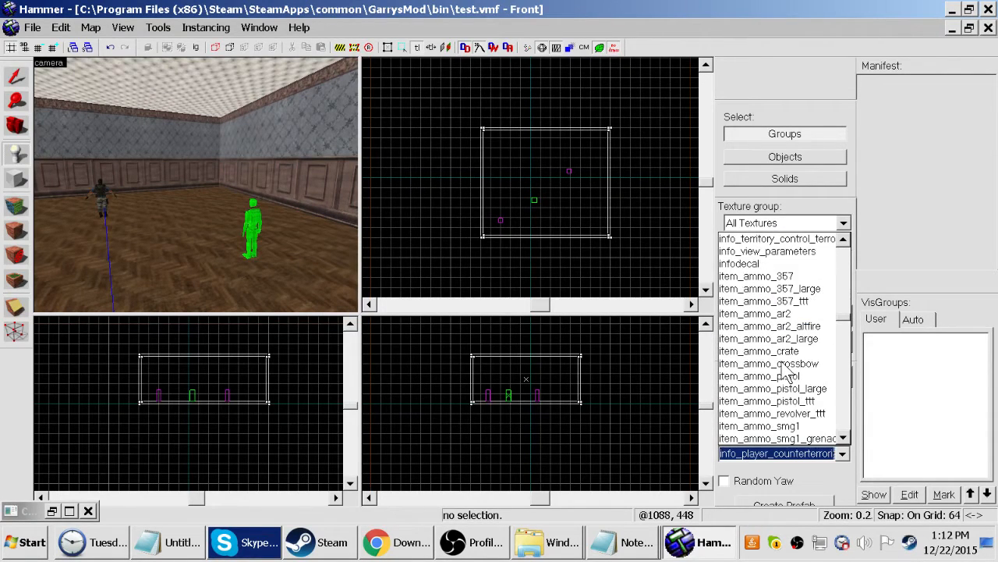
scroll(787, 373, "down", 9)
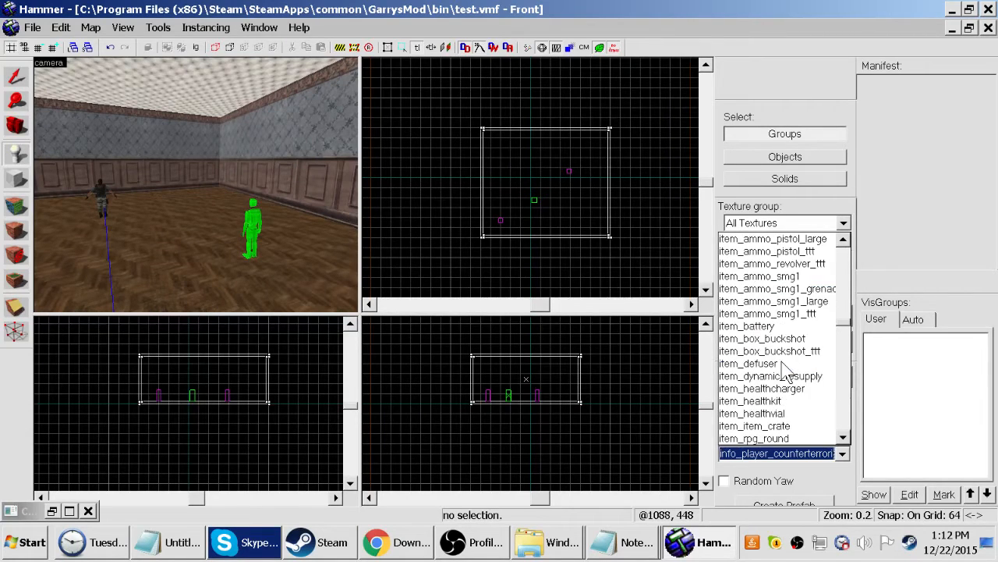
scroll(788, 375, "up", 6)
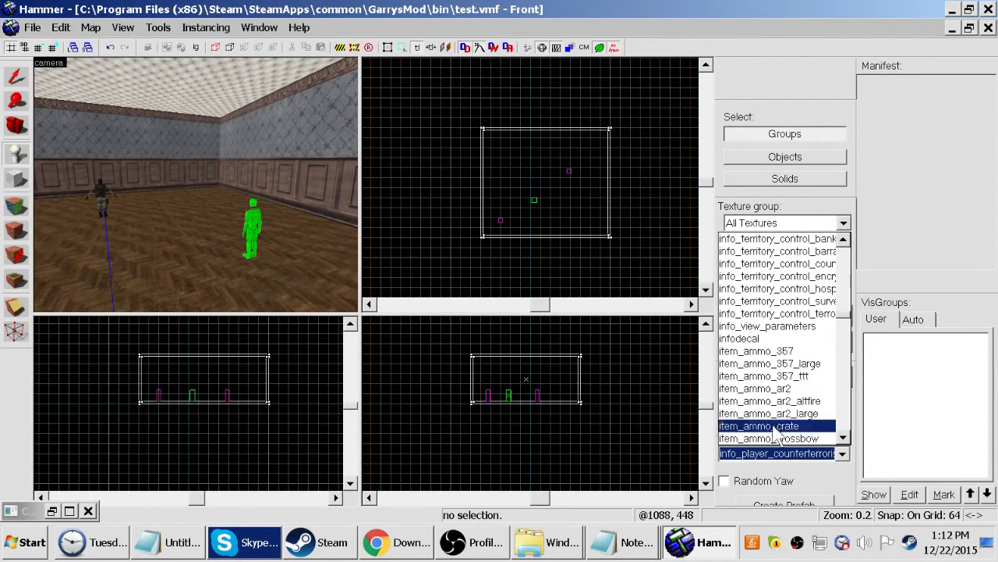
left_click(778, 455)
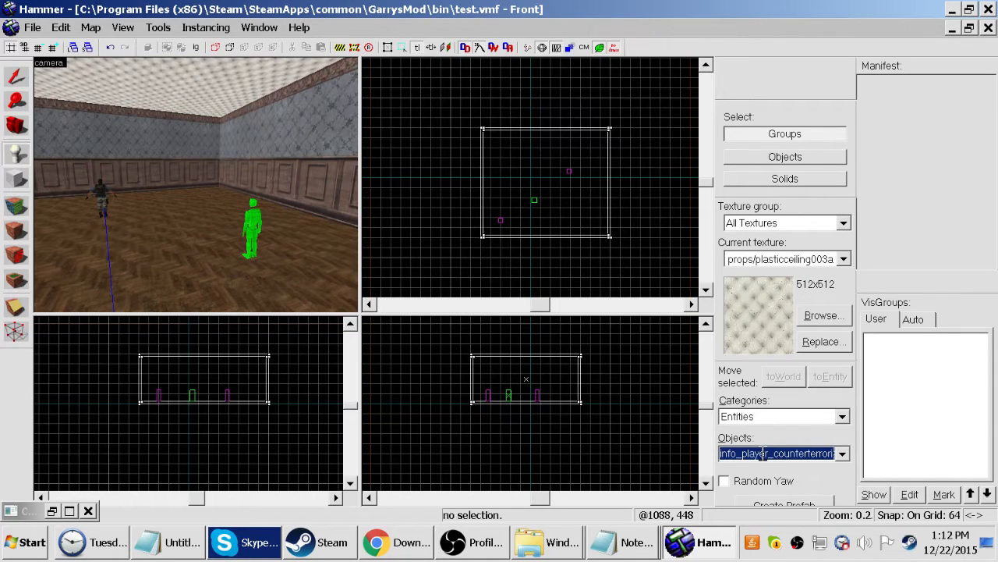
type("light")
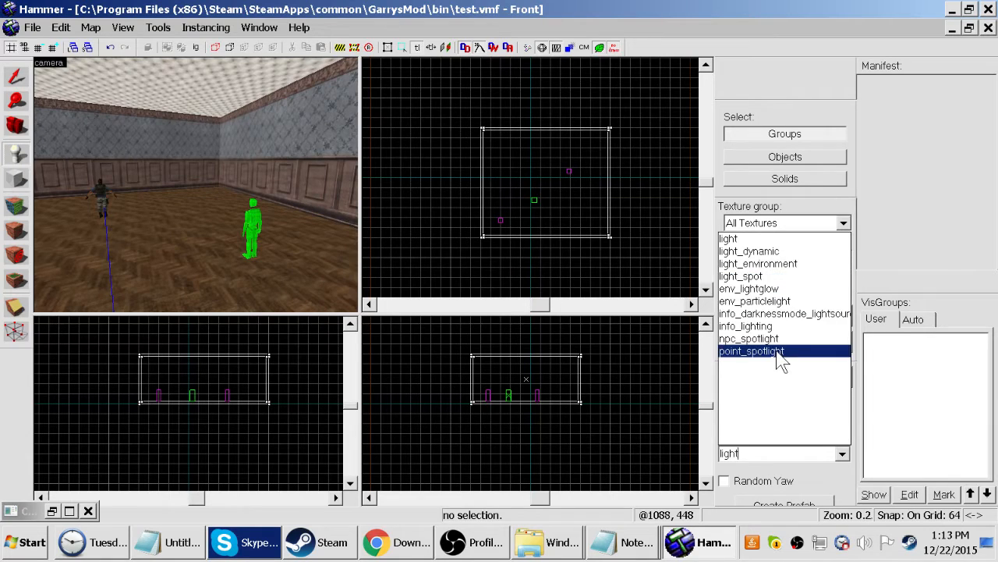
left_click(753, 241)
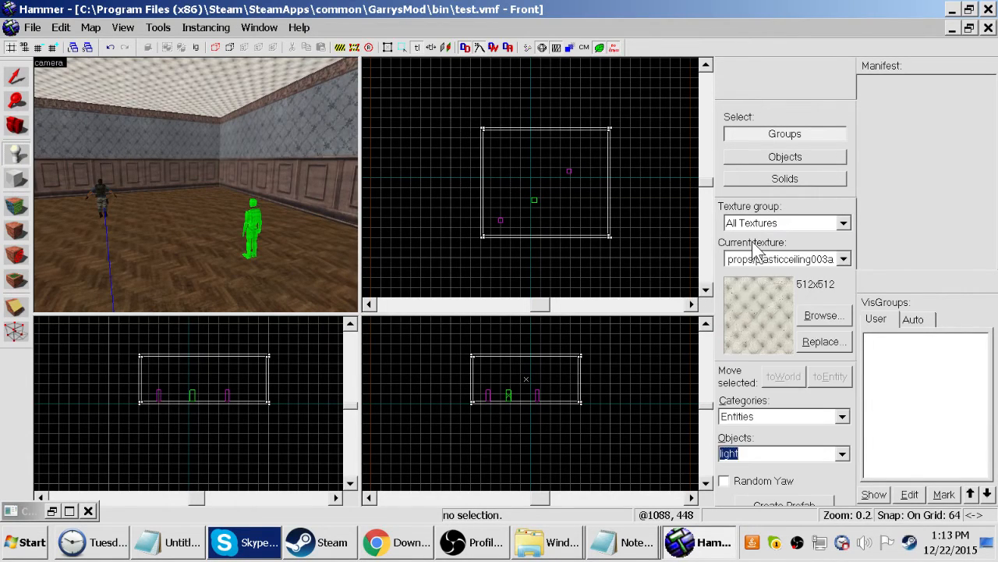
Place a light entity on the ceiling of the room, close to one wall
key("z")
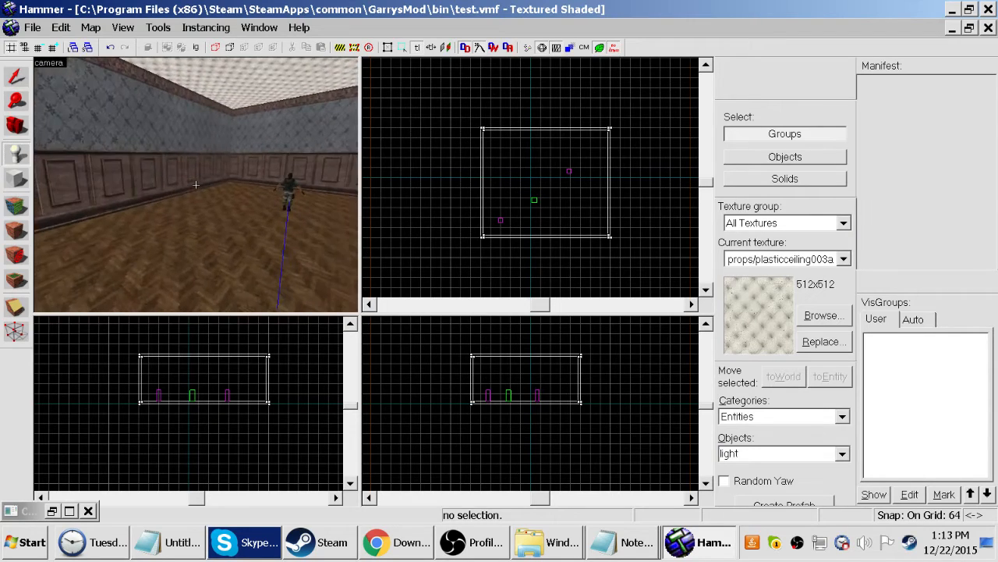
key("w")
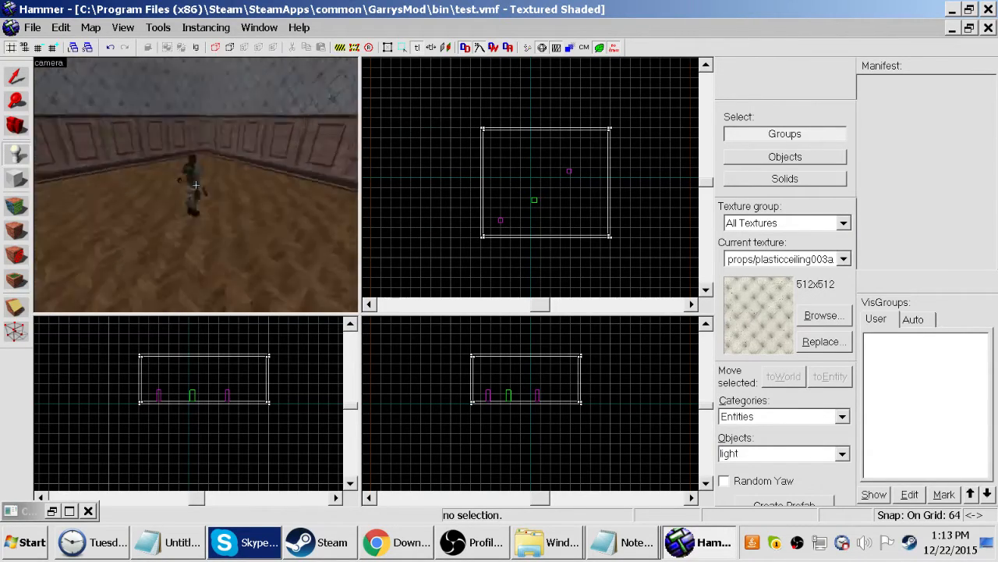
key("w")
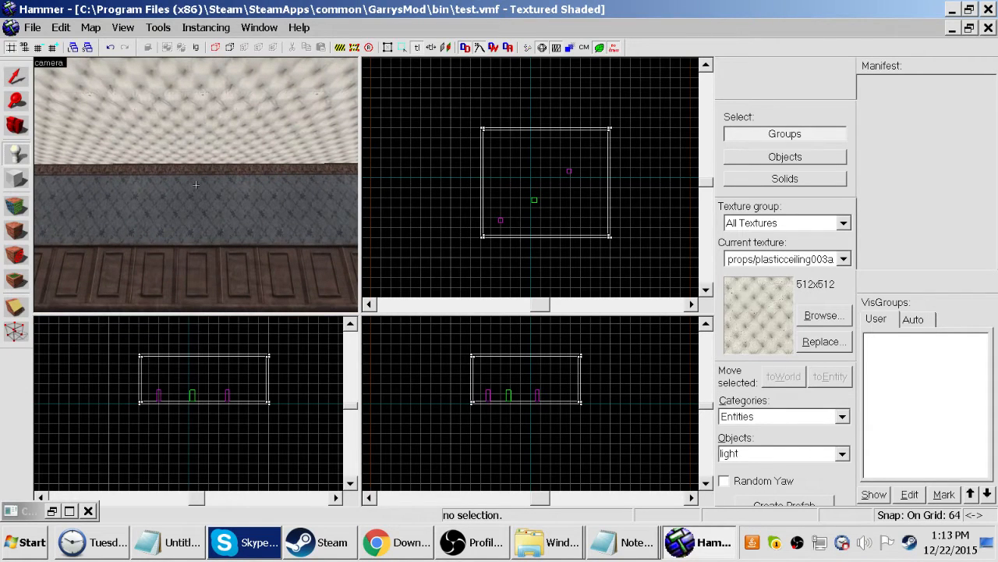
key("w")
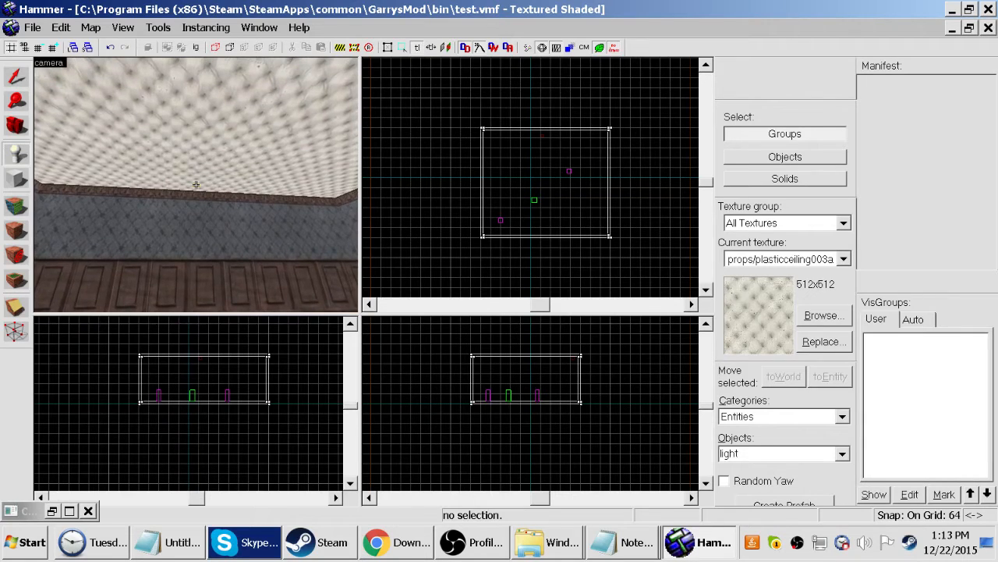
left_click(196, 184)
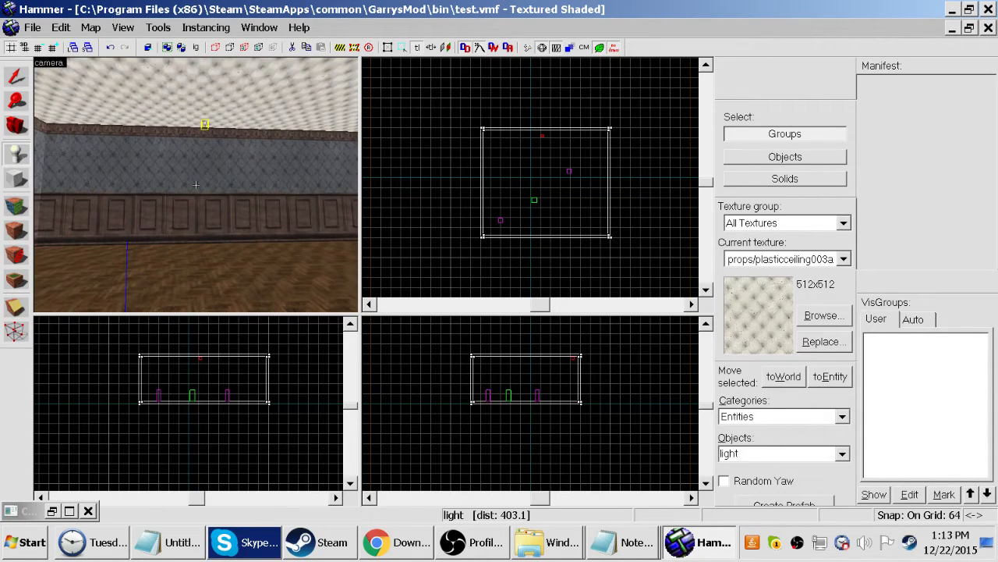
Move the light entity away from the wall to roughly the middle of the ceiling
key("w")
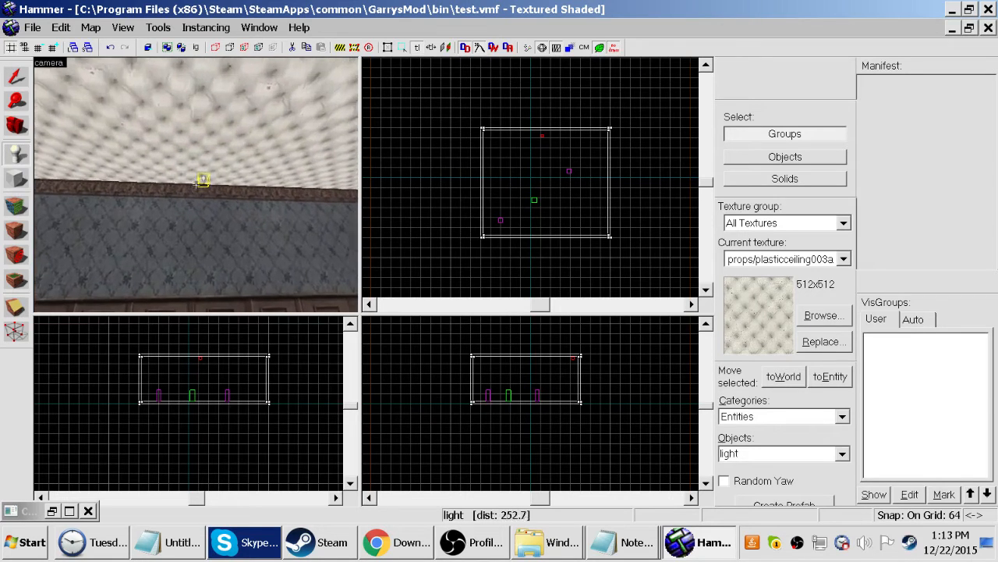
key("w")
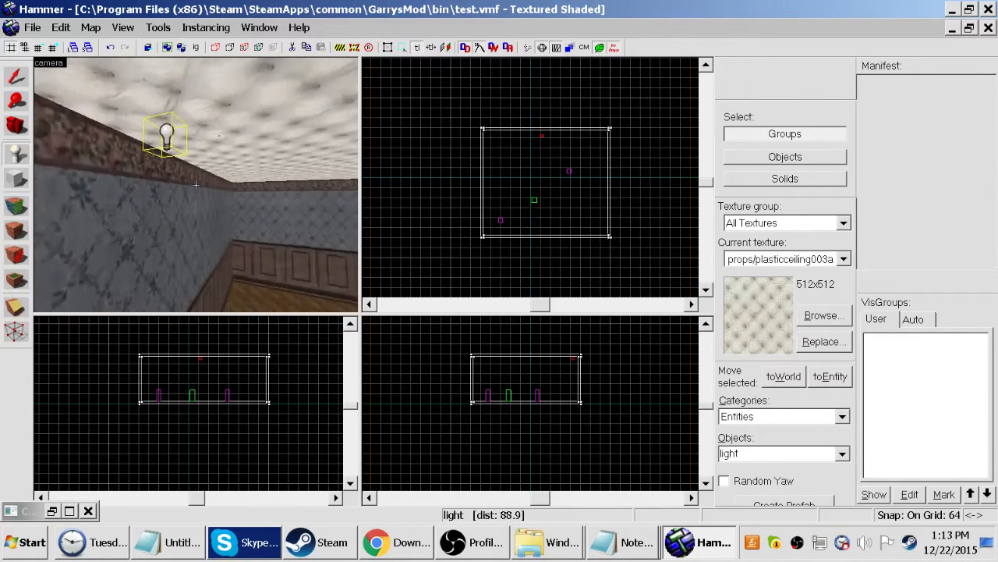
key("z")
left_click(15, 76)
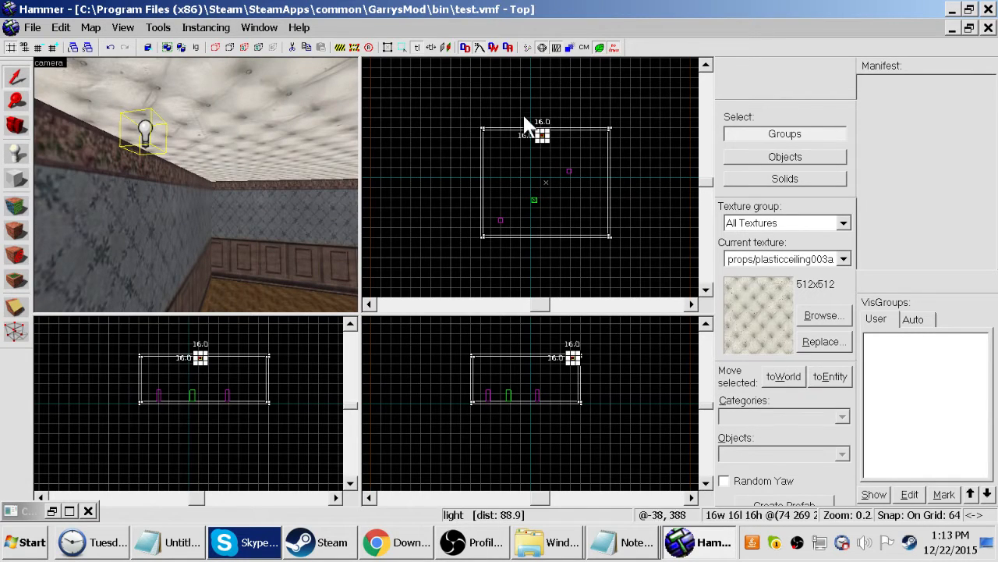
left_click_drag(544, 139, 545, 188)
key("z")
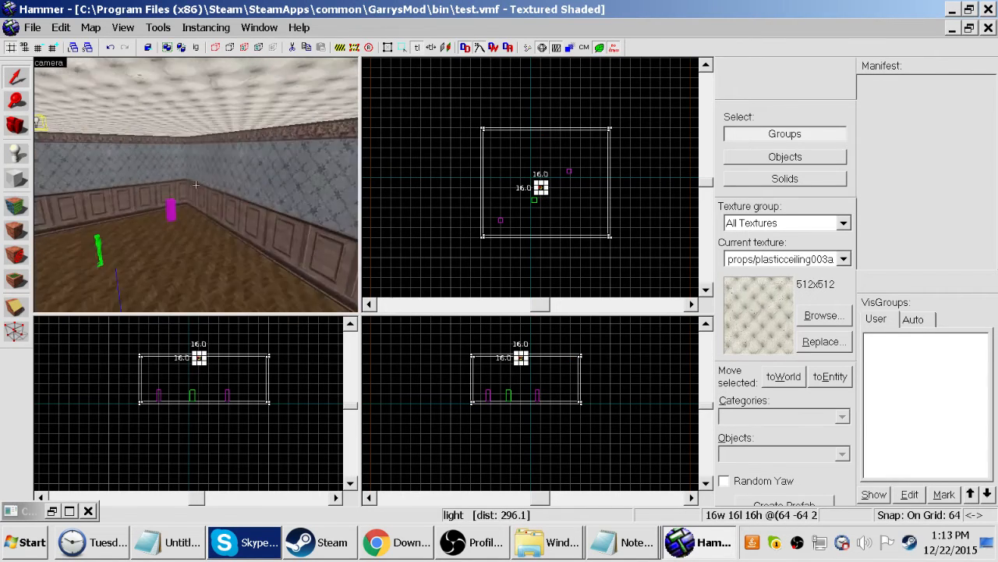
key("w")
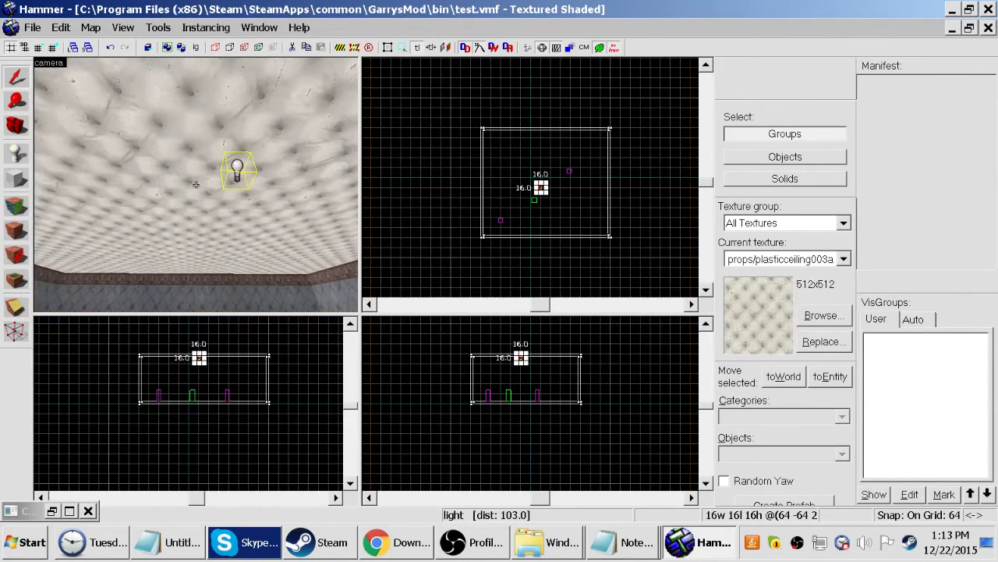
key("s")
key("z")
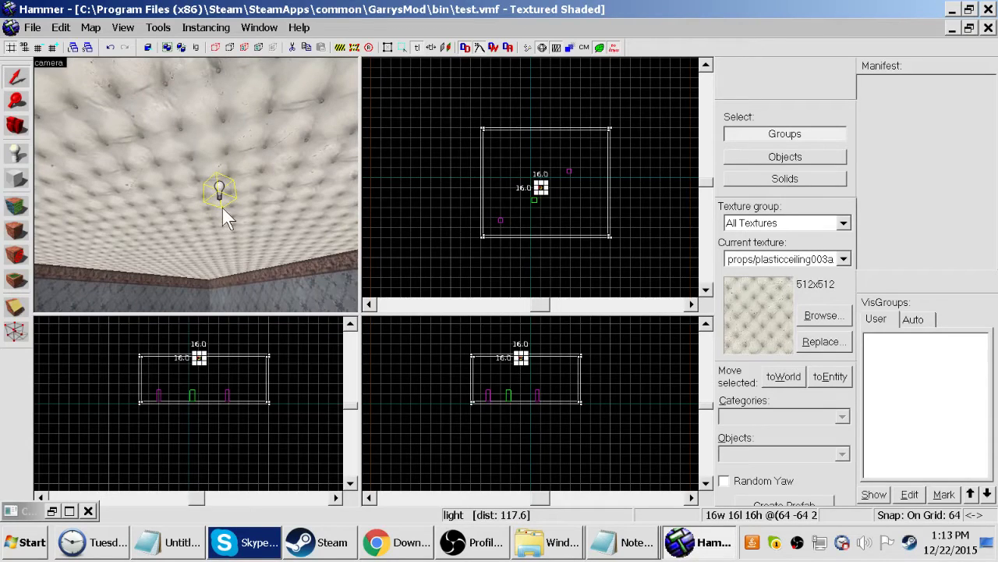
Choose prop_dynamic_override as the entity type and place one on the ceiling beside the light
left_click(17, 153)
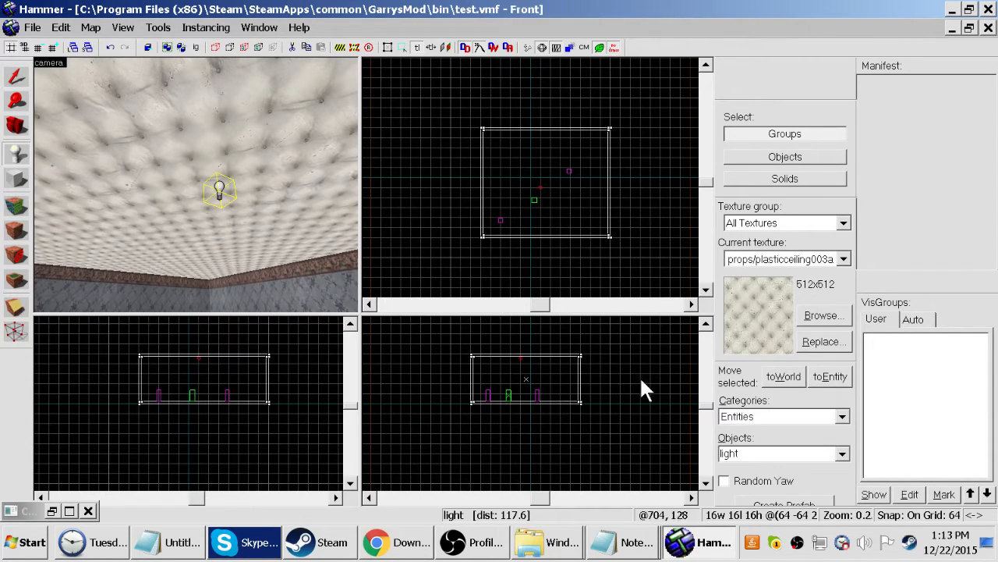
left_click(771, 453)
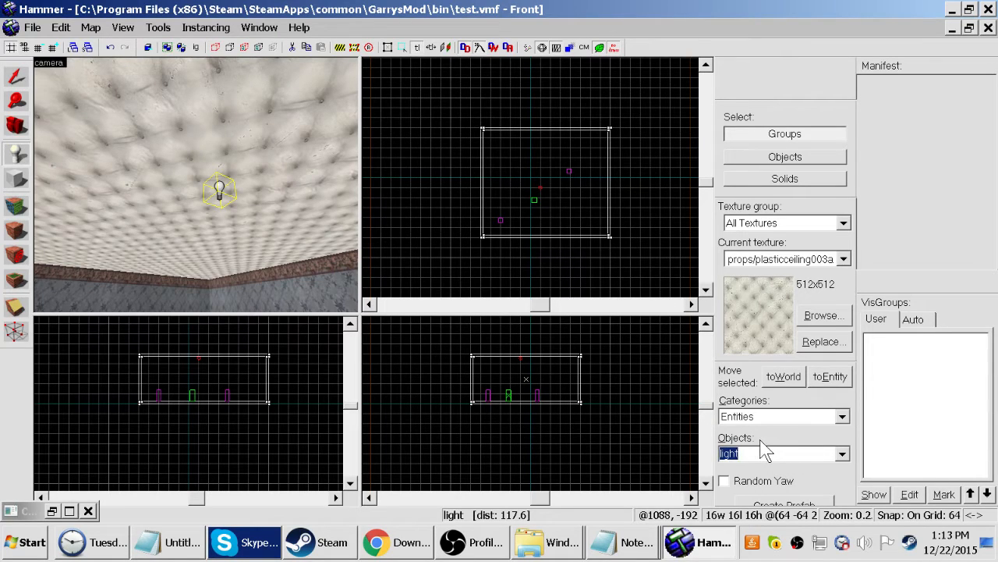
type("prop")
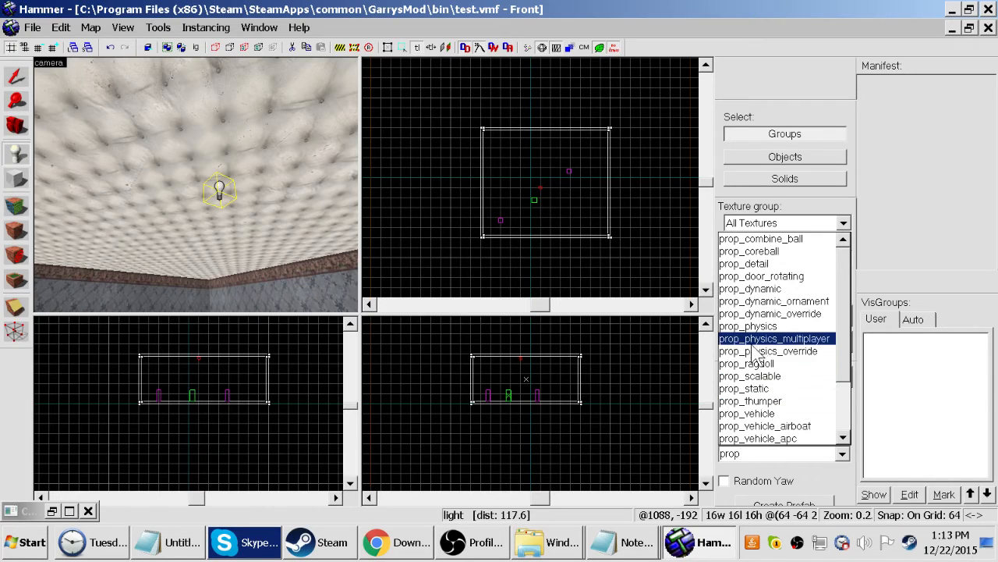
scroll(750, 353, "down", 2)
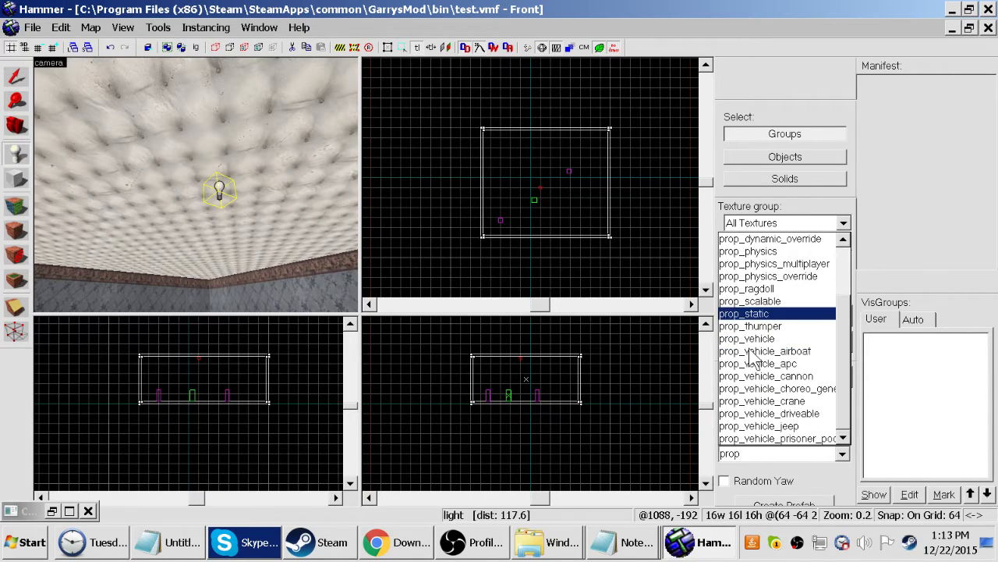
scroll(747, 356, "up", 2)
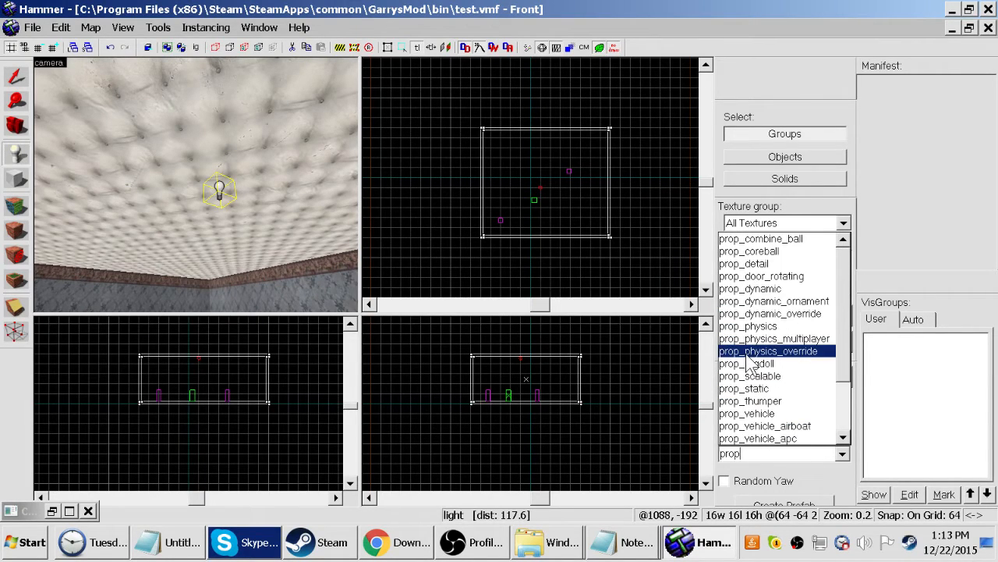
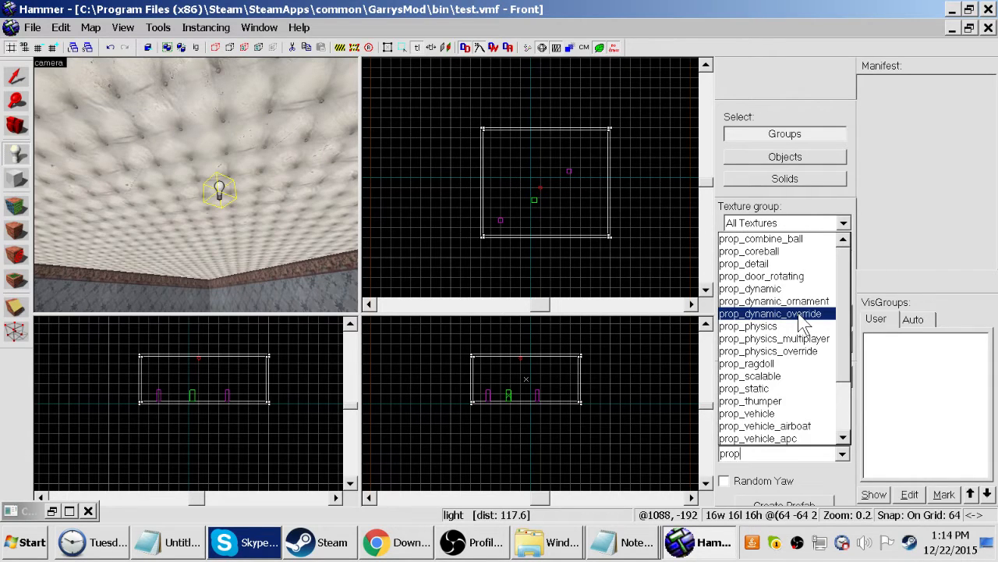
left_click(799, 315)
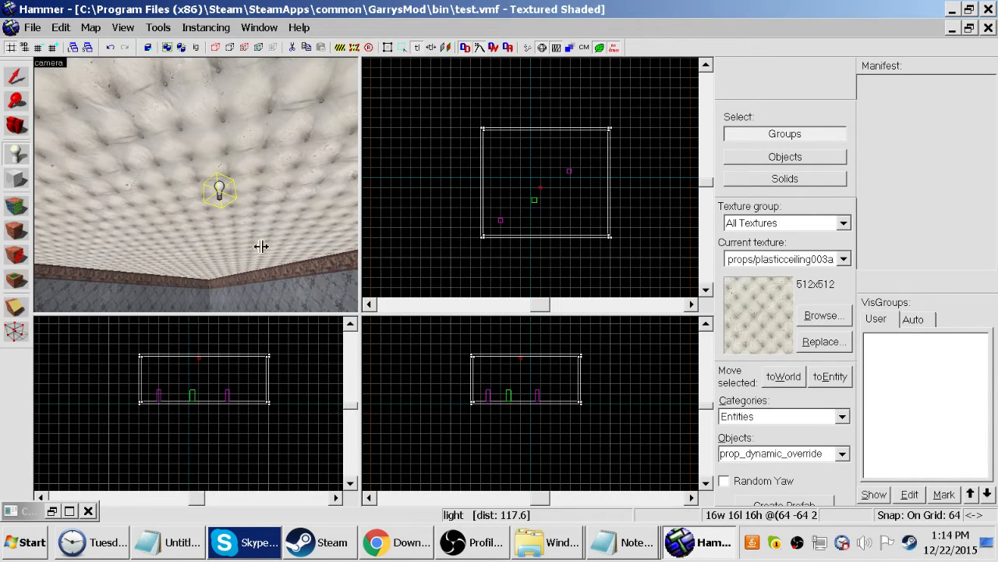
left_click(208, 146)
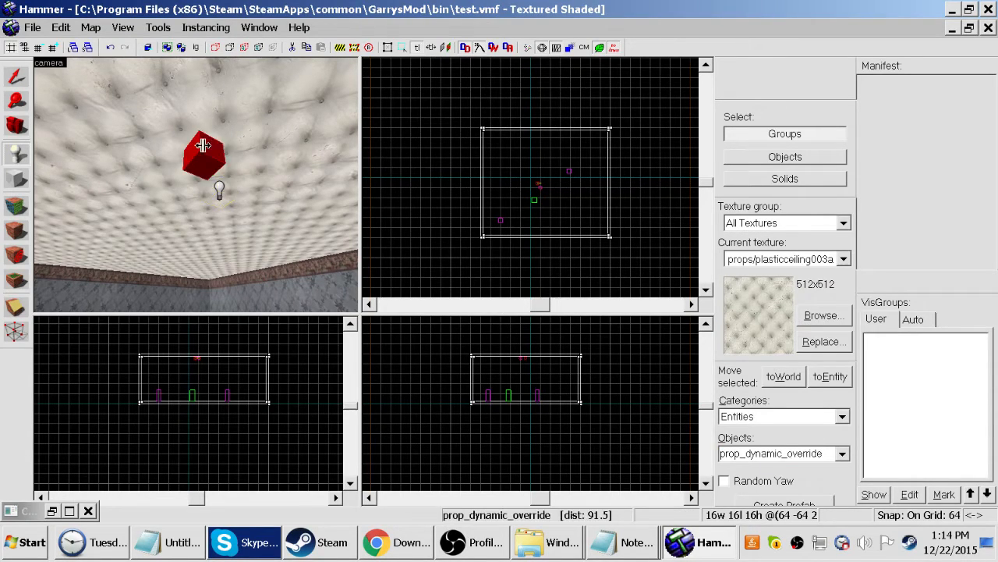
Open the new prop's properties, browse for its World Model and filter the models by light
left_click(22, 79)
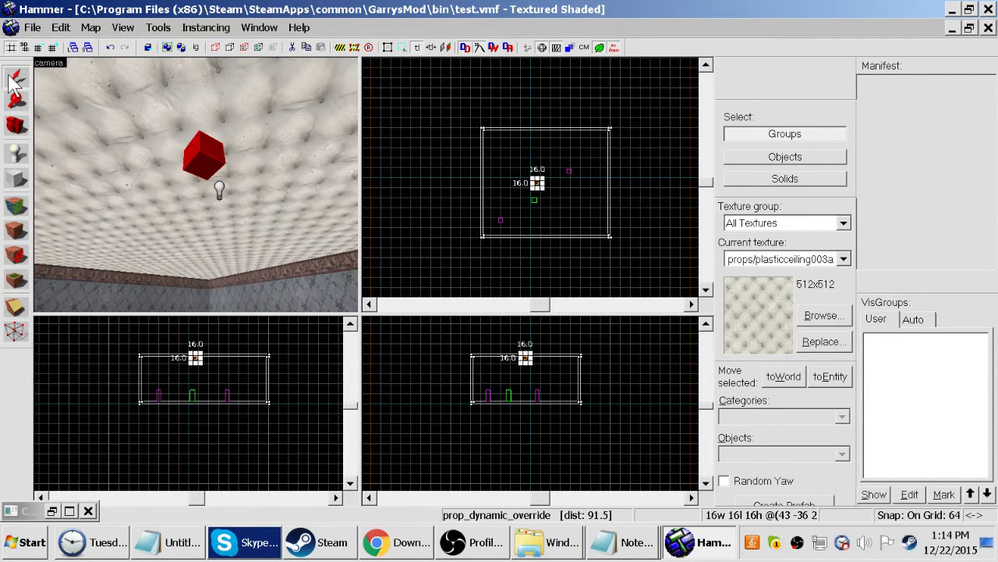
double_click(201, 164)
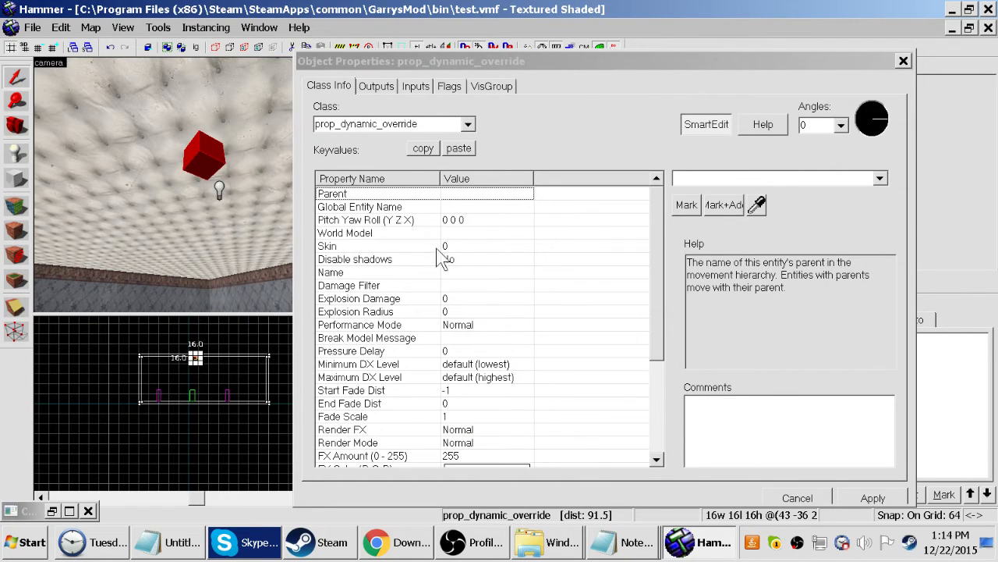
left_click(450, 232)
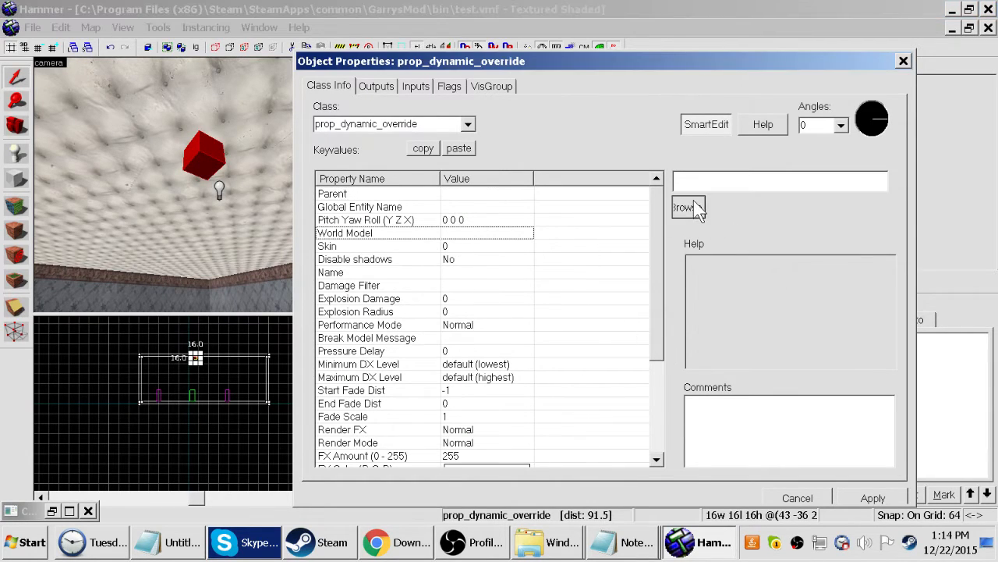
left_click(694, 203)
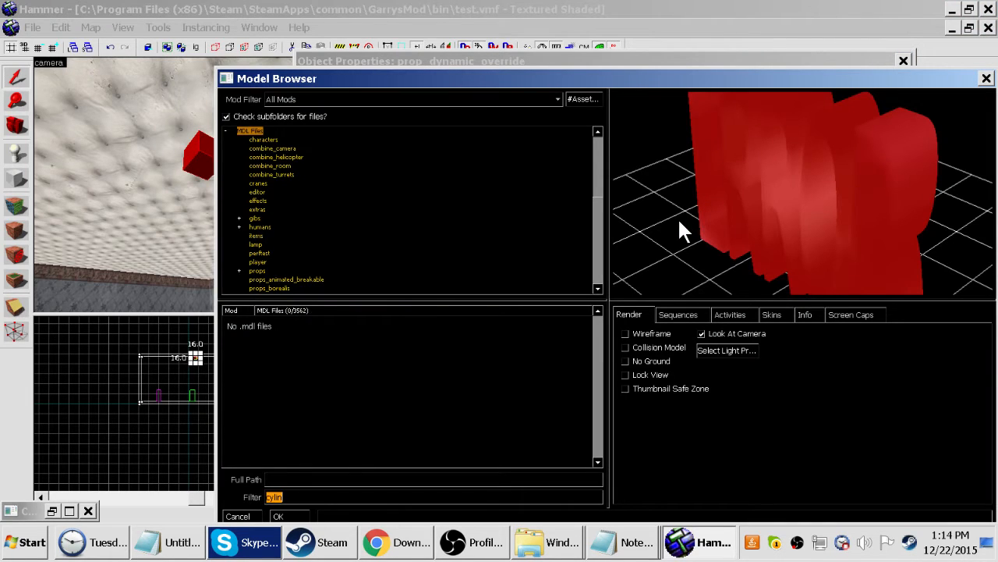
key("BackSpace")
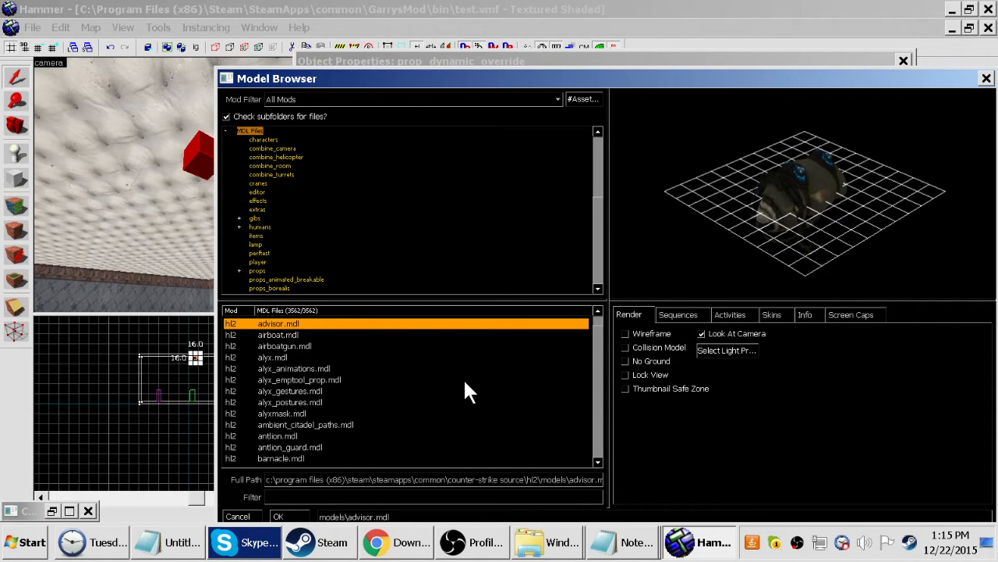
type("light")
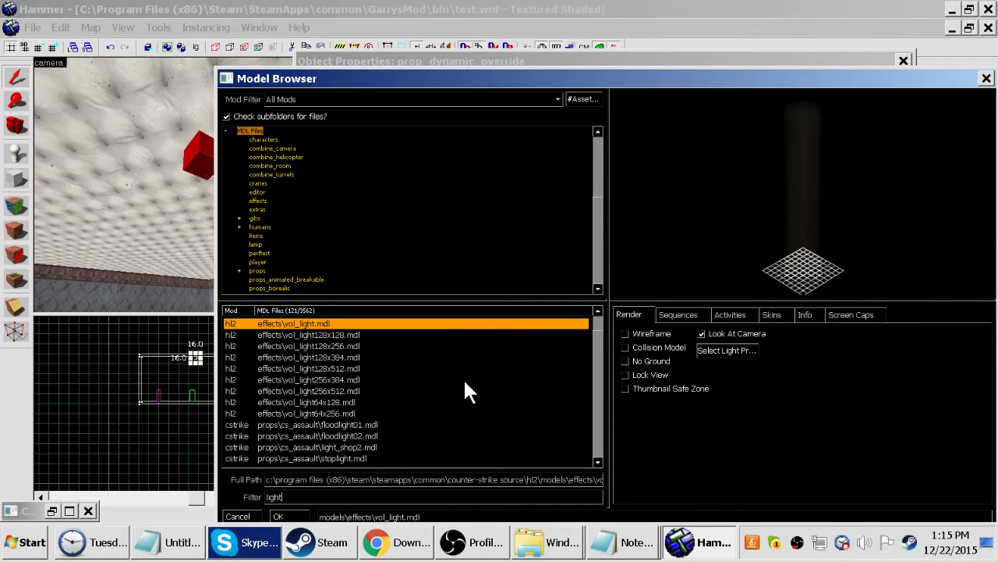
Assign props/cs_militia/lightfixture01.mdl as the prop's World Model, apply it and close the properties
left_click(330, 337)
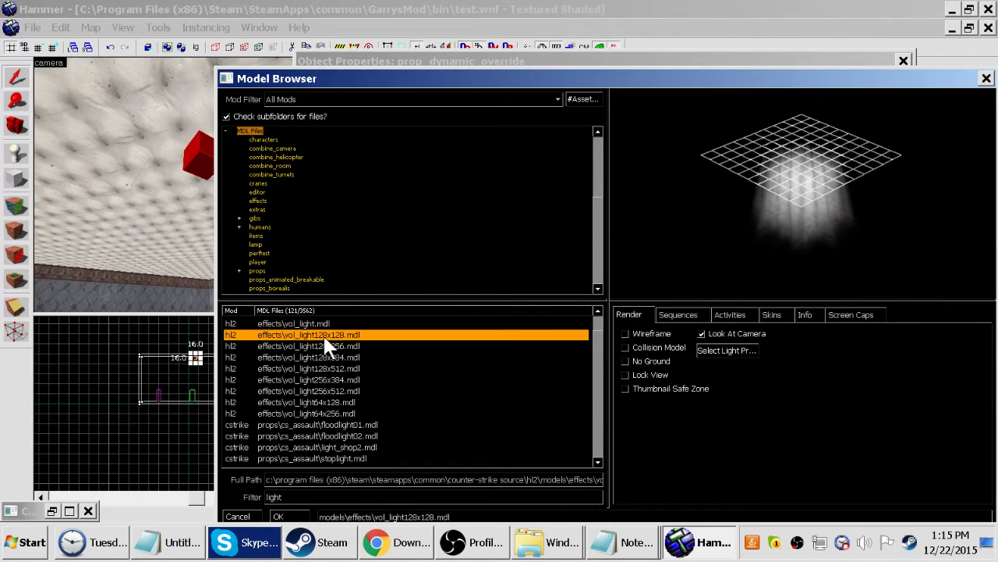
key("Down")
key("Down")
key("Down")
key("Down")
key("Down")
key("Down")
key("Down")
key("Down")
key("Down")
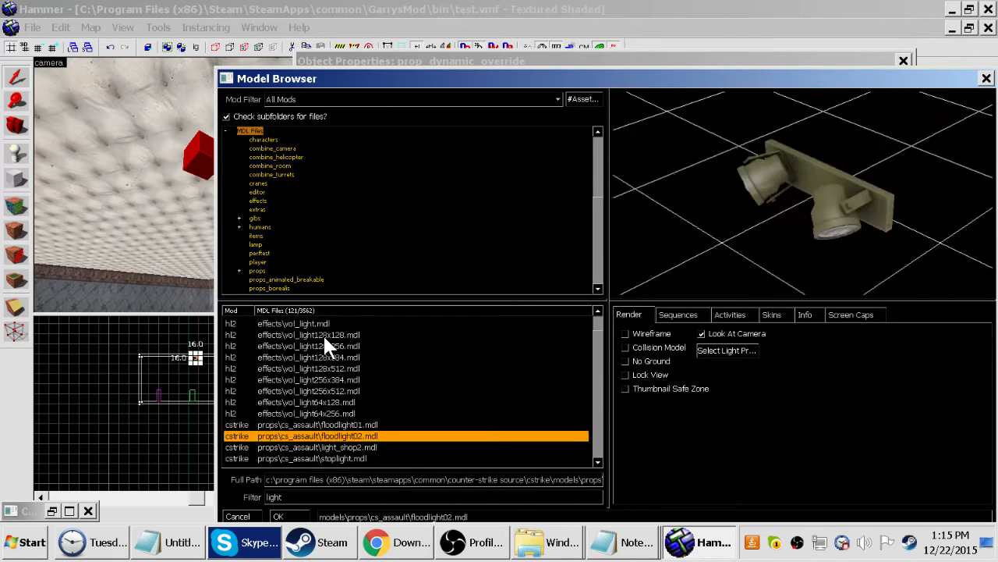
key("Down")
key("Up")
key("Up")
key("Up")
key("Down")
key("Down")
key("Down")
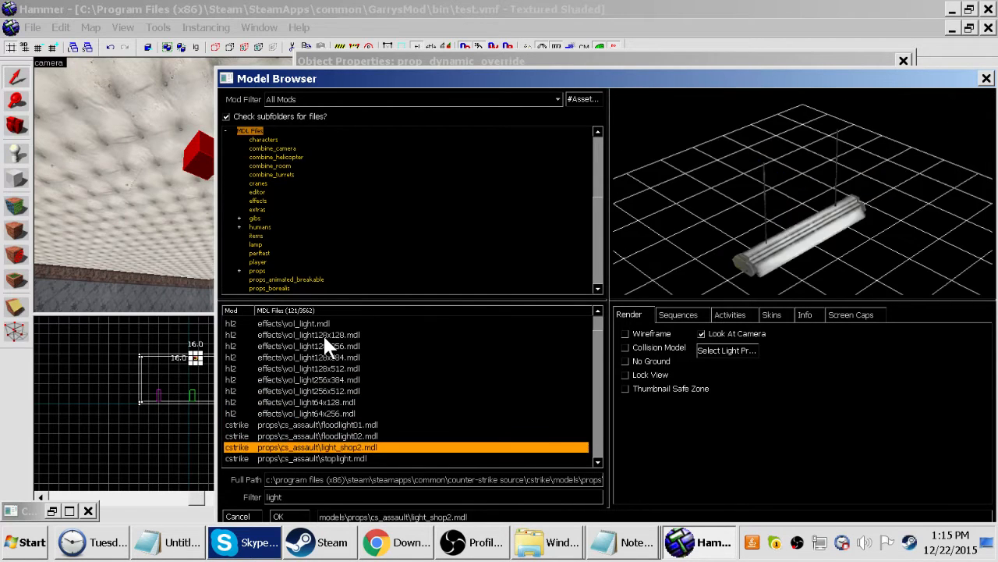
key("Down")
key("Down")
key("Down")
key("Down")
key("Down")
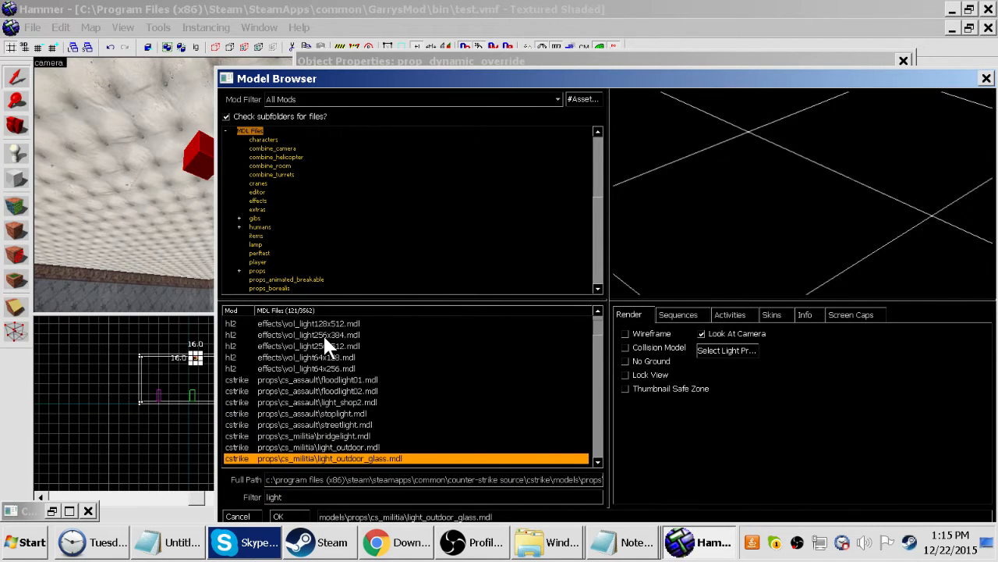
key("Up")
key("Down")
key("Down")
key("Down")
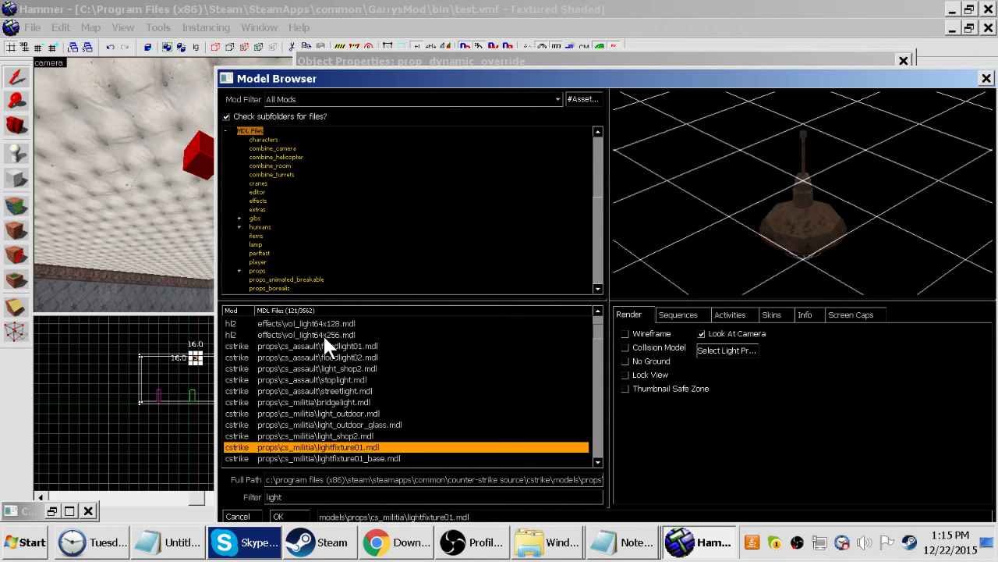
key("Return")
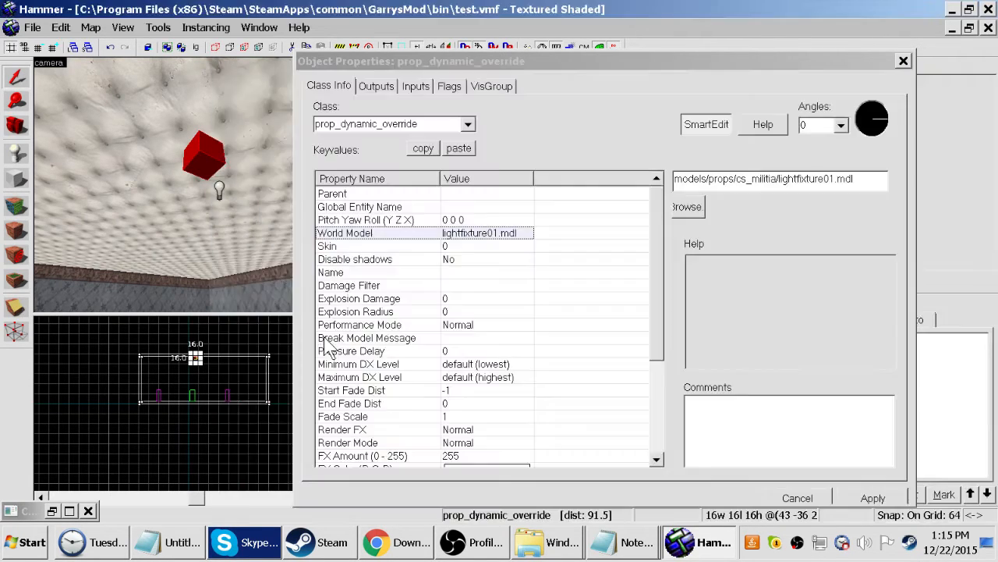
left_click(871, 493)
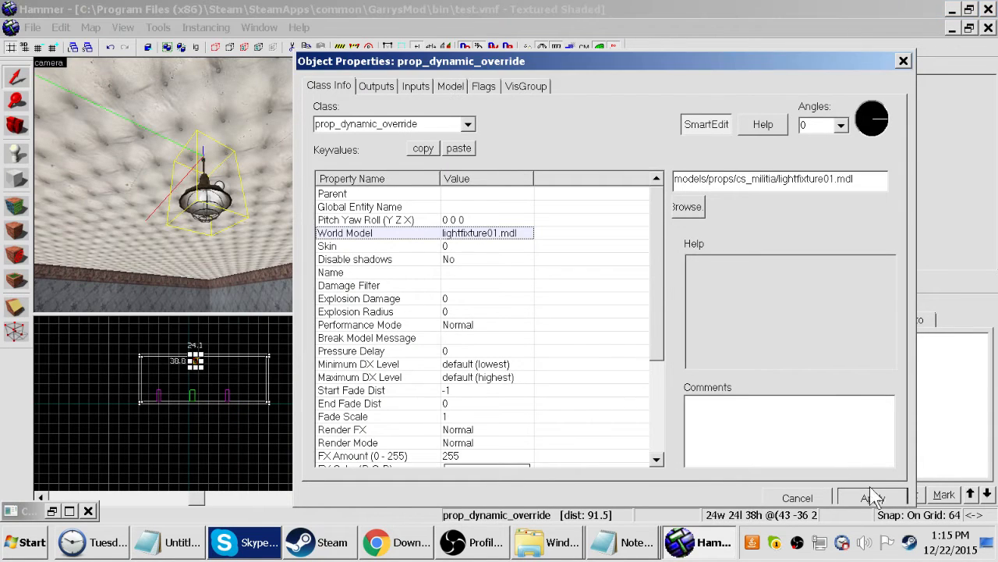
left_click(903, 61)
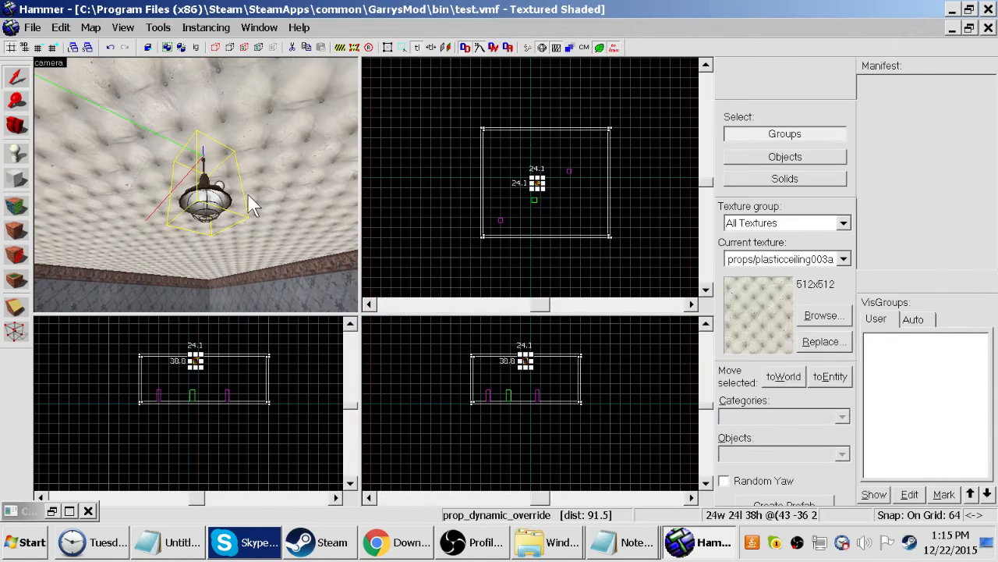
Inspect the lamp fixture from inside the room and enlarge it in the top view
key("d")
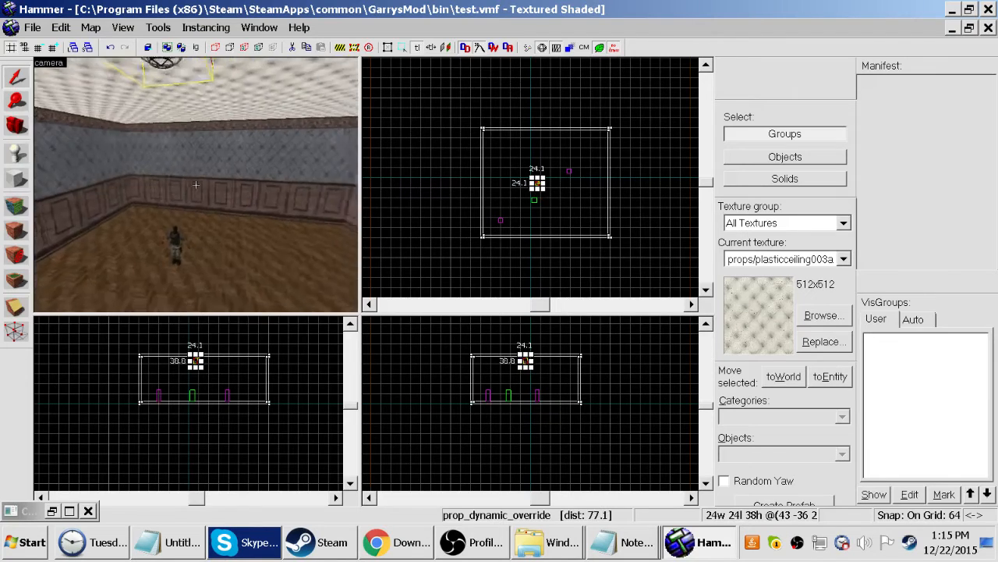
key("s")
key("z")
scroll(526, 198, "up", 4)
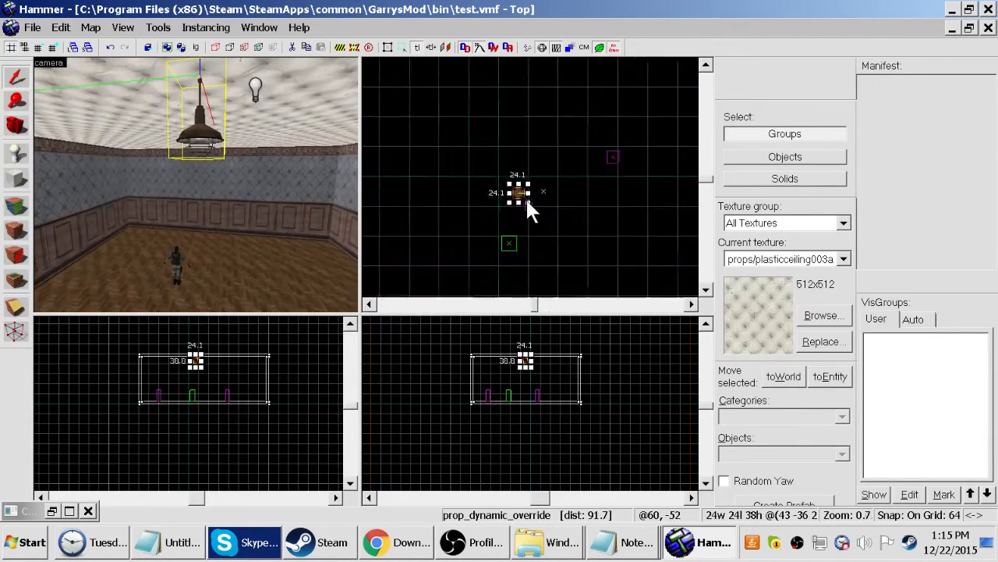
Reduce the snap grid to 32 units and move the hanging lamp prop in the top view to line up with the light entity
left_click_drag(512, 186, 550, 204)
scroll(555, 196, "up", 1)
scroll(554, 199, "down", 10)
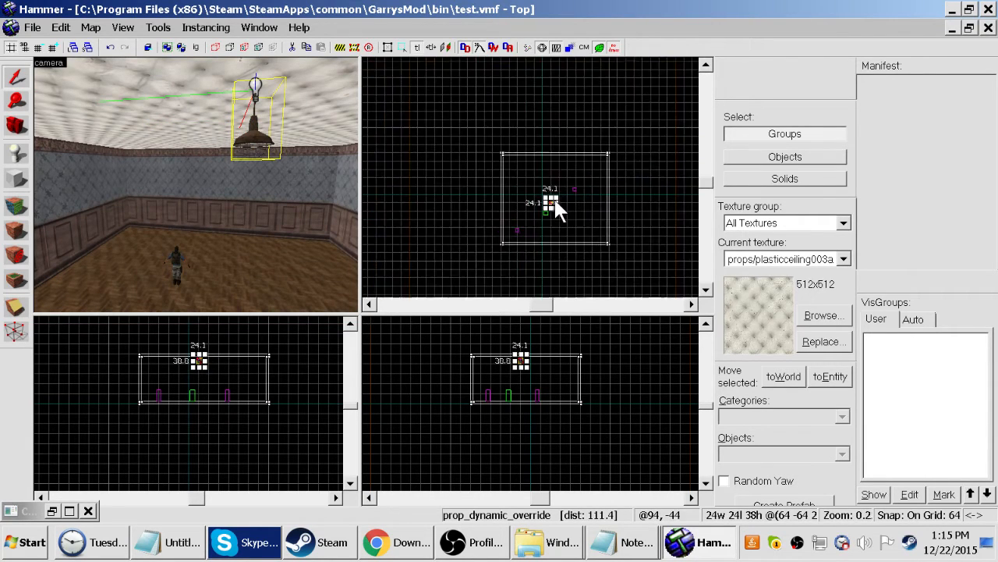
scroll(554, 198, "up", 10)
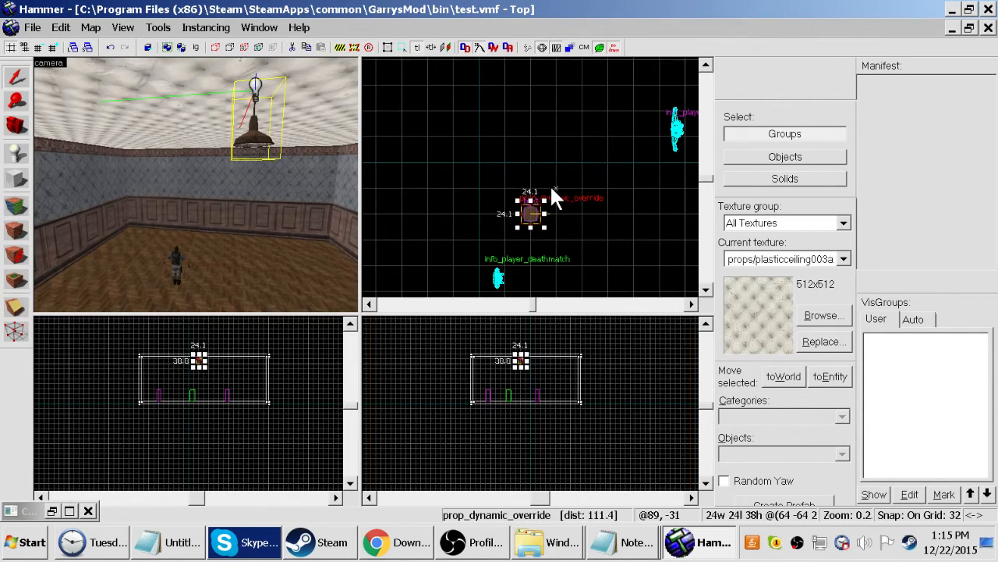
key("bracketleft")
left_click_drag(531, 206, 553, 187)
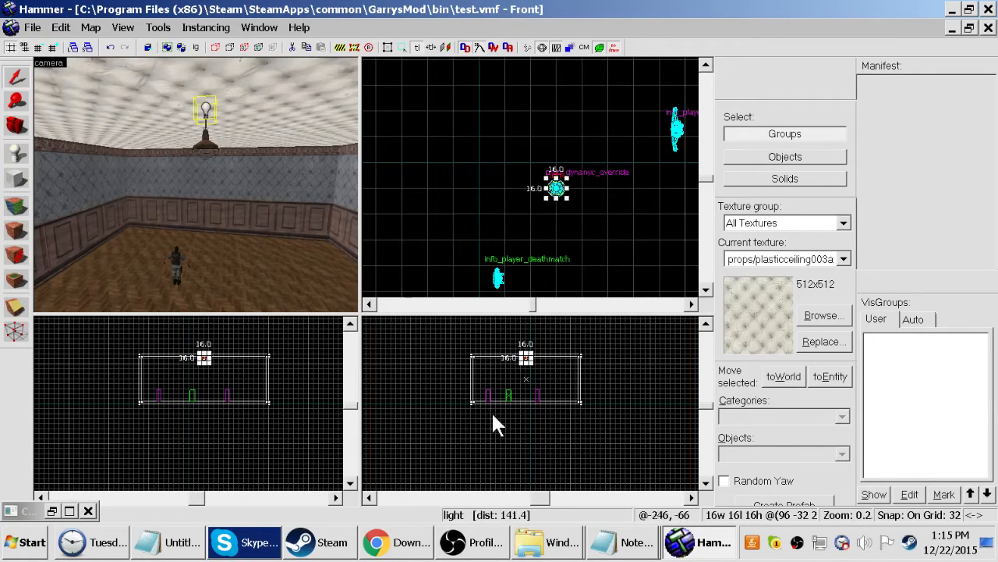
Lower the light entity in the front view so it sits inside the hanging lamp's cage
scroll(521, 363, "up", 7)
scroll(521, 349, "up", 1)
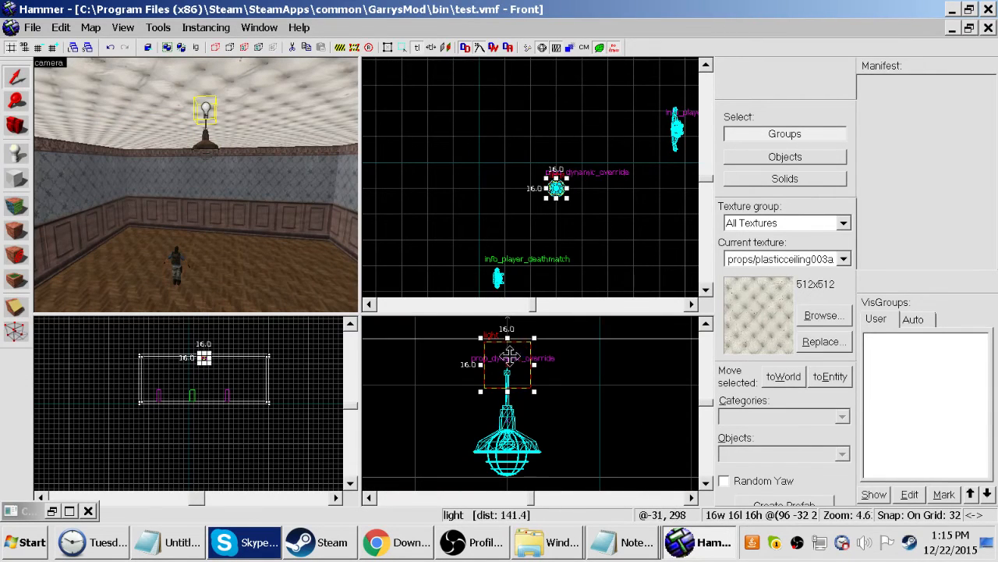
left_click_drag(521, 349, 514, 441)
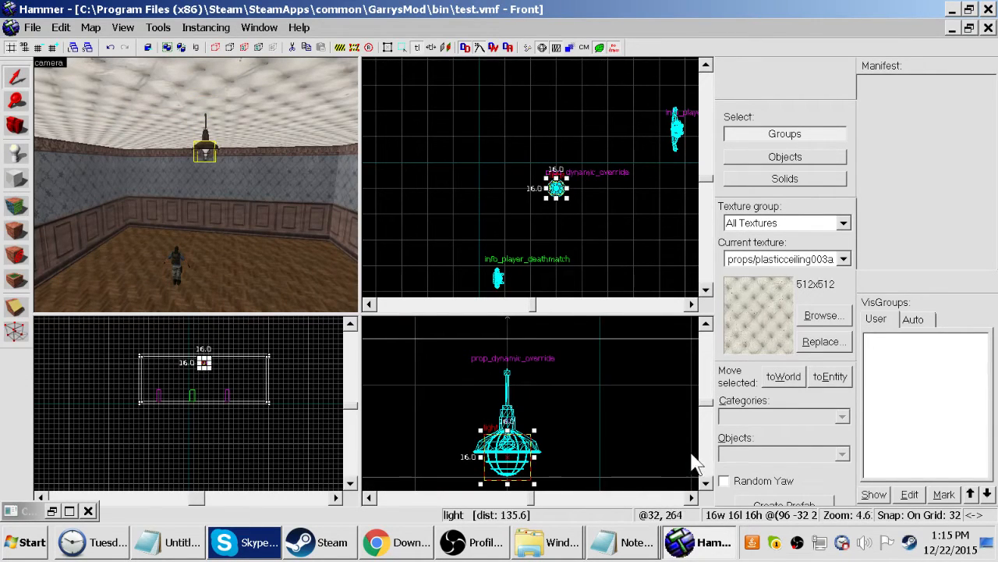
left_click(706, 483)
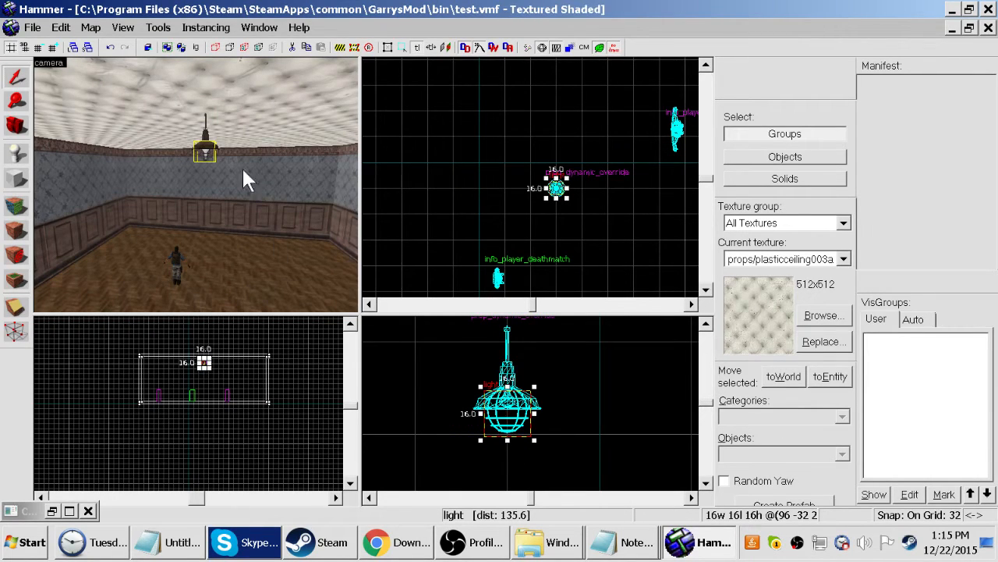
Examine the light entity's placement inside the lamp from several distances and angles in the 3D view
key("z")
key("w")
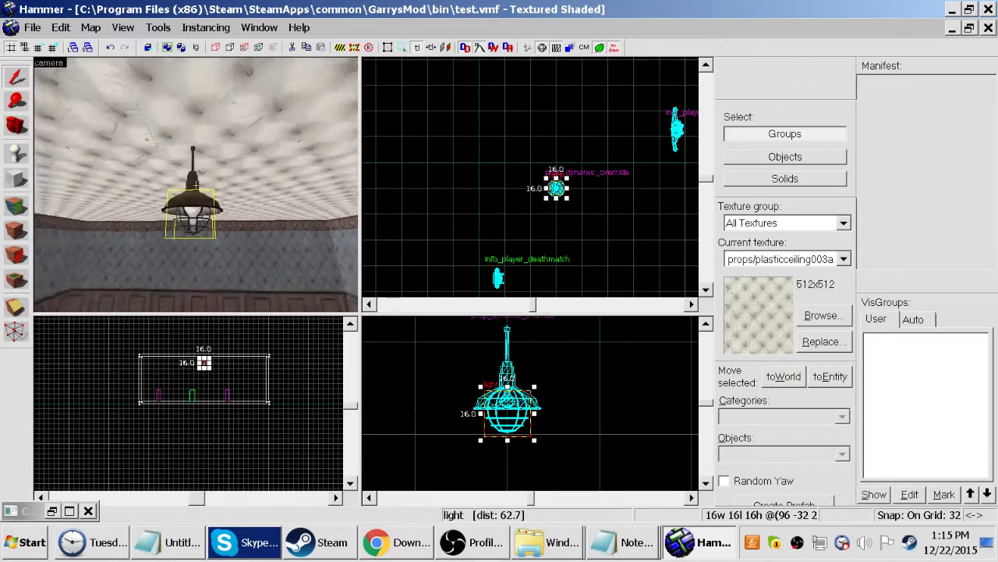
key("w")
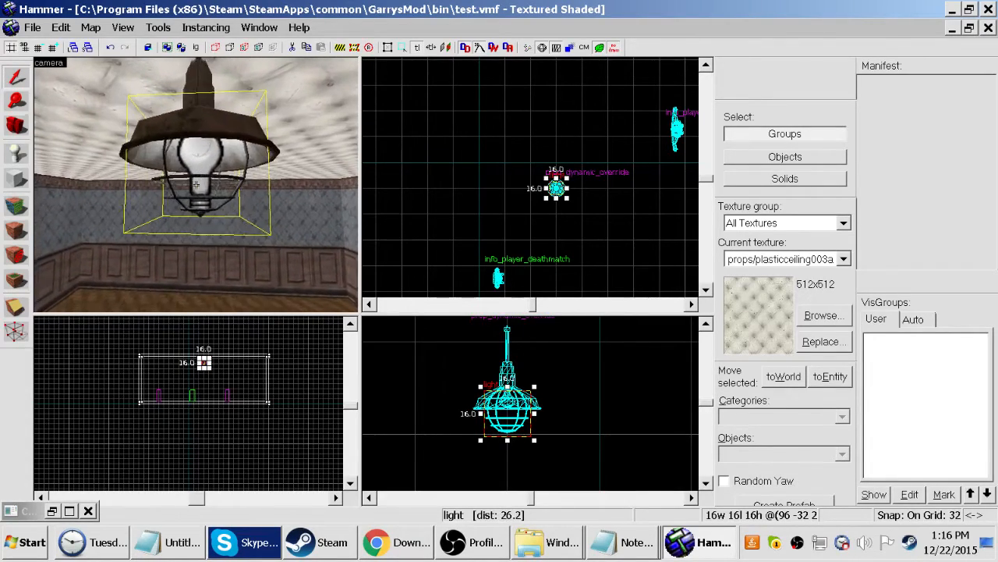
key("d")
key("s")
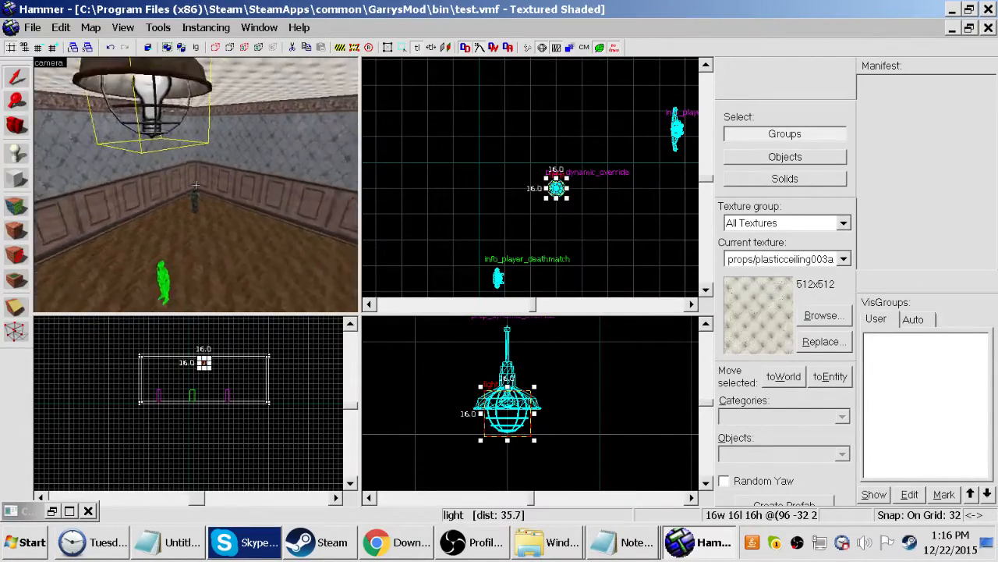
key("s")
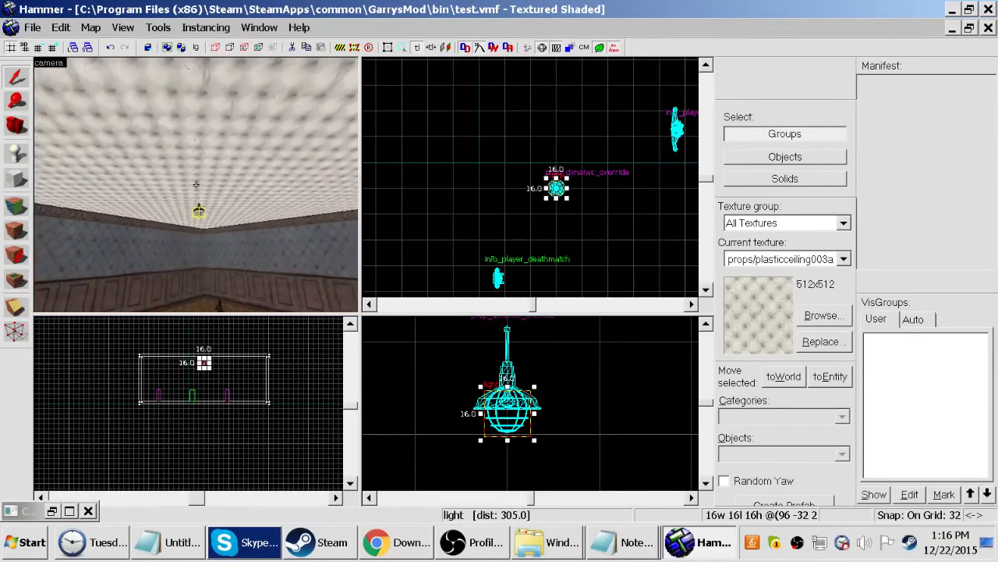
key("w")
key("w")
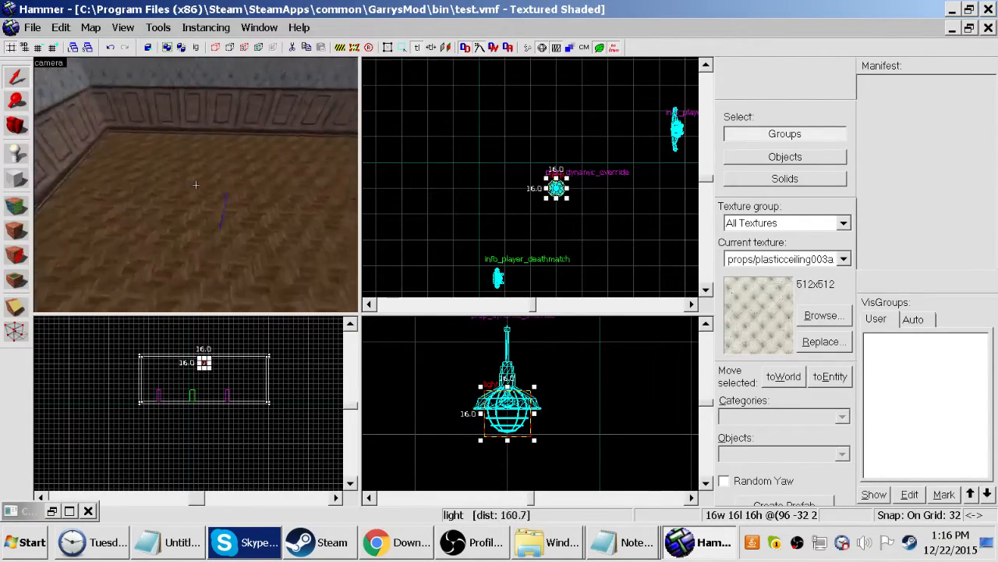
key("w")
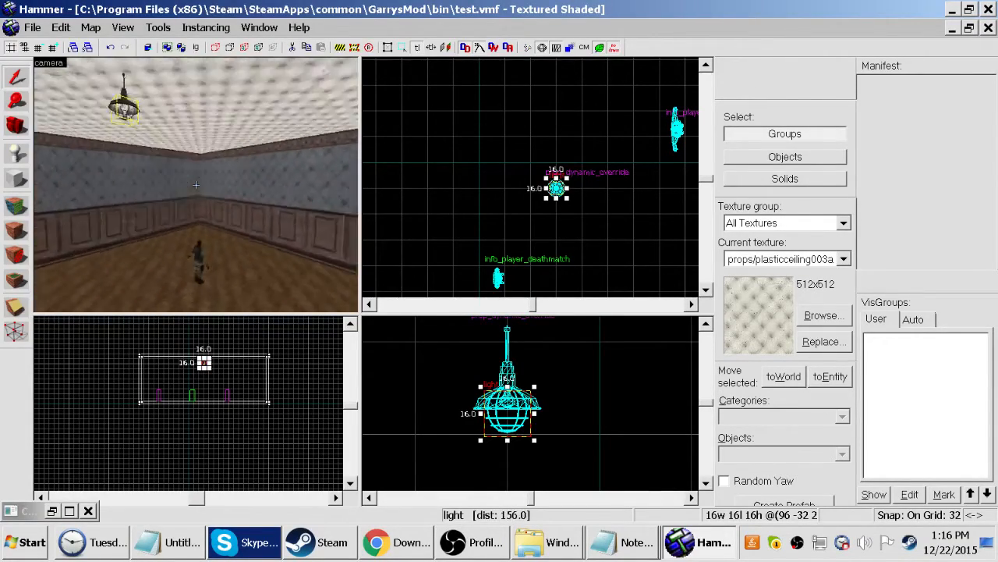
key("w")
Open the light entity's properties, review its Brightness, BrightnessHDR and BrightnessScaleHDR values, and close the dialog
key("alt+Return")
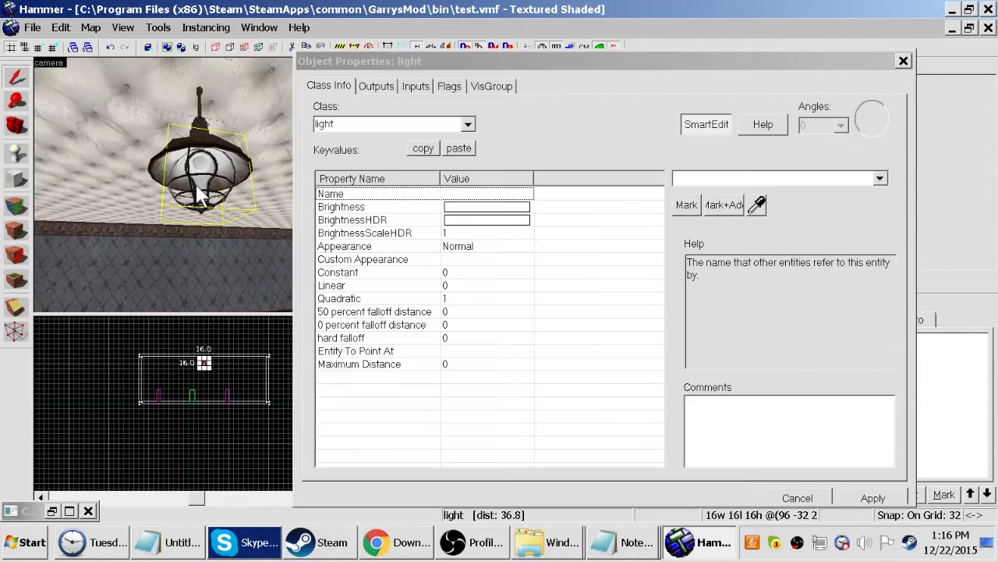
left_click(503, 207)
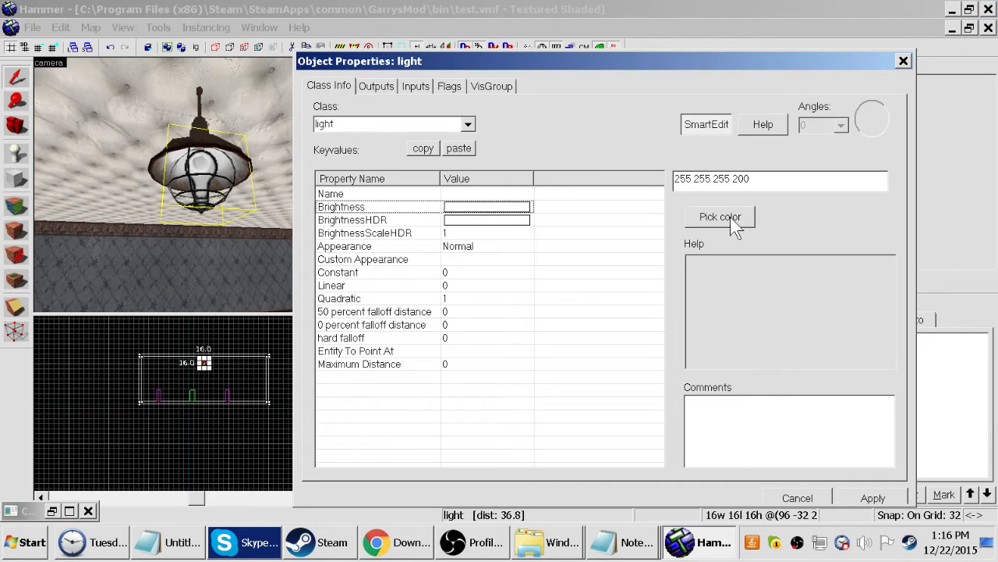
left_click(487, 216)
left_click(462, 235)
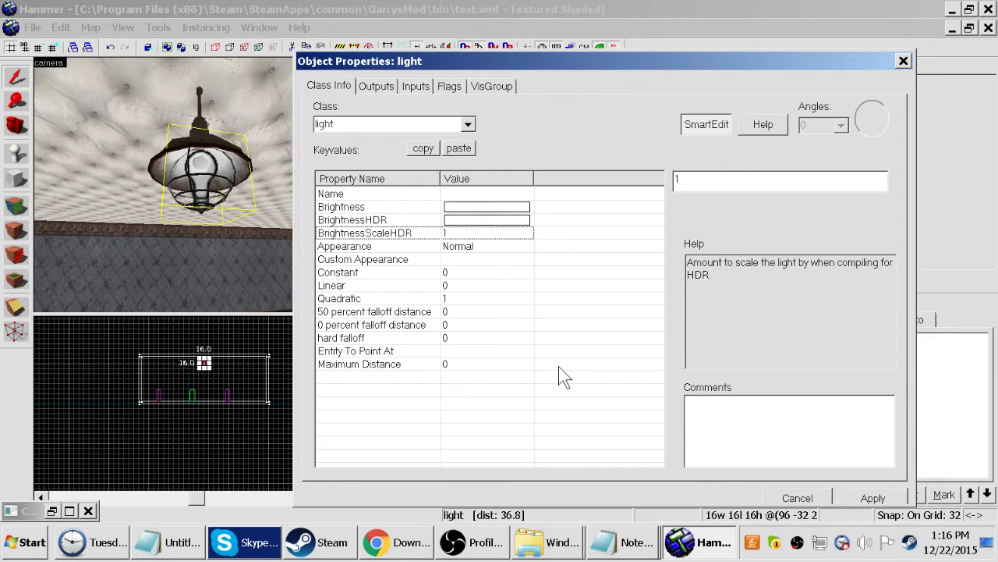
left_click(904, 61)
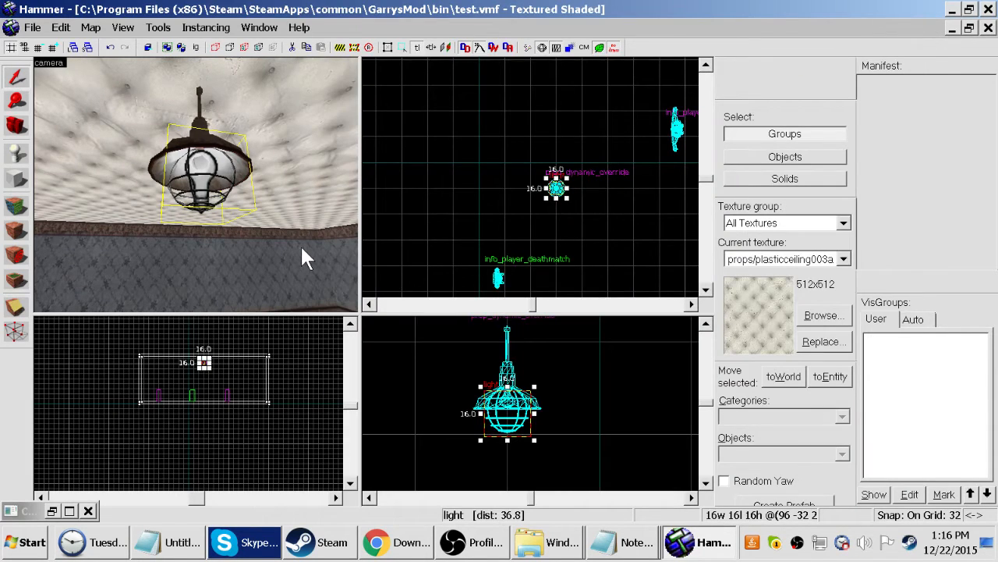
Select the grouped room brushes in the 3D view and copy the group
key("z")
key("s")
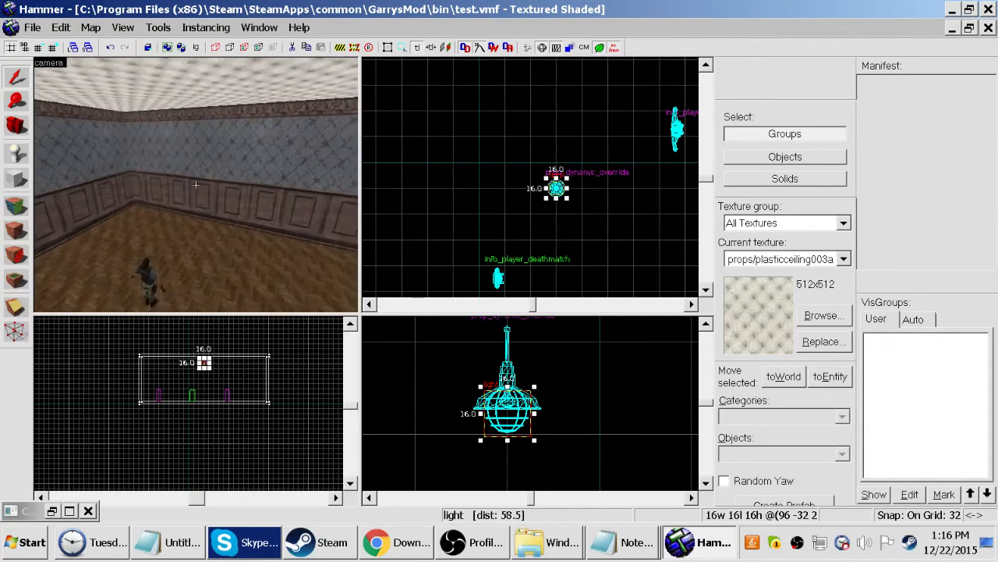
left_click(196, 185)
key("s")
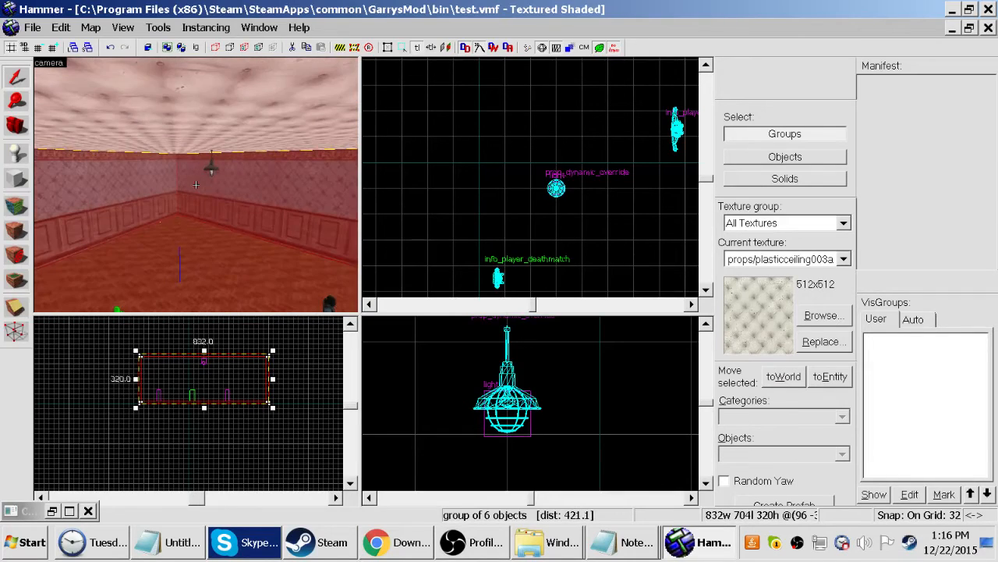
key("w")
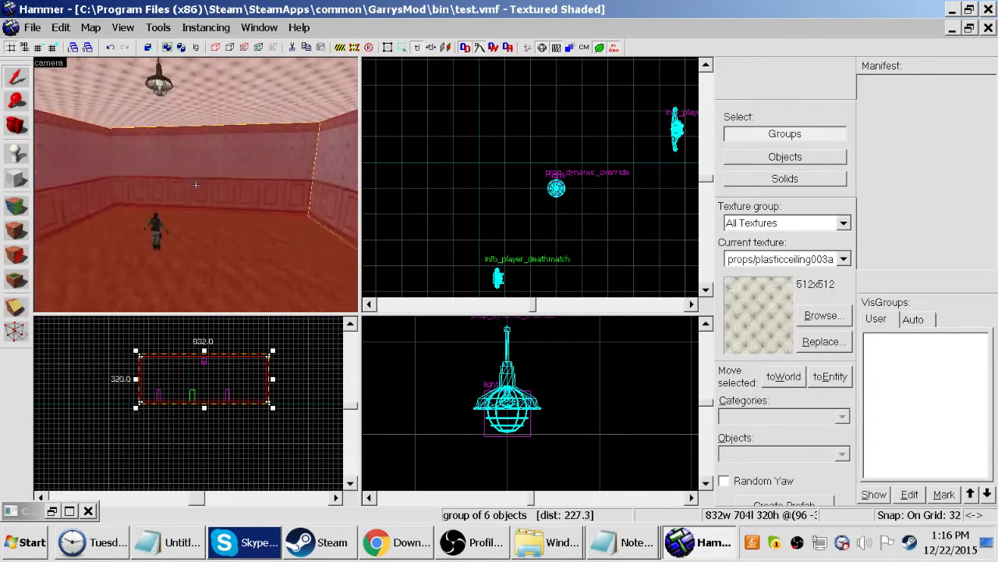
key("w")
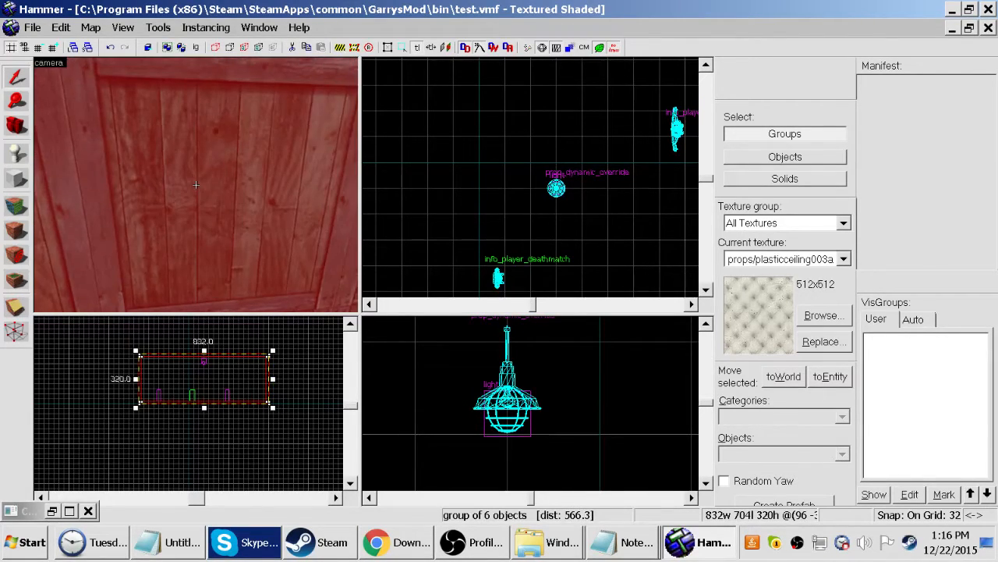
key("w")
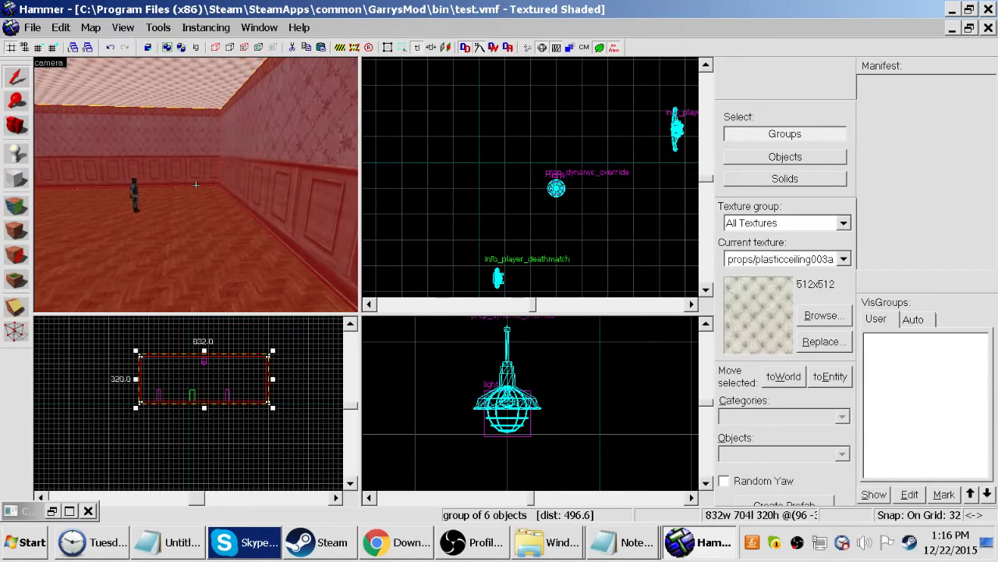
left_click(59, 27)
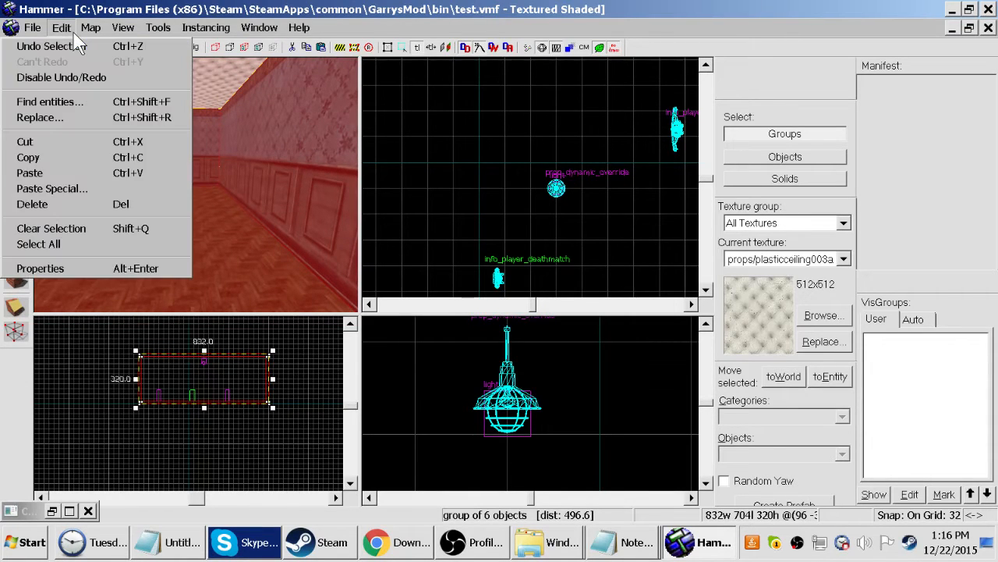
left_click(60, 161)
Paste a duplicate of the grouped room into the map
key("z")
key("s")
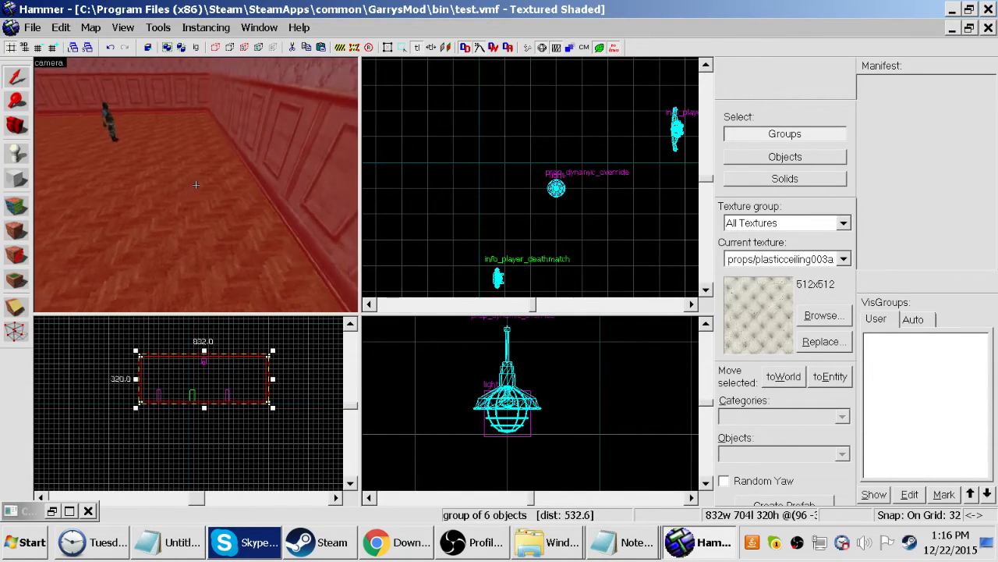
key("ctrl+v")
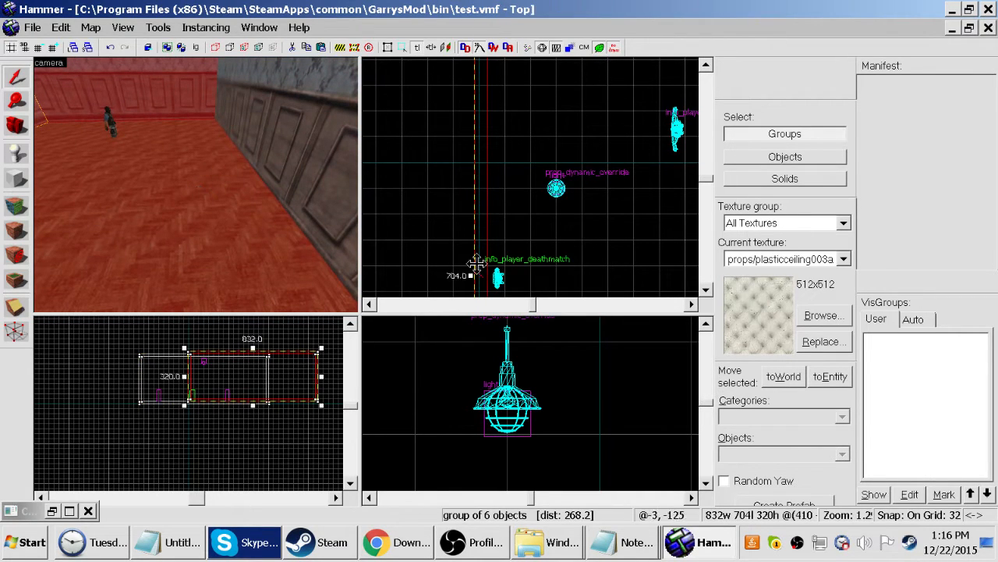
scroll(518, 233, "down", 5)
scroll(522, 232, "down", 1)
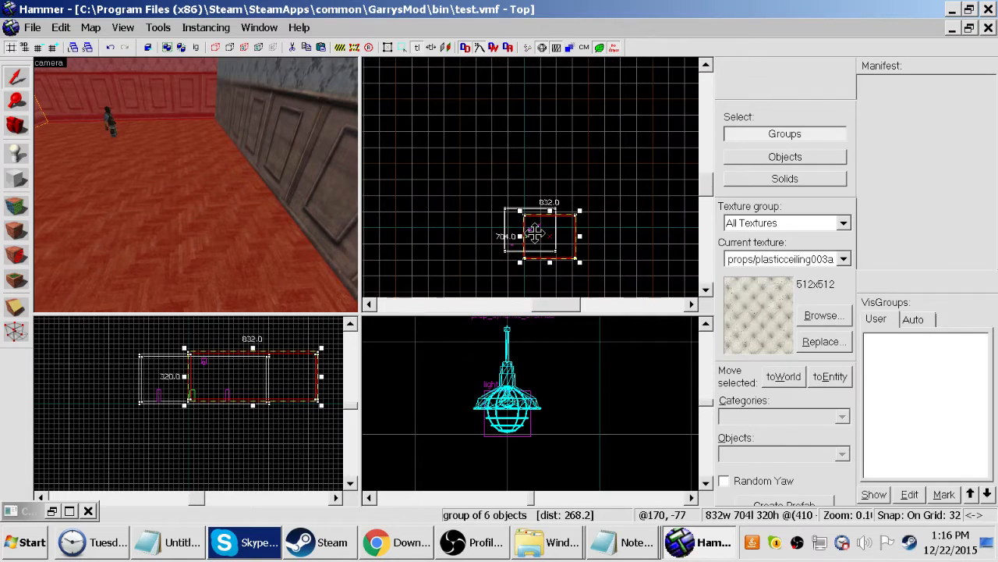
scroll(546, 221, "up", 3)
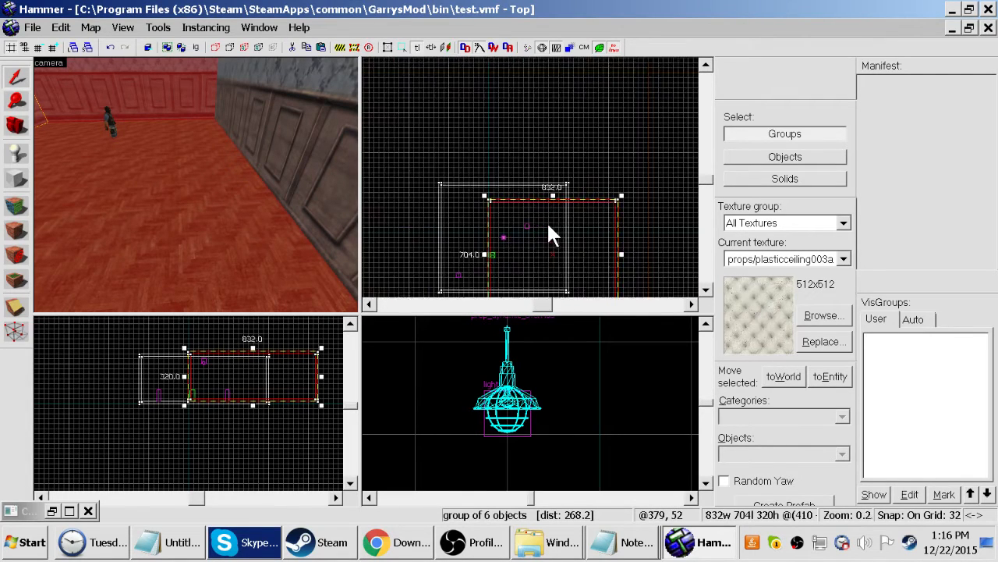
Move the pasted room in the top view to sit flush beside the original room's east wall, with their north and south edges aligned
left_click_drag(547, 221, 624, 197)
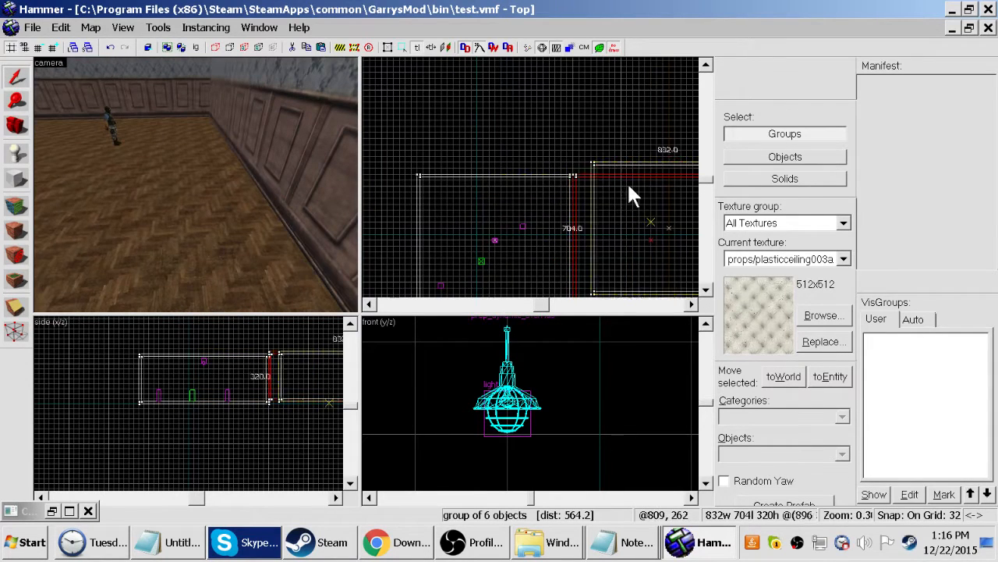
key("Right")
key("Right")
key("Right")
scroll(586, 180, "up", 2)
key("Left")
key("Left")
key("Left")
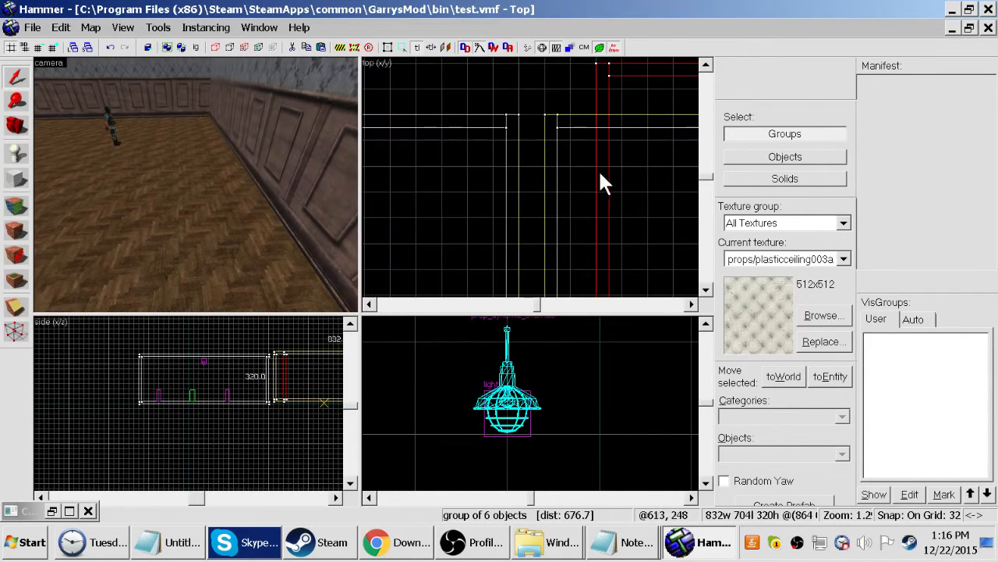
scroll(495, 180, "down", 3)
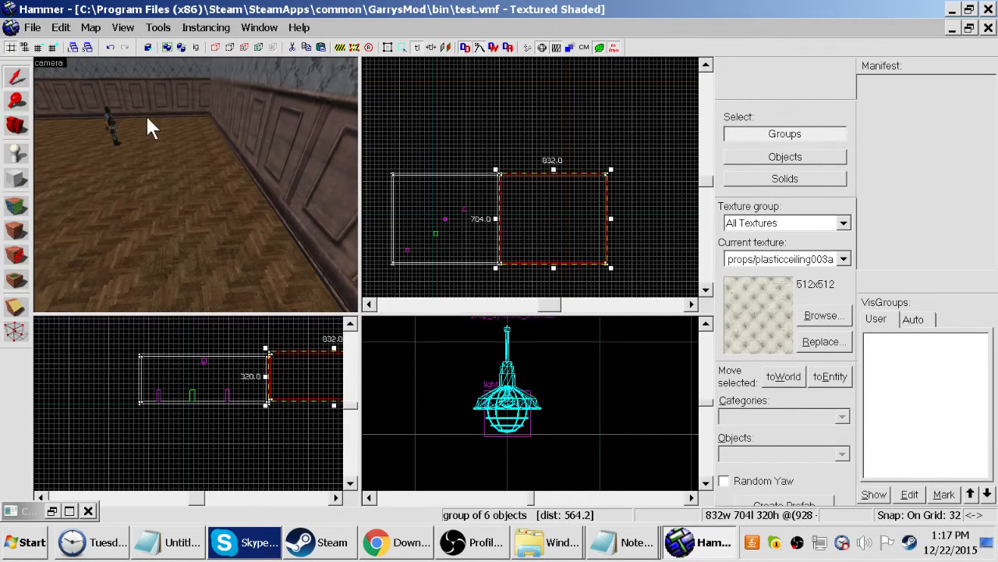
Inspect the junction between the original and copied rooms from outside and inside in the 3D view
key("z")
key("s")
key("s")
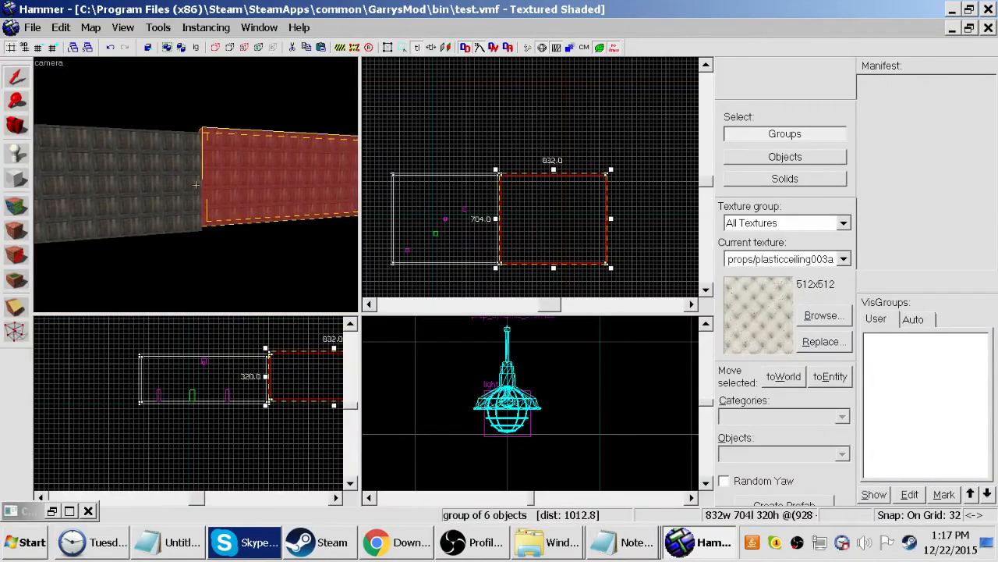
key("w")
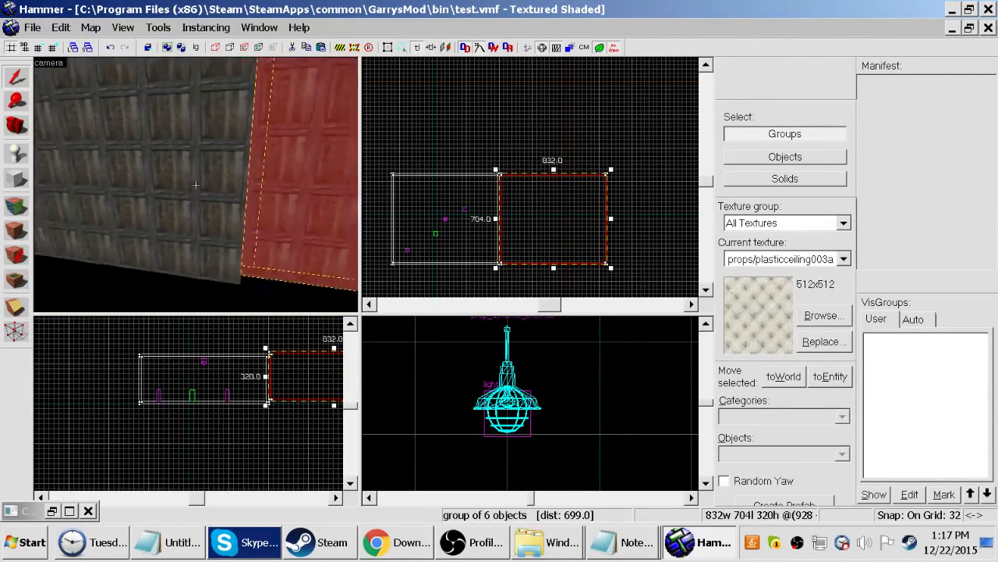
key("w")
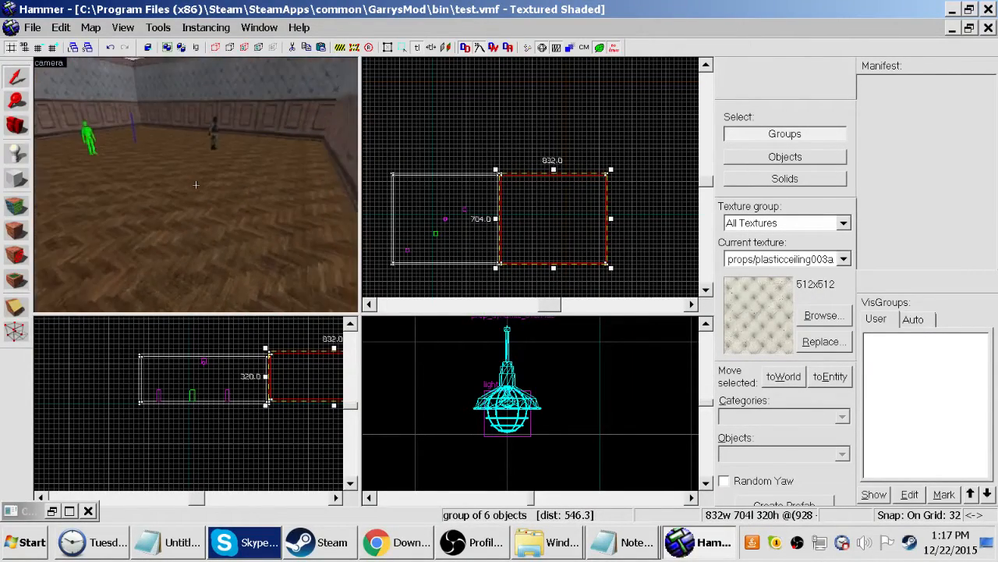
key("w")
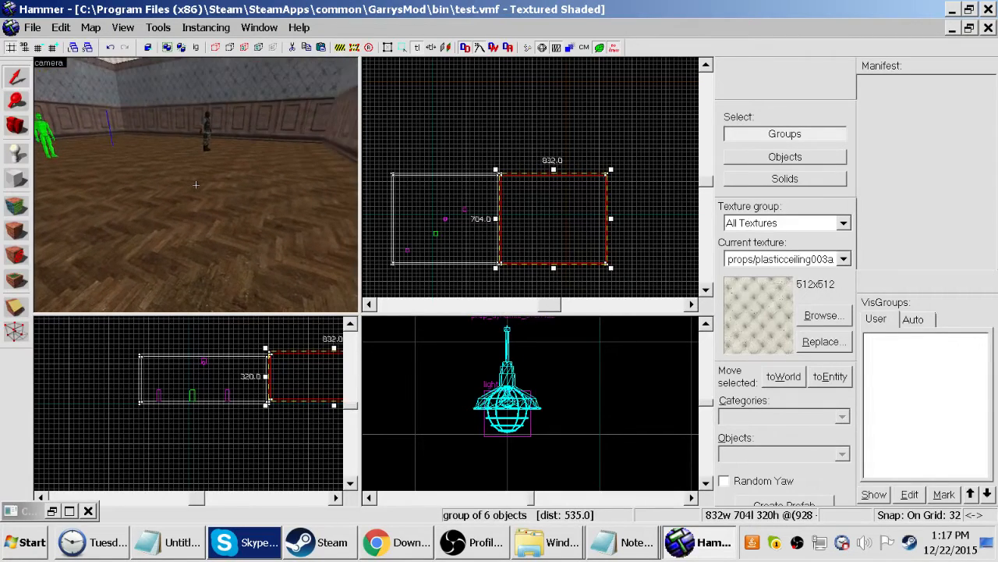
key("s")
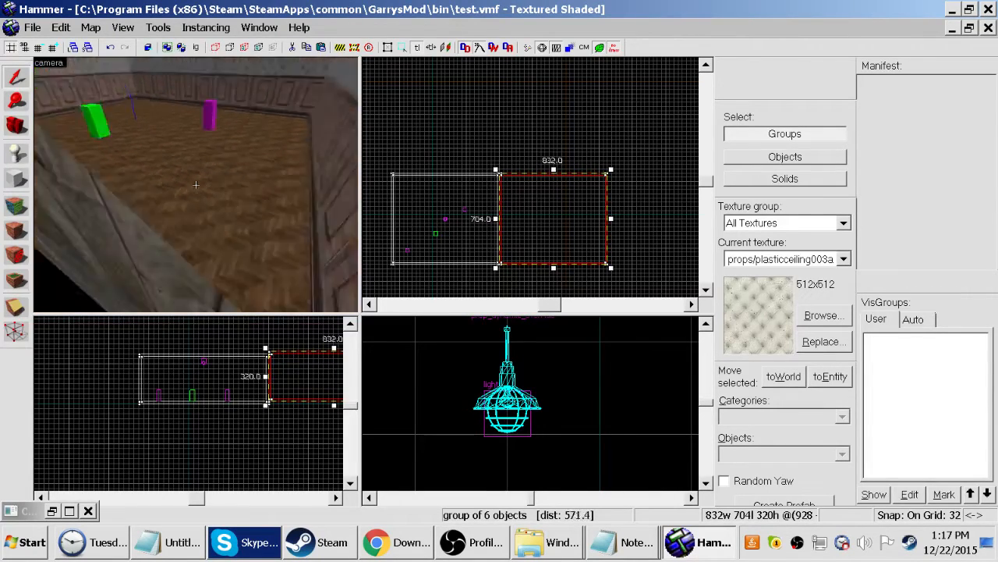
key("w")
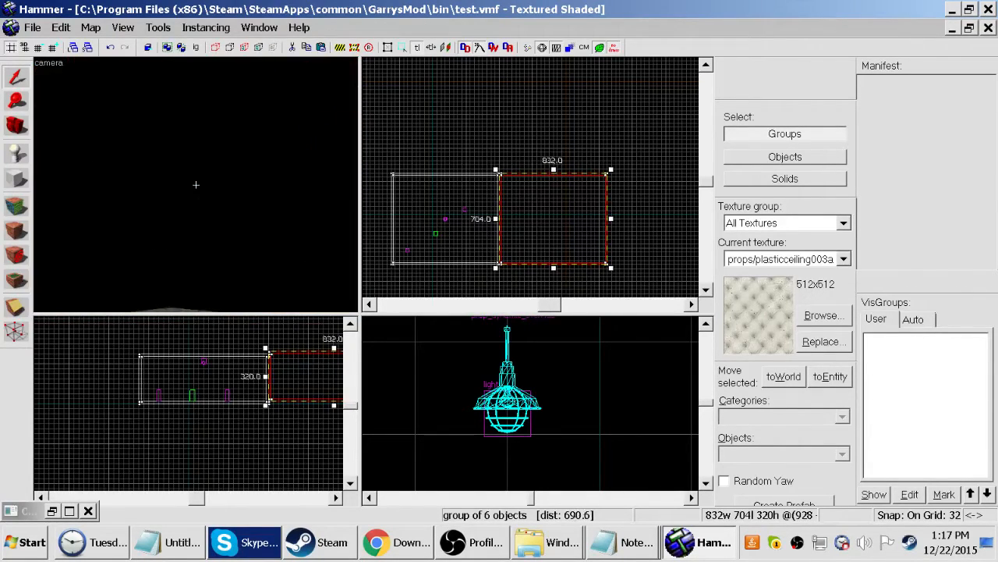
Undo the paste of the extra third room copy above the two rooms
key("s")
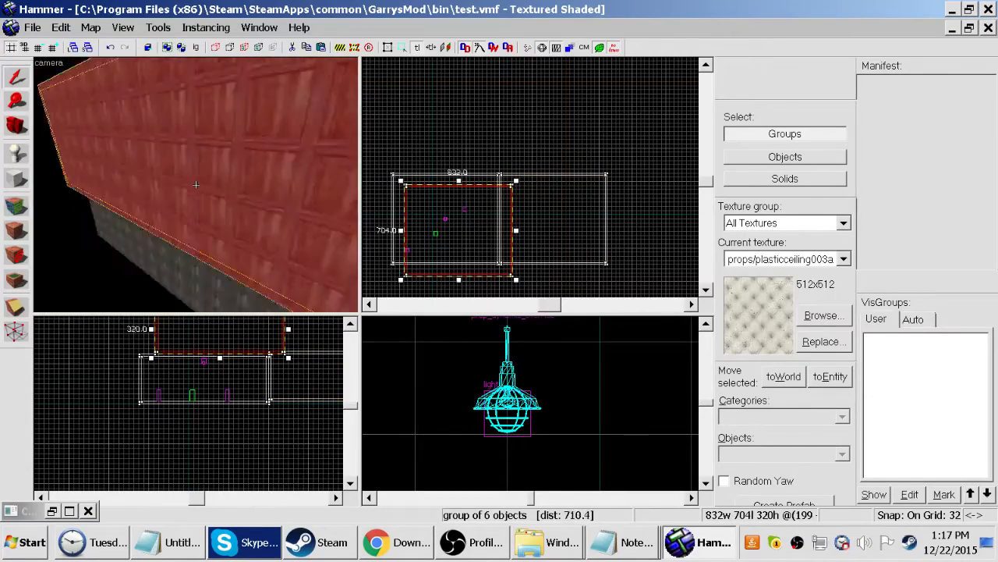
key("w")
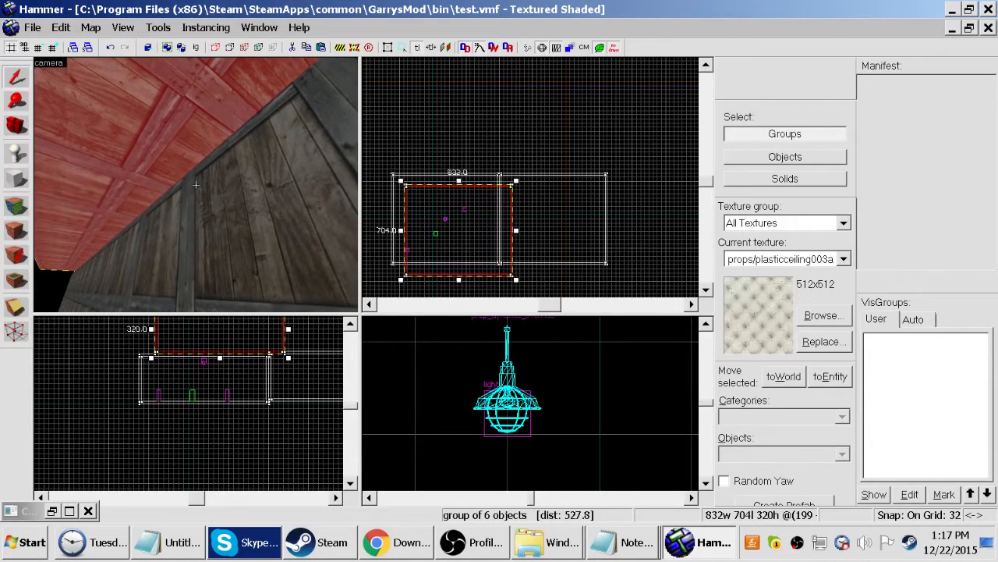
key("ctrl+z")
key("s")
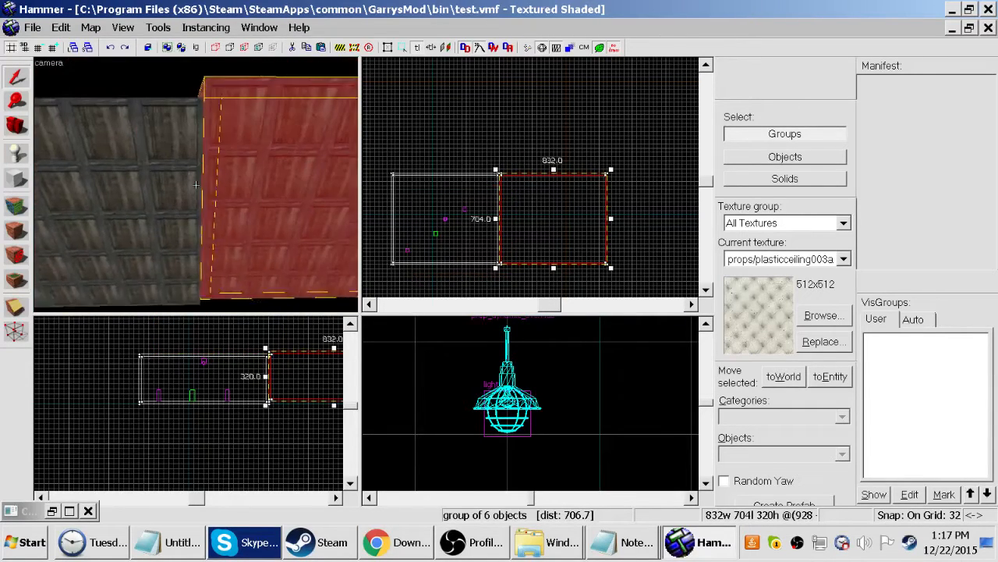
Examine the double wall where the two rooms meet, in the side view and from outside and inside both rooms in 3D
key("z")
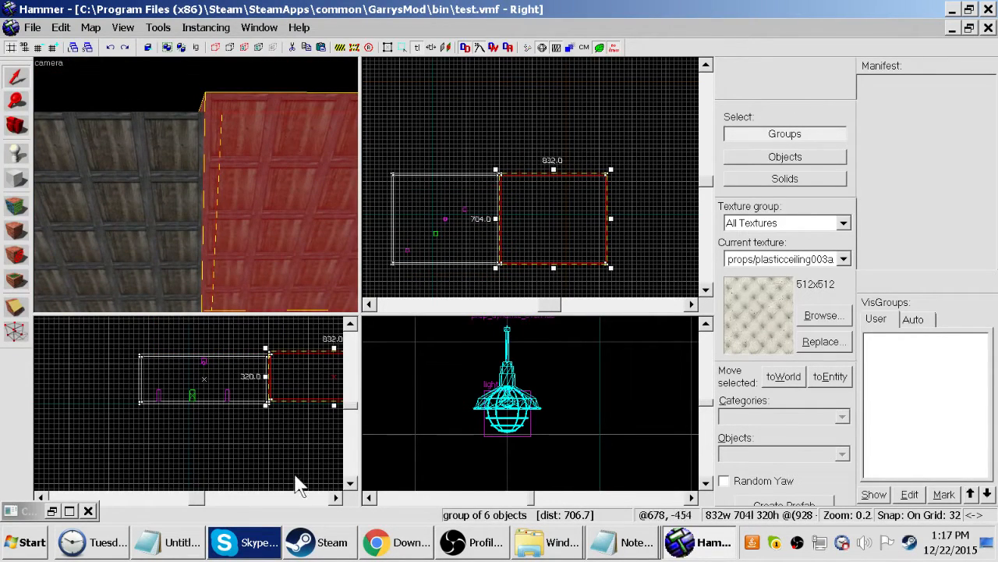
scroll(278, 398, "up", 8)
left_click_drag(243, 405, 245, 423)
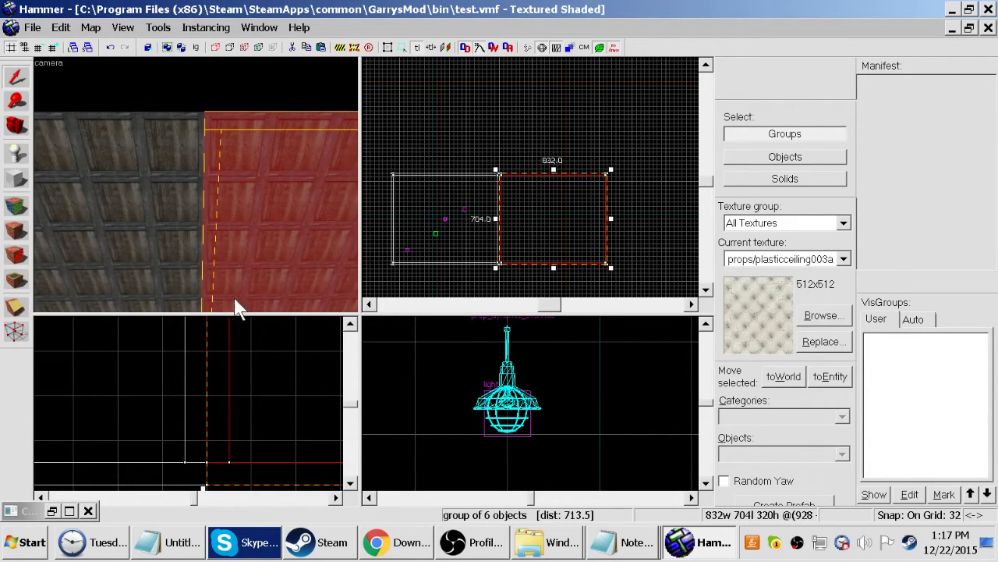
key("z")
key("w")
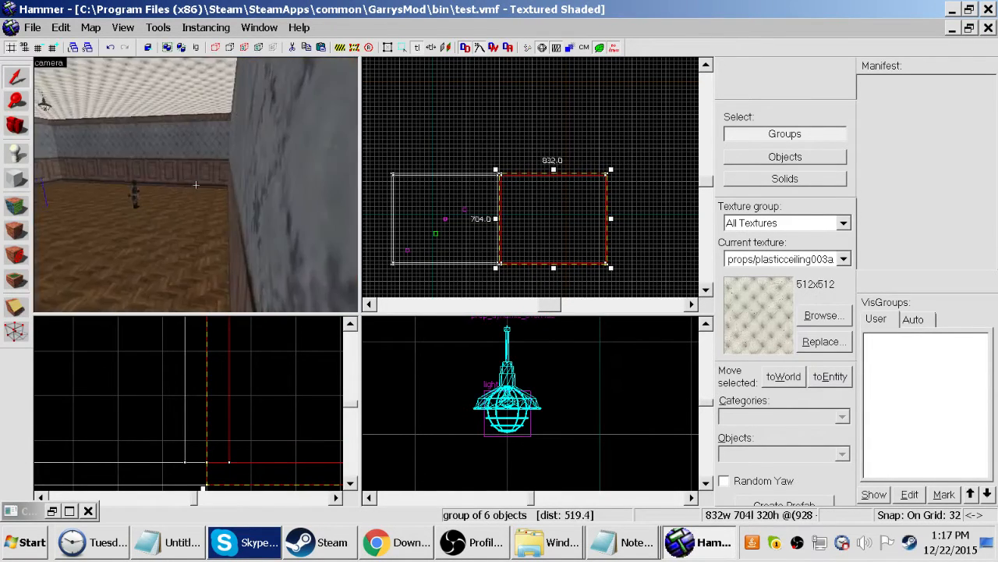
key("s")
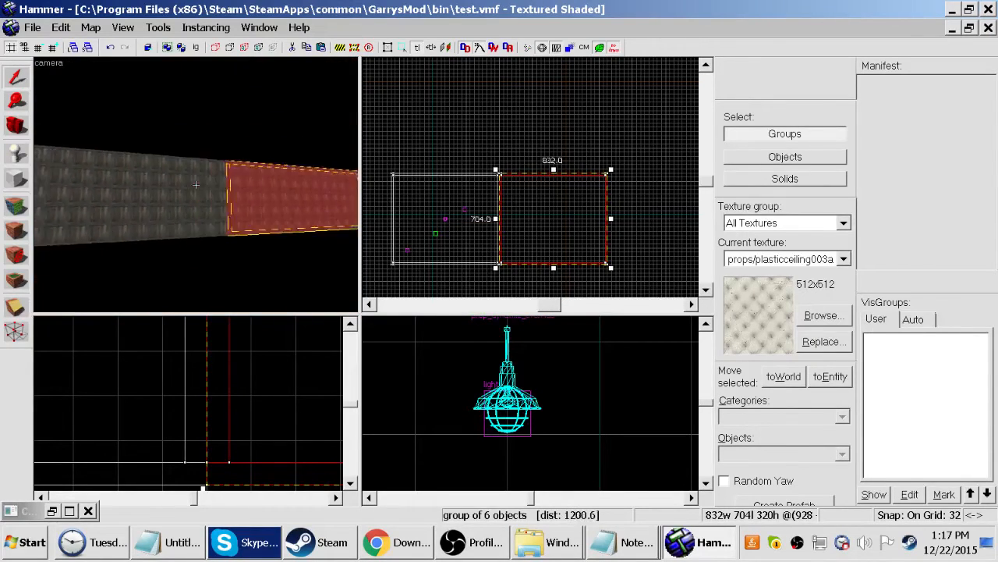
key("a")
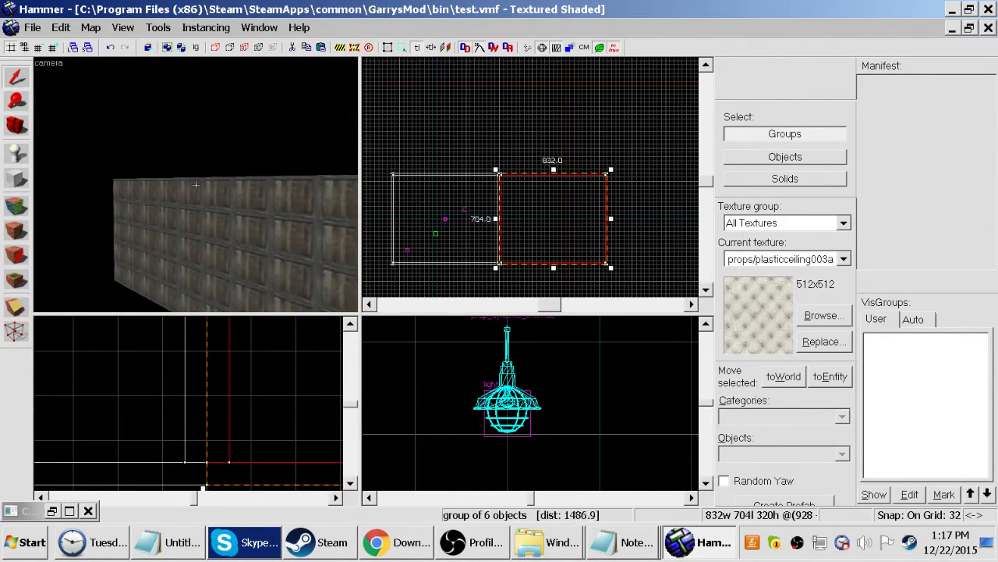
key("w")
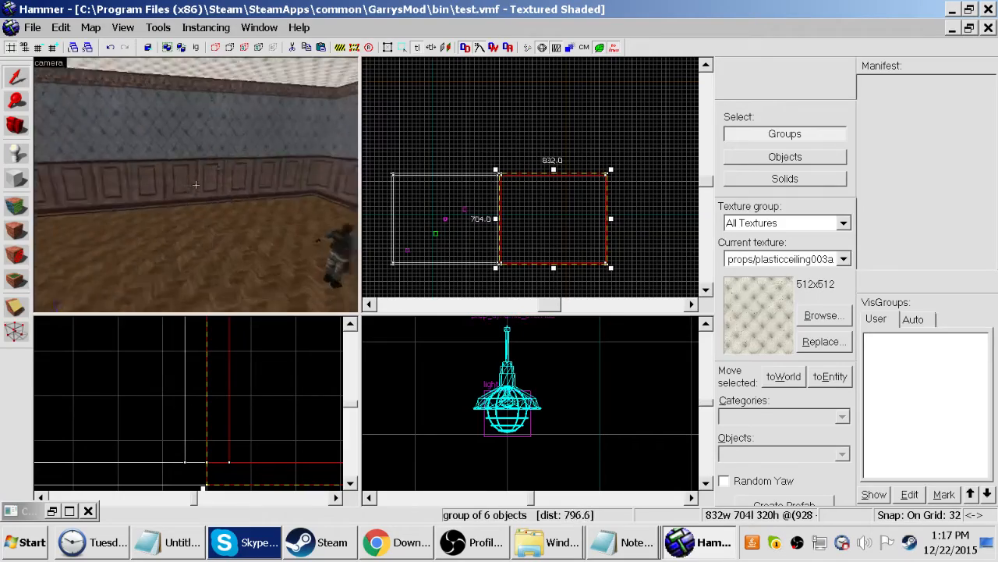
key("s")
key("w")
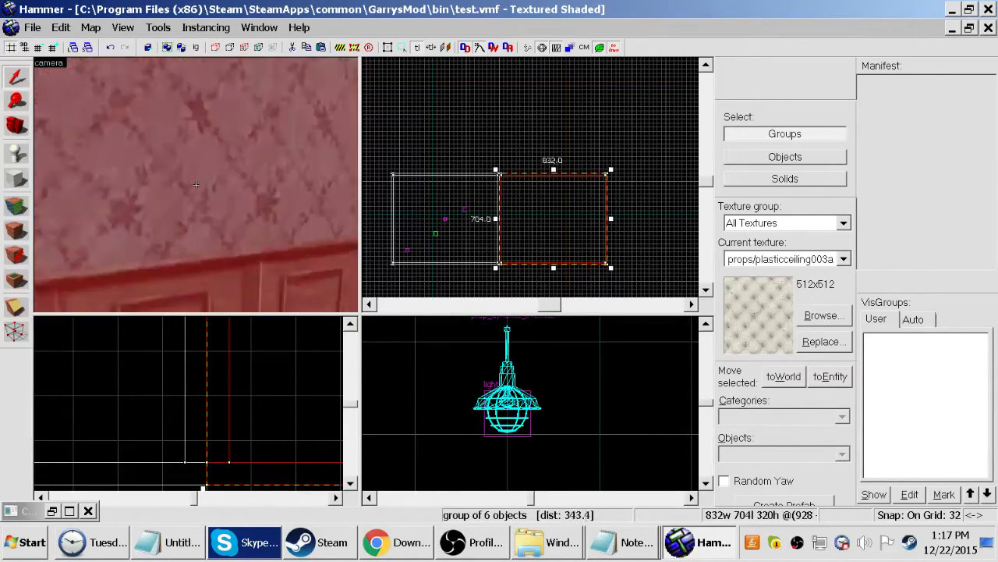
key("s")
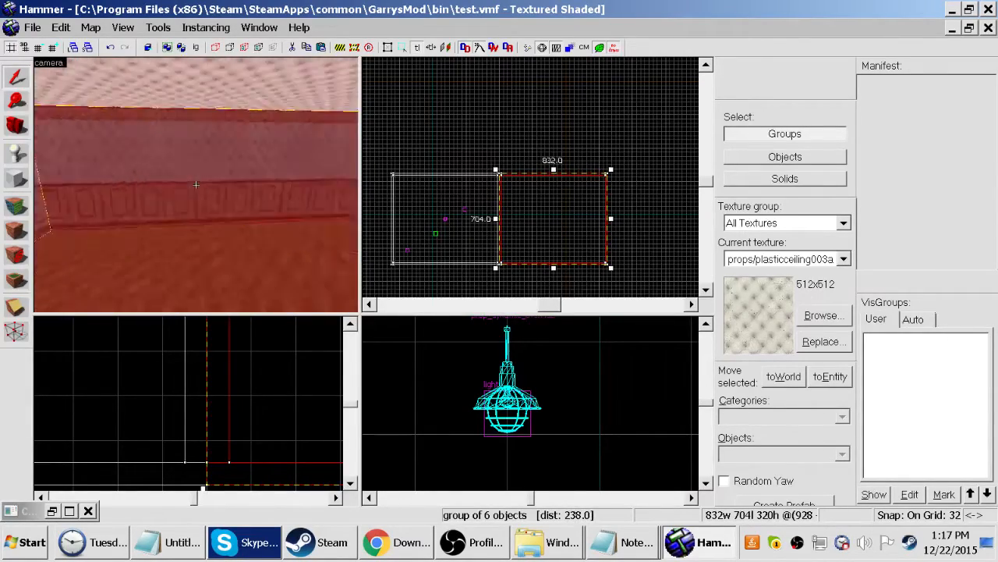
key("w")
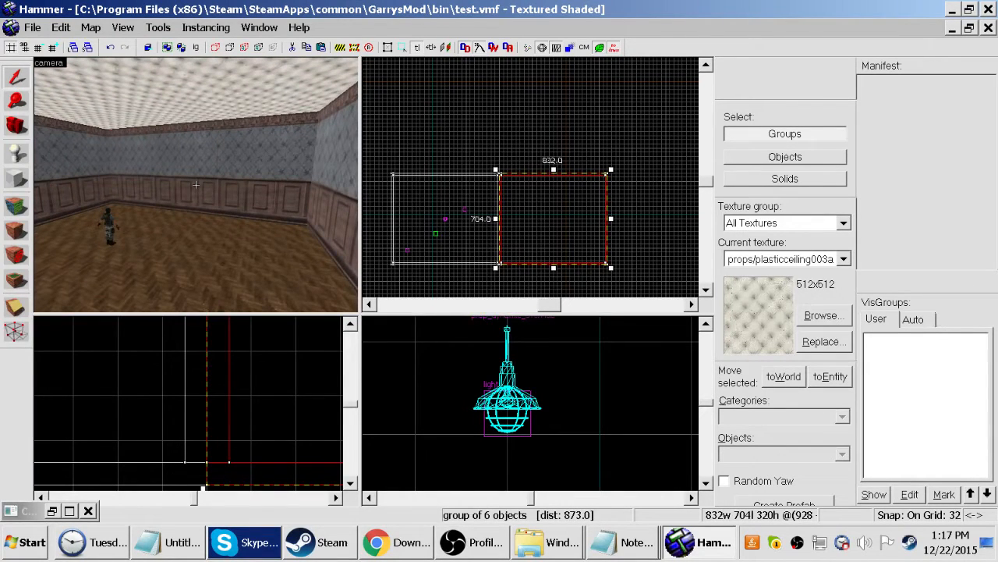
key("z")
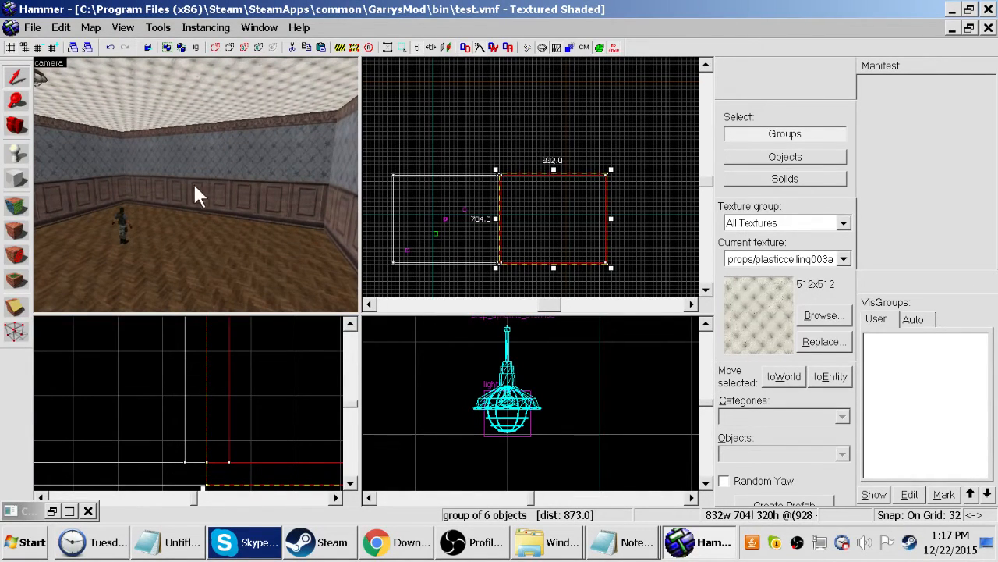
Compare the original room's wall and ceiling height with the character models standing inside it
left_click(17, 179)
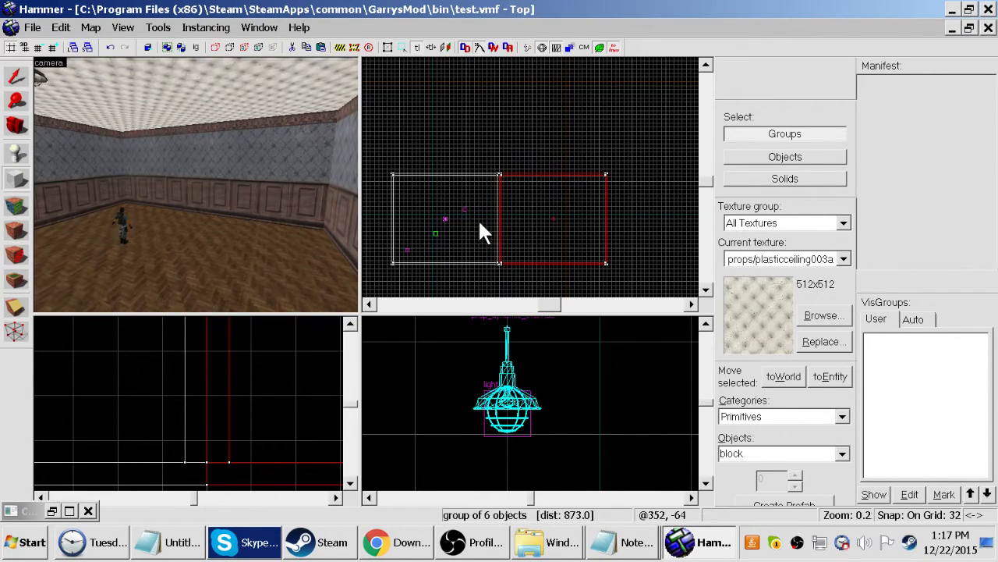
scroll(492, 226, "down", 8)
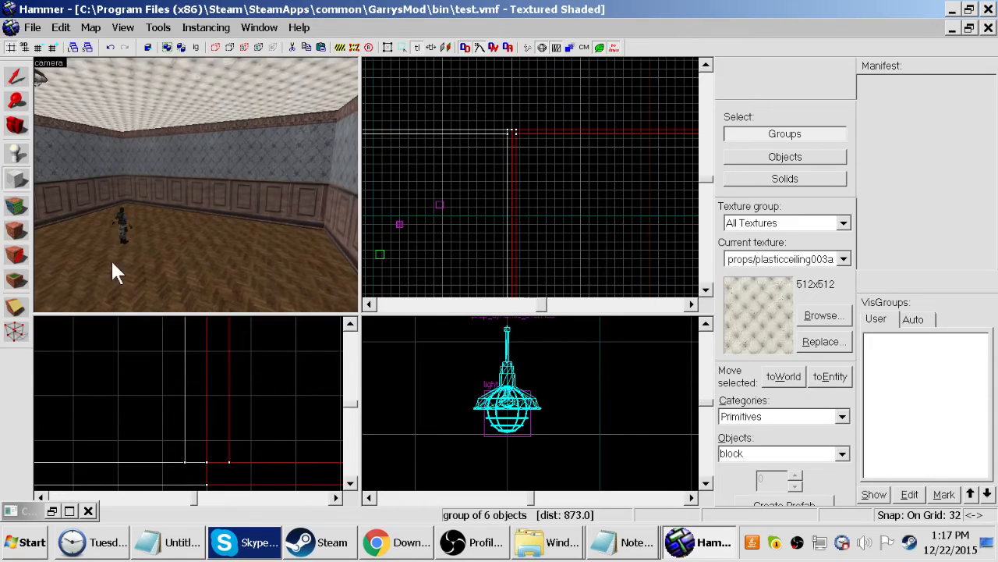
key("w")
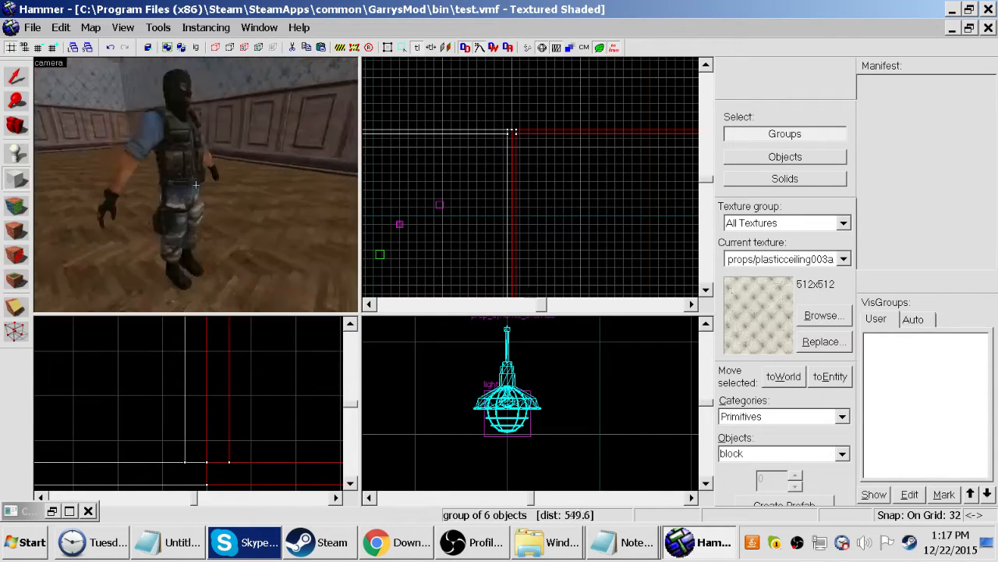
key("w")
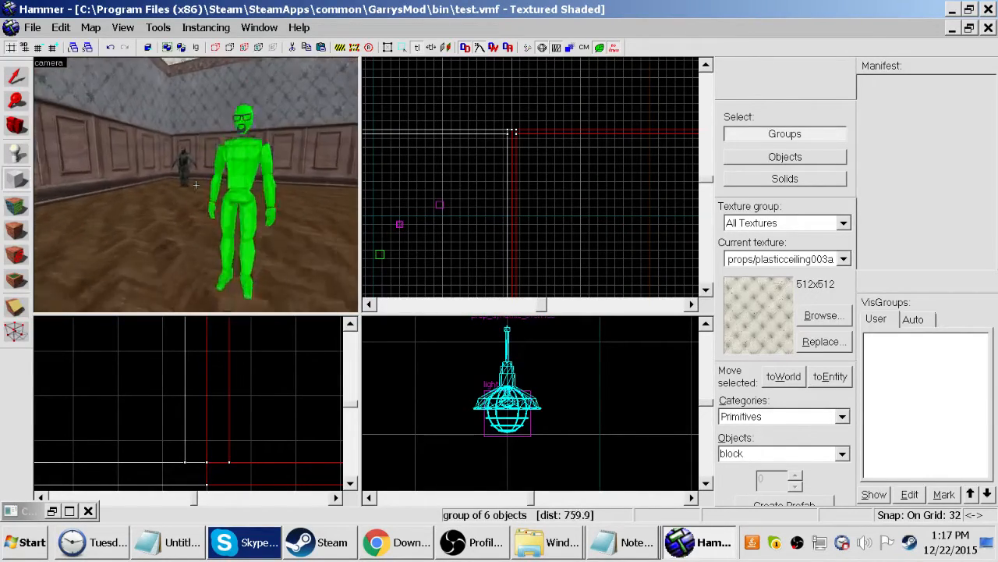
key("w")
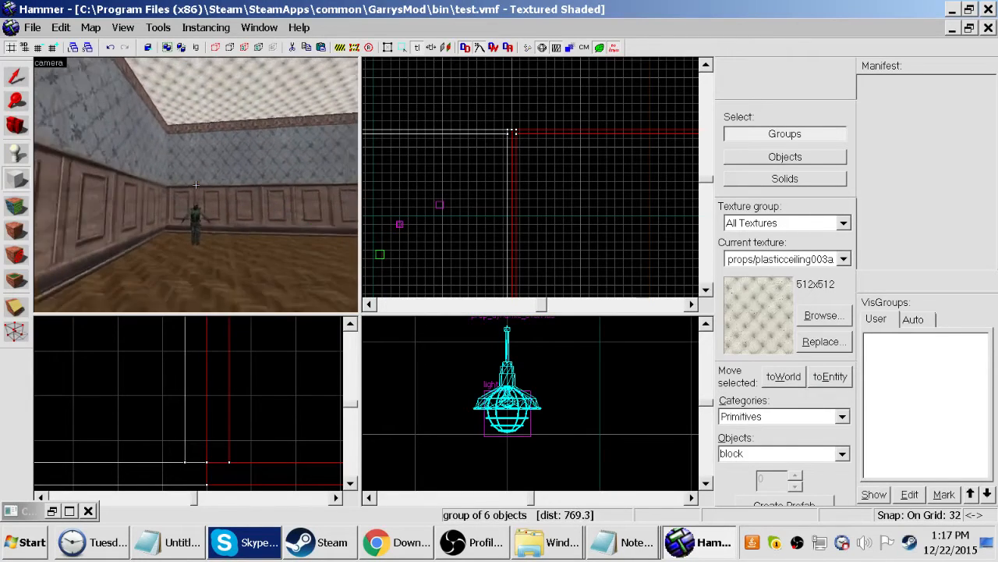
key("s")
key("z")
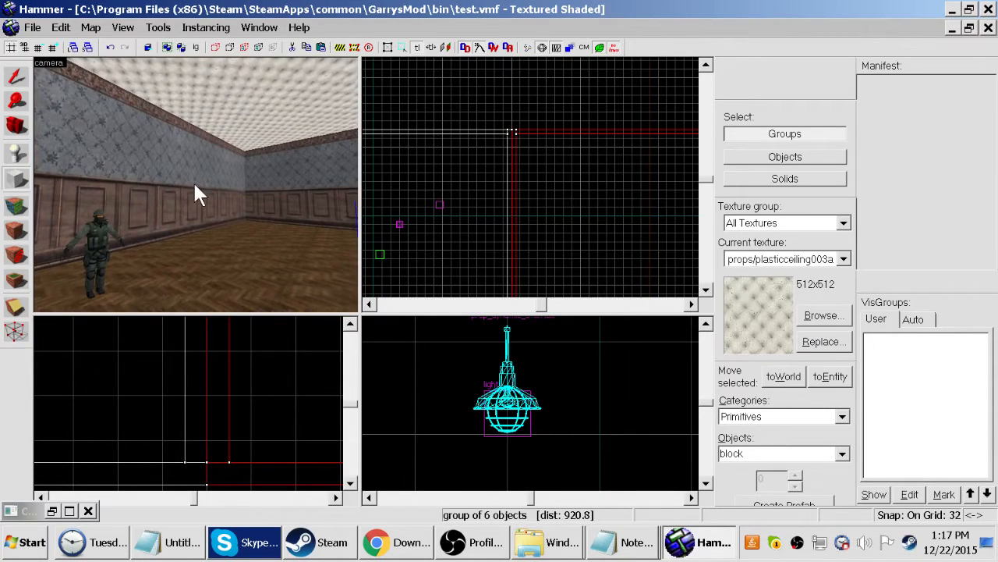
Select both room groups and lower their ceilings together in the side view, to an overall height of 192 units
left_click(209, 191)
key("z")
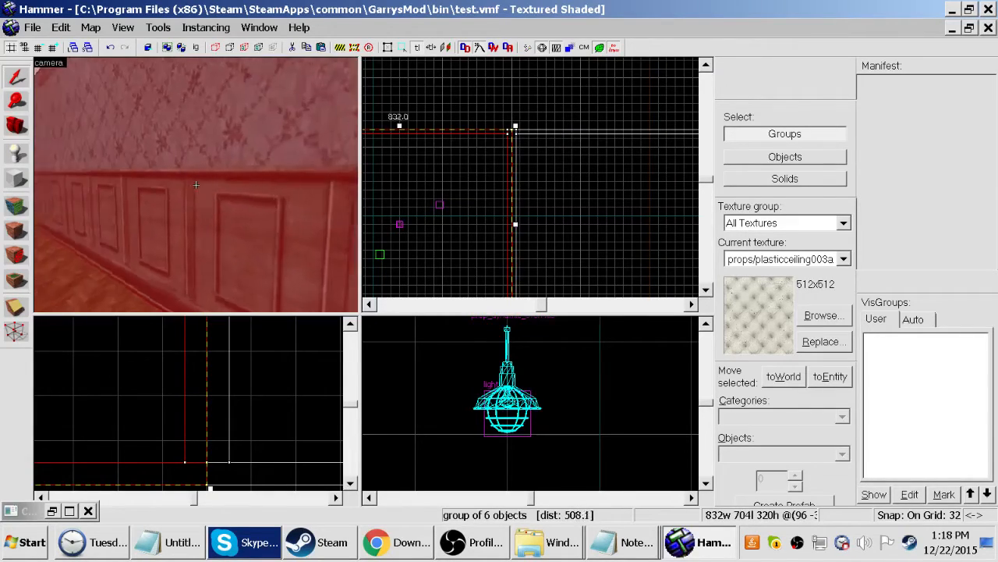
left_click(196, 184)
key("z")
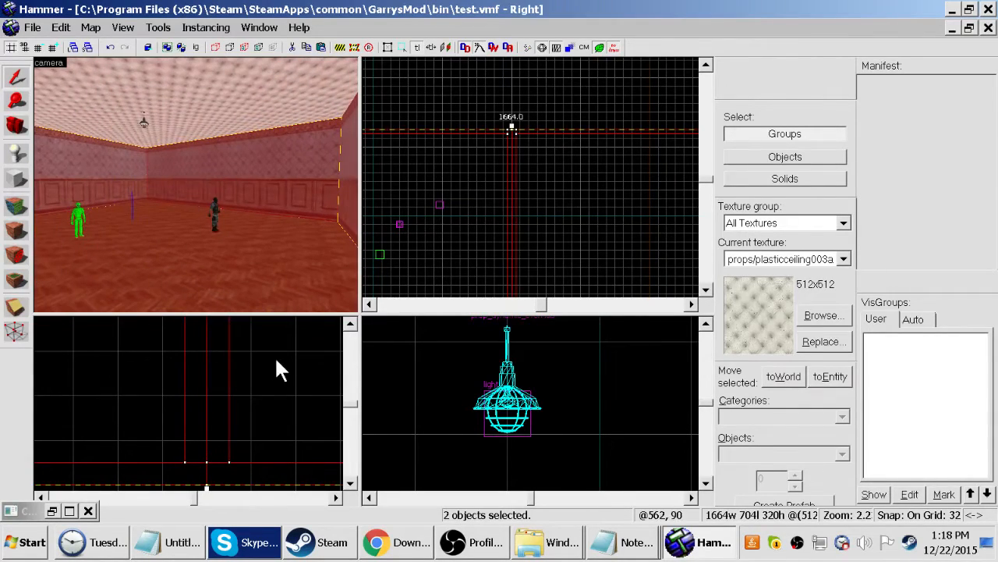
scroll(248, 386, "down", 5)
scroll(240, 384, "up", 5)
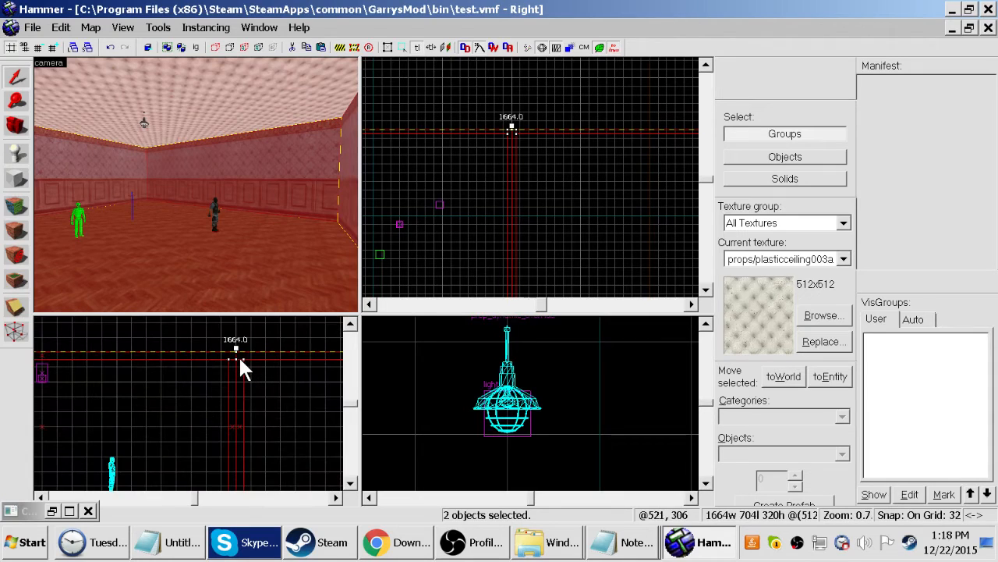
left_click_drag(234, 351, 238, 411)
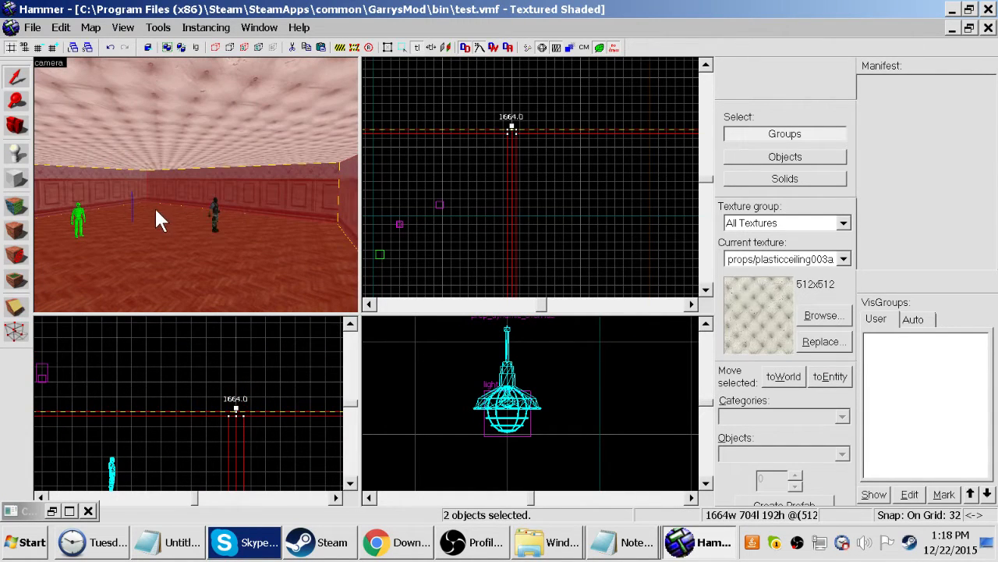
Select all eight wallpapered interior wall faces of both rooms for texture editing
key("z")
left_click(196, 184)
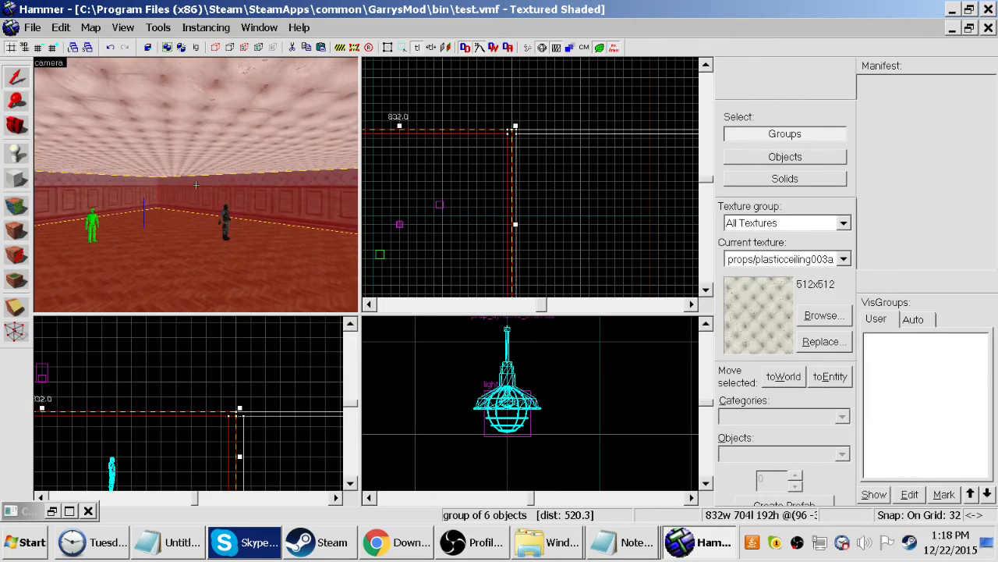
left_click(17, 205)
left_click(224, 205)
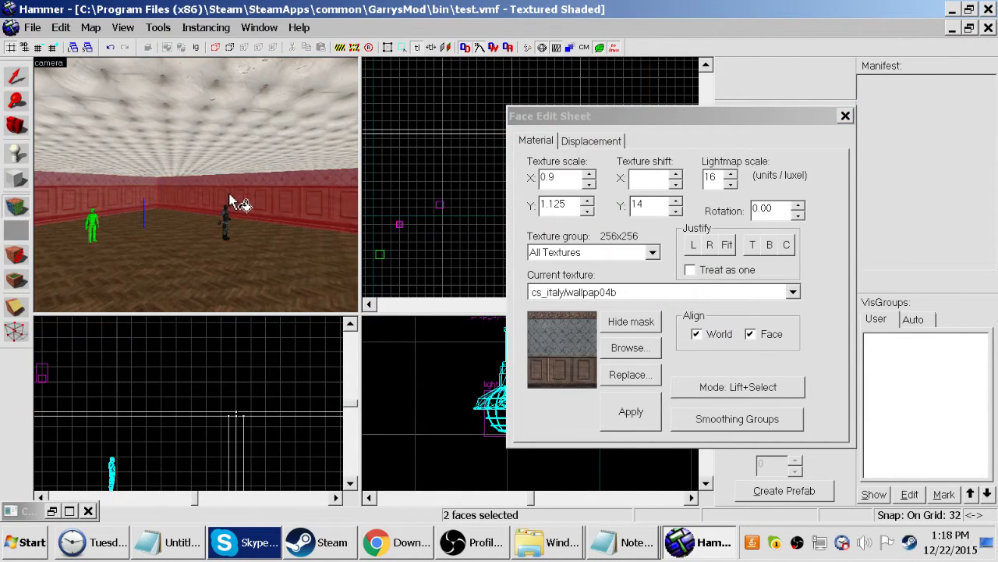
key("z")
left_click(196, 184, "ctrl")
left_click(196, 184, "ctrl")
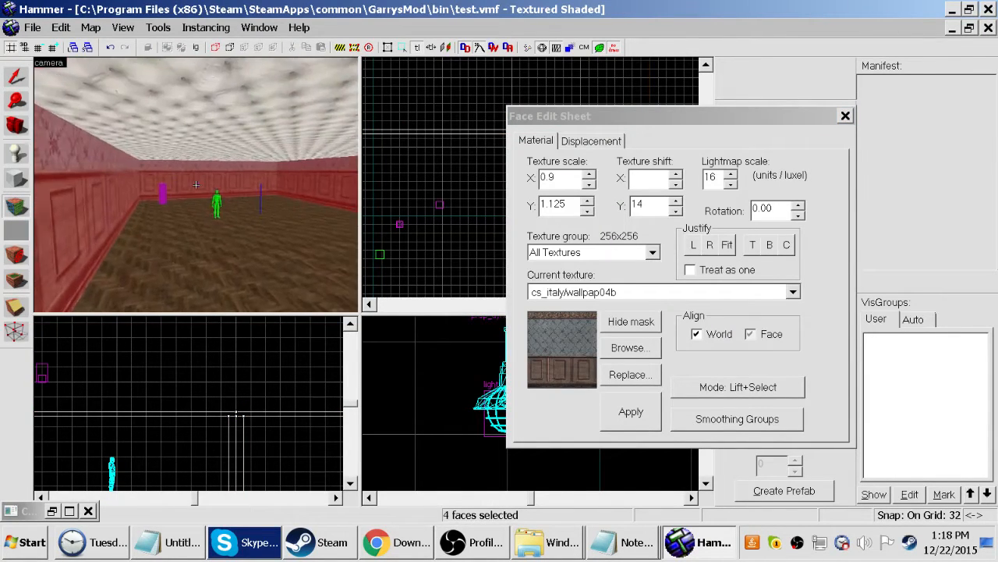
left_click(196, 184, "ctrl")
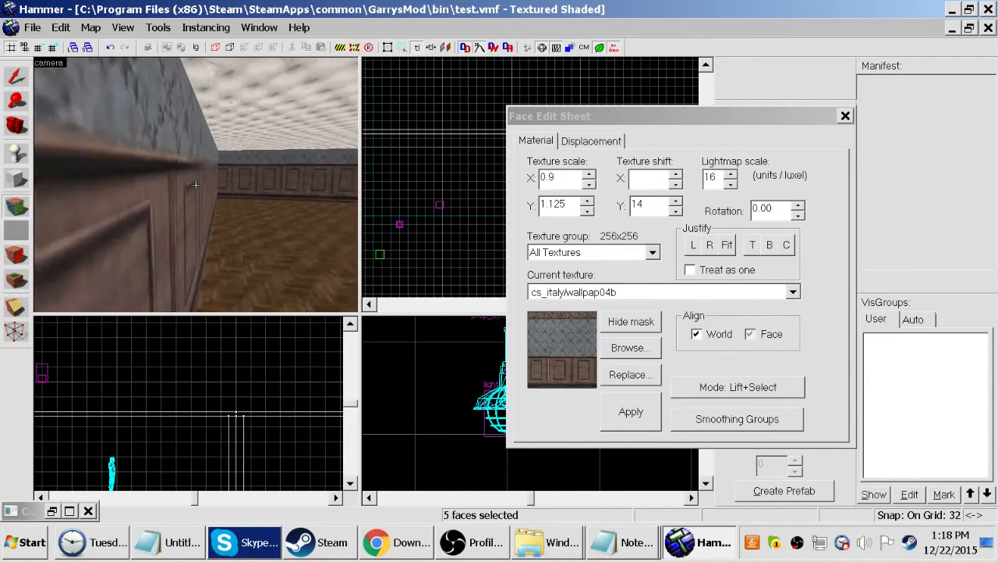
left_click(196, 184, "ctrl")
left_click(196, 185, "ctrl")
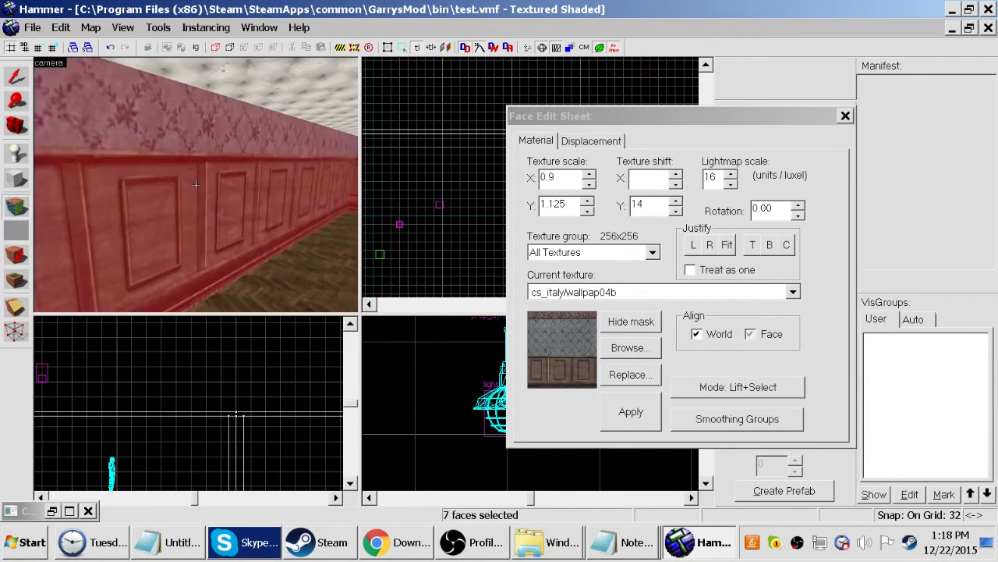
left_click(196, 184, "ctrl")
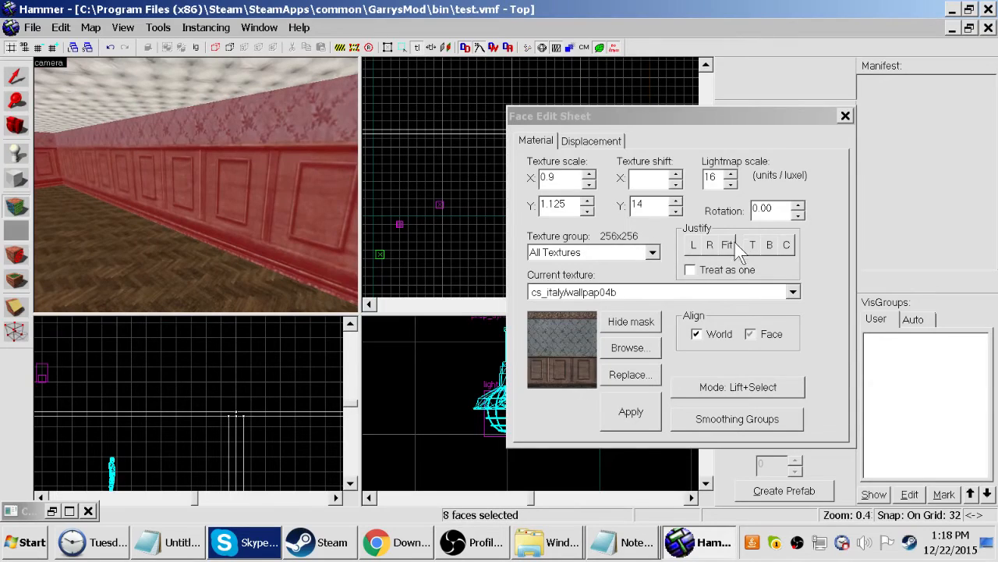
Fit the cs_italy/wallpap04b texture to the selected wall faces and set its X scale to 0.40
left_click(731, 245)
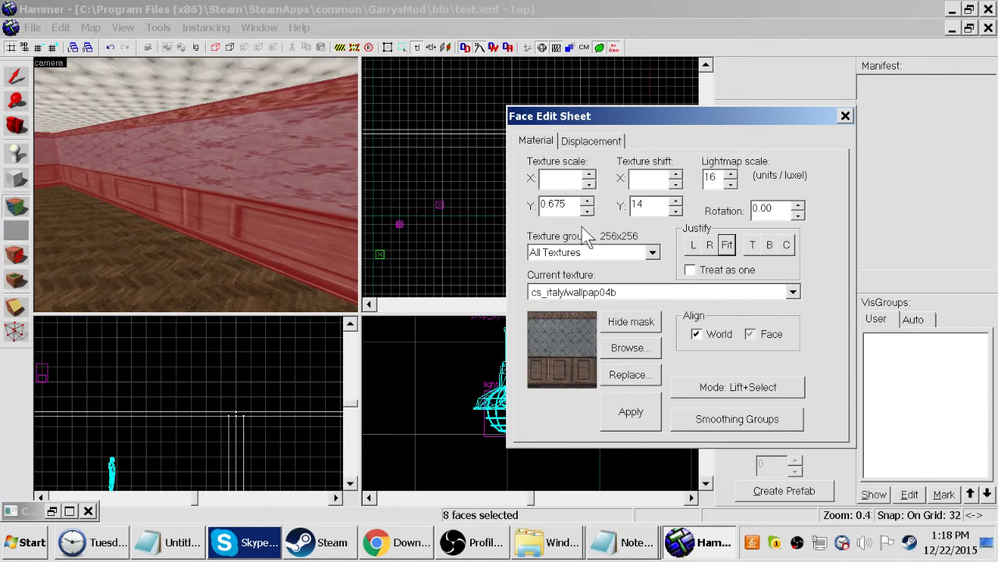
type("-0.10")
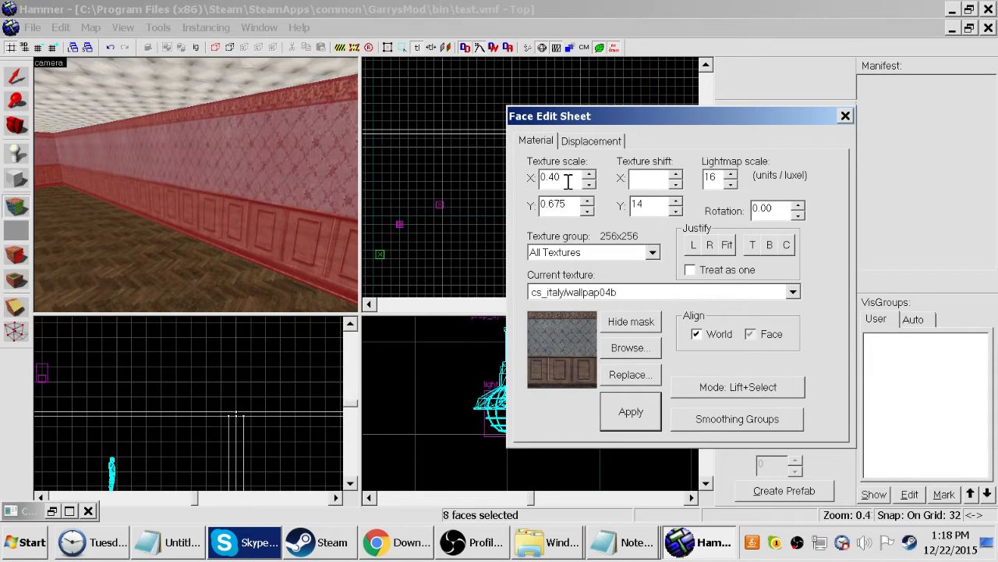
type("z")
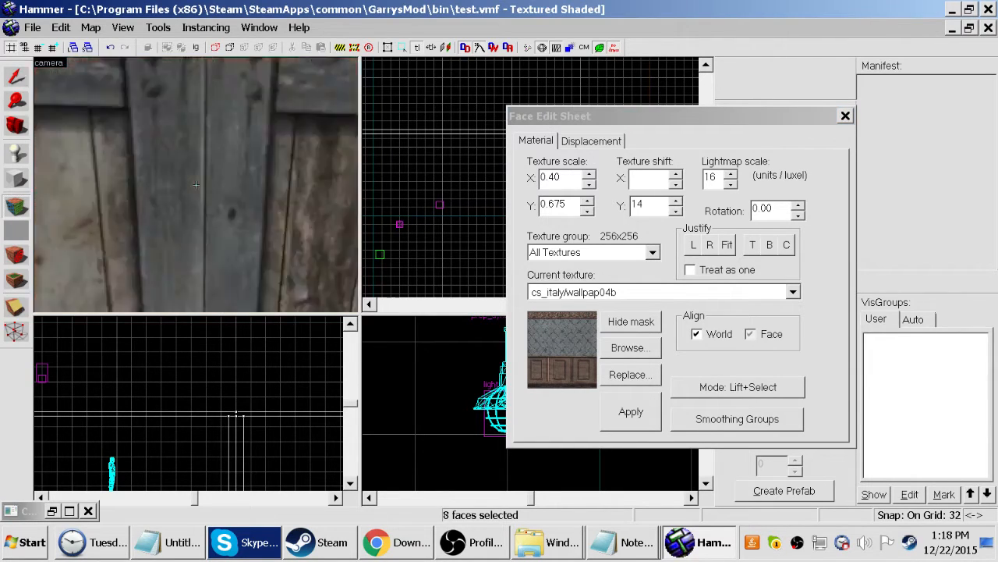
type("z")
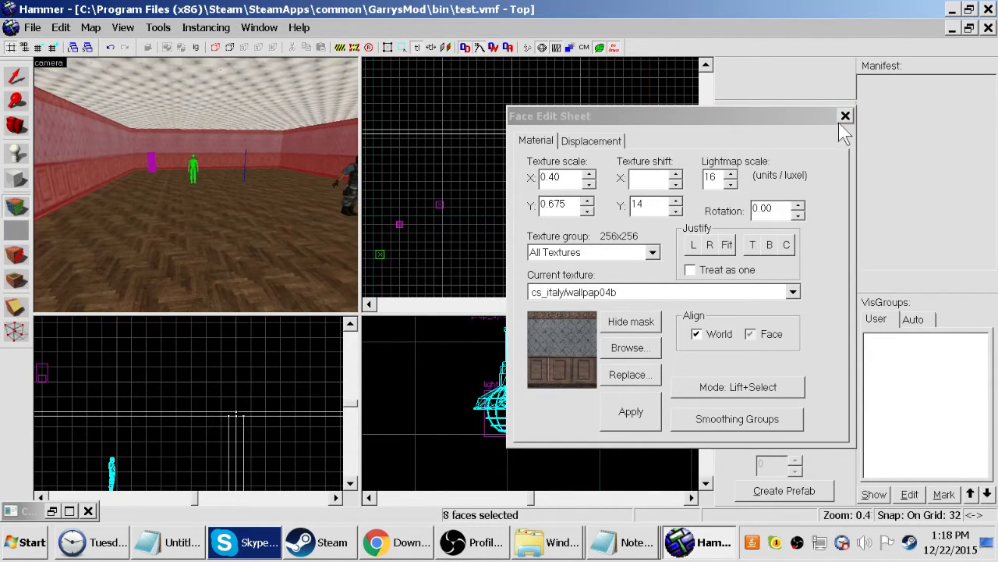
left_click(845, 115)
key("z")
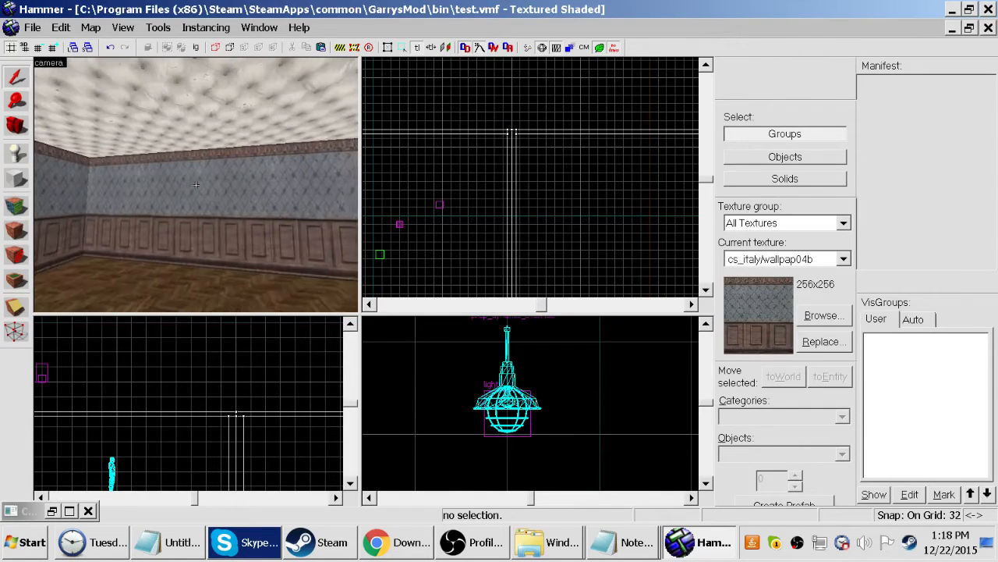
key("w")
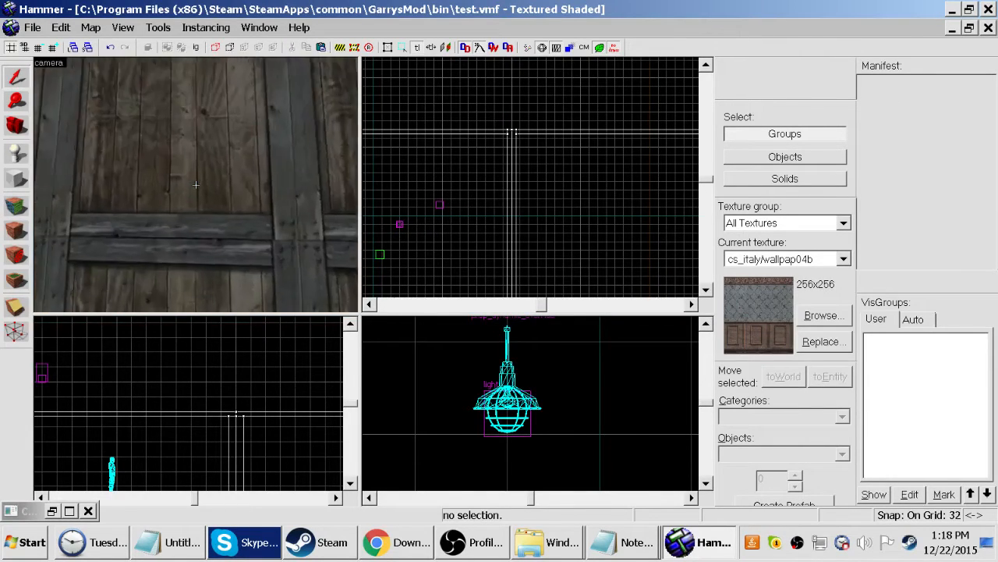
Select the hanging lamp prop and its light entity above the lowered ceiling and cut them both
key("s")
key("w")
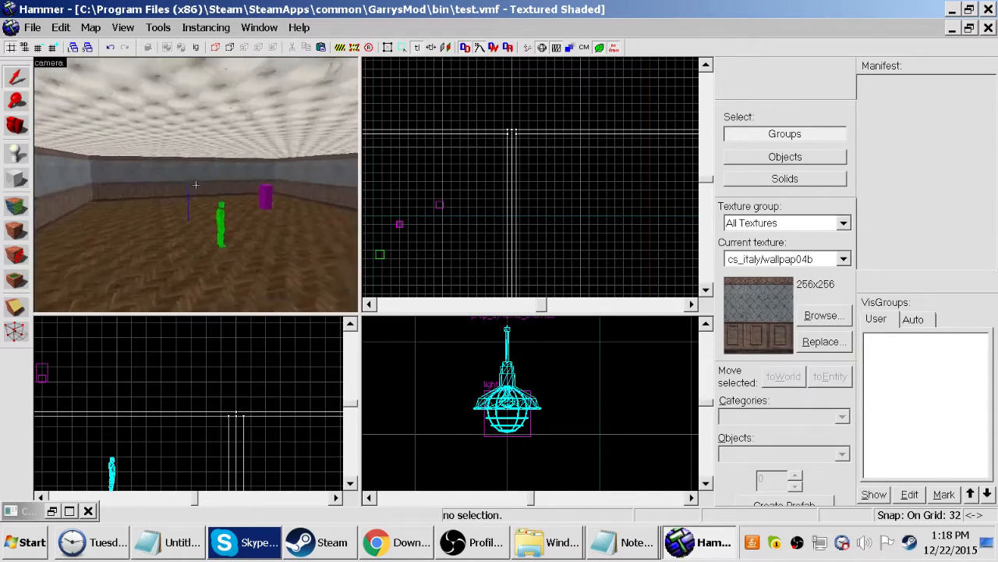
key("w")
key("s")
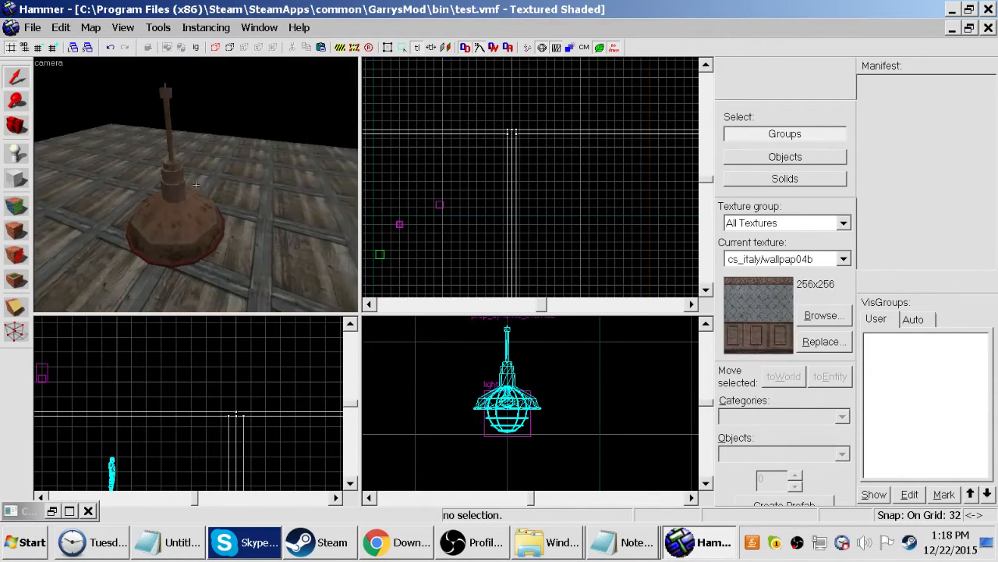
key("w")
left_click(196, 184)
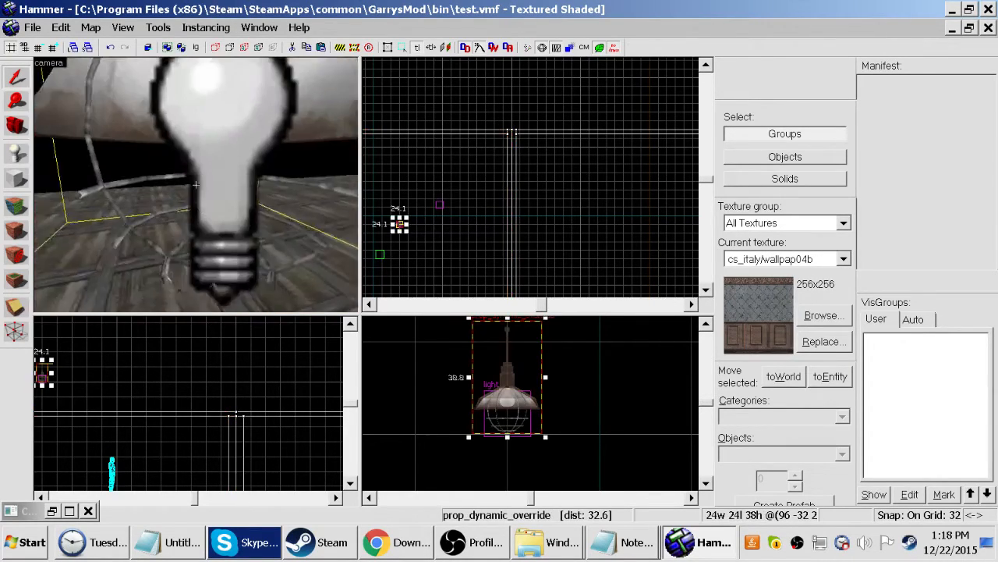
left_click(196, 184, "ctrl")
key("s")
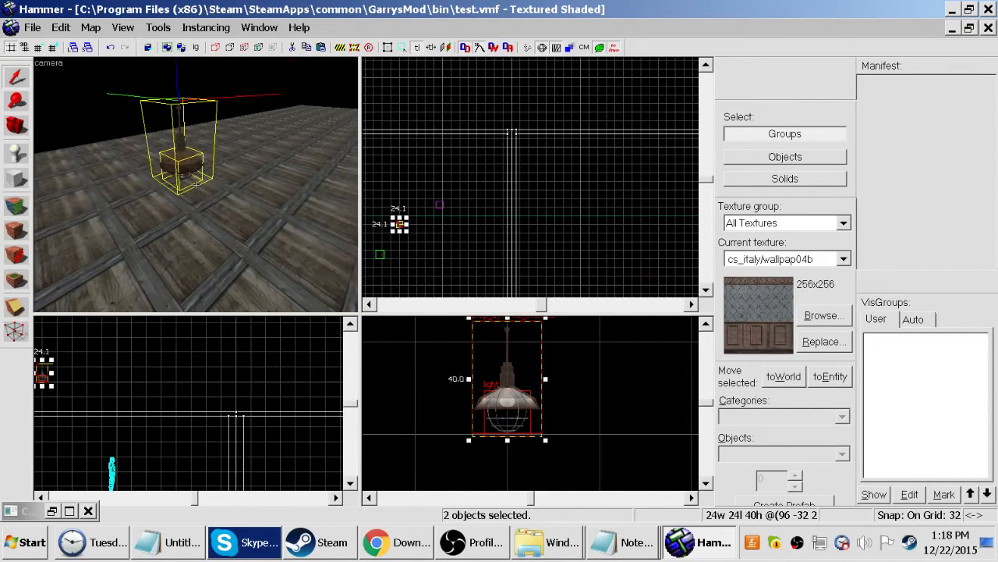
key("ctrl+x")
key("w")
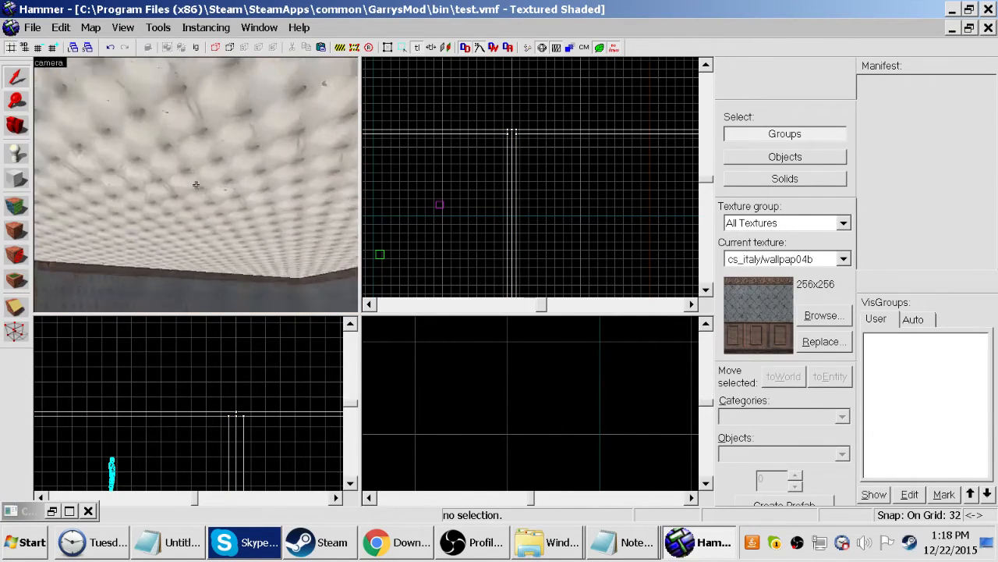
Paste the lamp and light onto the first room's ceiling and move them to the map origin in the top view
key("ctrl+v")
scroll(423, 273, "down", 2)
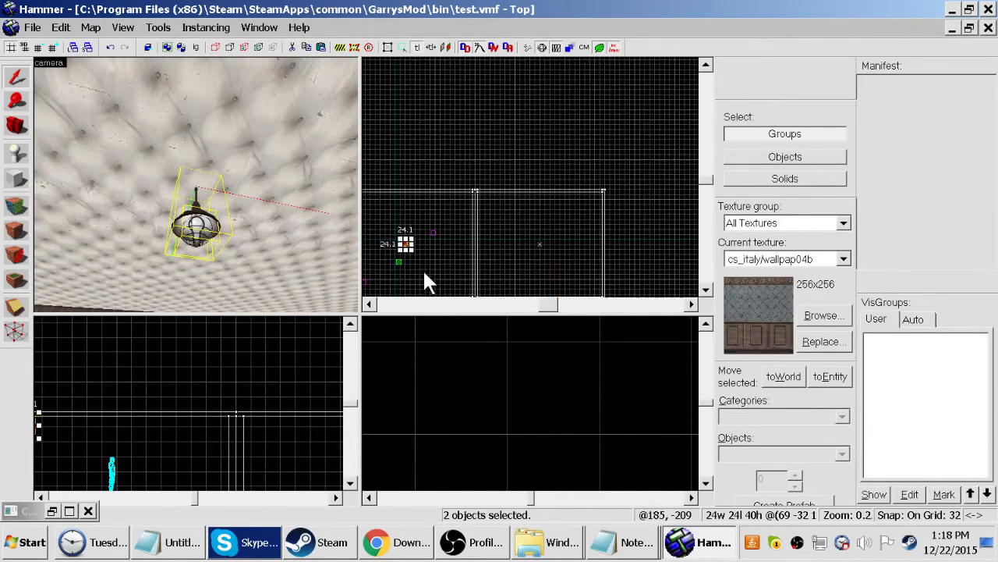
scroll(411, 269, "up", 4)
scroll(412, 254, "up", 1)
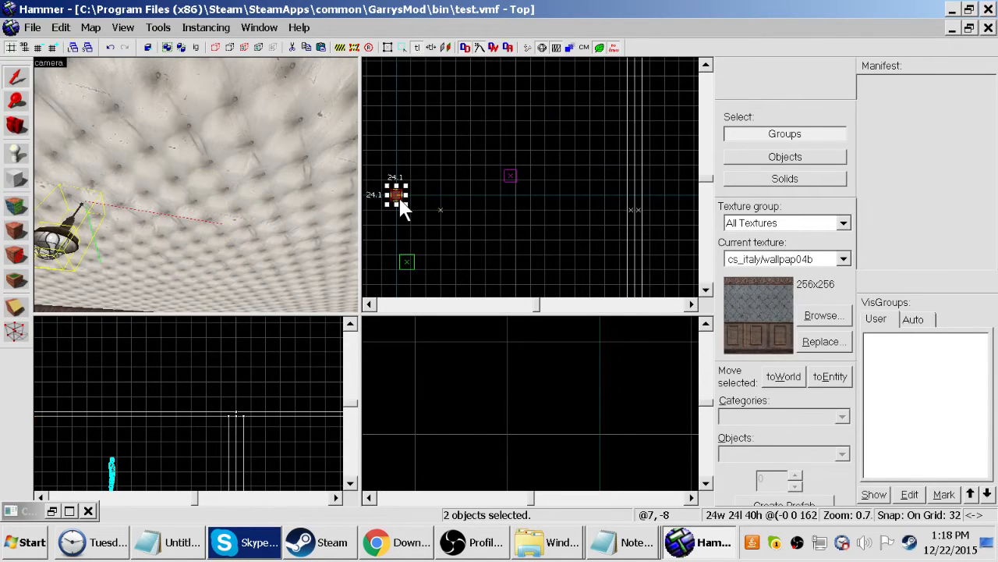
key("z")
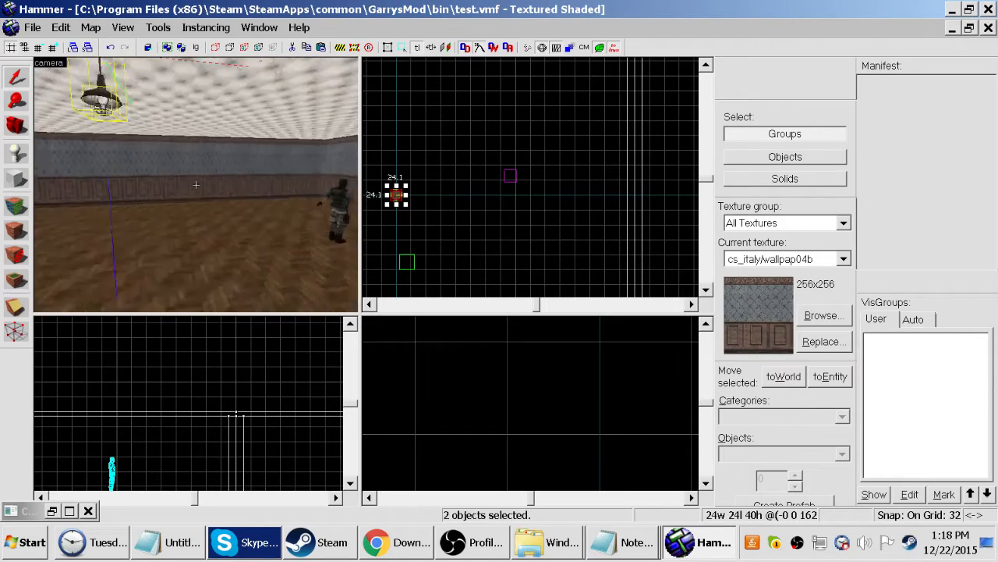
Examine the hanging lamp and its light from several angles inside the first room
key("s")
key("w")
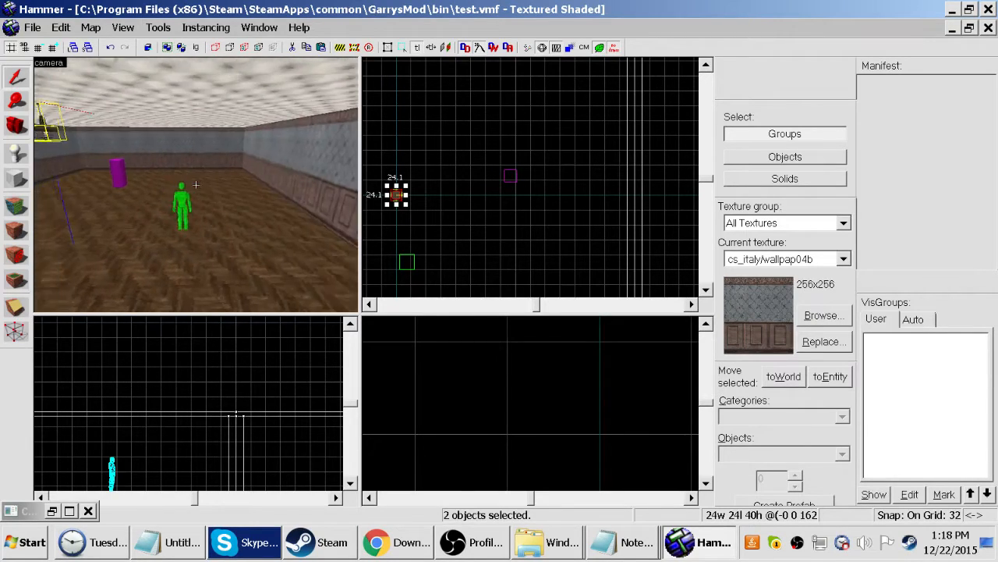
key("a")
key("s")
key("w")
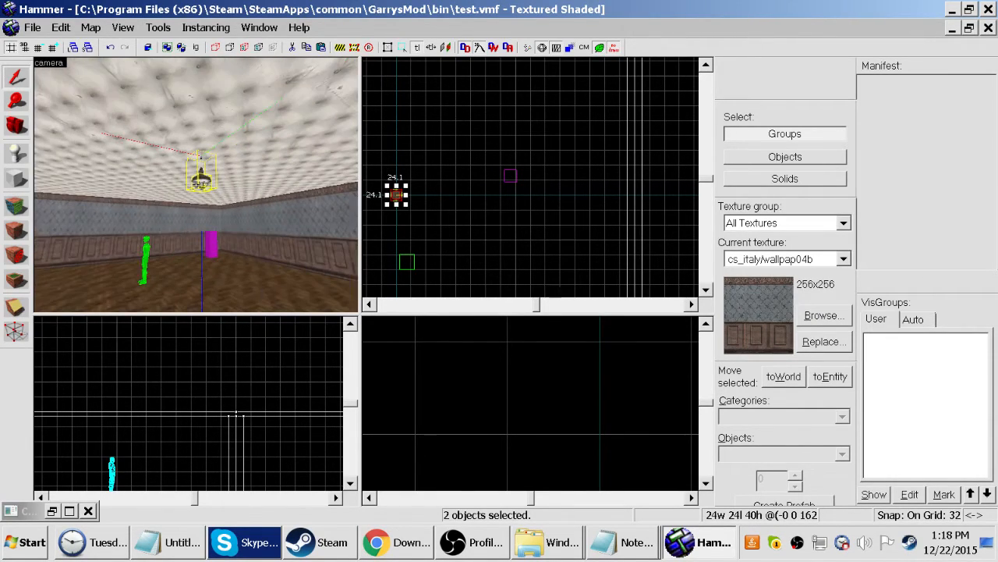
key("w")
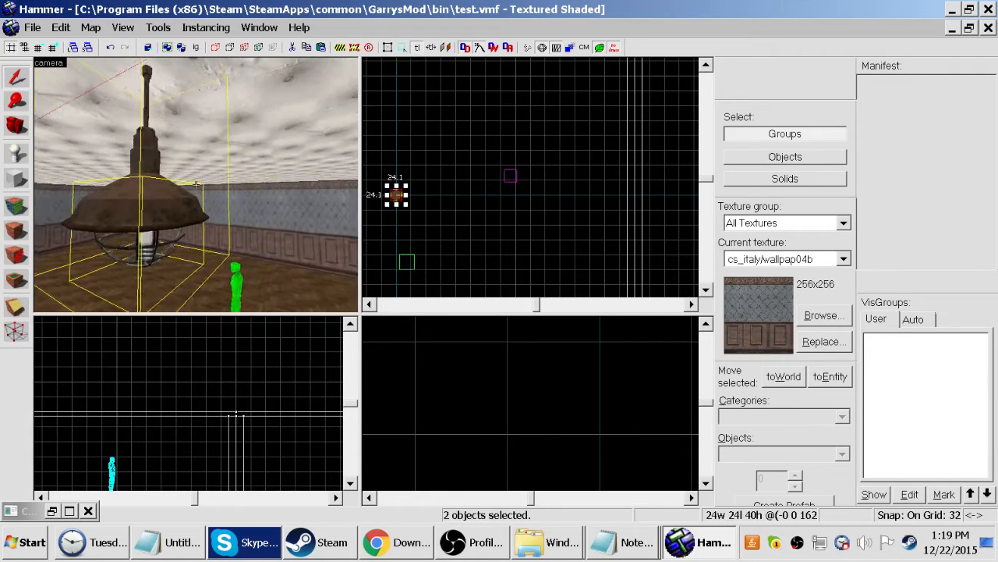
key("s")
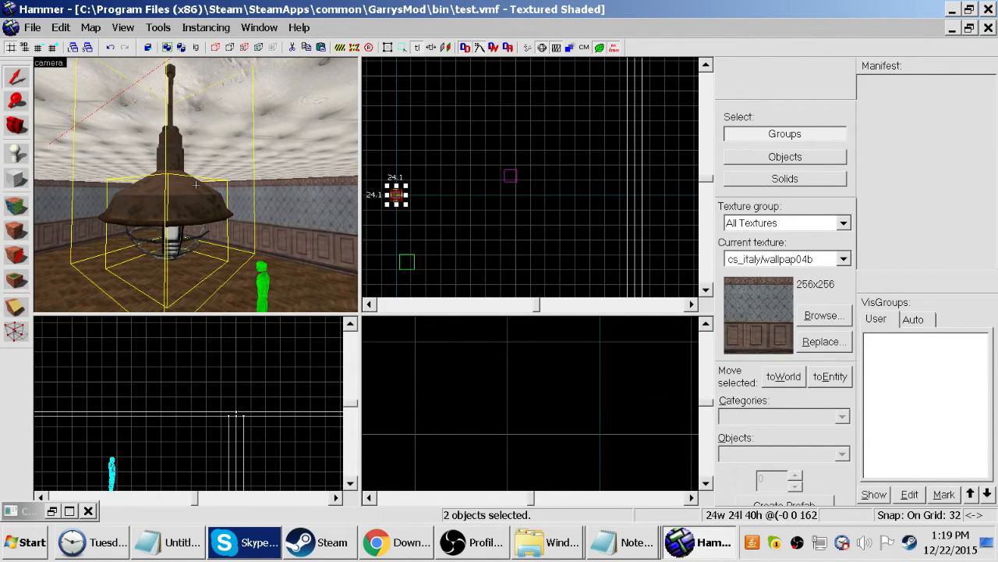
key("s")
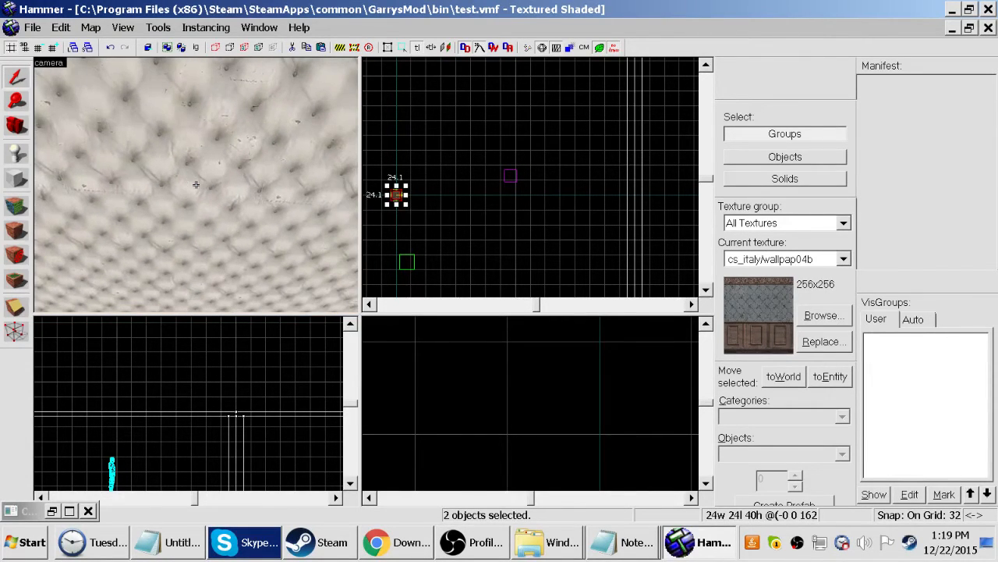
Paste a copy of the lamp and its light onto the second room's ceiling
scroll(598, 205, "down", 5)
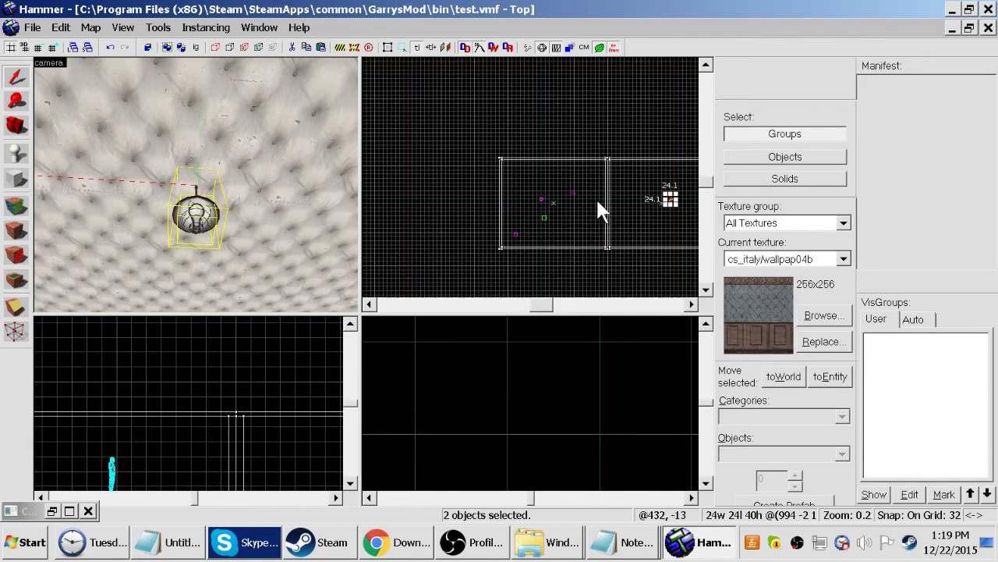
scroll(684, 228, "down", 1)
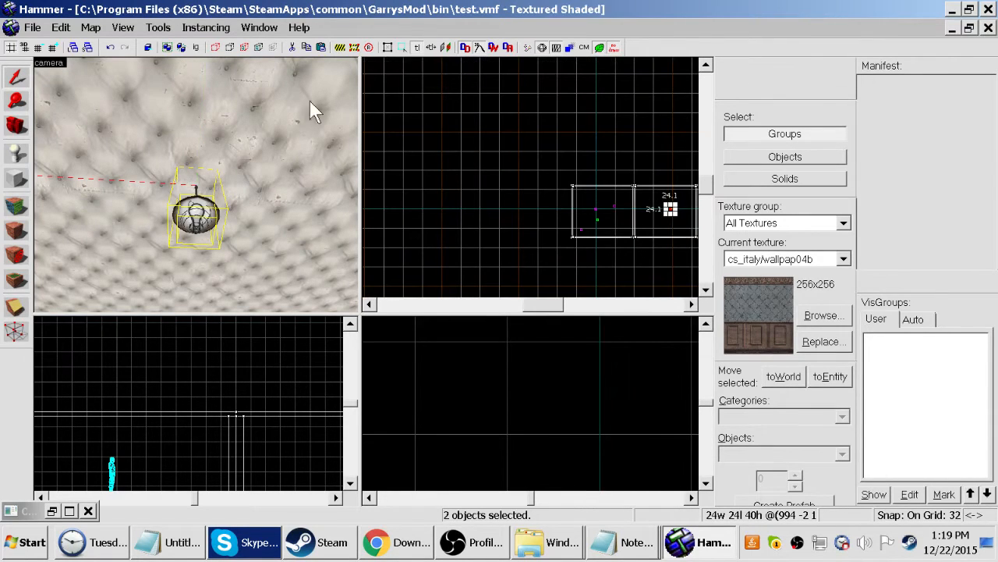
scroll(661, 210, "up", 8)
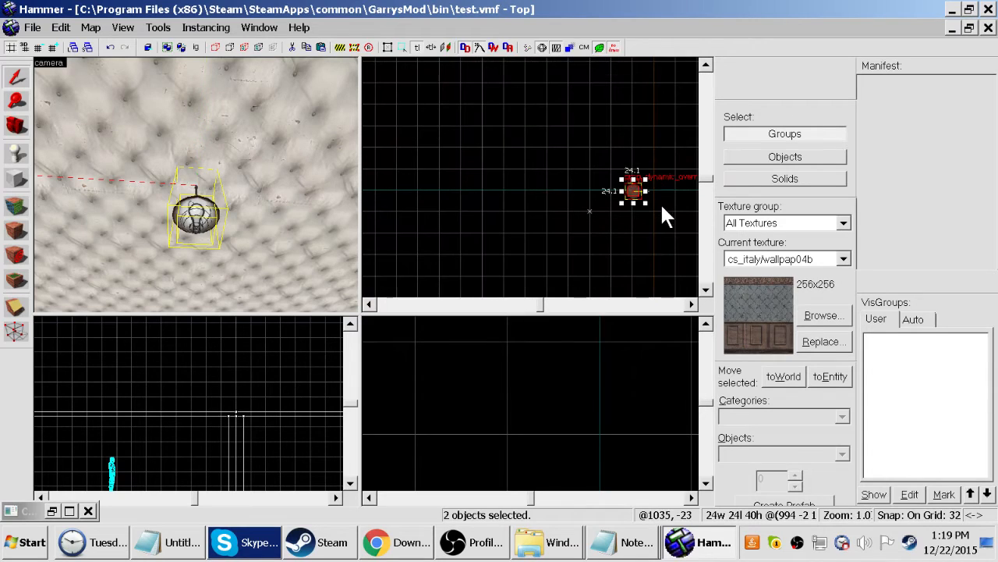
scroll(632, 195, "down", 2)
scroll(624, 195, "up", 3)
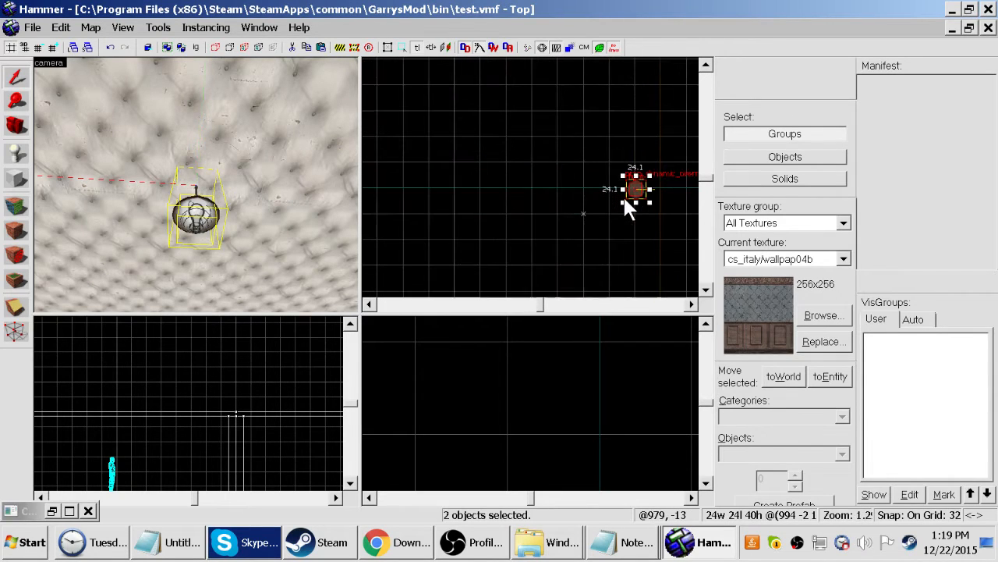
Move the second lamp and its light onto the room's centre mark in the top view, at 928, -32
left_click_drag(632, 187, 582, 220)
scroll(583, 232, "down", 4)
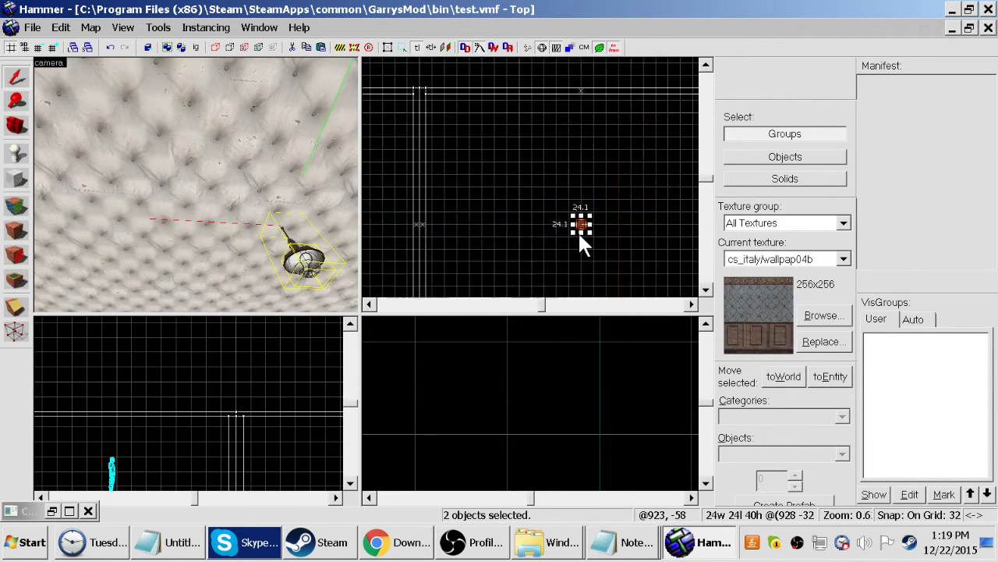
scroll(584, 264, "down", 1)
scroll(584, 264, "up", 8)
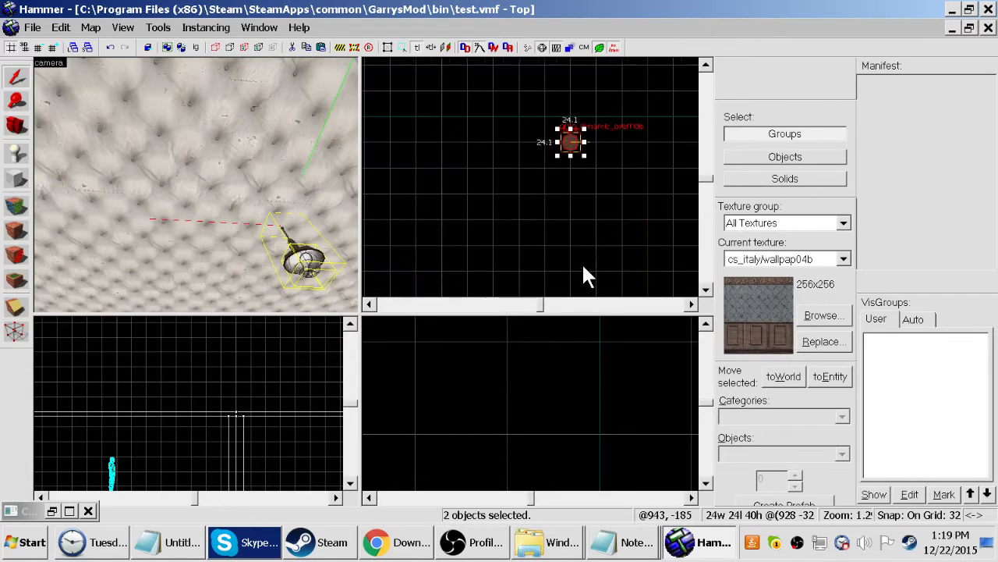
scroll(584, 263, "down", 2)
scroll(588, 277, "down", 3)
scroll(587, 275, "up", 7)
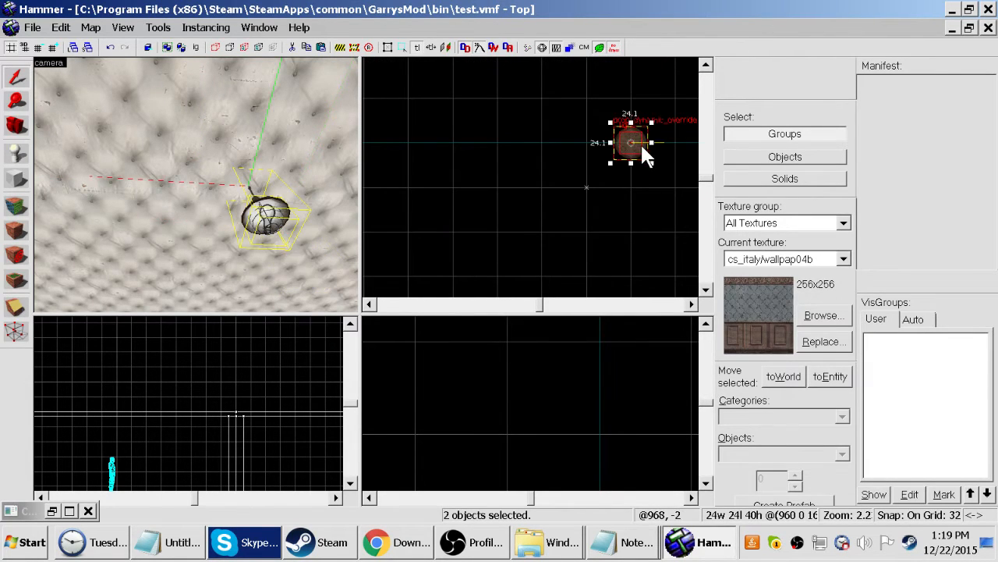
left_click_drag(640, 143, 610, 179, "shift")
key("z")
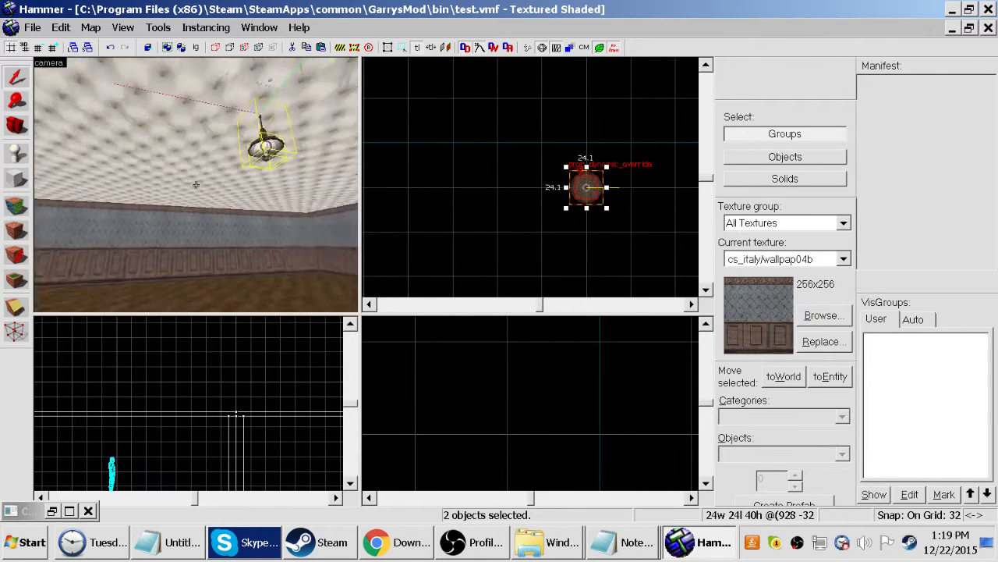
Outline a block 128 by 96 units across the wall between the rooms and extend it down to about 150 units high
key("w")
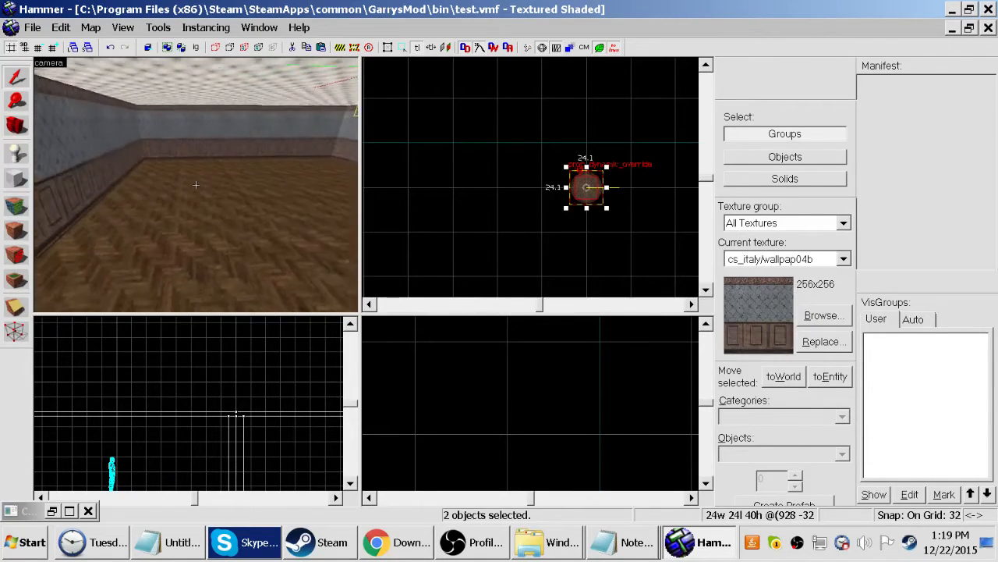
key("w")
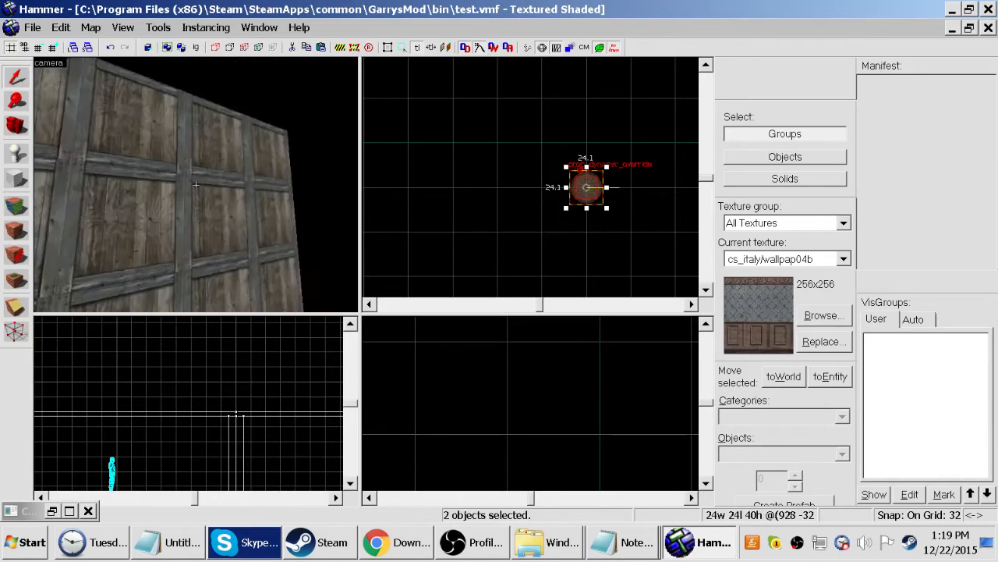
key("w")
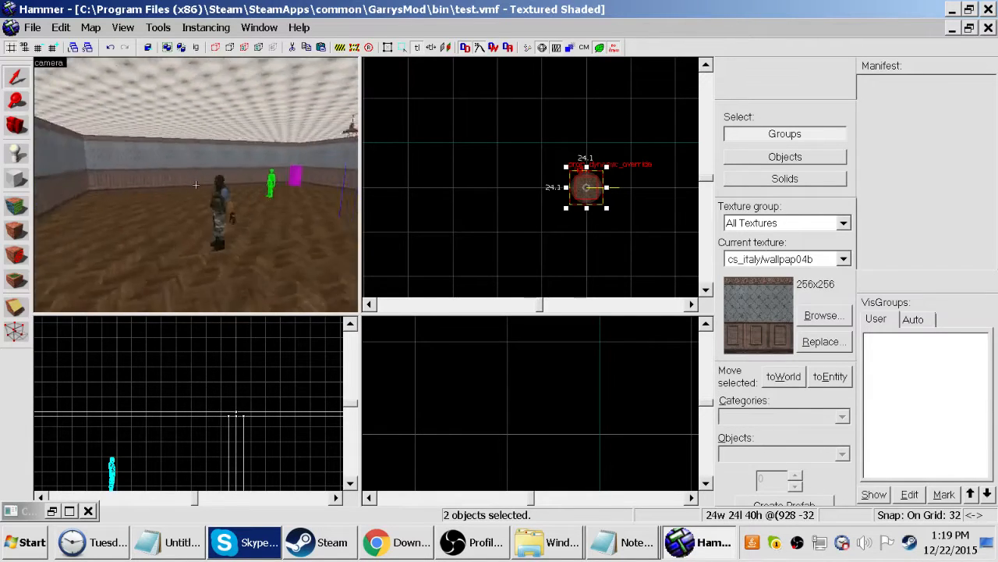
key("z")
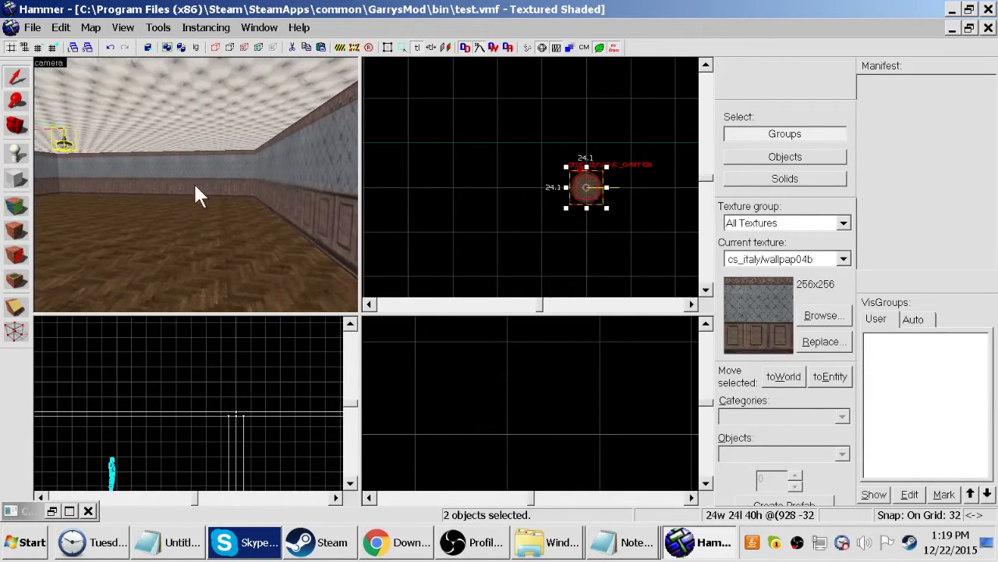
left_click(17, 179)
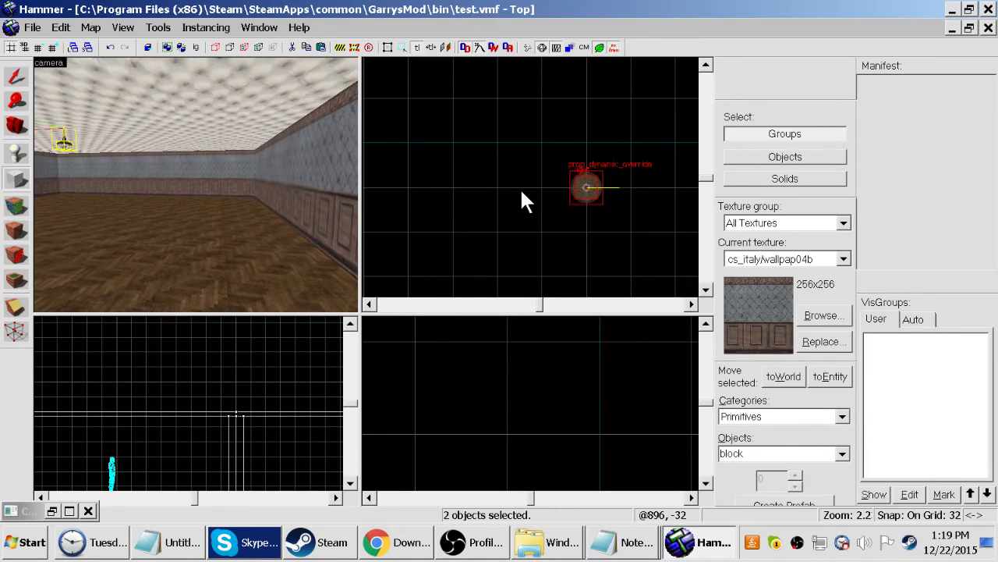
scroll(523, 202, "down", 5)
scroll(558, 217, "up", 3)
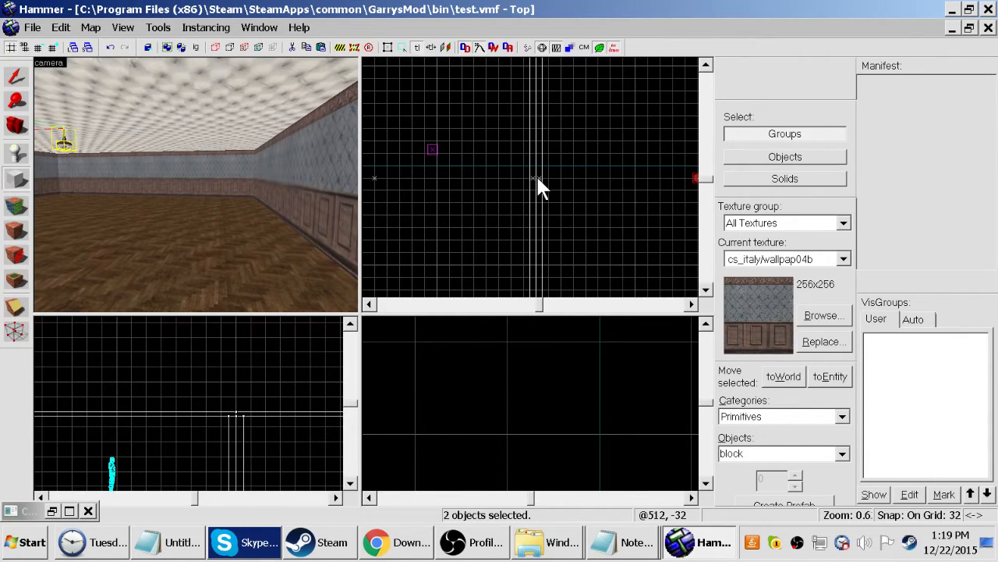
scroll(537, 178, "up", 3)
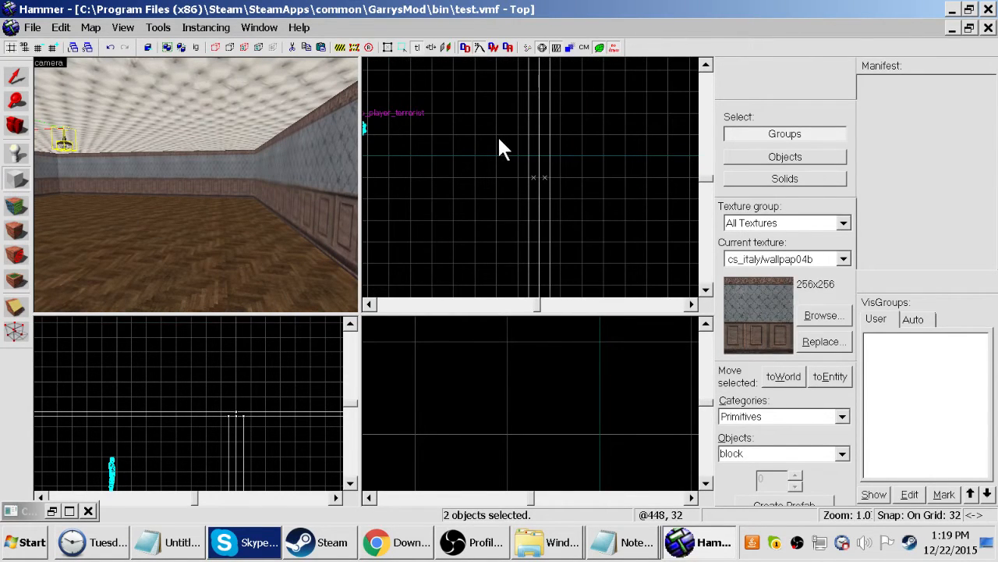
mouse_move(500, 136)
left_mouse_down()
mouse_move(499, 179)
mouse_move(588, 206)
left_mouse_up()
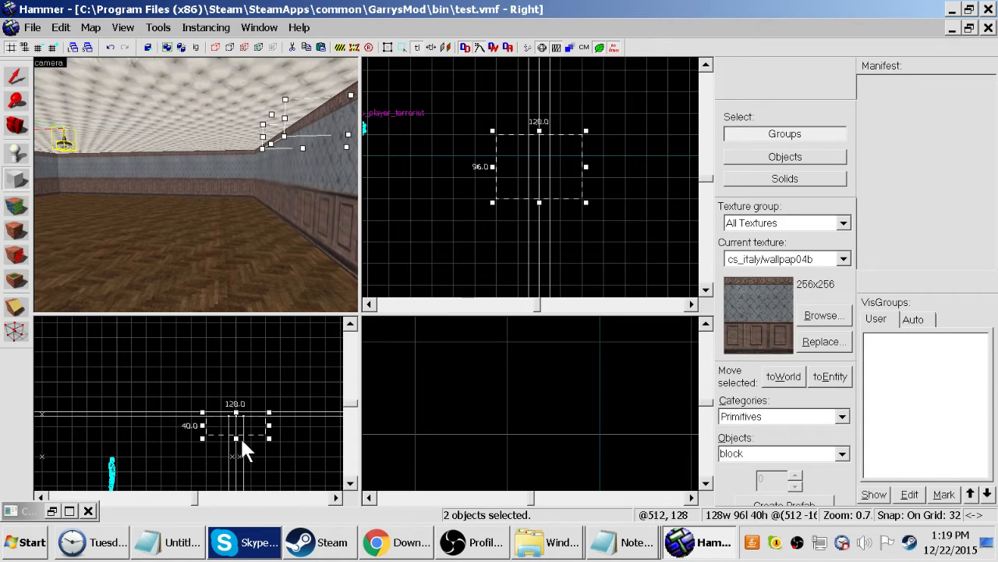
left_click_drag(236, 436, 236, 366)
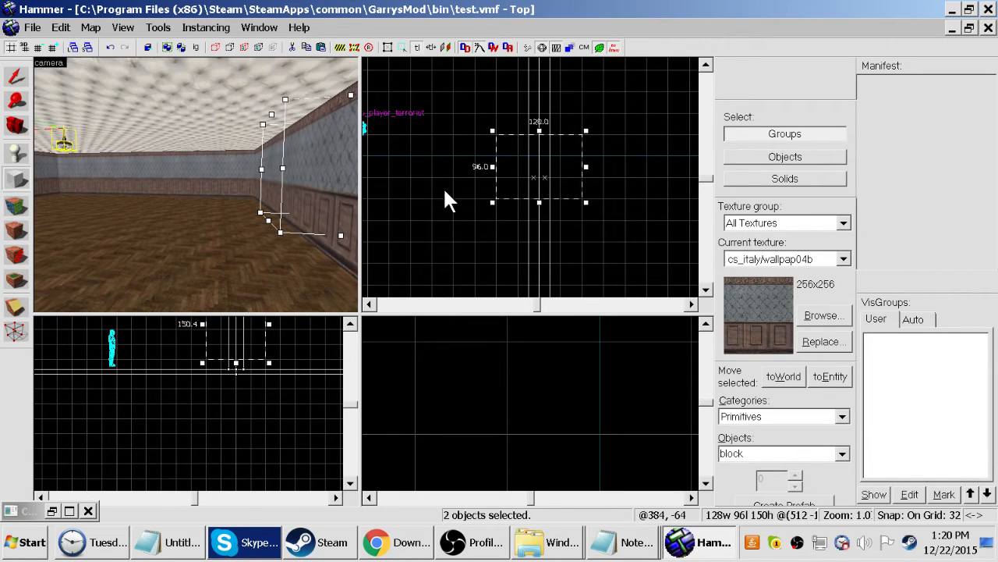
Compare the block outline on the dividing wall with the character model and the room's height
key("z")
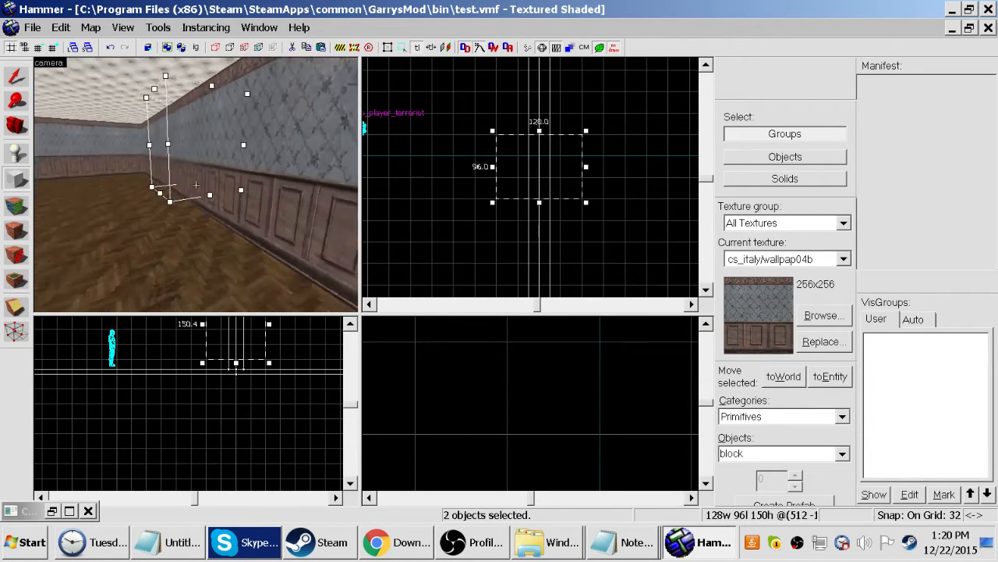
key("w")
key("a")
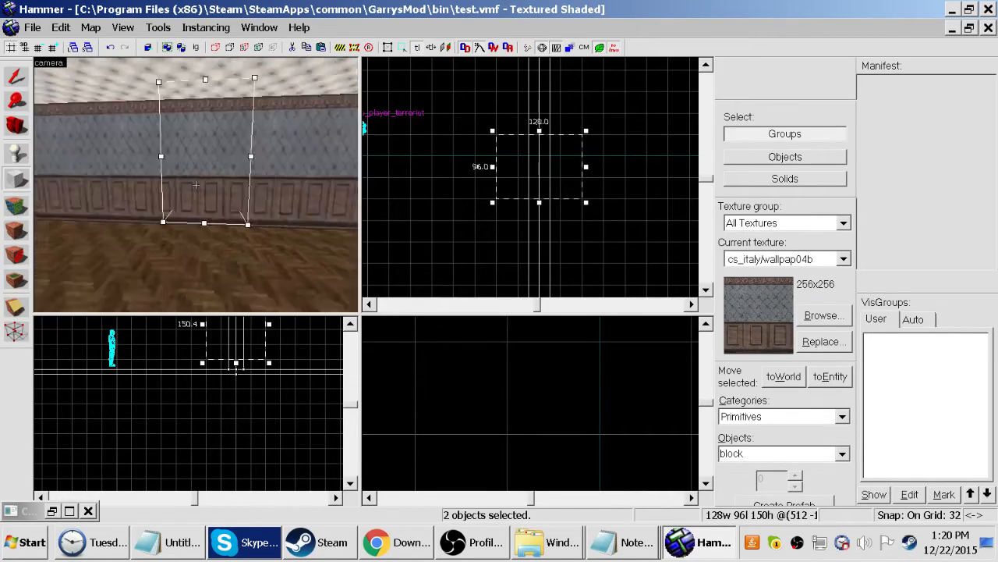
key("w")
key("w")
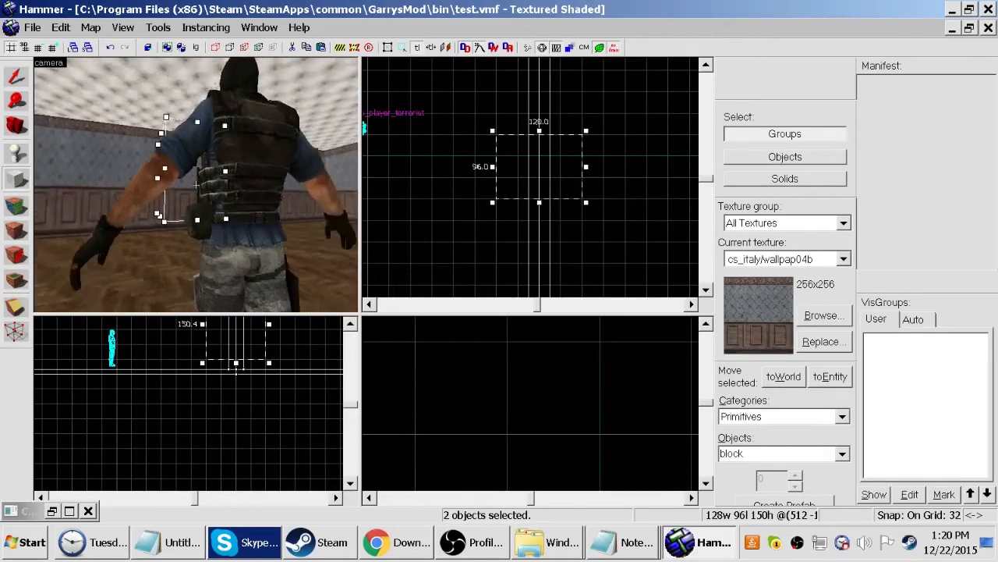
key("w")
key("s")
scroll(278, 341, "down", 5)
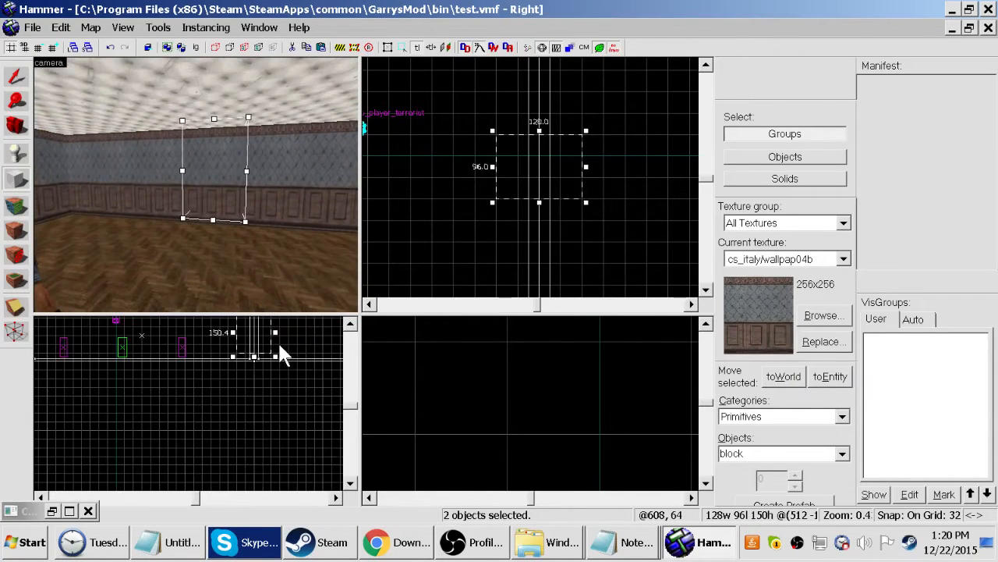
scroll(241, 256, "up", 3)
scroll(255, 334, "up", 4)
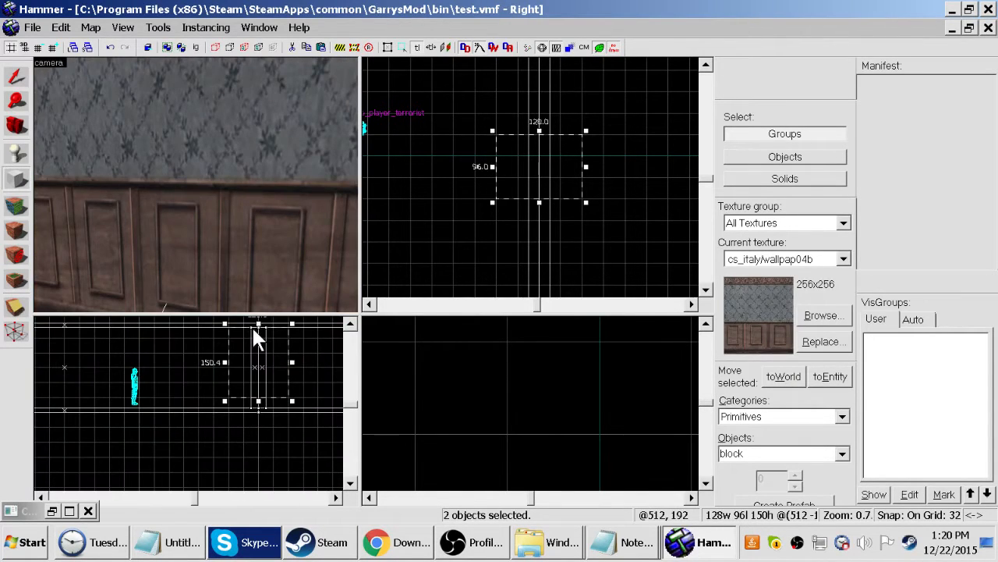
Lower the top of the block outline to make it 128 units high and create the block across the dividing wall
left_click_drag(259, 323, 260, 337)
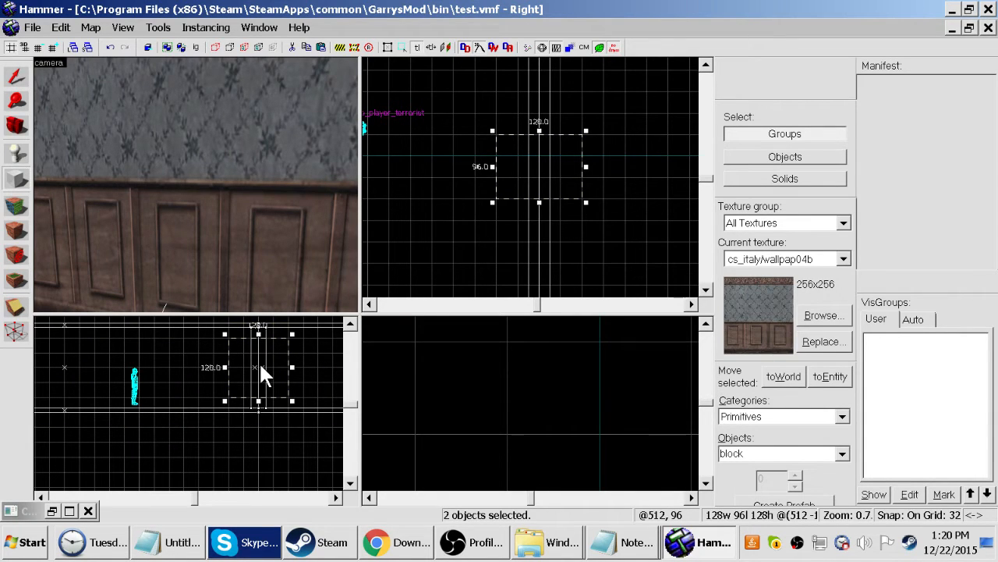
key("z")
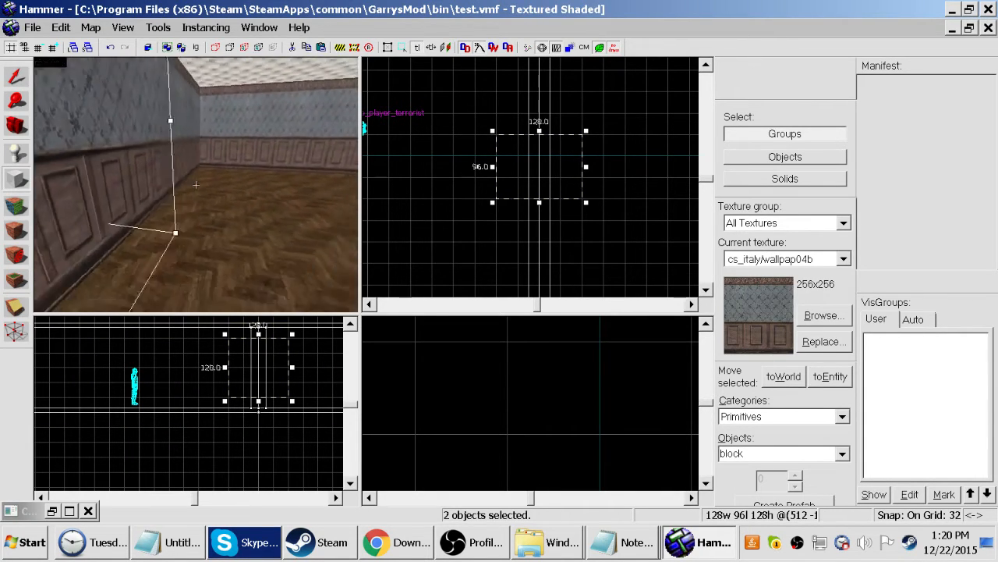
key("s")
key("a")
key("d")
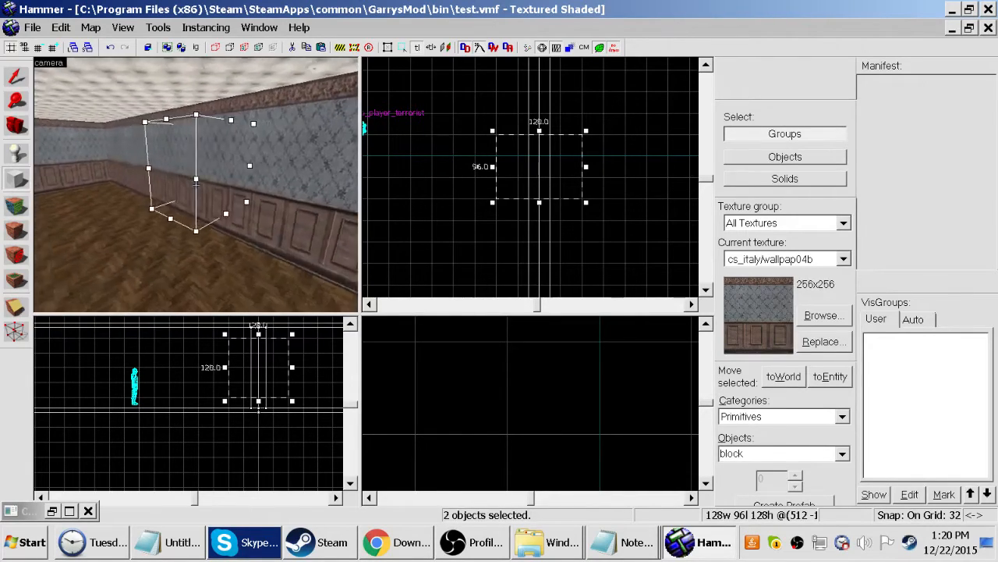
key("a")
key("d")
key("w")
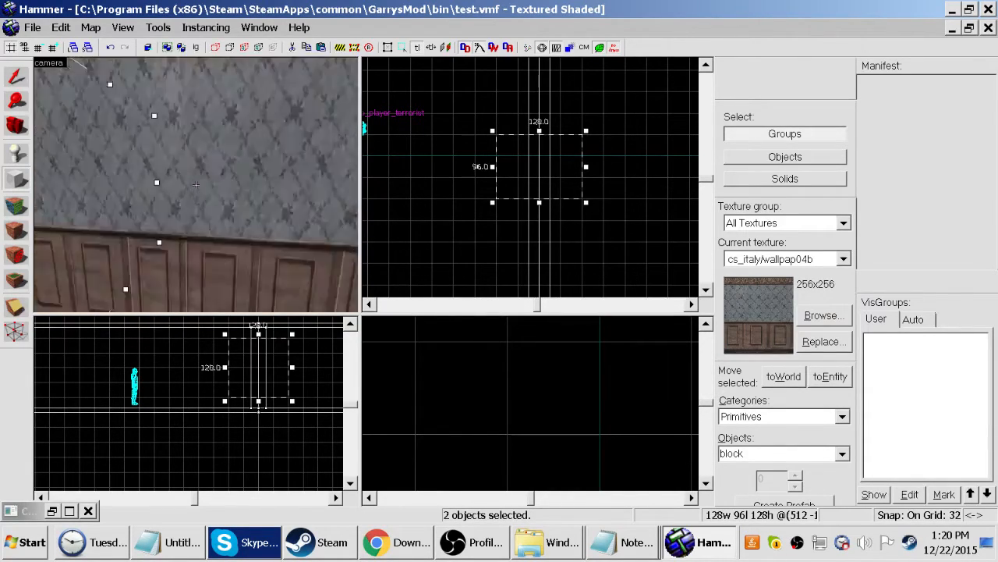
key("a")
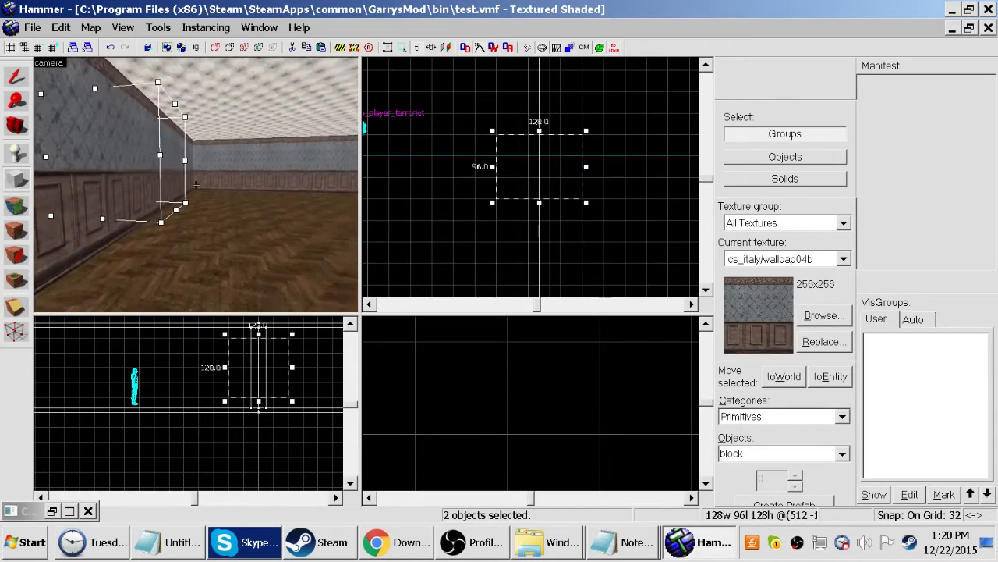
key("Return")
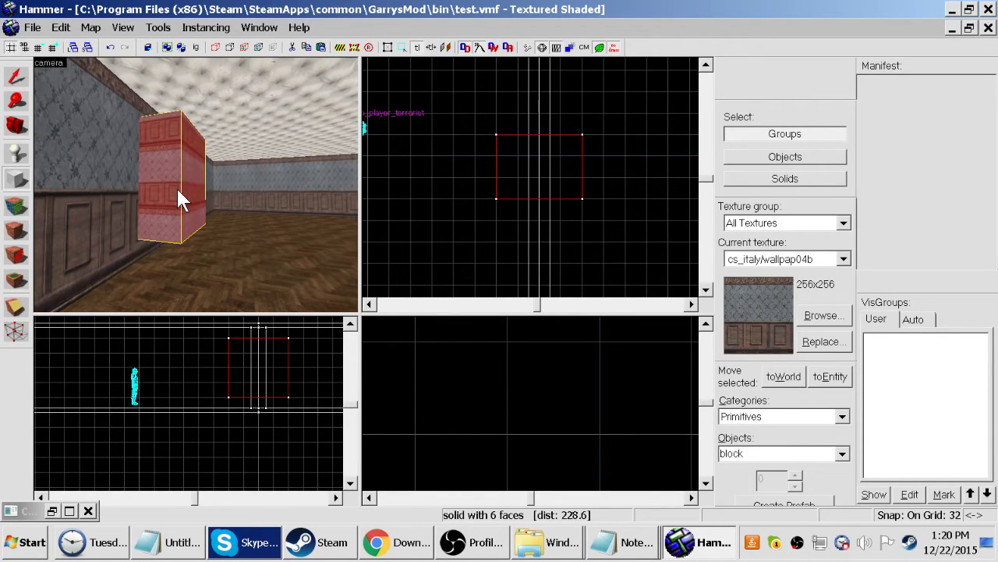
Cut the block and paste it back at floor level, centred across the dividing wall
key("Delete")
key("z")
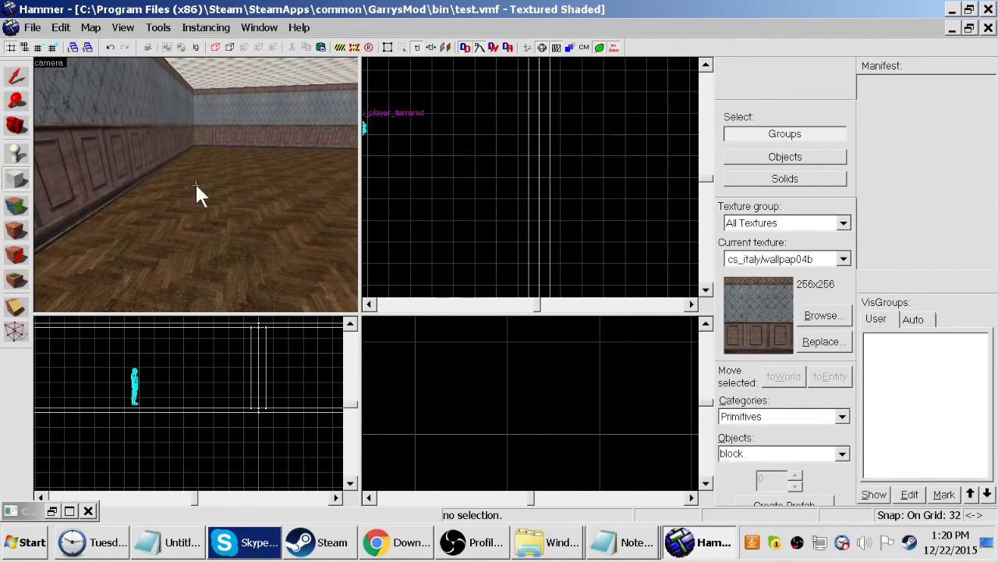
left_click(59, 28)
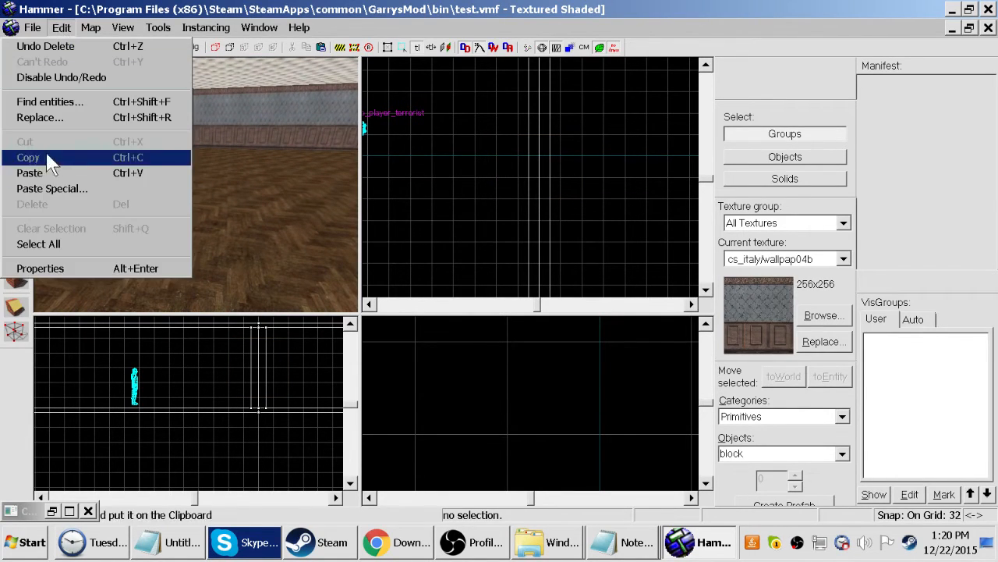
left_click(60, 29)
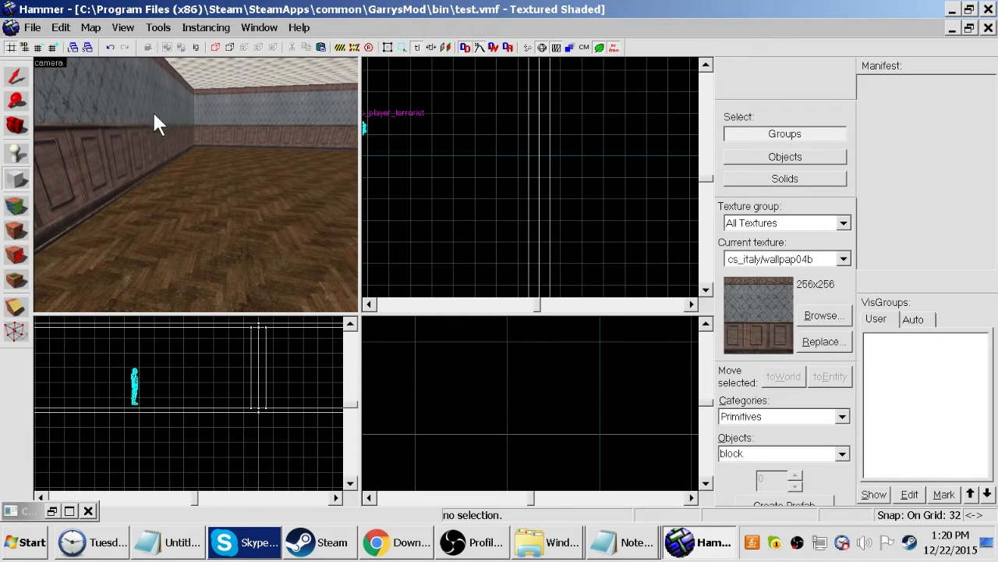
key("z")
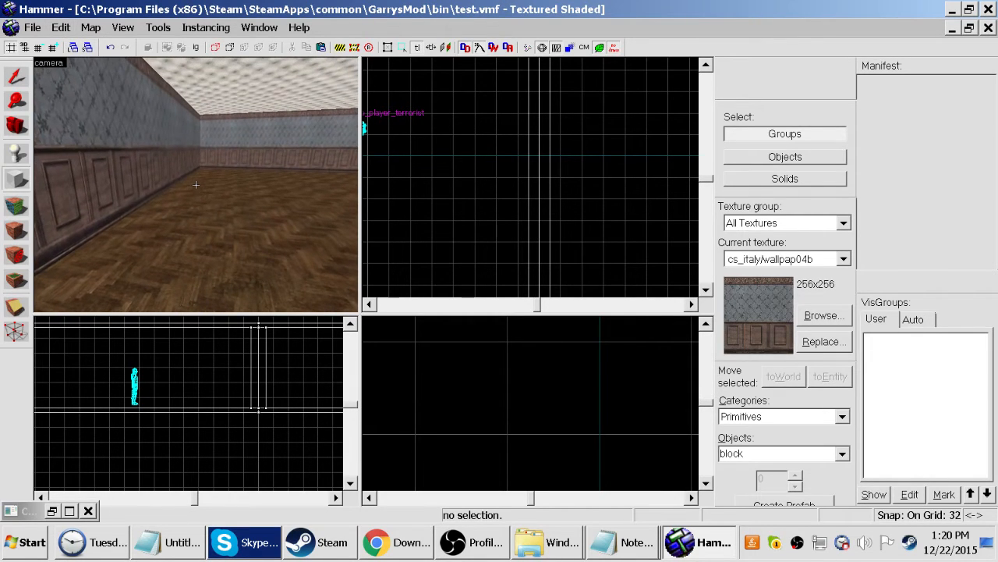
key("ctrl+v")
key("z")
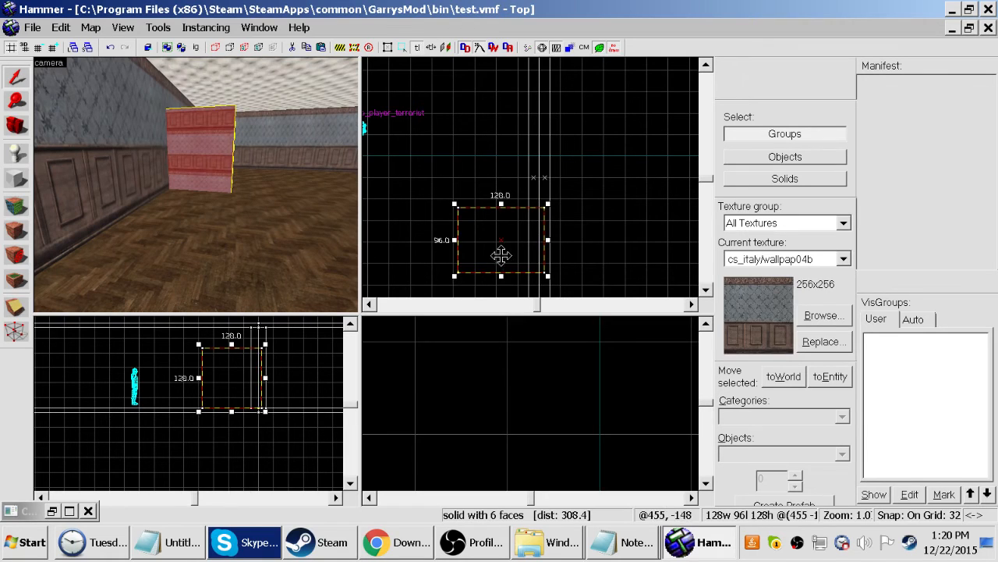
left_click_drag(501, 254, 529, 187)
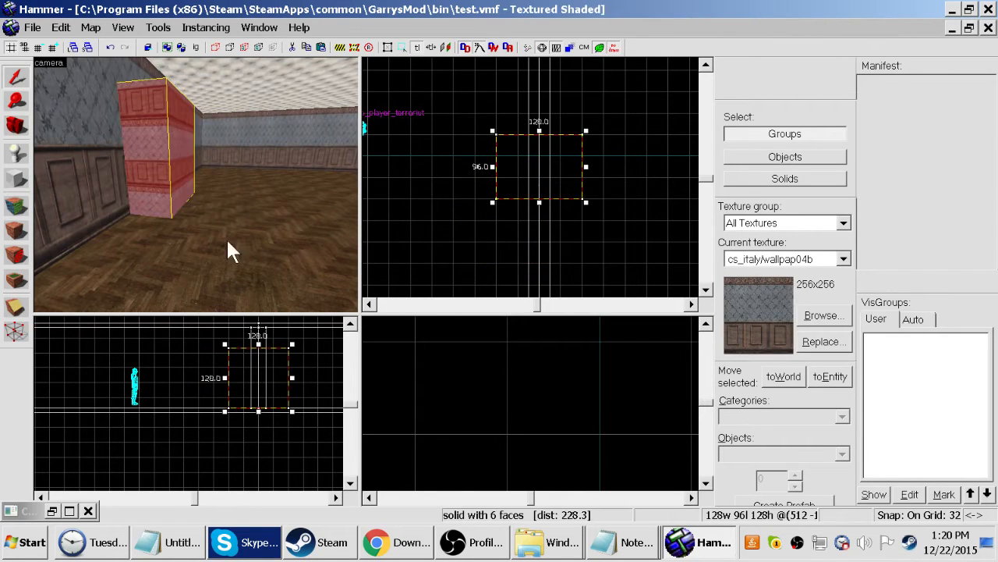
Move the block along the dividing wall in the top view to near the room's corner, centred at about 512, 208
key("z")
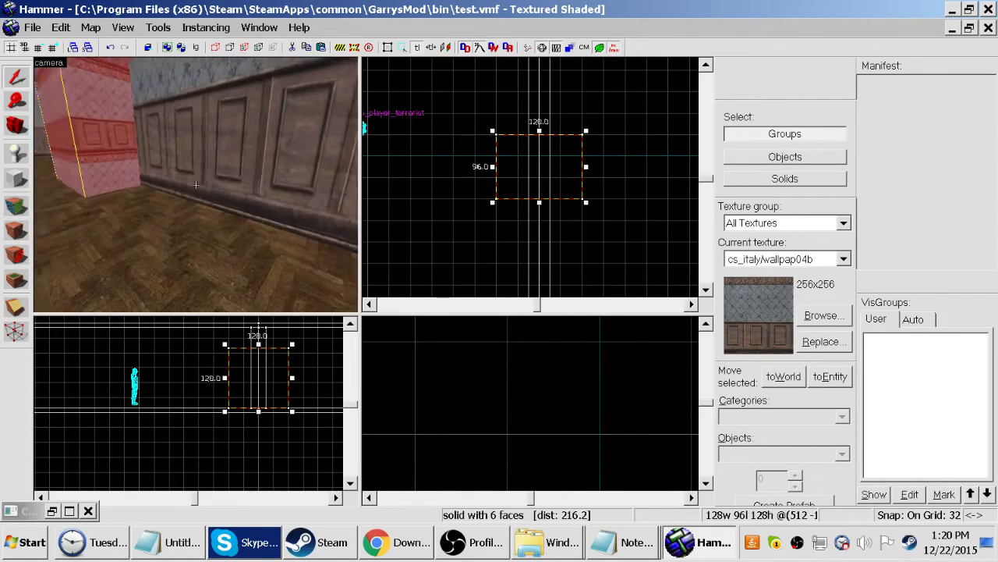
key("s")
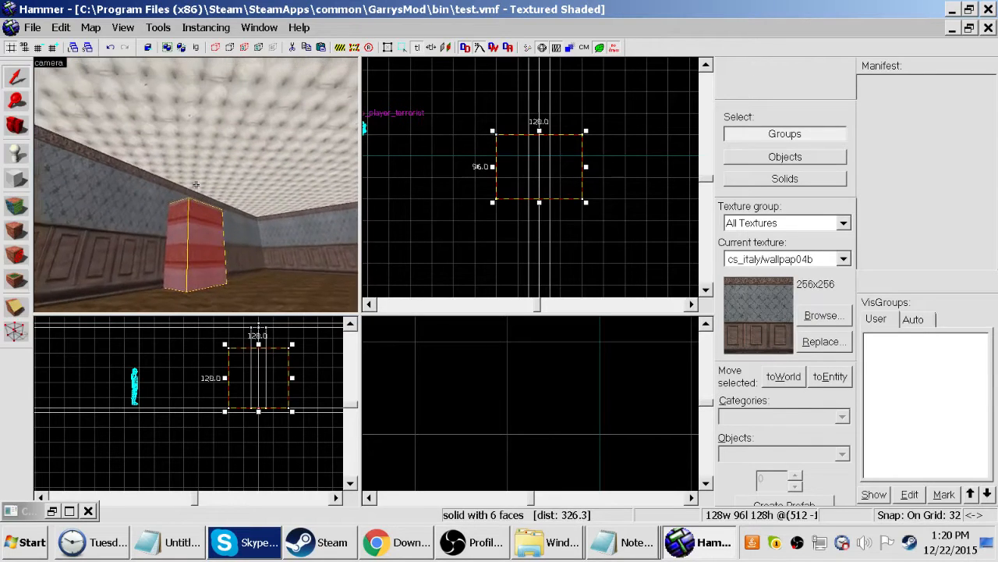
key("w")
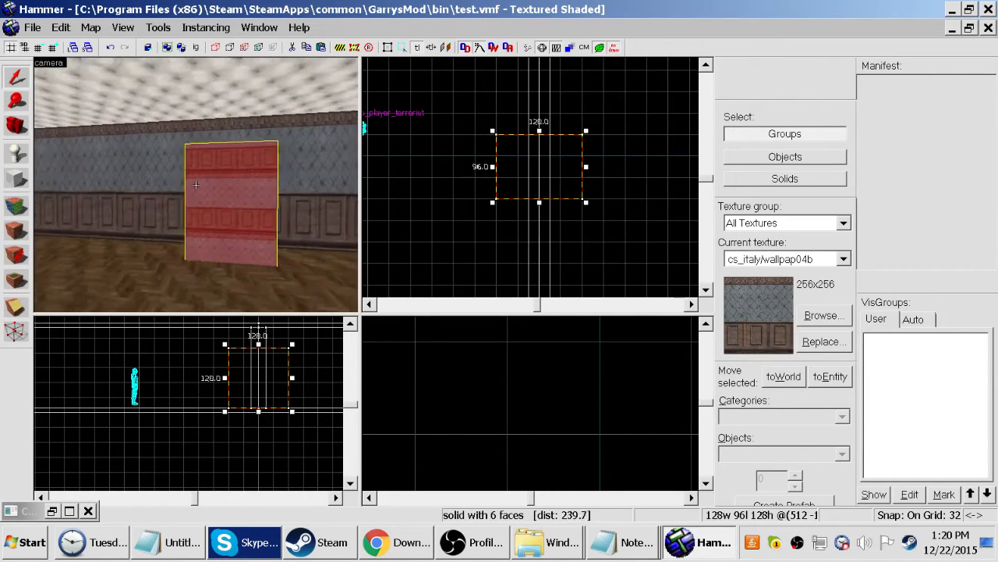
key("d")
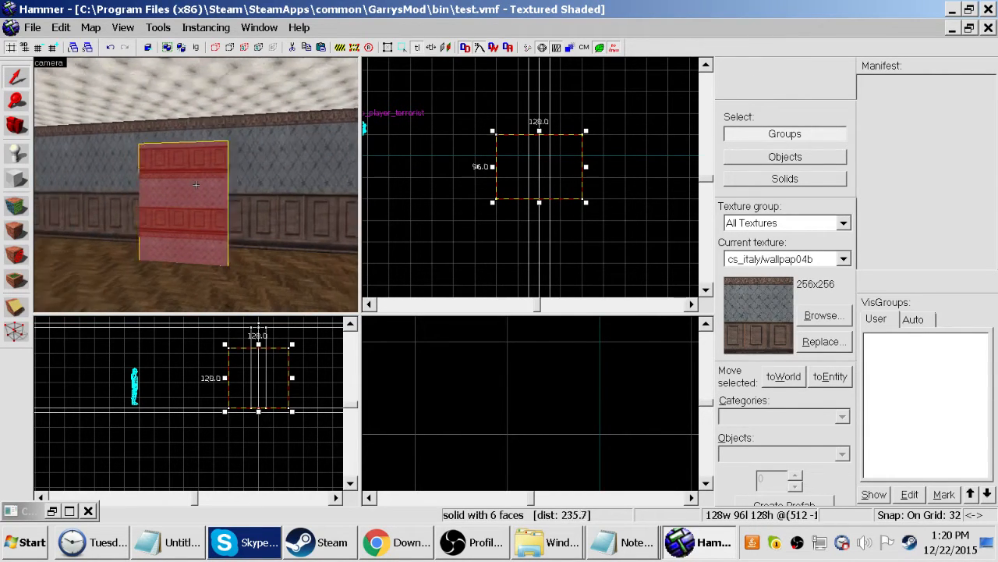
key("z")
scroll(610, 197, "down", 3)
scroll(606, 197, "down", 2)
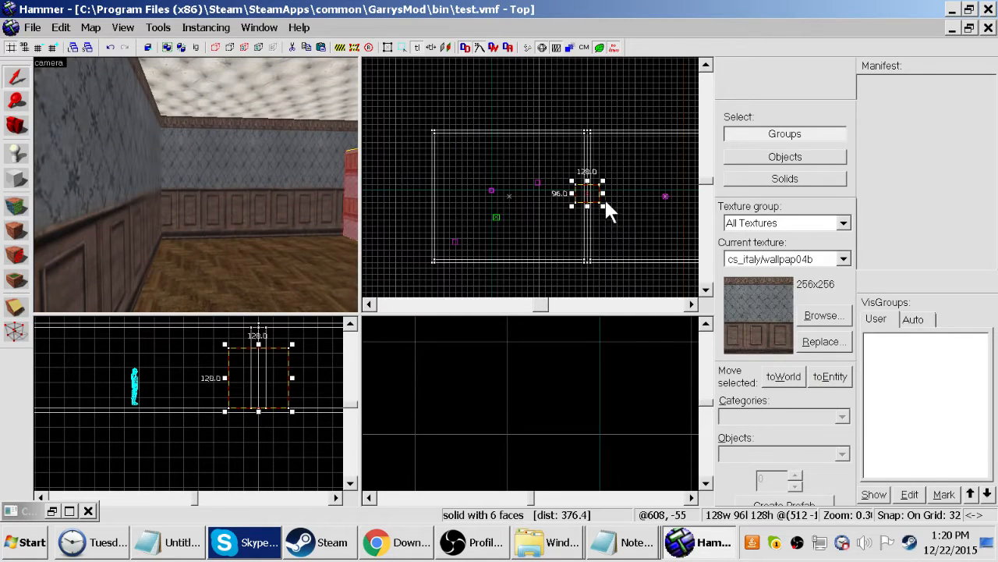
left_click_drag(578, 191, 575, 264)
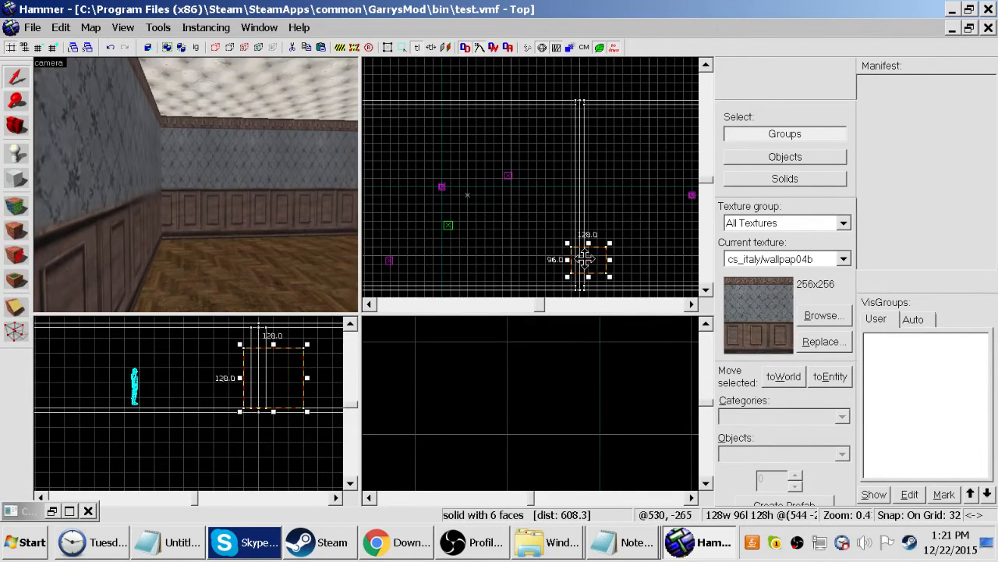
left_click_drag(578, 222, 576, 127)
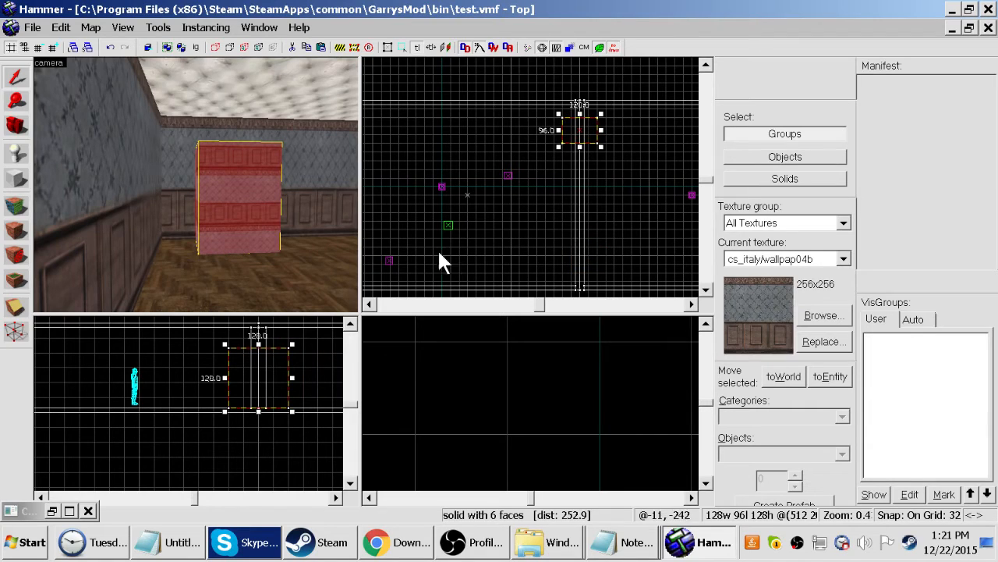
Carve a doorway through the dividing wall with the selected block
scroll(589, 139, "up", 8)
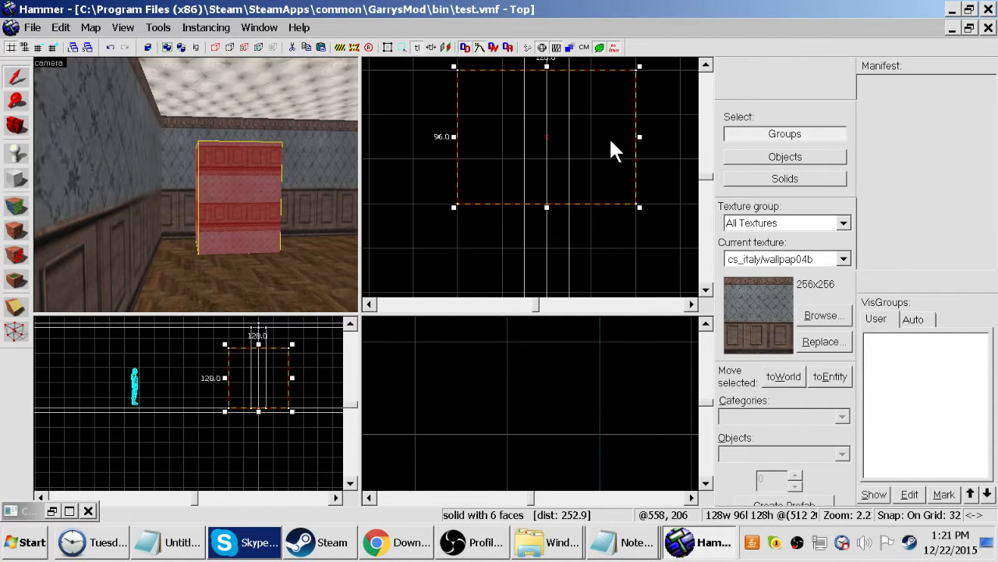
left_click(160, 29)
left_click(160, 49)
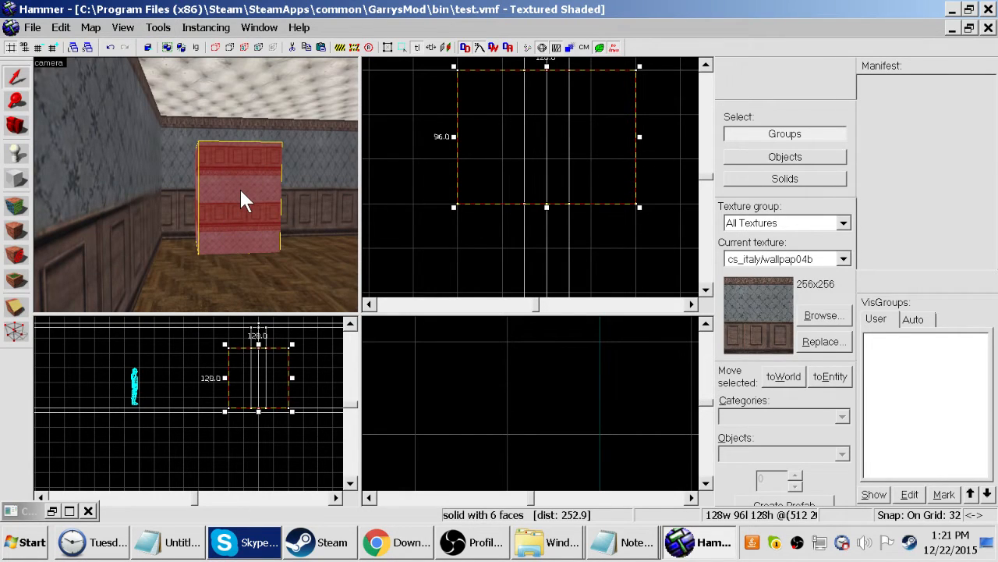
Delete the carving block to inspect the doorway, and undo the deletion
key("Delete")
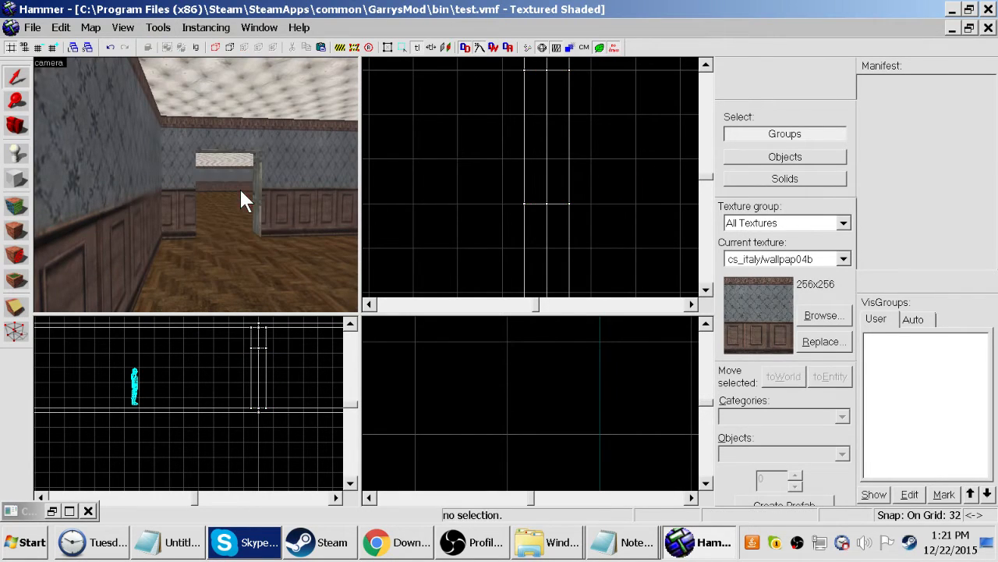
key("z")
key("w")
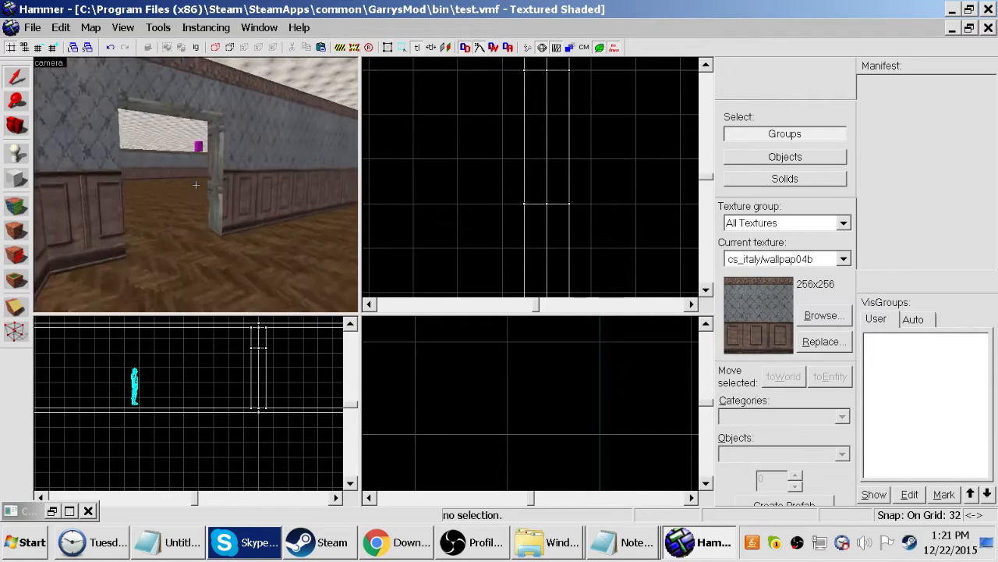
key("s")
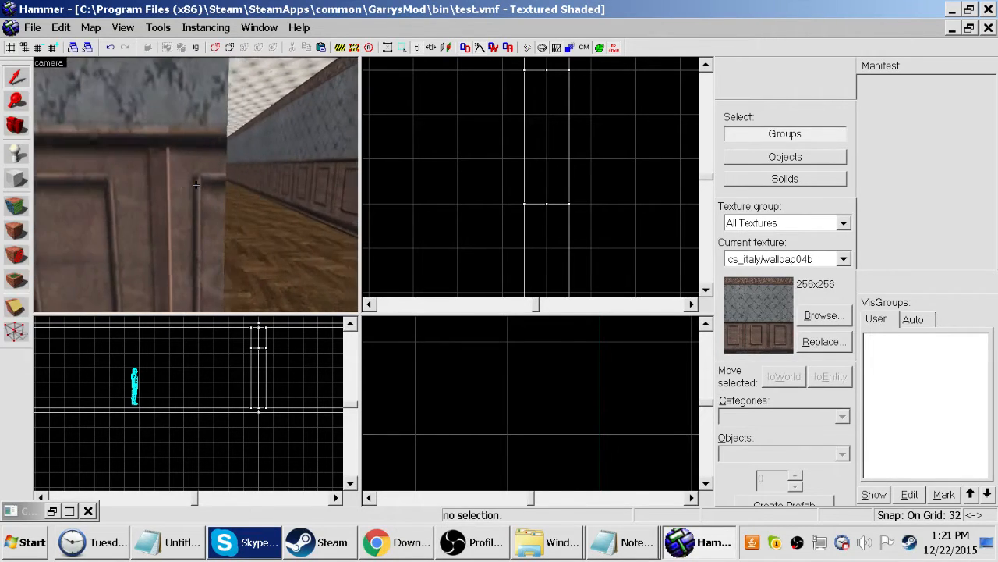
key("ctrl+z")
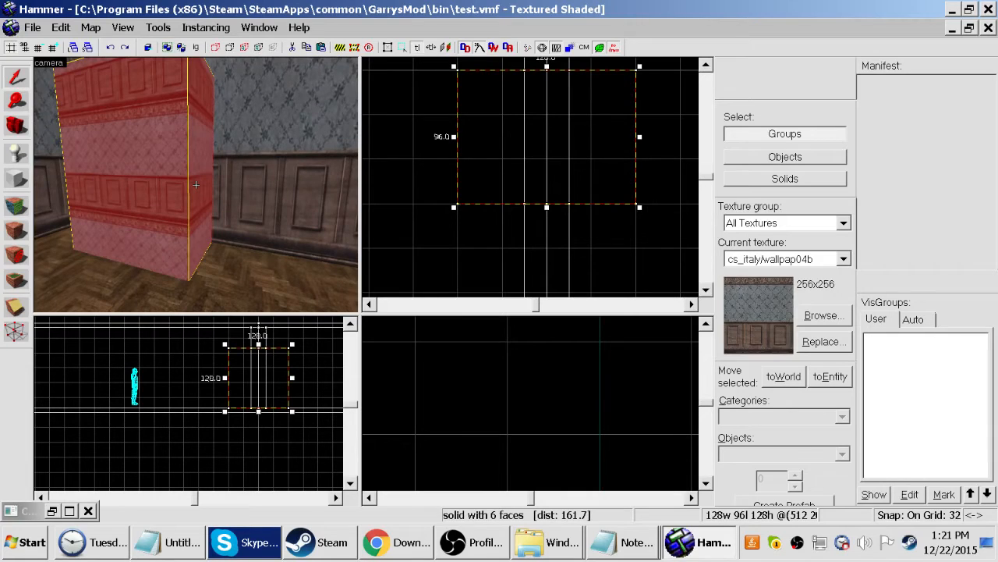
left_click(58, 25)
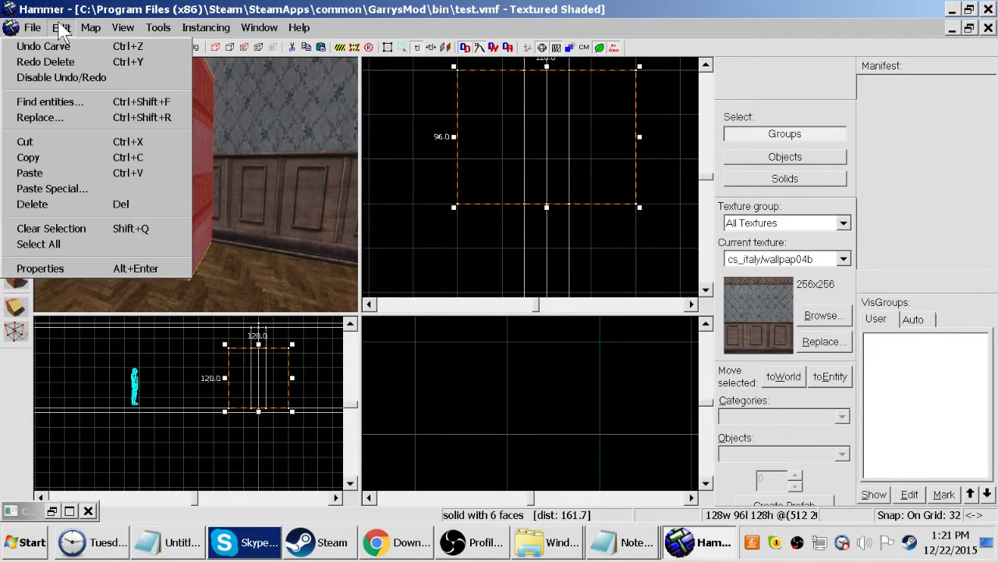
left_click(59, 26)
left_click(59, 27)
left_click(61, 28)
Narrow the block in the doorway to 32 units wide, starting from the dividing wall's middle line
key("z")
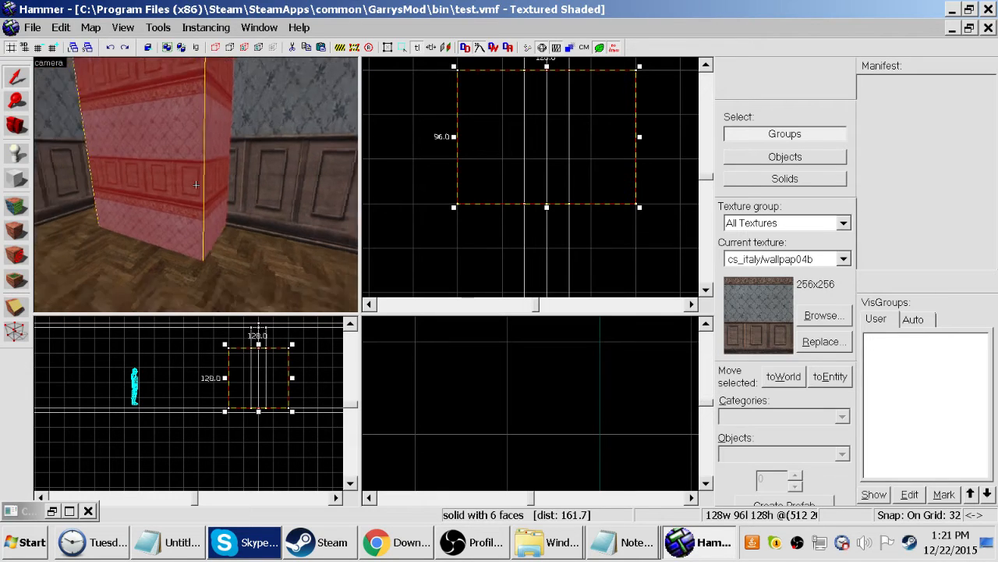
key("s")
key("w")
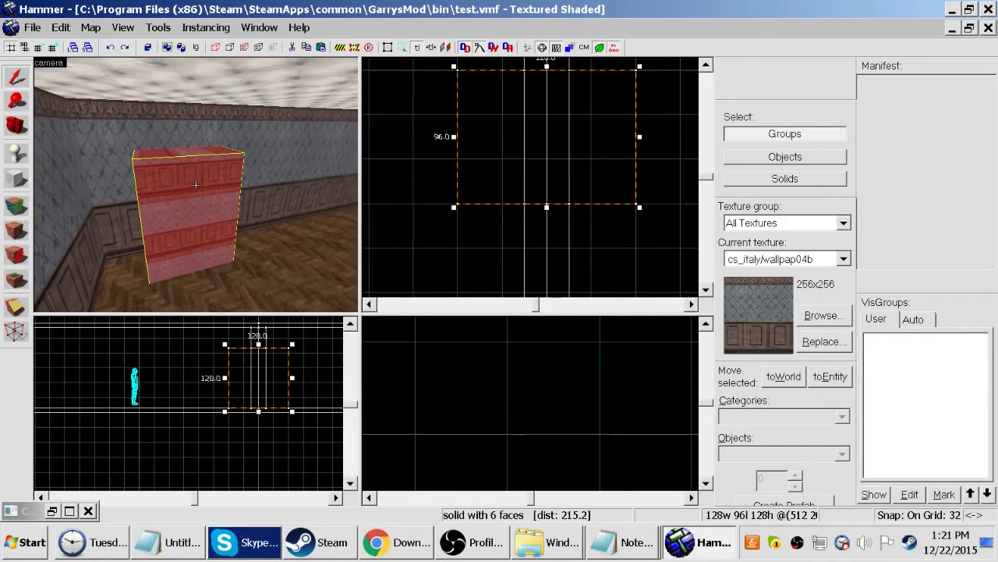
key("z")
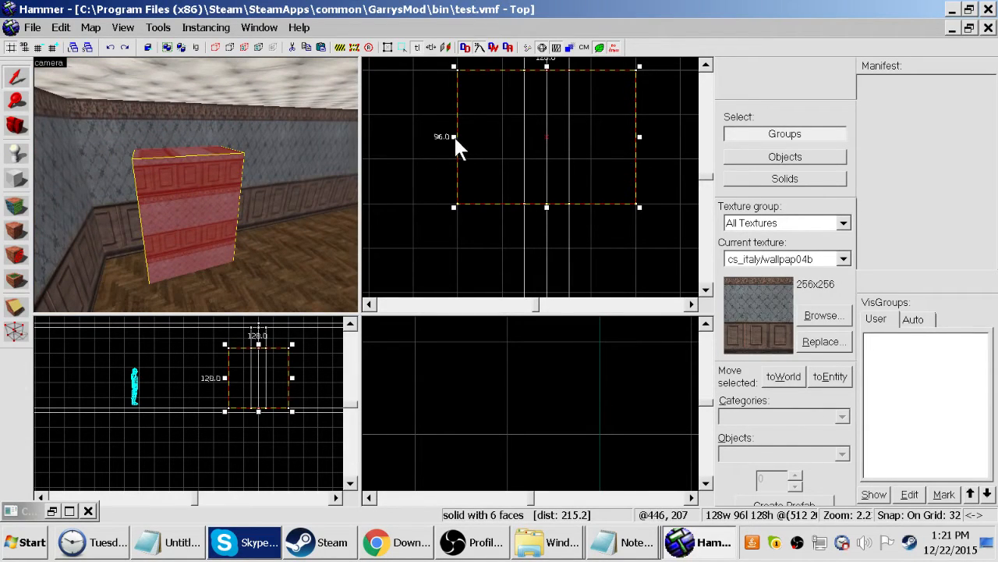
left_click_drag(456, 136, 544, 134)
mouse_move(635, 137)
left_mouse_down()
mouse_move(619, 153)
mouse_move(597, 152)
left_mouse_up()
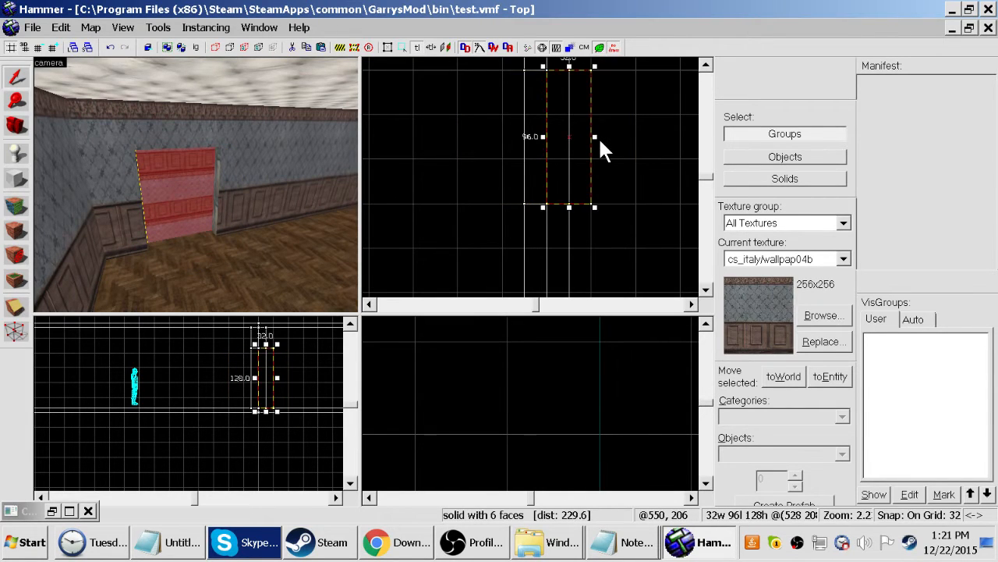
Refine the grid snap to 4 units and thin the doorway block to 4 units wide against the wall's middle line
scroll(600, 139, "down", 4)
scroll(610, 96, "up", 3)
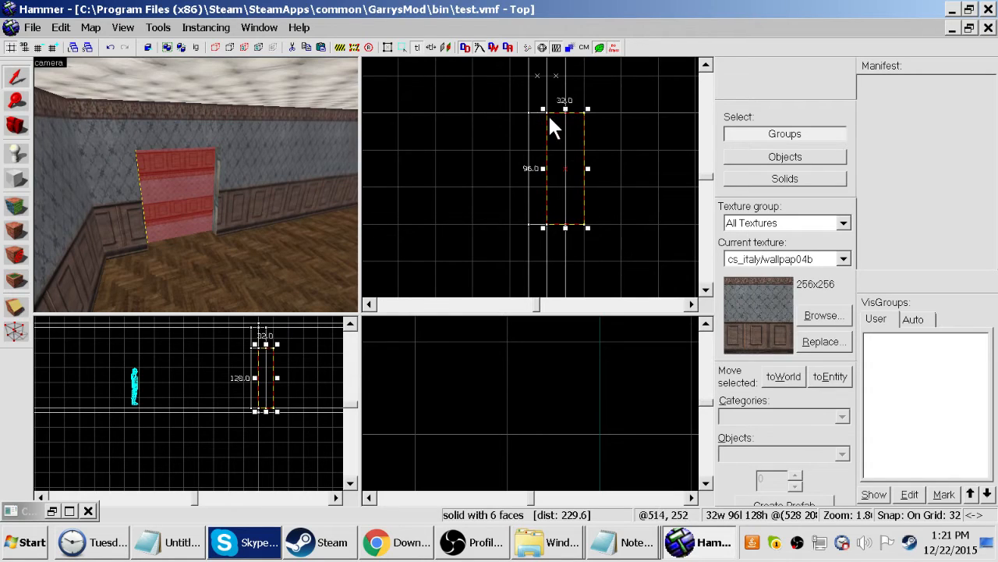
key("[")
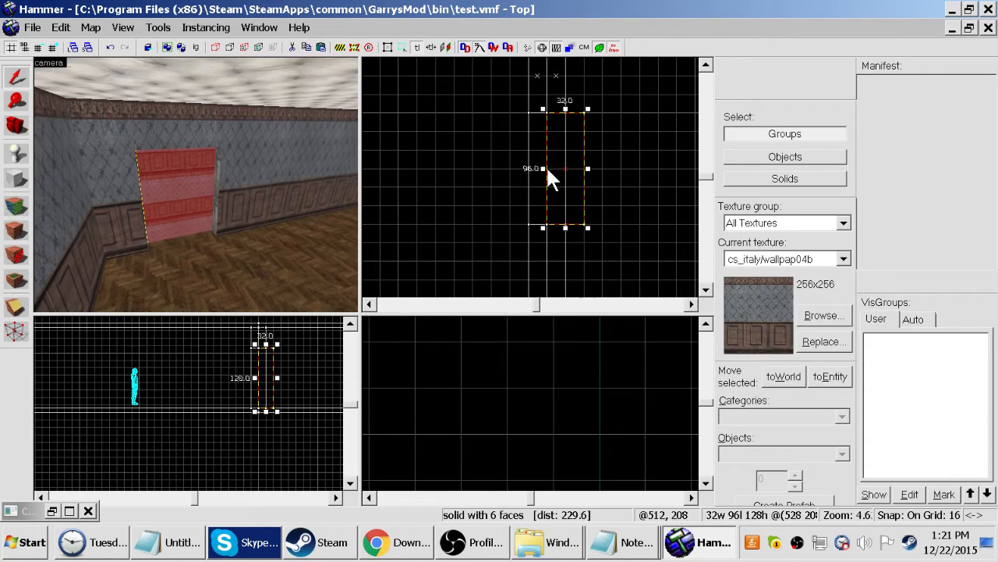
mouse_move(546, 167)
left_mouse_down()
mouse_move(578, 166)
mouse_move(550, 173)
left_mouse_up()
key("[")
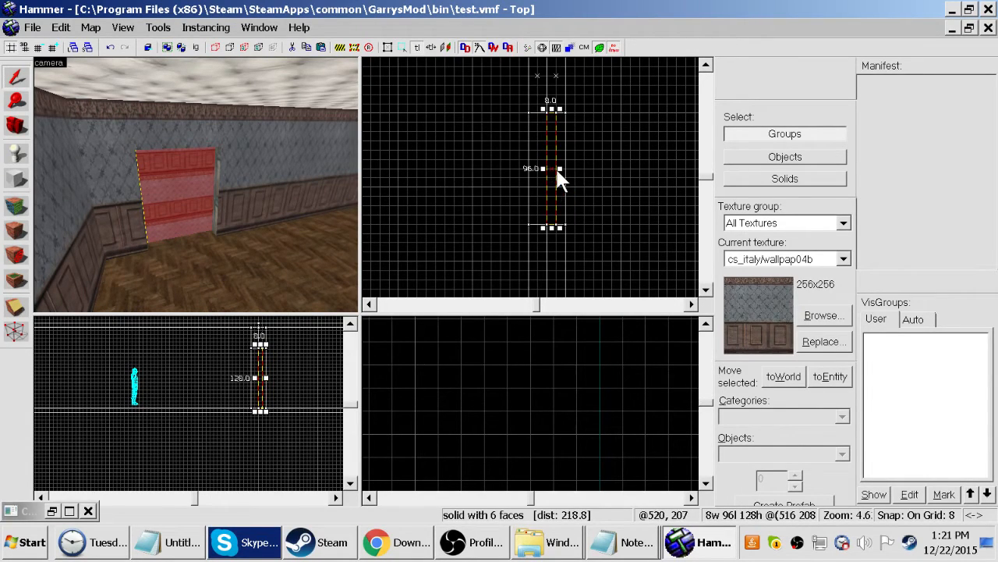
key("[")
left_click_drag(560, 167, 556, 170)
left_click(145, 190)
scroll(549, 167, "up", 6)
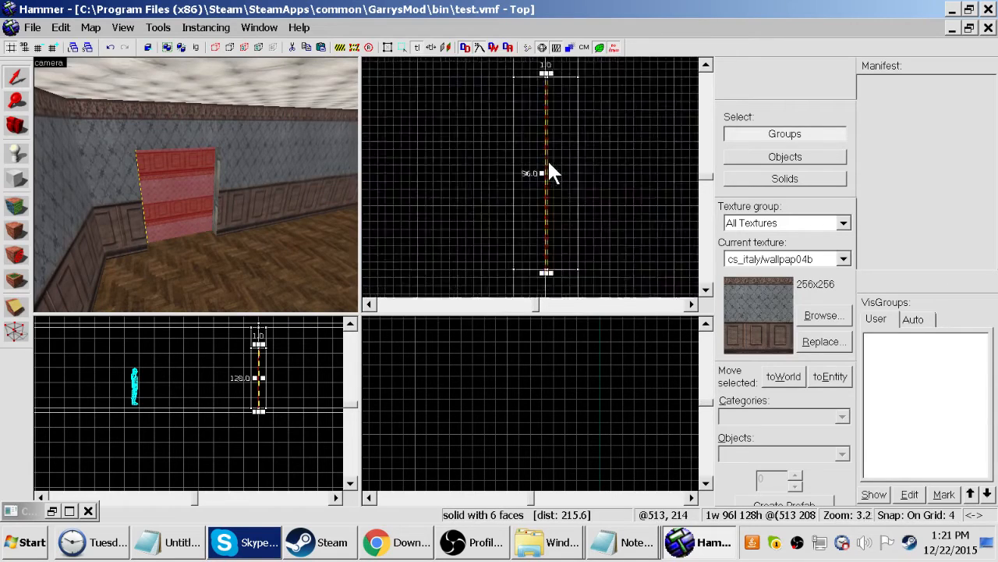
left_click_drag(550, 176, 560, 174)
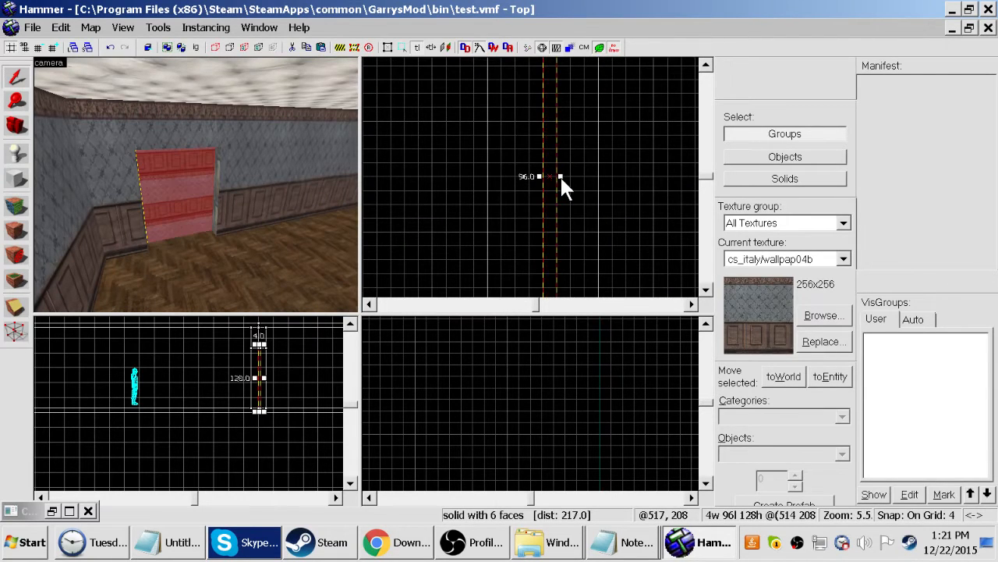
Examine the thin block in the doorway and its fit within the frame from both rooms
scroll(560, 175, "down", 6)
scroll(565, 119, "up", 3)
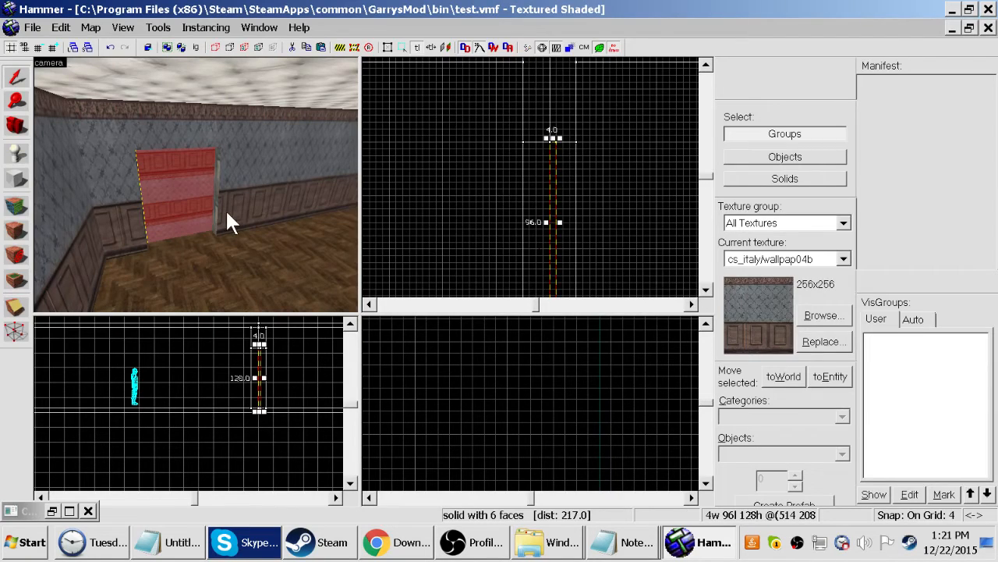
key("z")
key("w")
key("s")
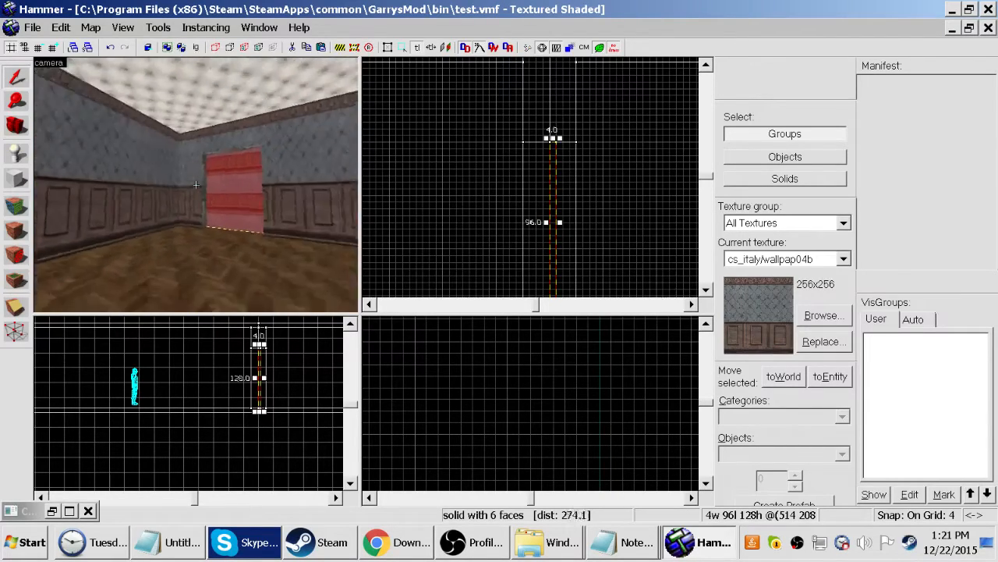
key("w")
key("w")
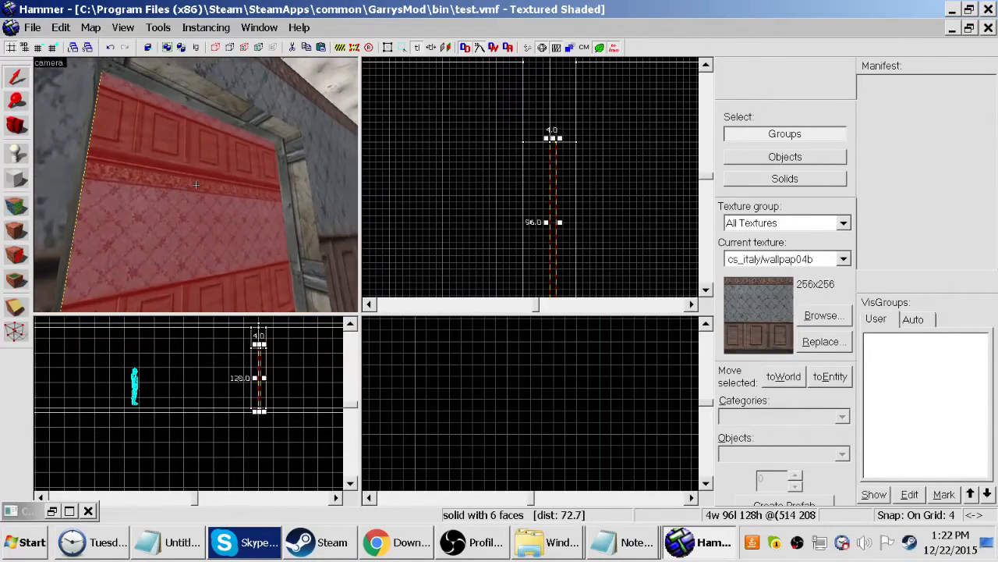
key("s")
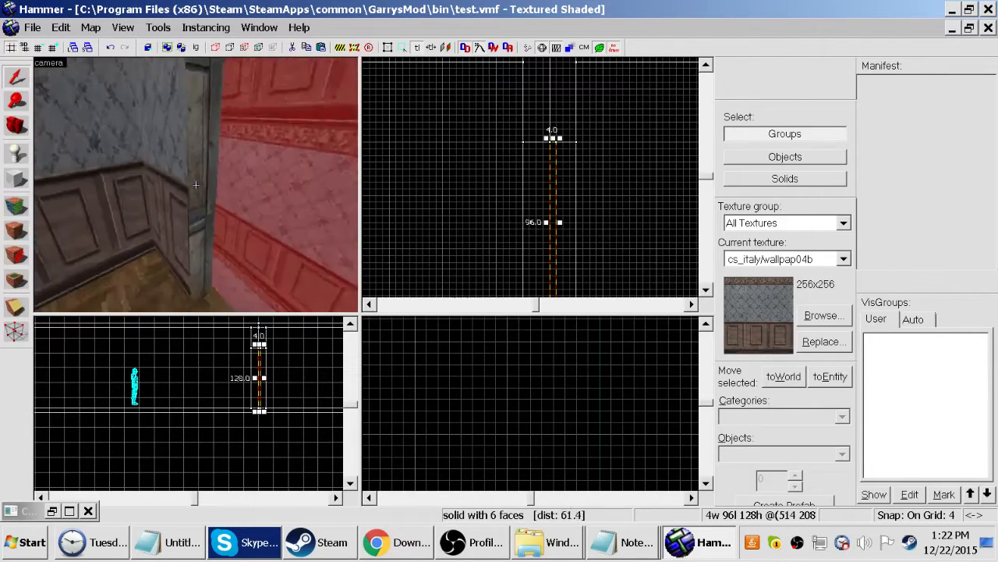
key("s")
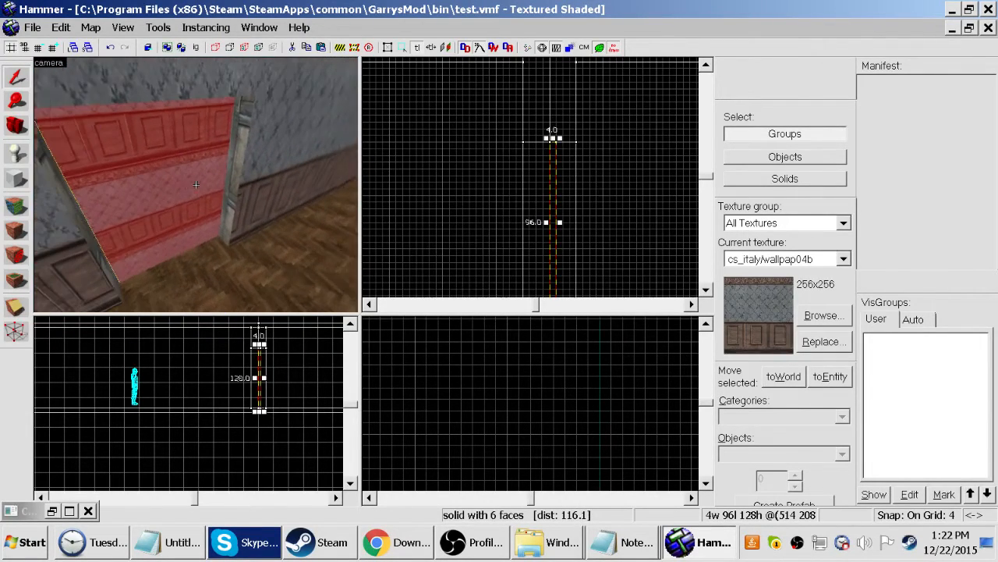
key("z")
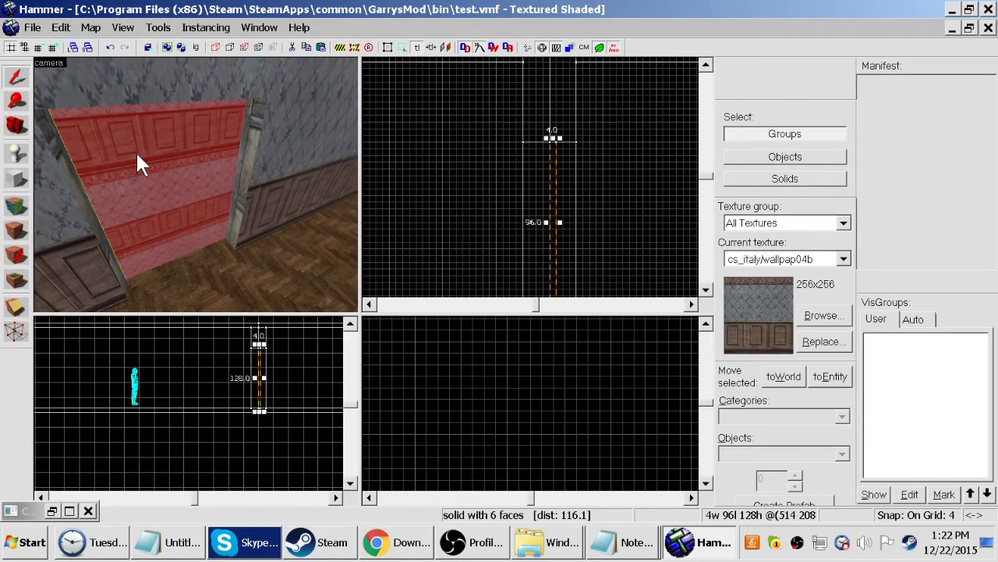
Search the textures for "door" to find one for the faces of the doorway block
left_click(15, 205)
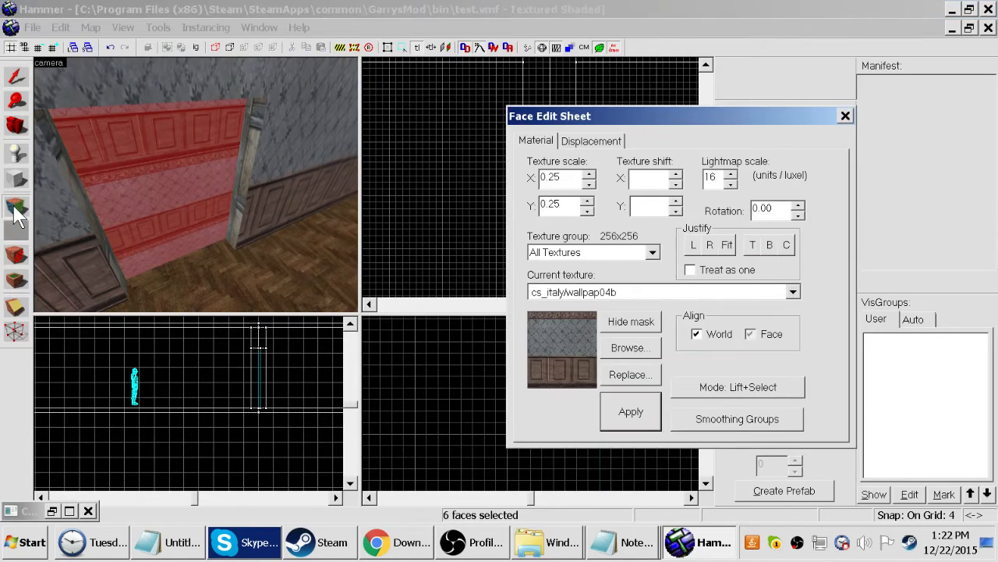
left_click(624, 345)
type("d")
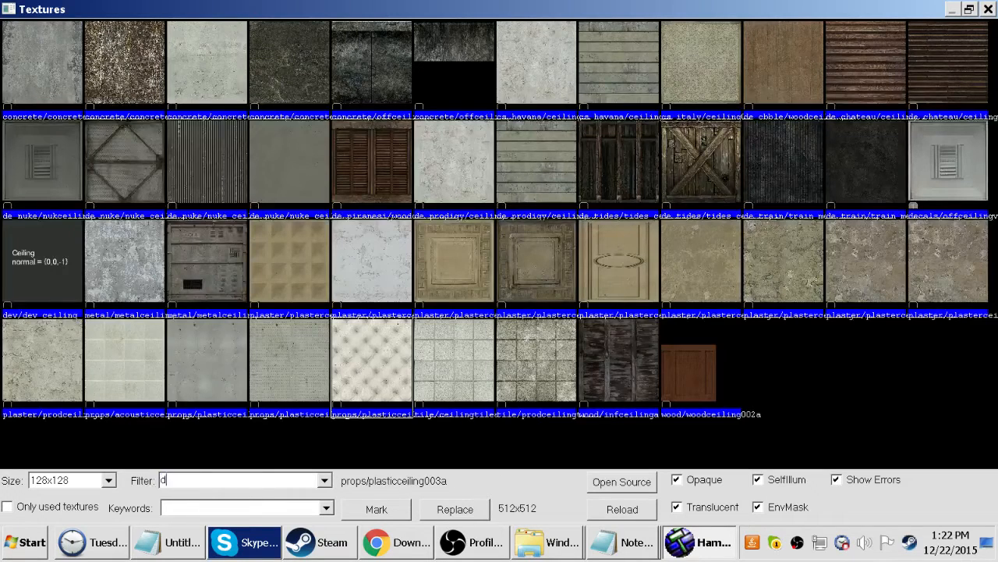
type("oor")
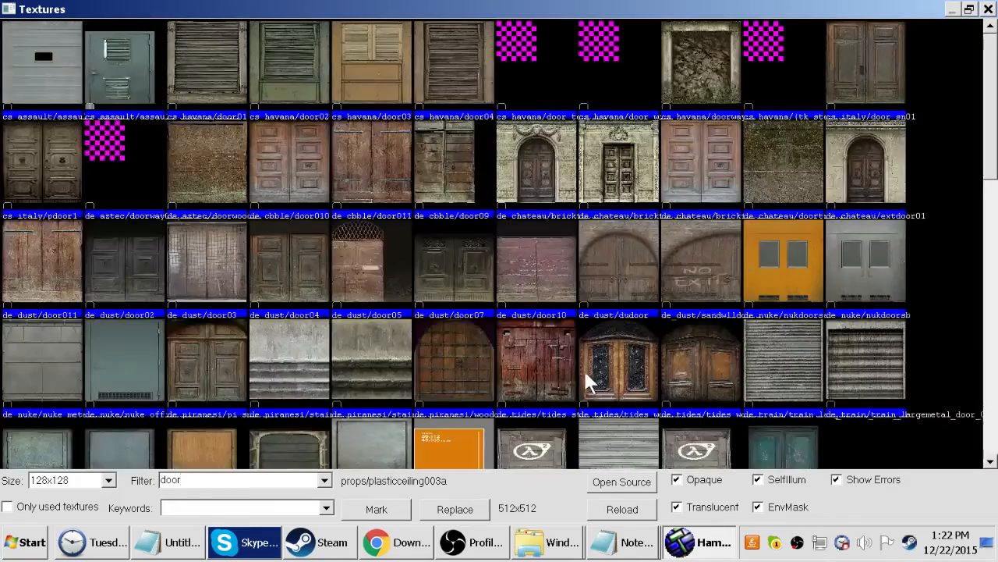
scroll(812, 347, "down", 3)
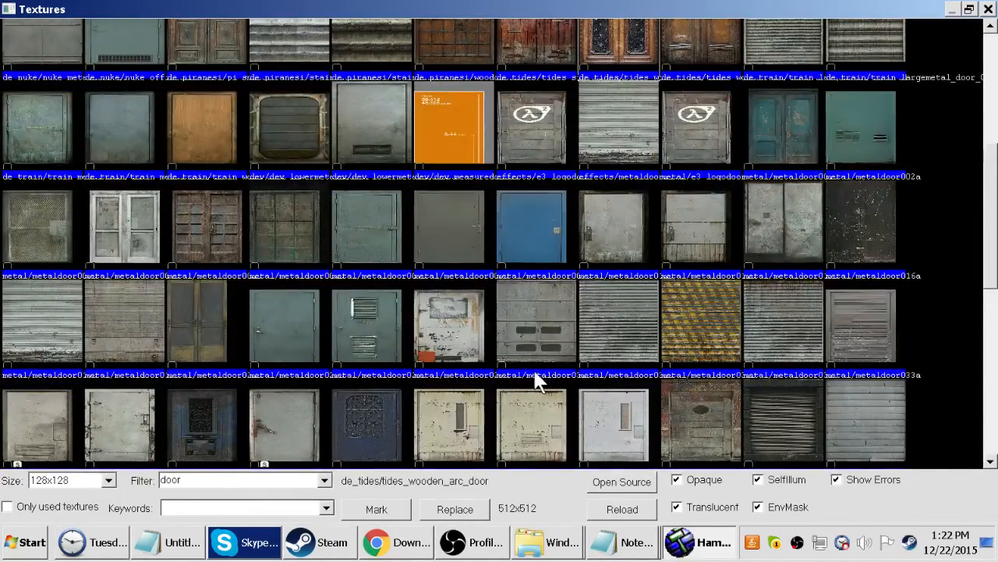
Try to apply the dev/dev_lowermetaldoor02a texture to the doorway block
double_click(383, 125)
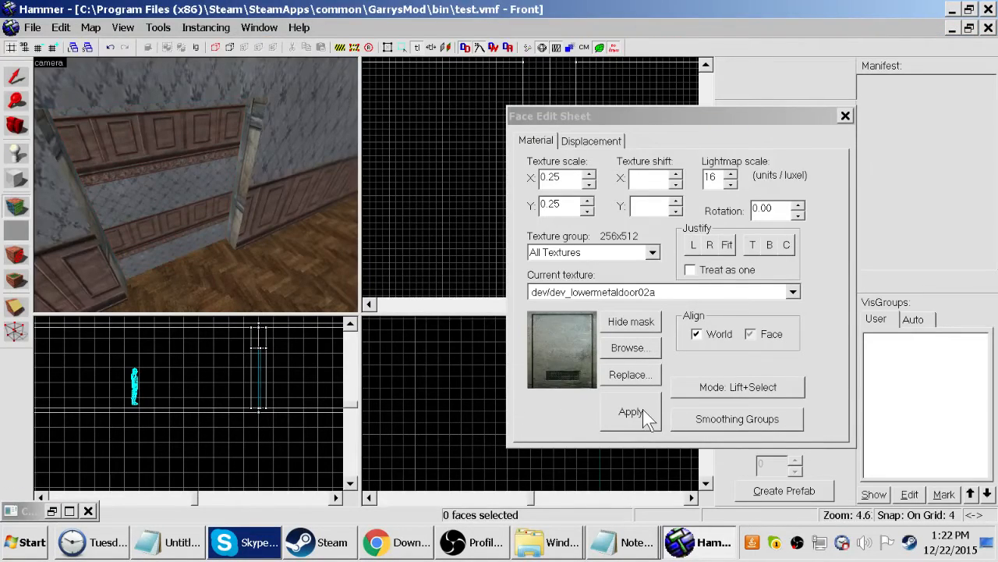
left_click(644, 411)
left_click(160, 199)
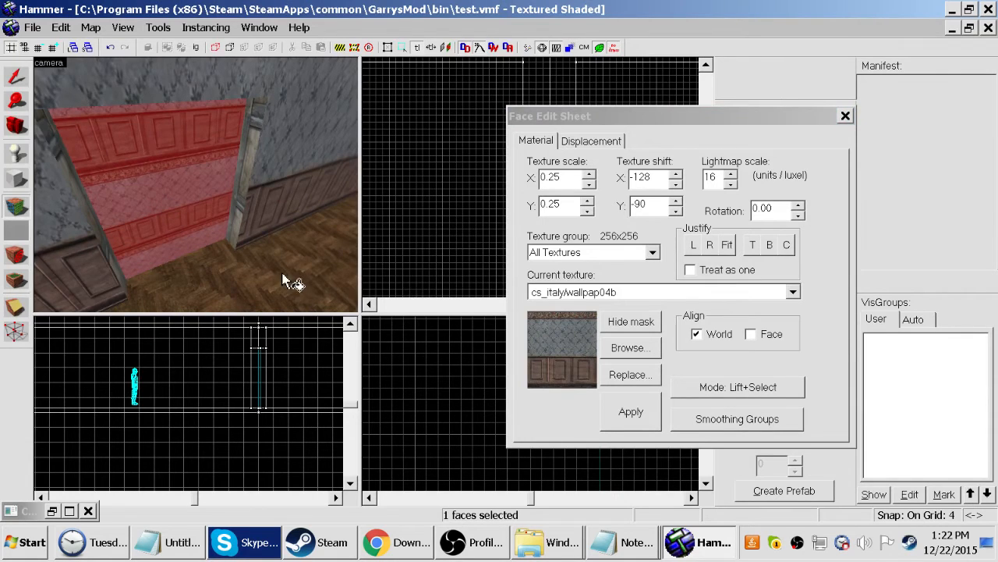
Reselect the whole doorway block, apply the dev/dev_lowermetaldoor02a texture to all its faces, and fit it to them
key("z")
key("z")
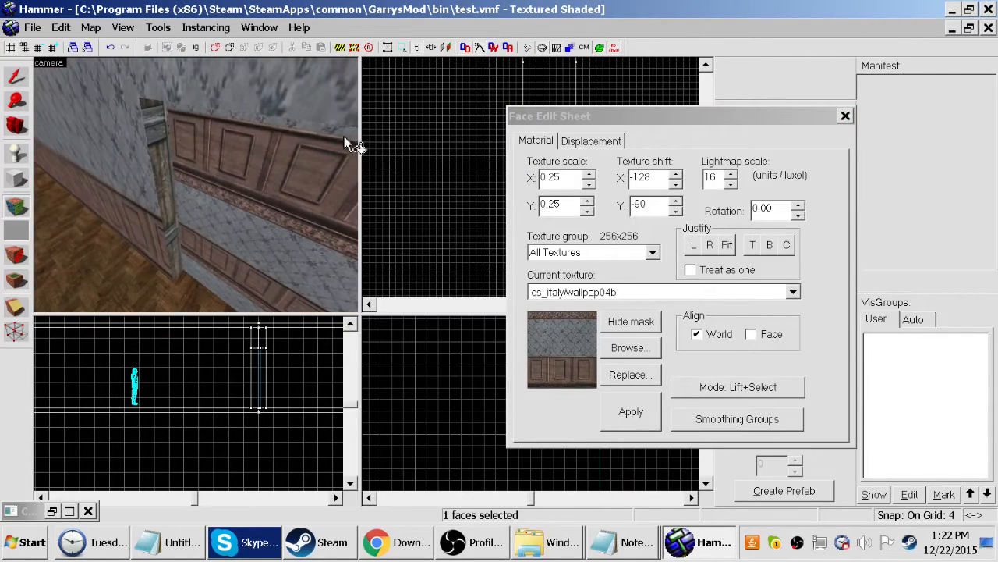
left_click(845, 122)
left_click(262, 222)
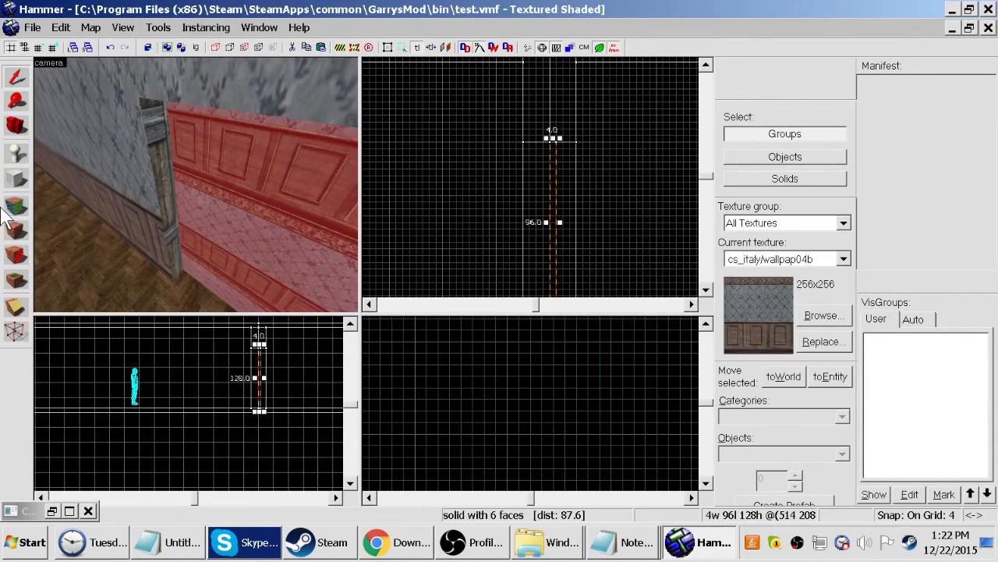
left_click(16, 230)
left_click(627, 348)
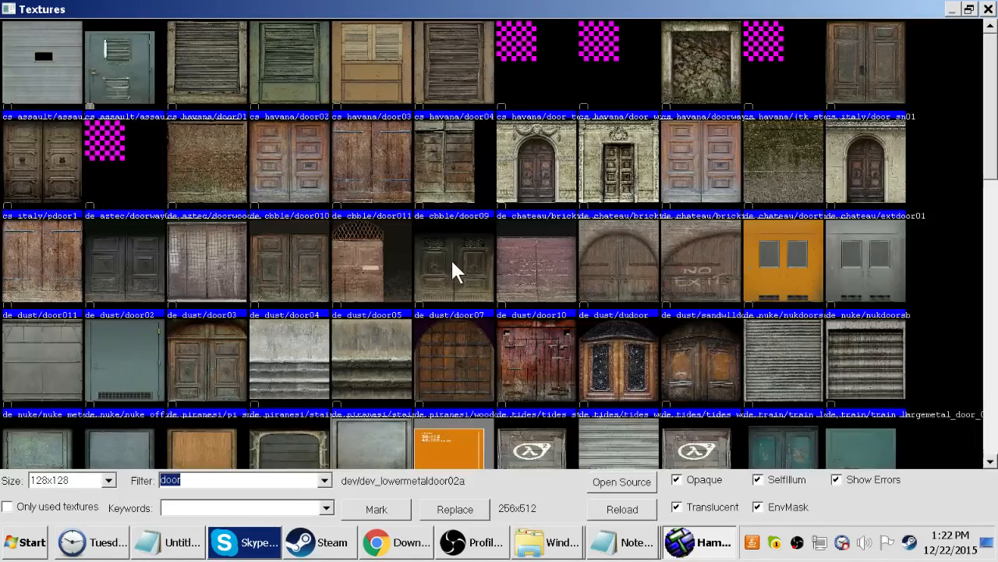
scroll(378, 439, "down", 3)
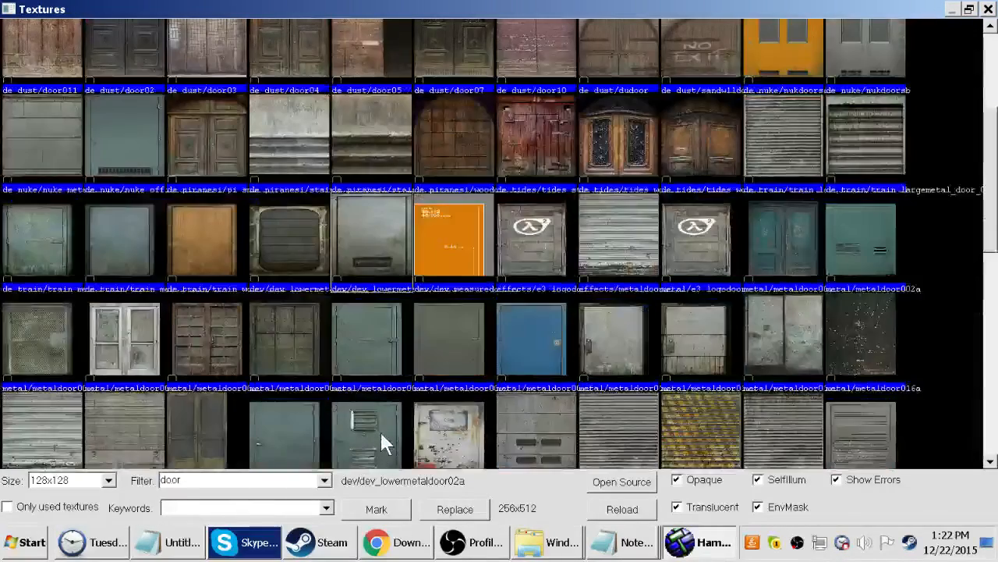
double_click(376, 242)
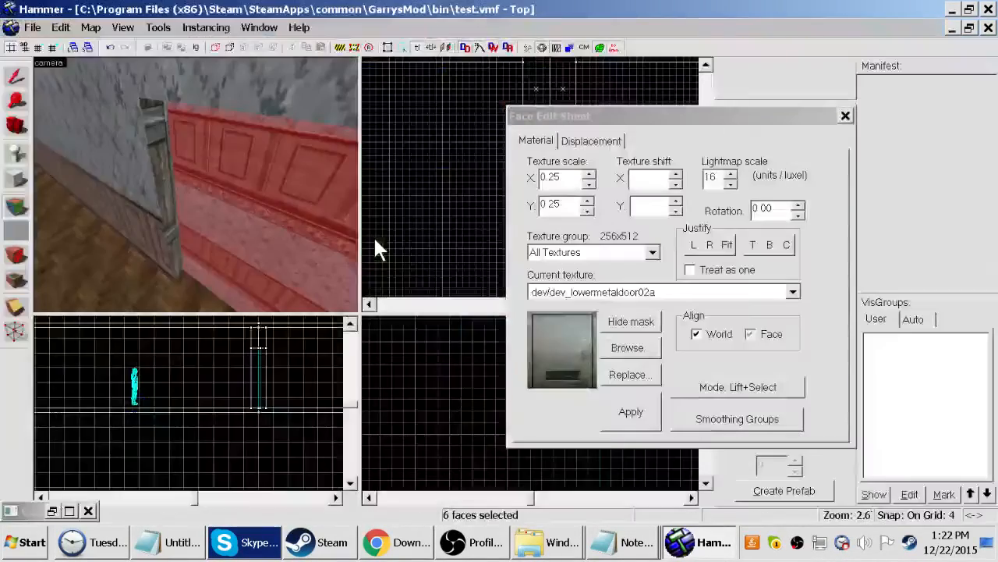
left_click(631, 413)
left_click(727, 245)
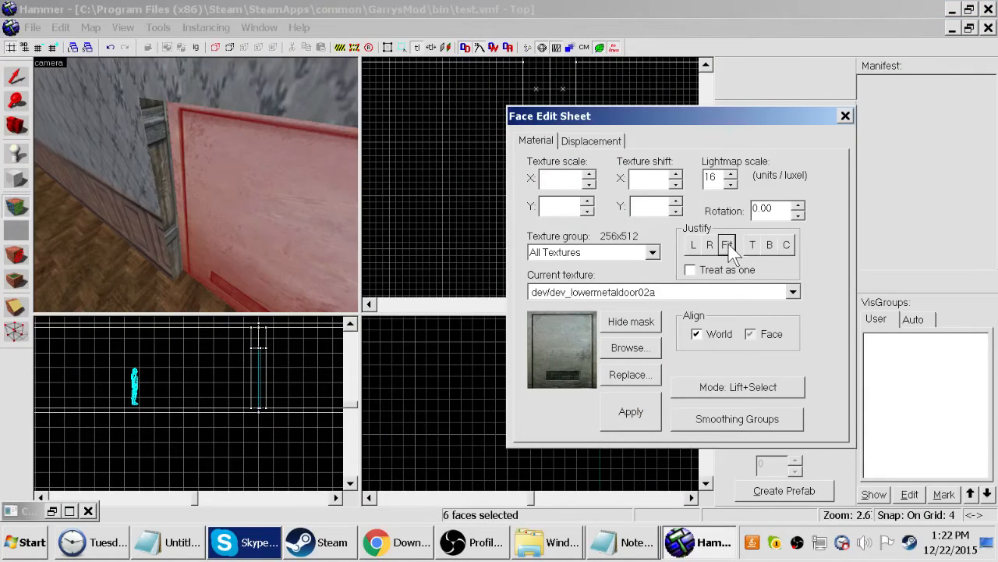
Inspect the textured door in its frame from both rooms and close the face editing sheet
key("z")
key("s")
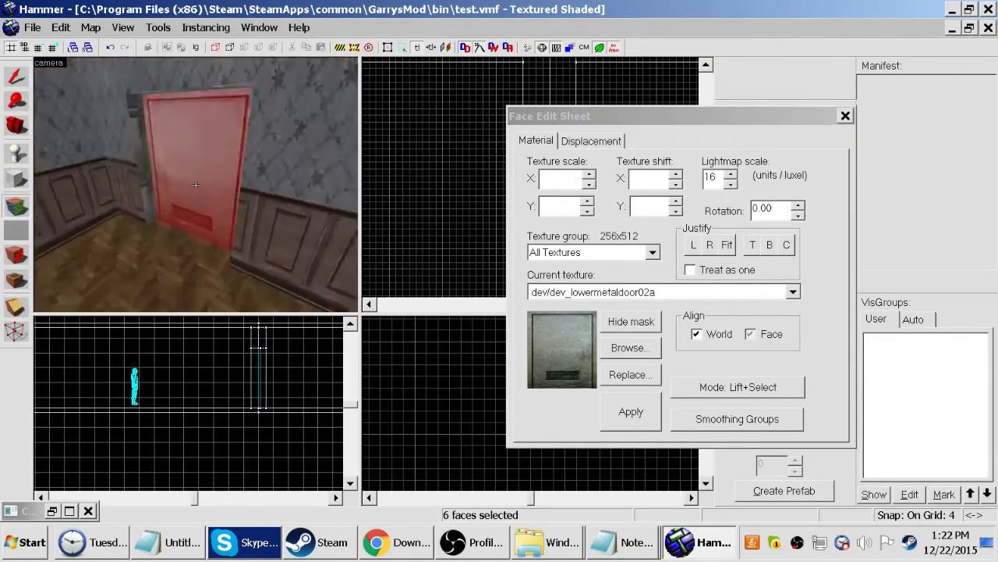
key("w")
key("s")
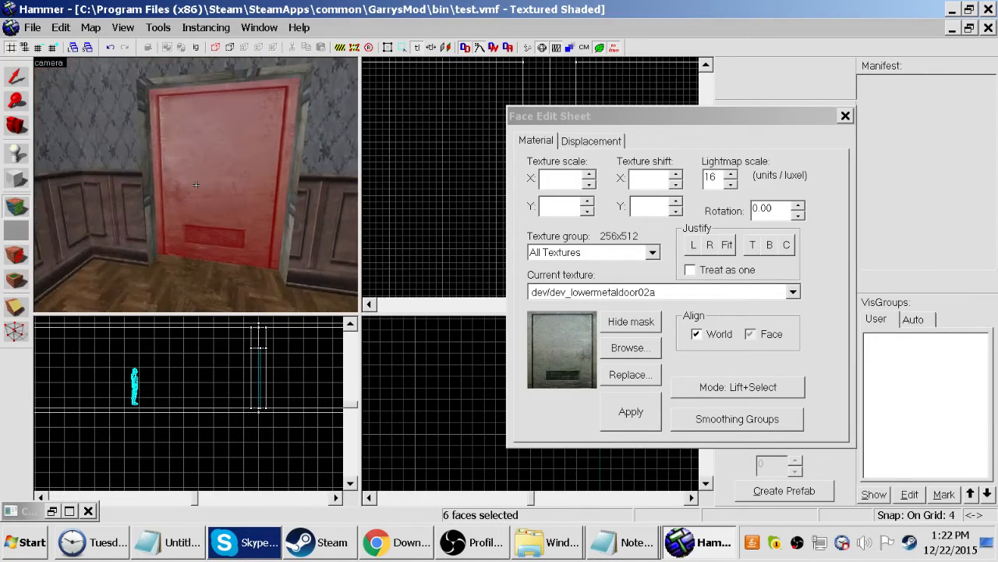
key("z")
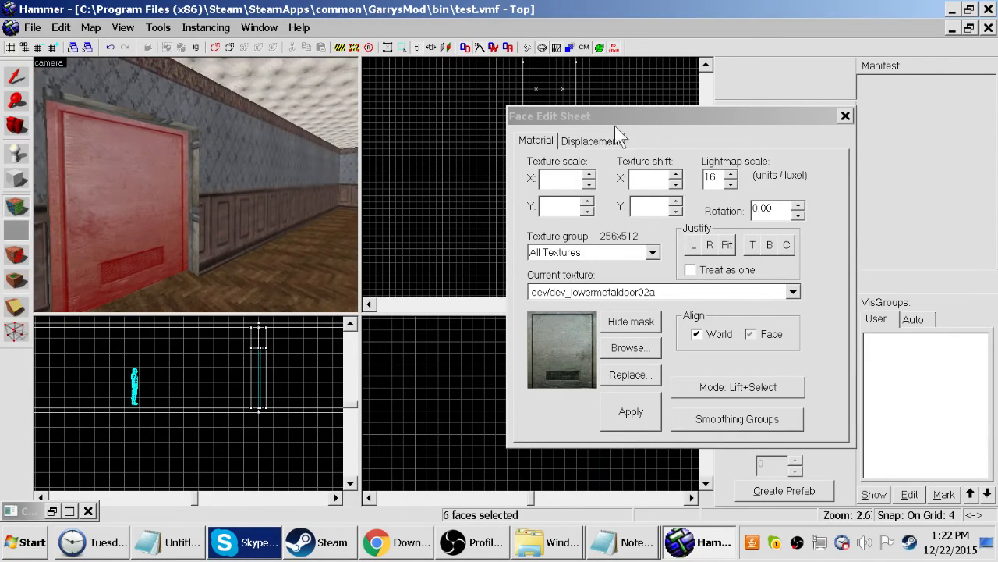
left_click(844, 115)
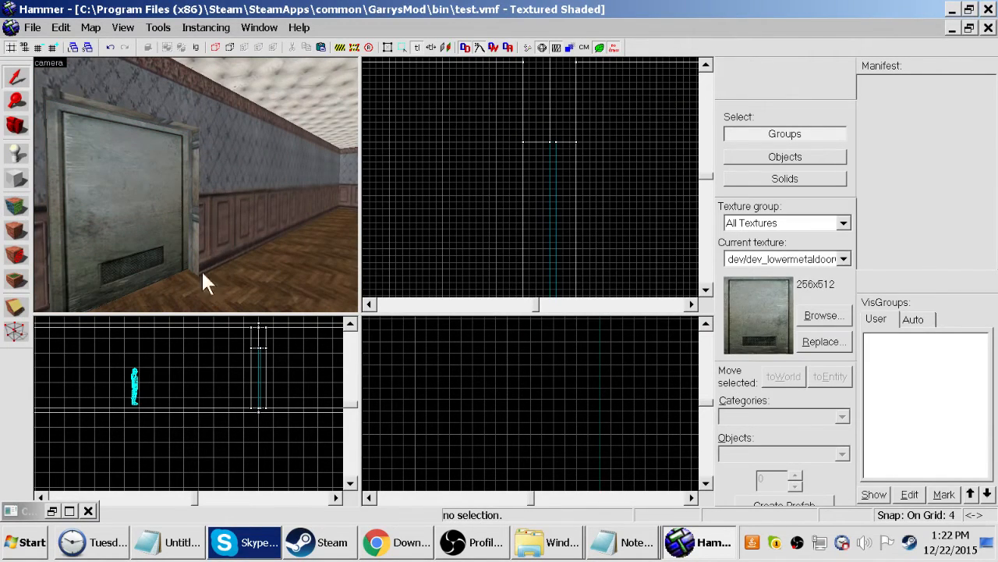
key("z")
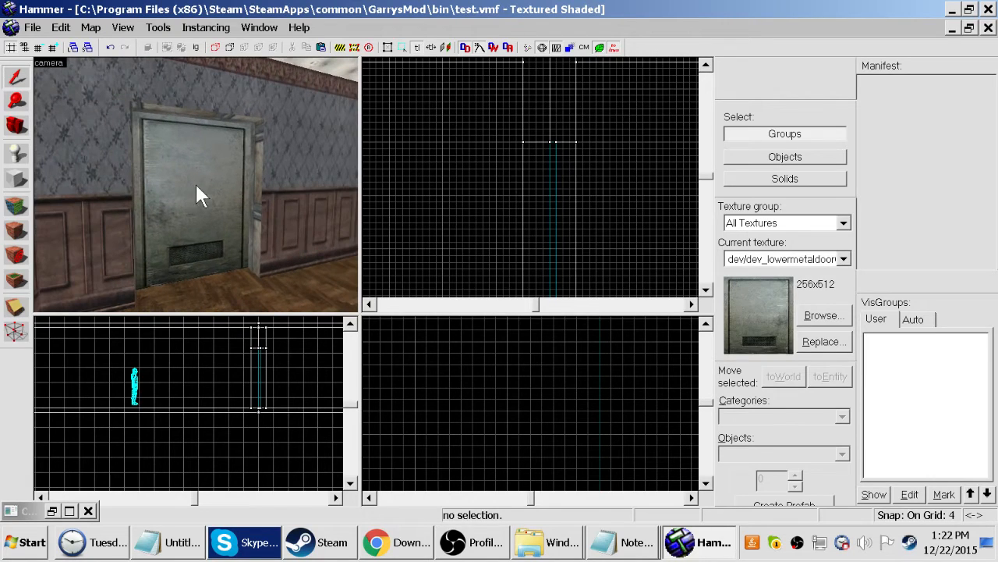
Turn the door block into a brush entity and set its class to func_door_rotating
left_click(197, 187)
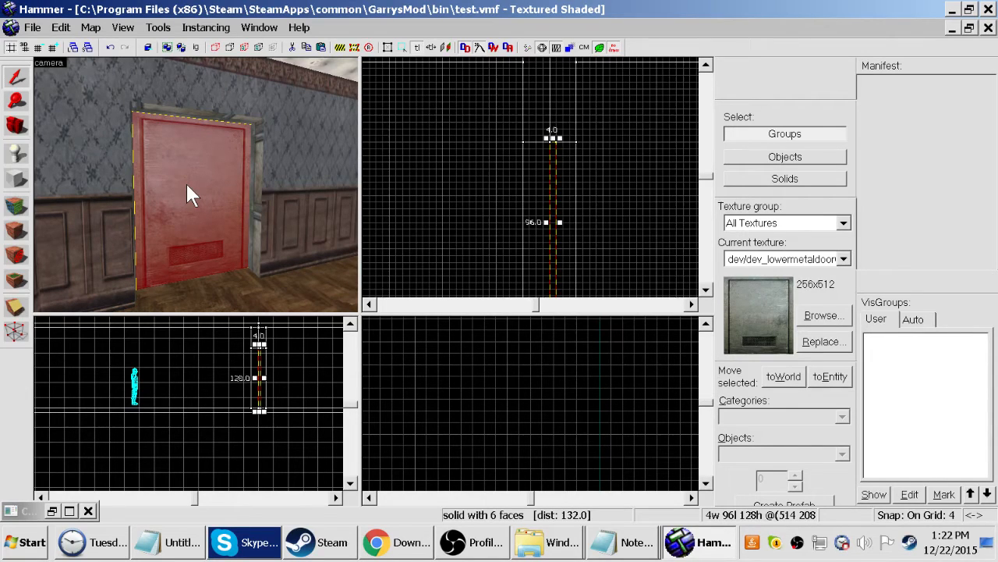
key("ctrl+t")
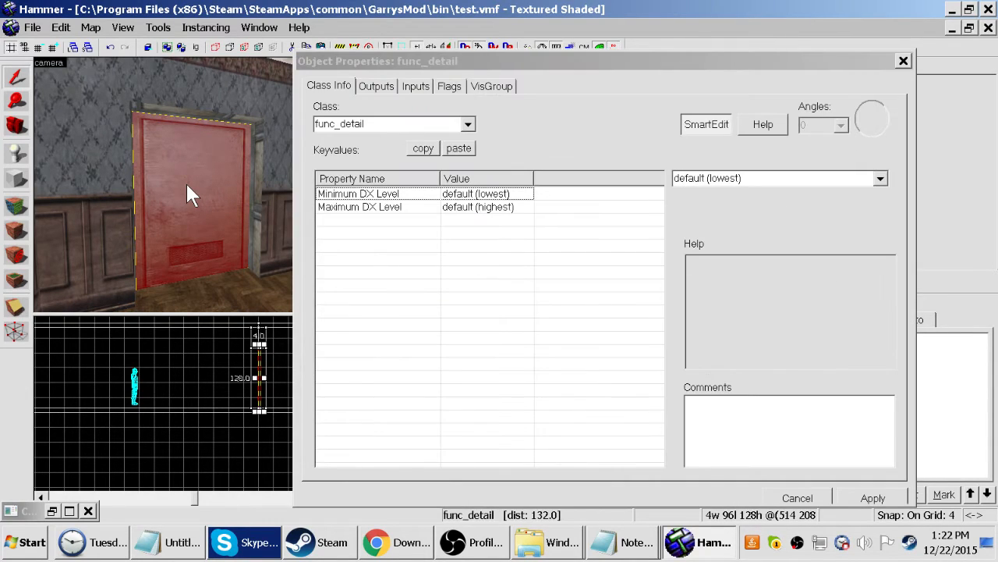
left_click(468, 124)
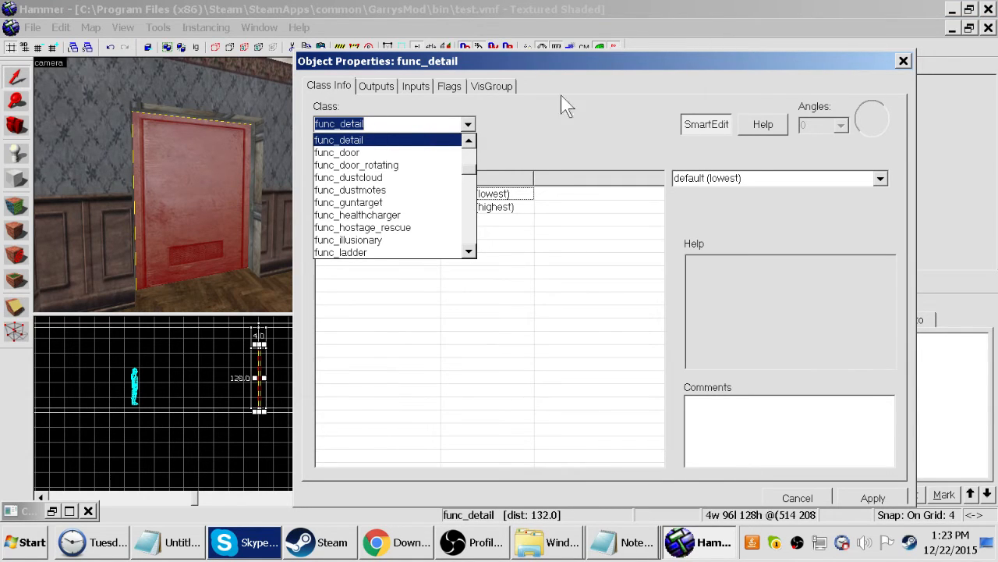
left_click(915, 64)
left_click(925, 65)
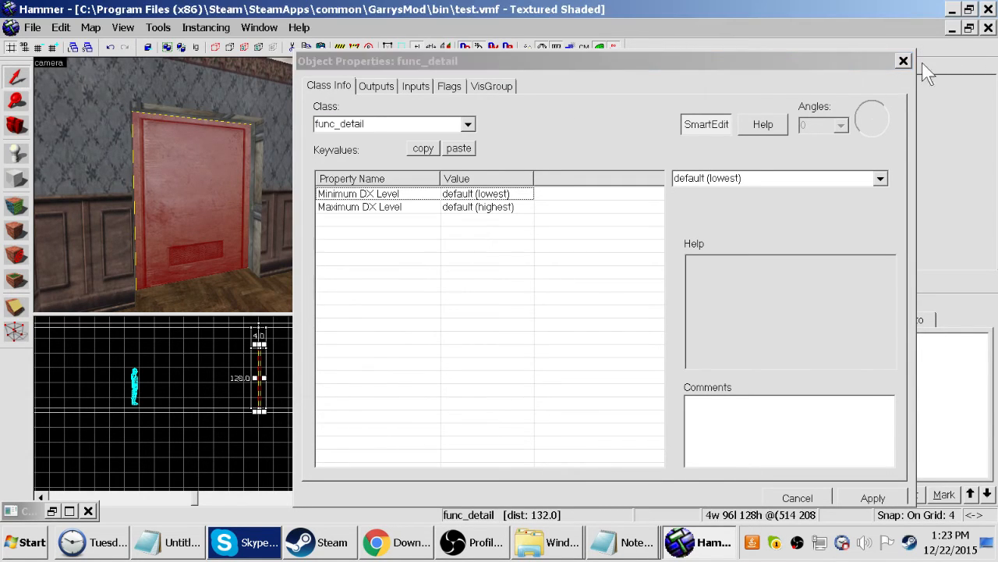
left_click(904, 62)
double_click(193, 204)
left_click(468, 124)
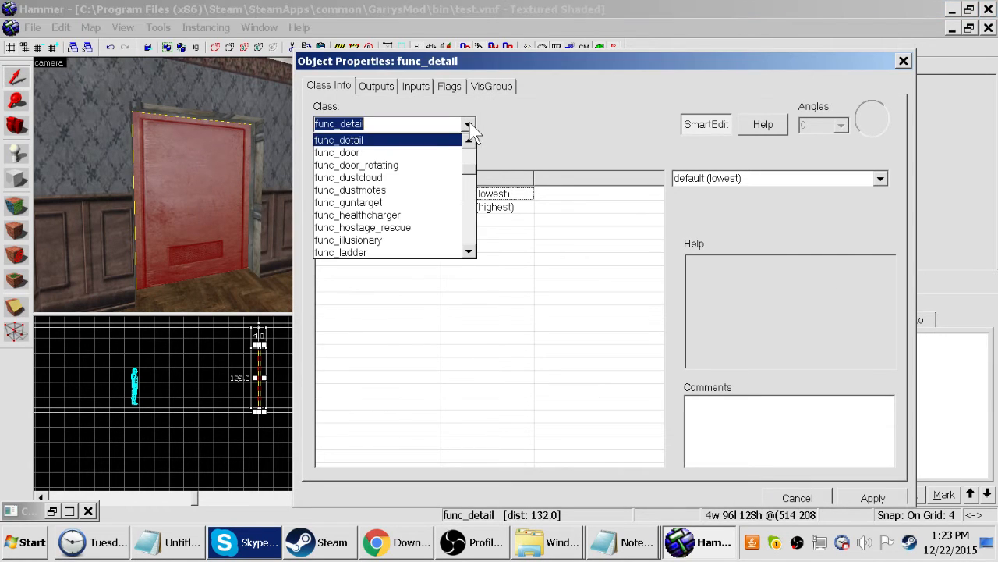
left_click(367, 166)
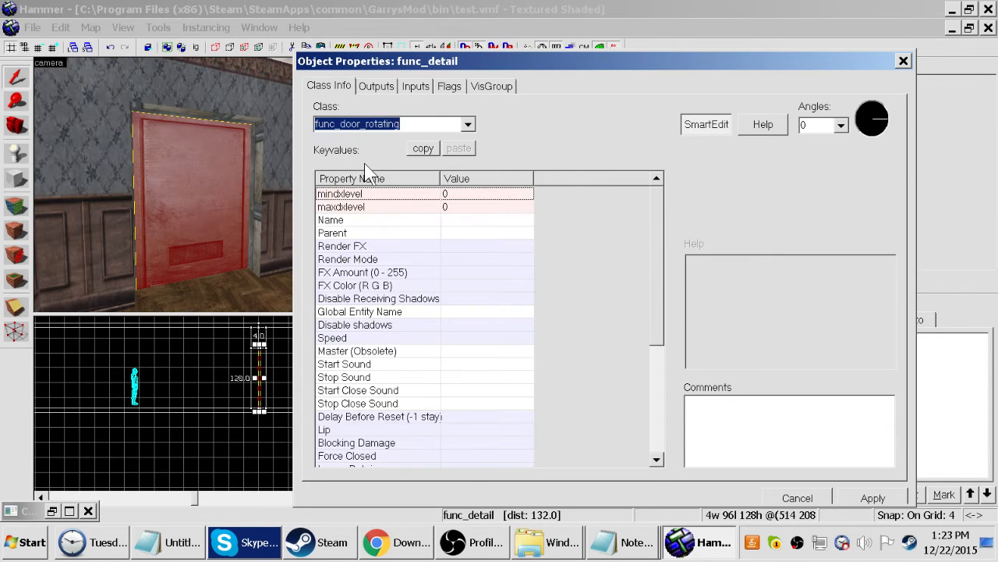
left_click(872, 497)
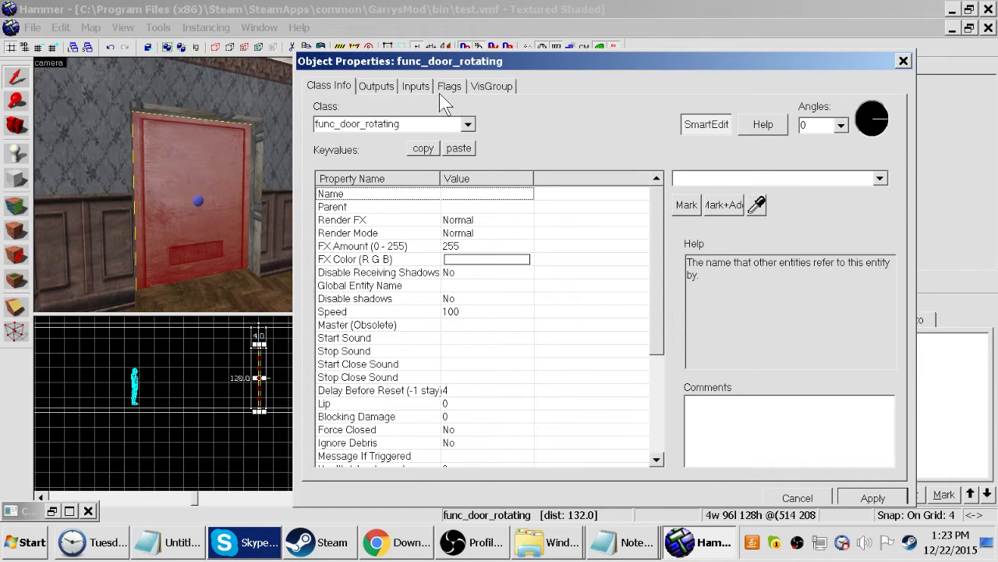
Enable the Use Opens flag on the rotating door and apply its properties
left_click(448, 89)
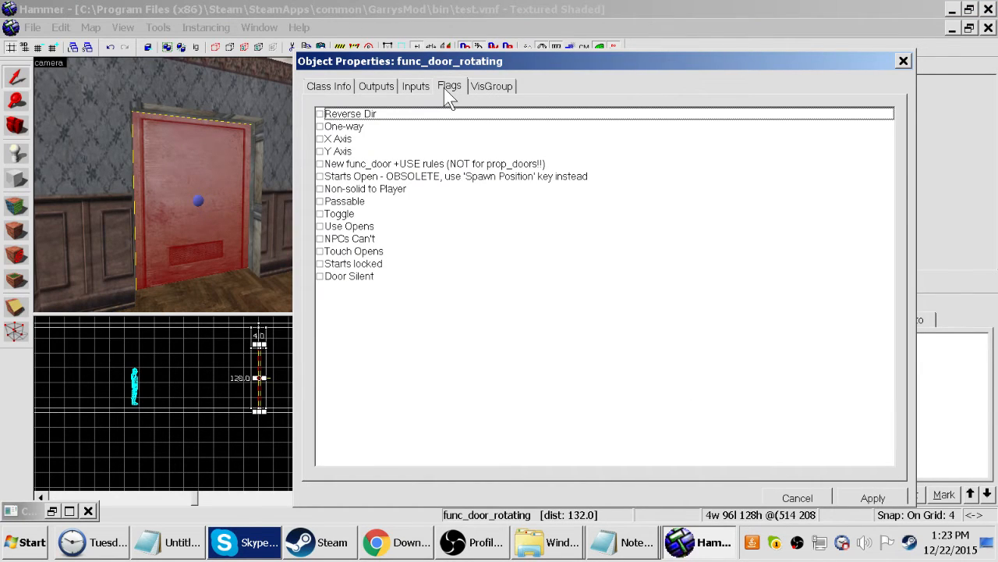
left_click(319, 227)
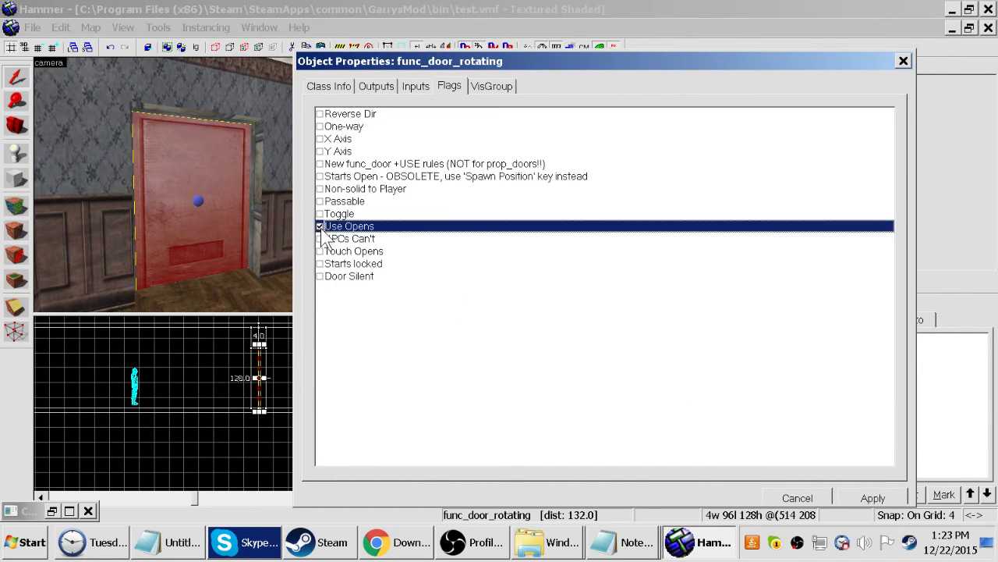
left_click(174, 181)
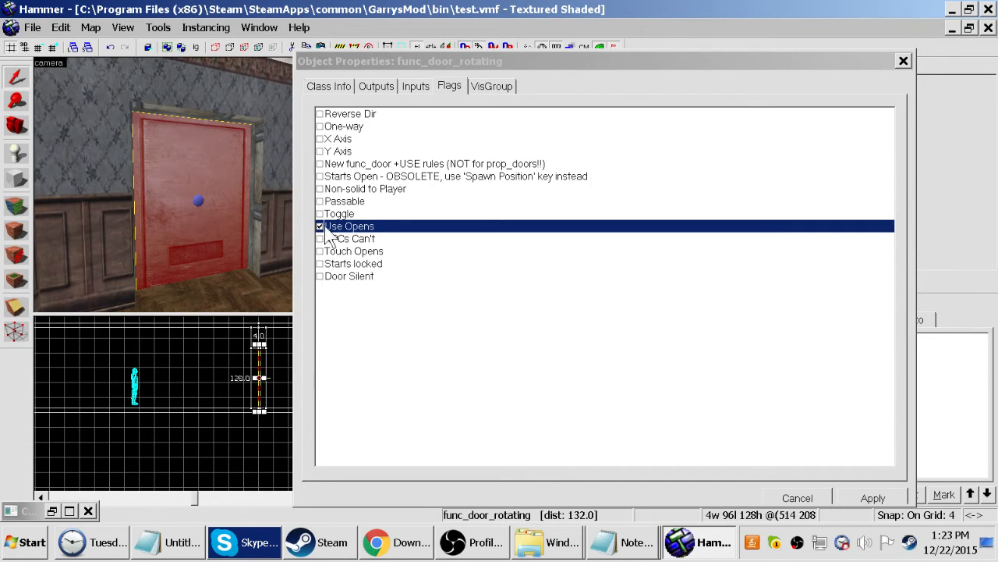
left_click(323, 86)
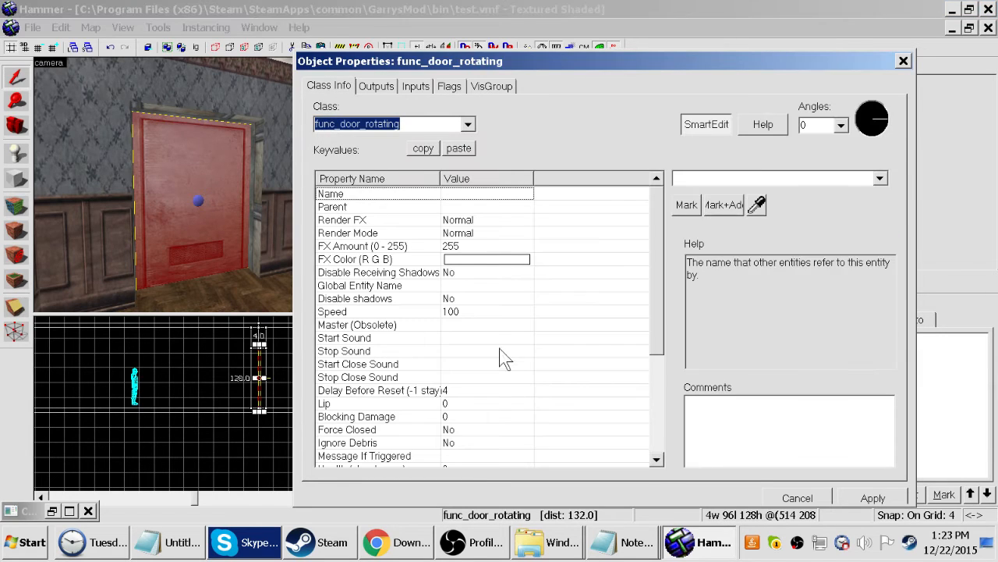
scroll(443, 367, "down", 1)
scroll(463, 361, "up", 1)
left_click(869, 493)
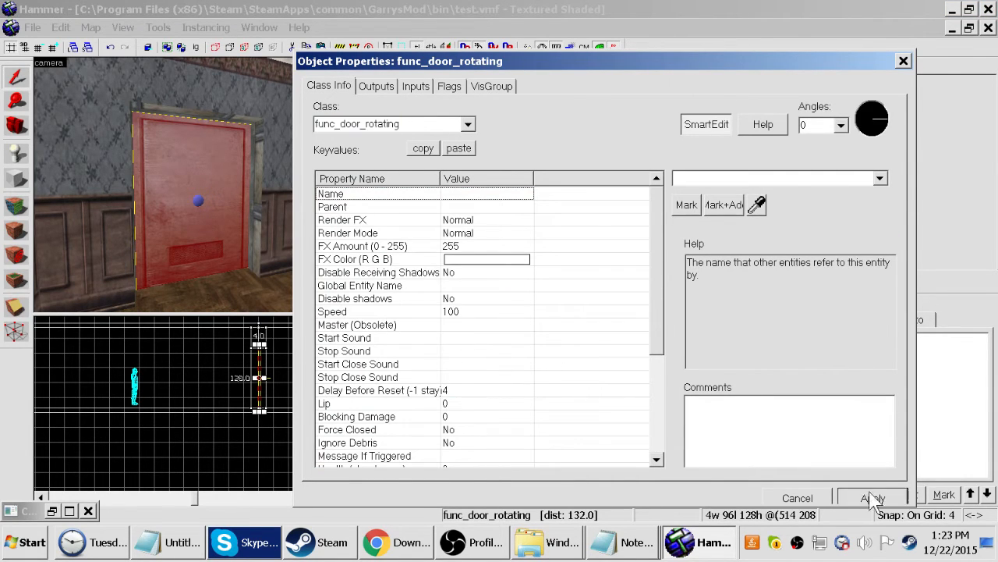
Review the rotating door's Delay Before Reset and remaining keyvalues, apply the properties, and close the dialog
left_click(473, 387)
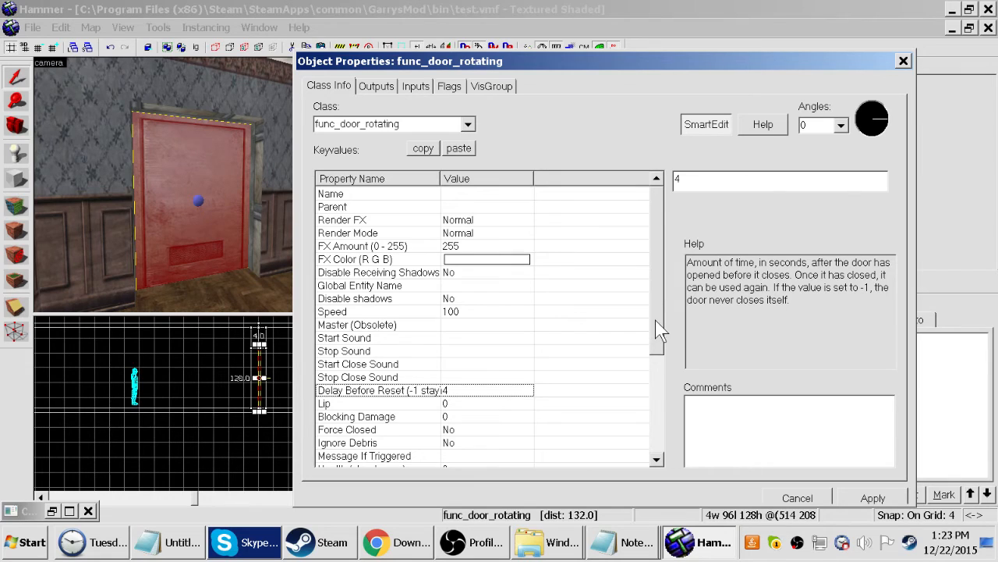
left_click_drag(655, 322, 652, 430)
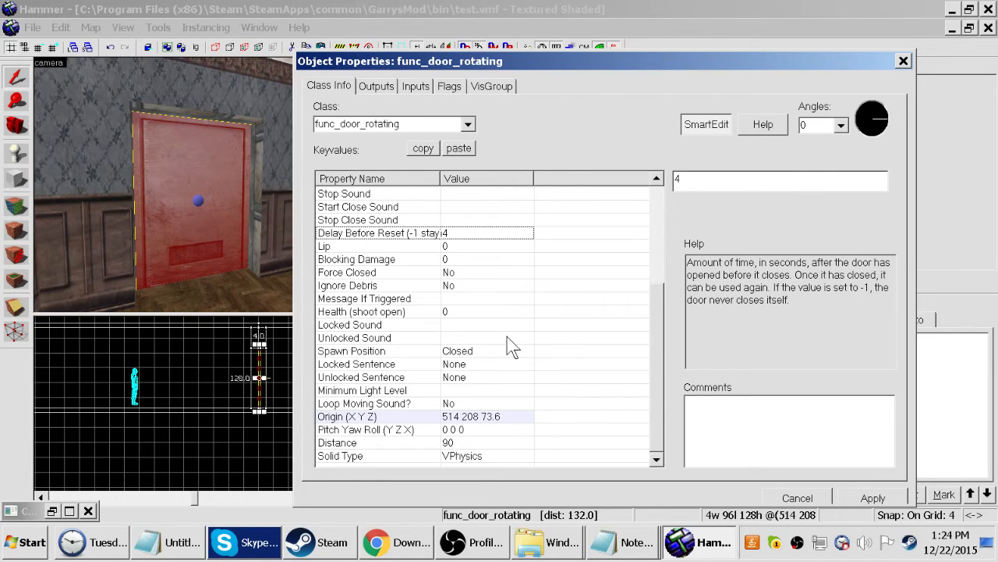
left_click(861, 497)
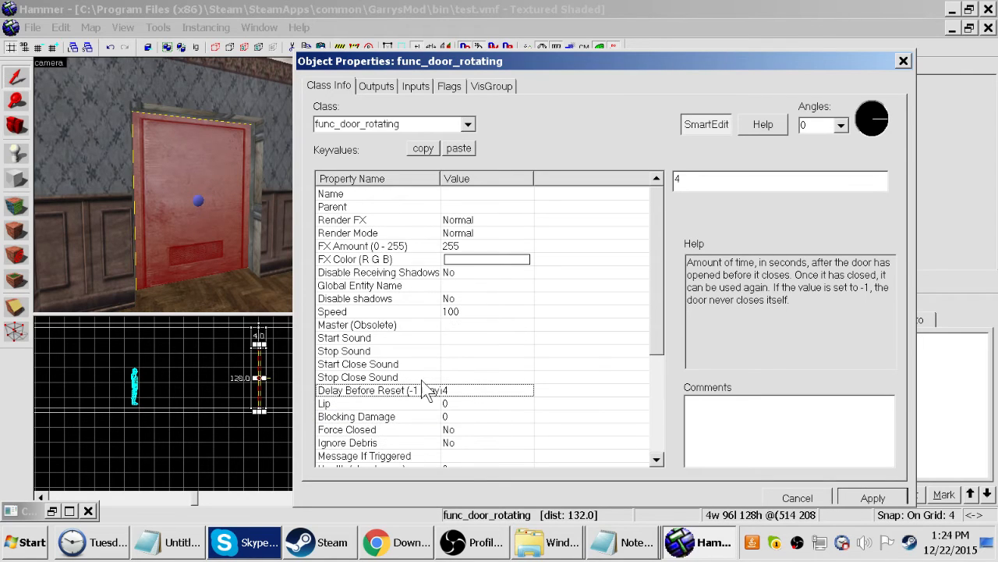
left_click(904, 60)
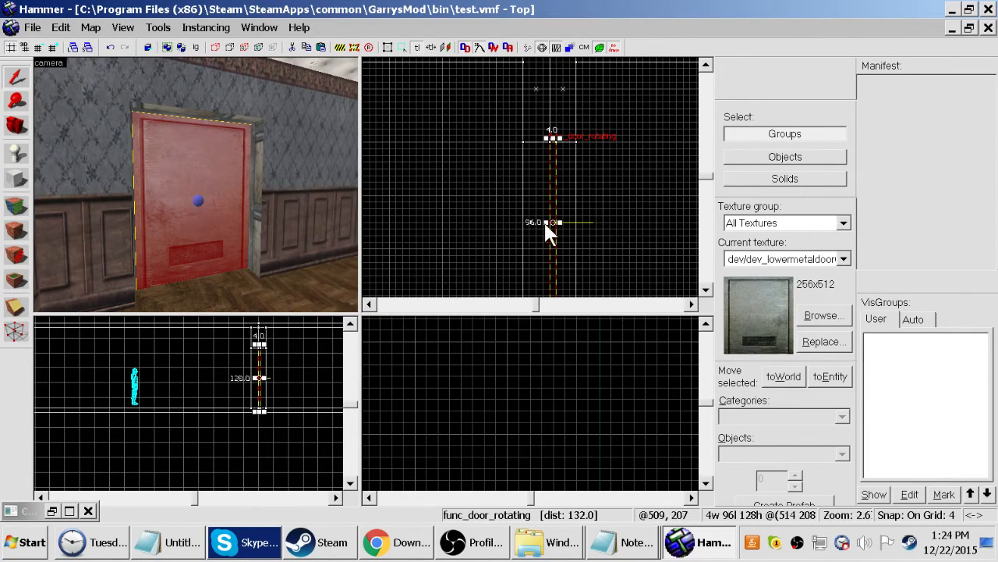
Move the rotating door's origin in the top view from its centre to its end edge at 514, 256, 74 as the hinge
scroll(546, 222, "up", 4)
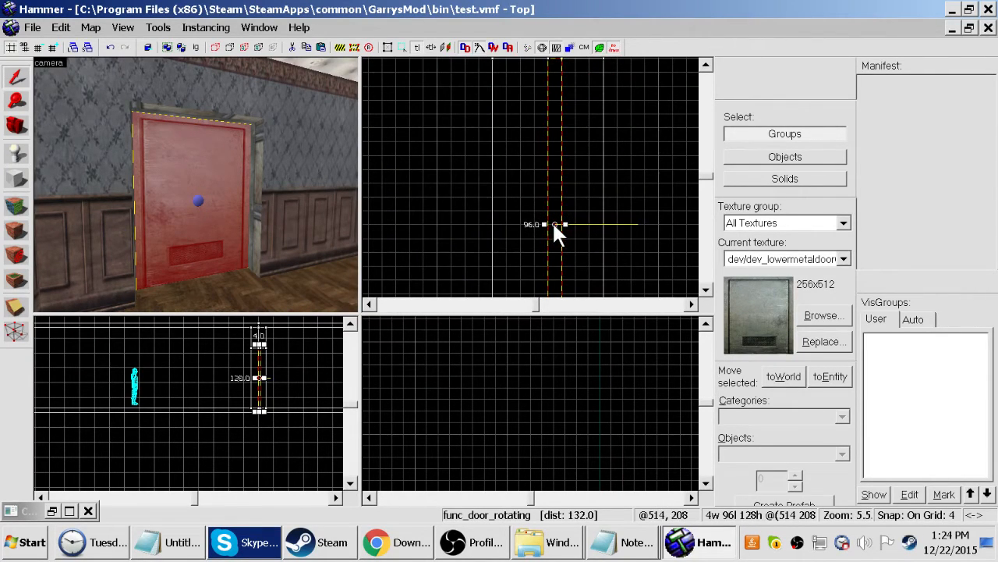
scroll(555, 226, "up", 5)
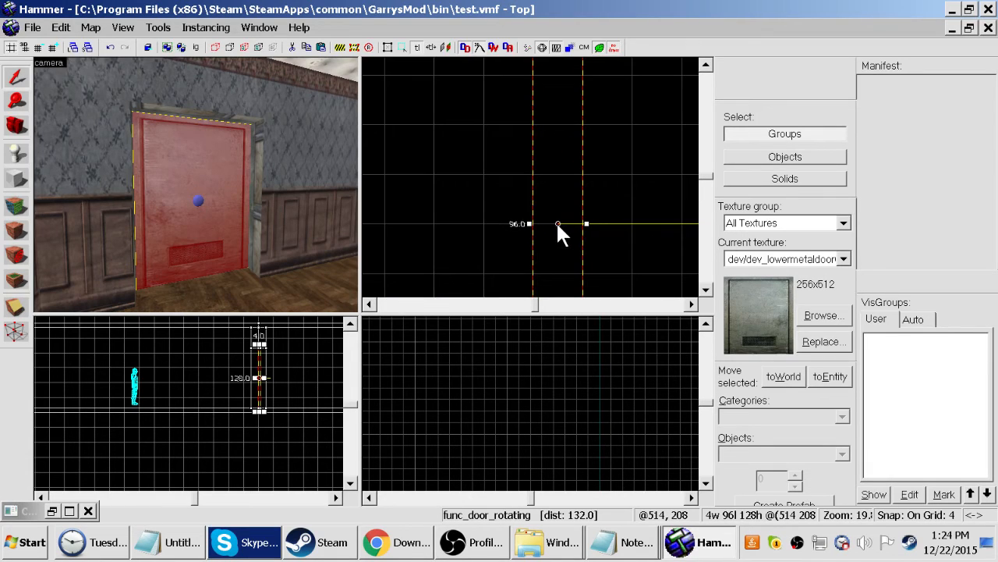
scroll(559, 228, "down", 6)
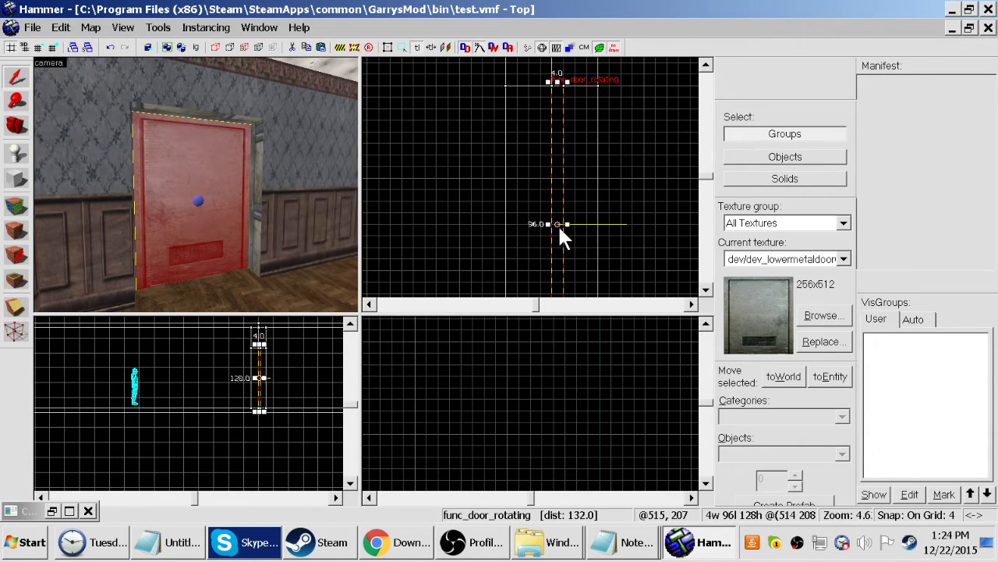
scroll(560, 229, "down", 2)
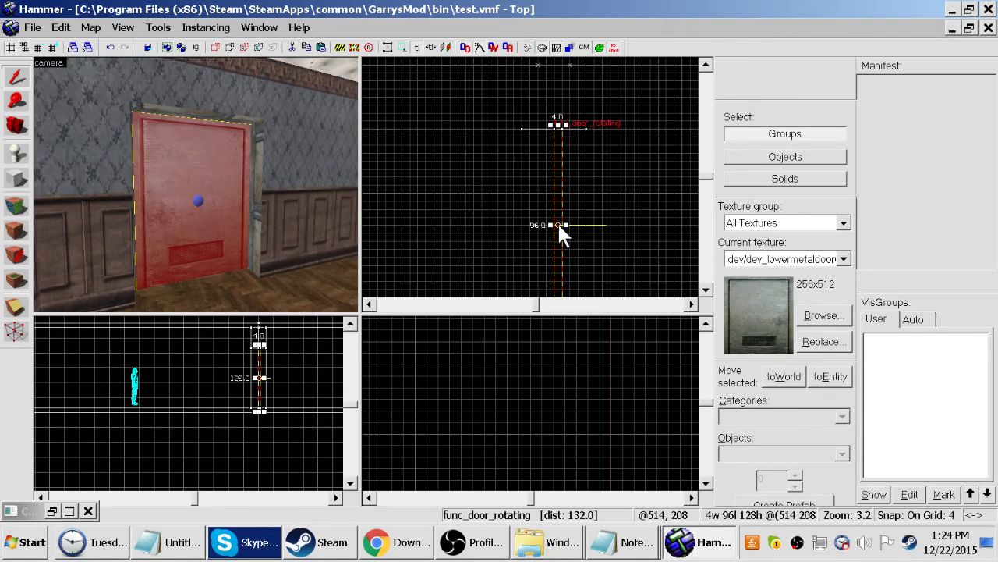
left_click_drag(559, 224, 565, 156)
left_click_drag(562, 145, 559, 129)
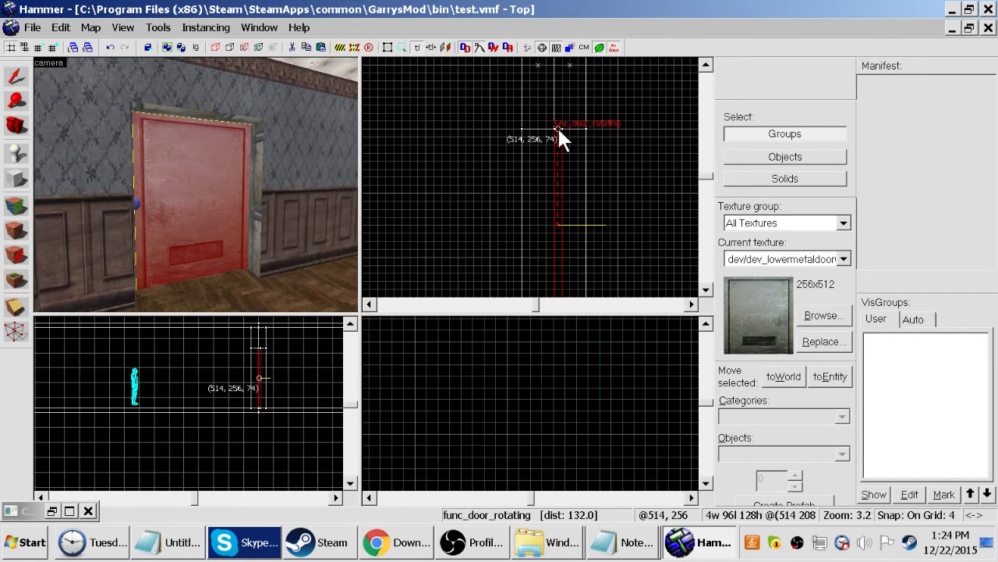
scroll(558, 130, "up", 7)
left_click_drag(559, 131, 555, 122)
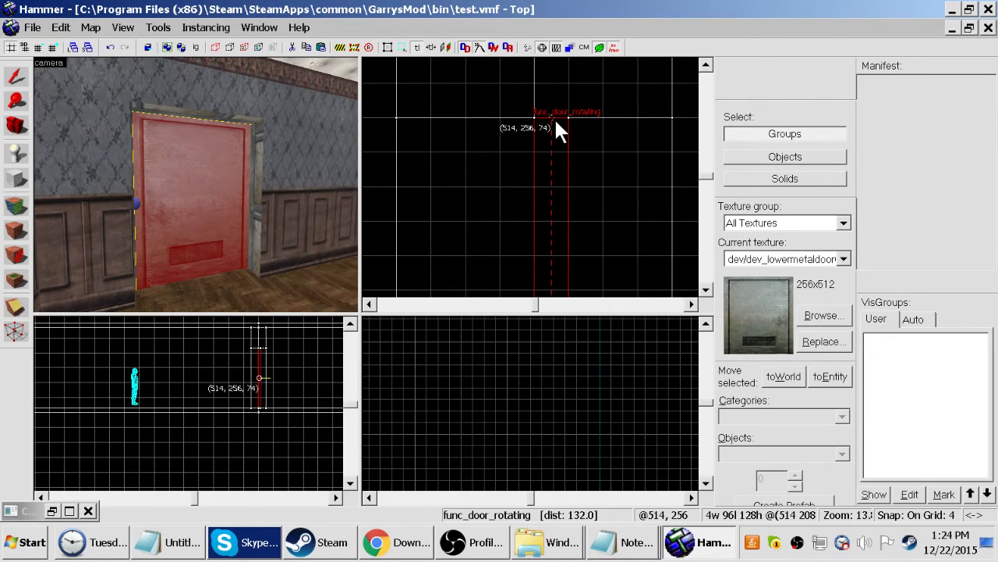
key("shift+s")
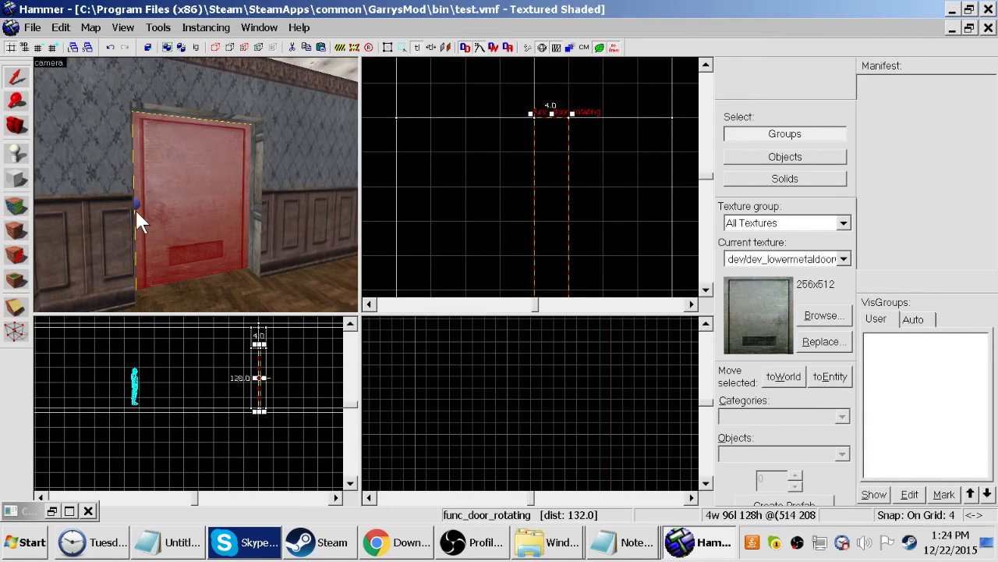
Inspect the door's hinge position and the surrounding room in the camera view
key("z")
key("s")
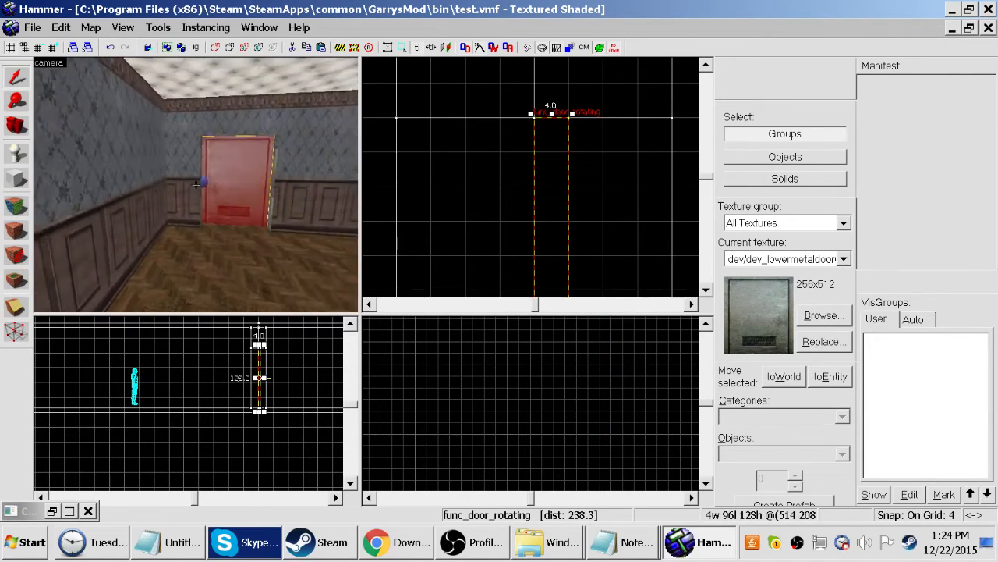
key("w")
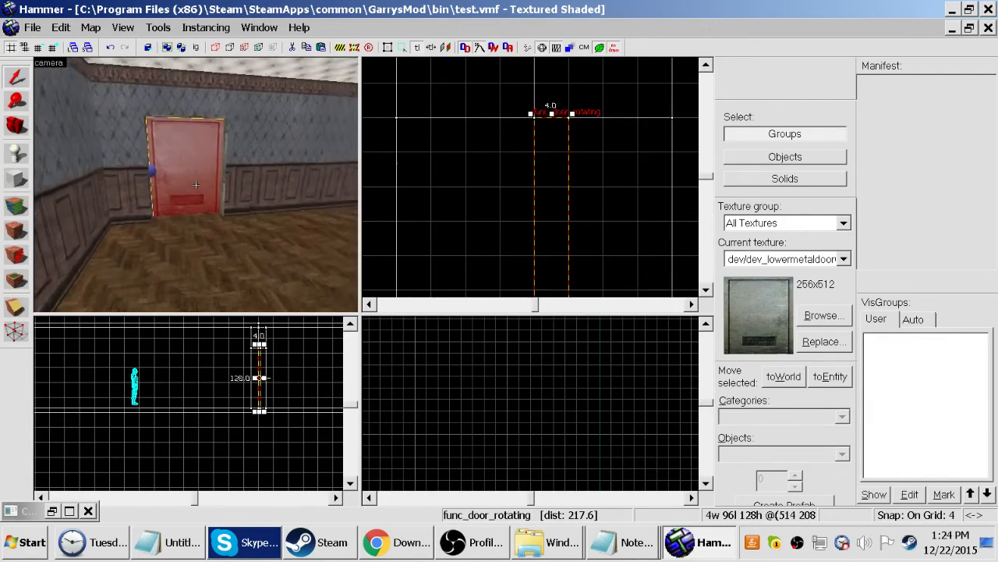
key("s")
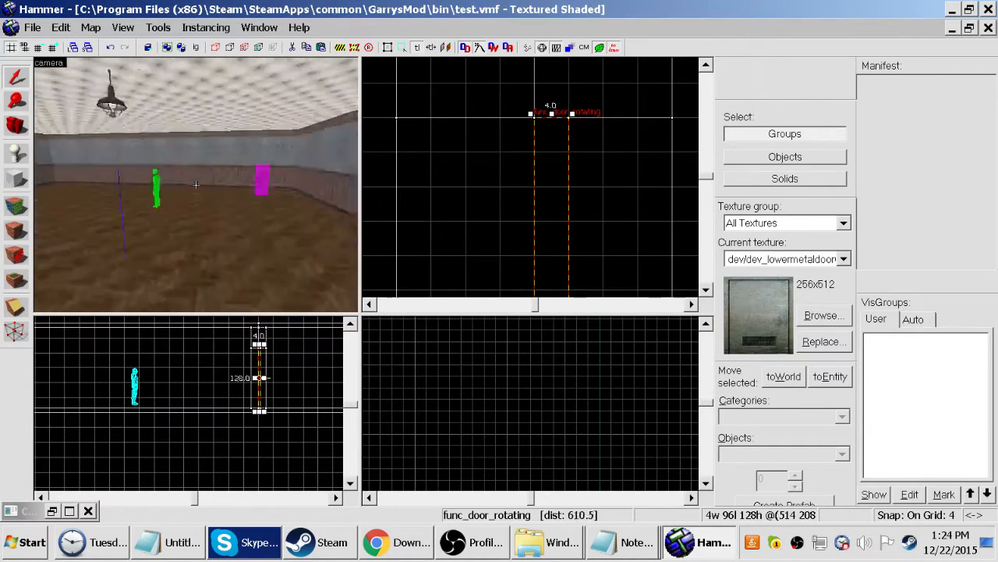
key("w")
key("z")
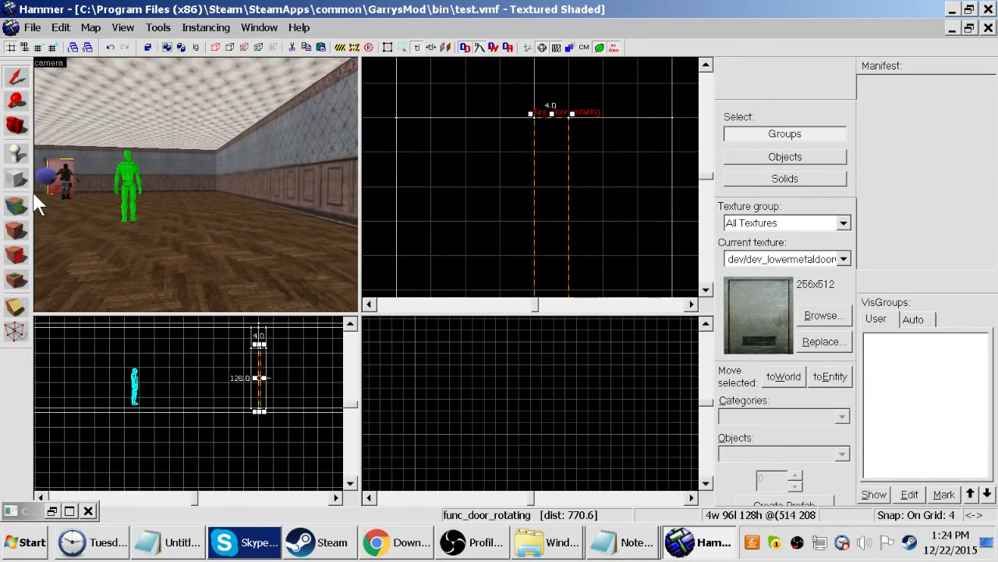
key("z")
key("w")
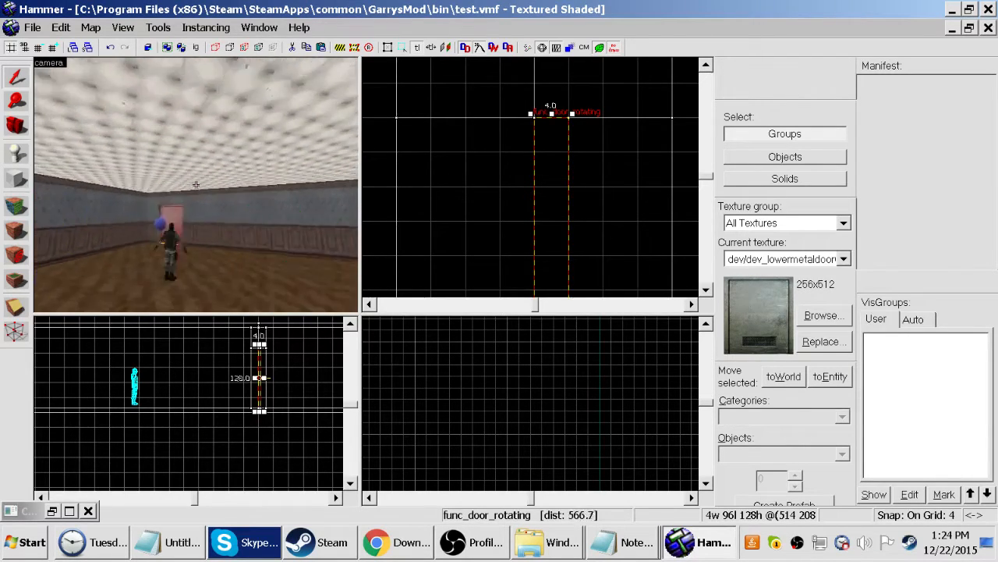
key("w")
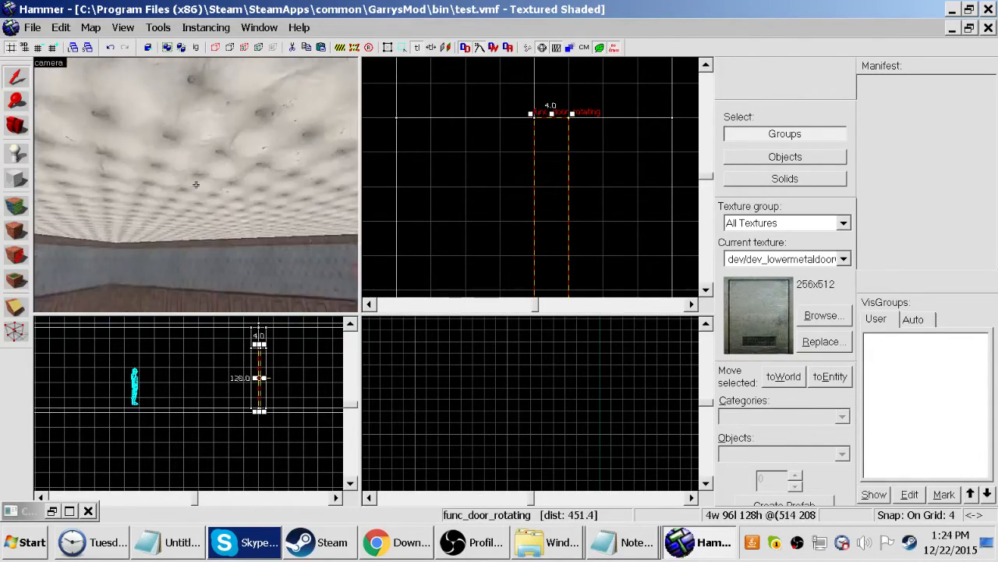
key("w")
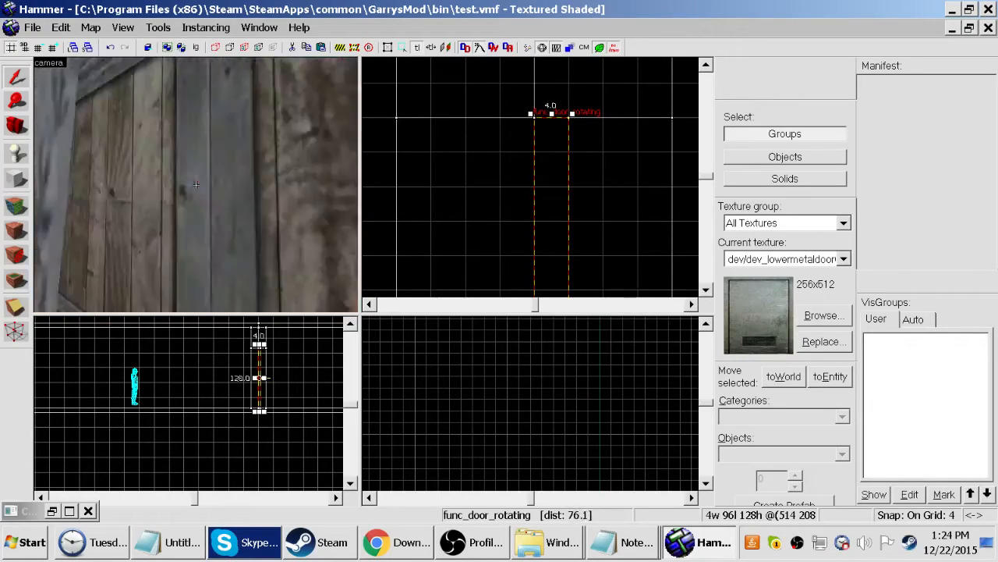
key("s")
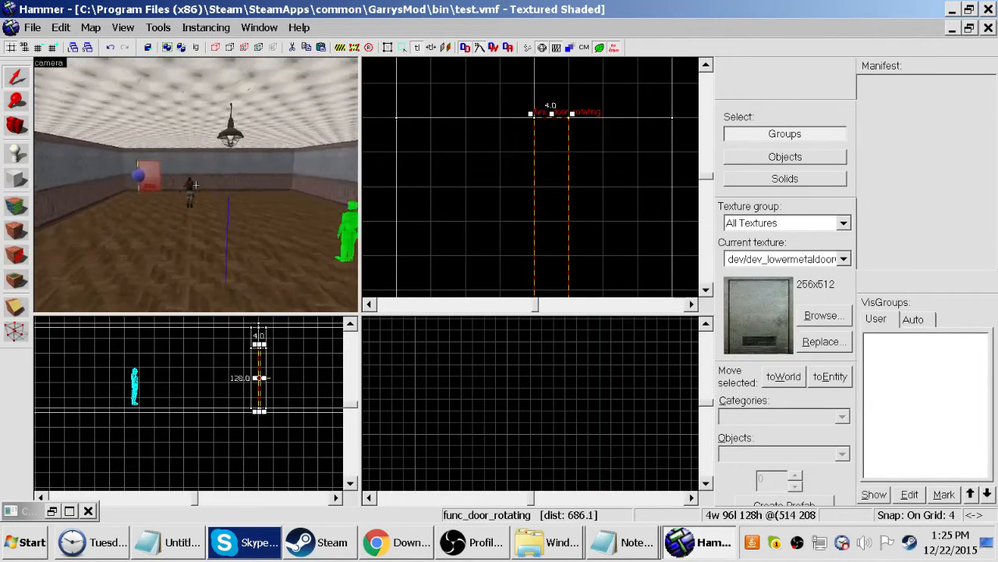
key("w")
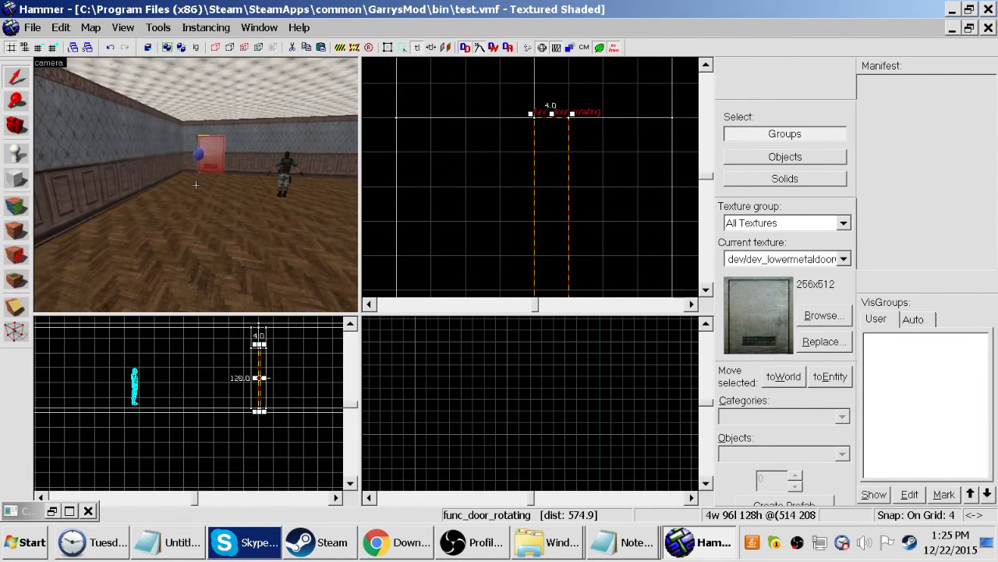
key("z")
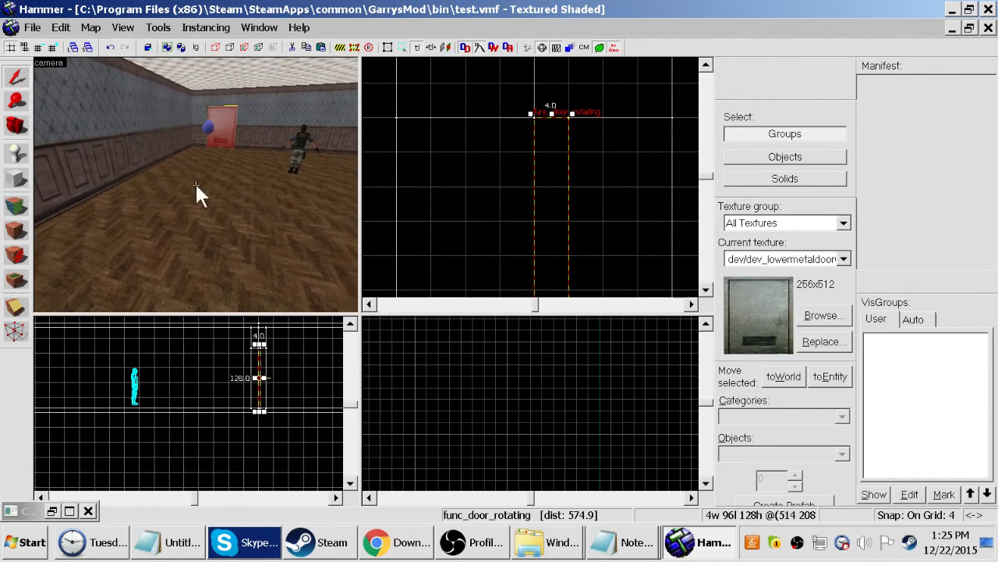
Save the map and compile and run it with BSP set to Normal and VIS and RAD set to Fast
left_click(42, 24)
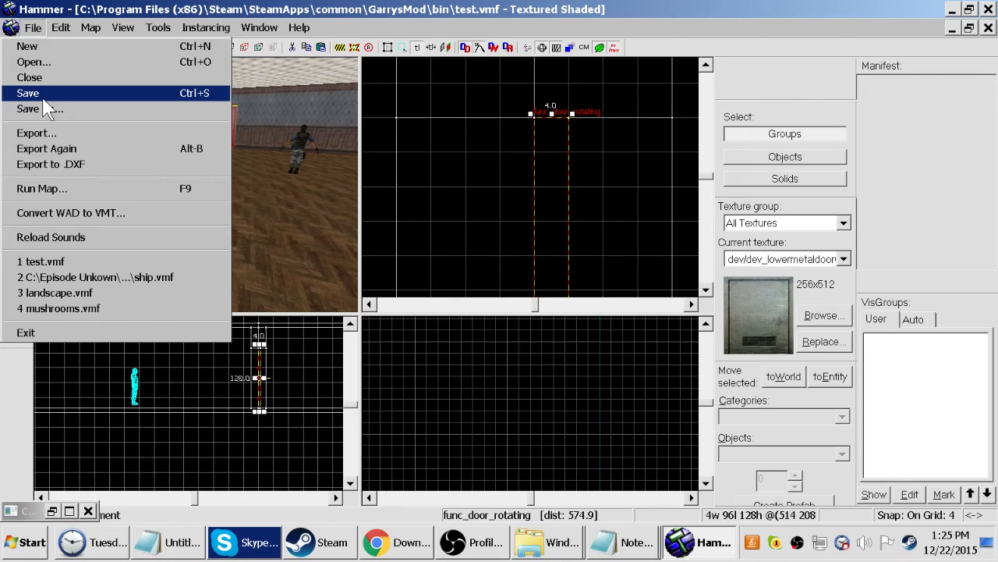
left_click(43, 93)
left_click(32, 27)
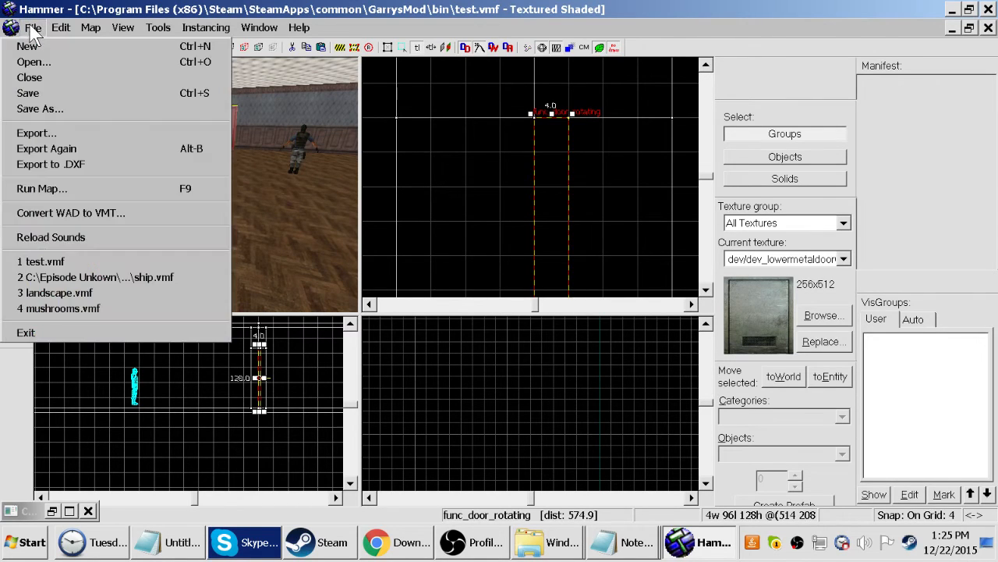
left_click(46, 185)
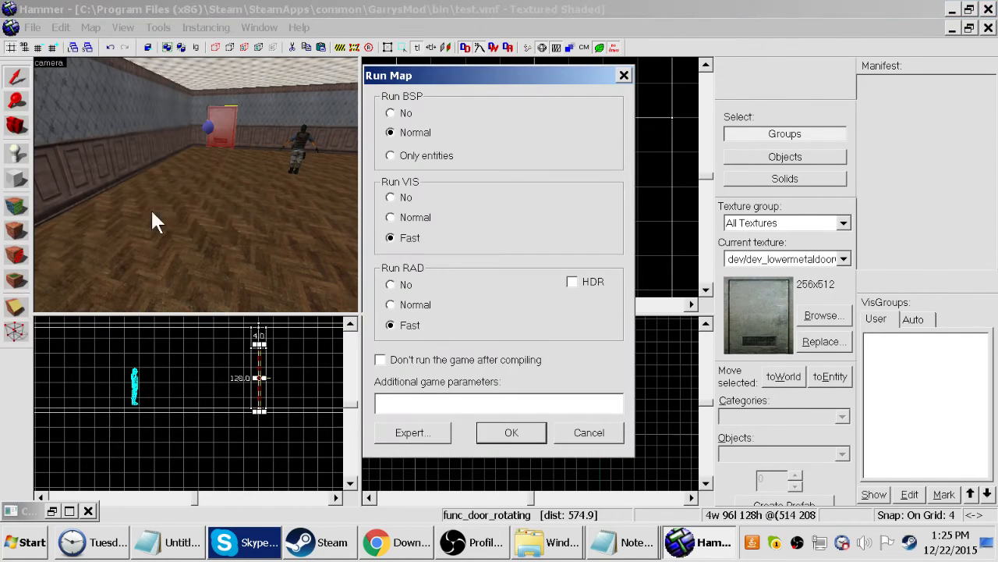
left_click(511, 432)
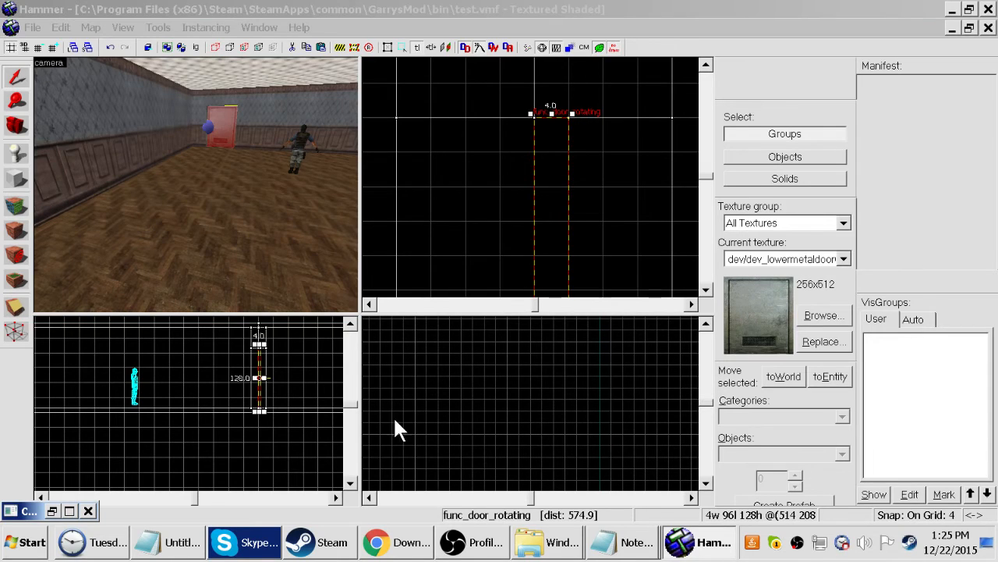
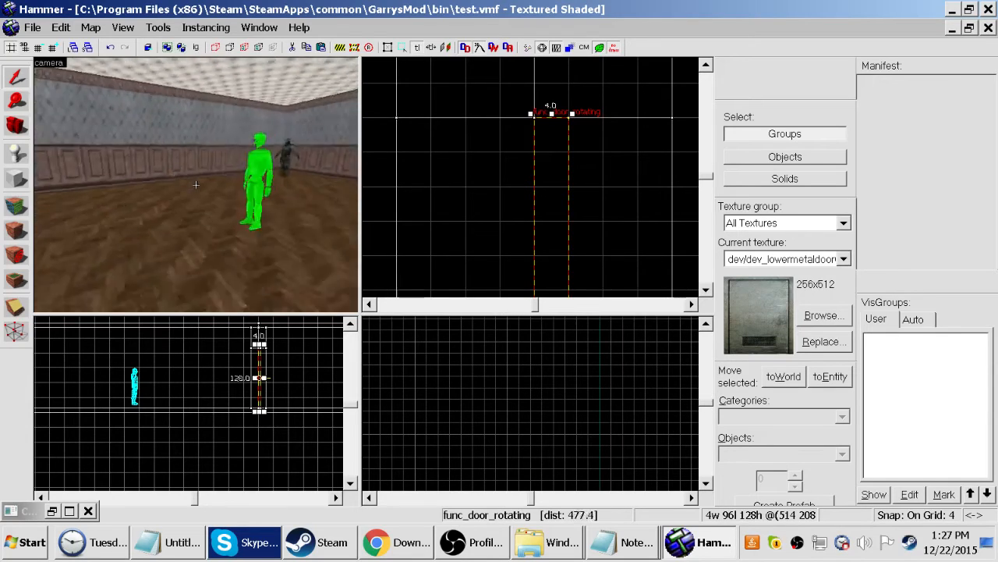
Place several info_player_deathmatch spawn points on the floors of both rooms
left_click(195, 185)
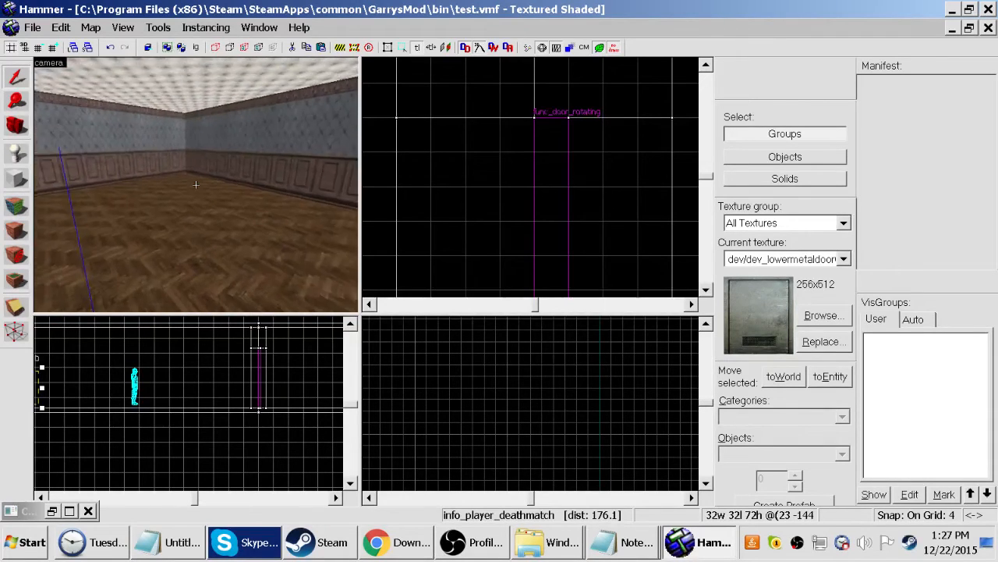
left_click(196, 184)
left_click(196, 184)
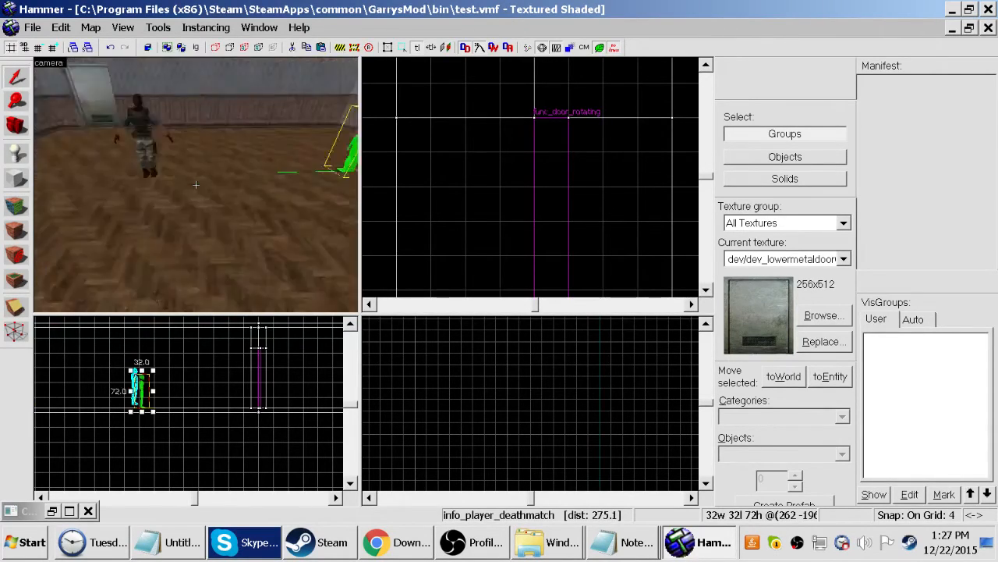
key("w")
left_click(196, 184)
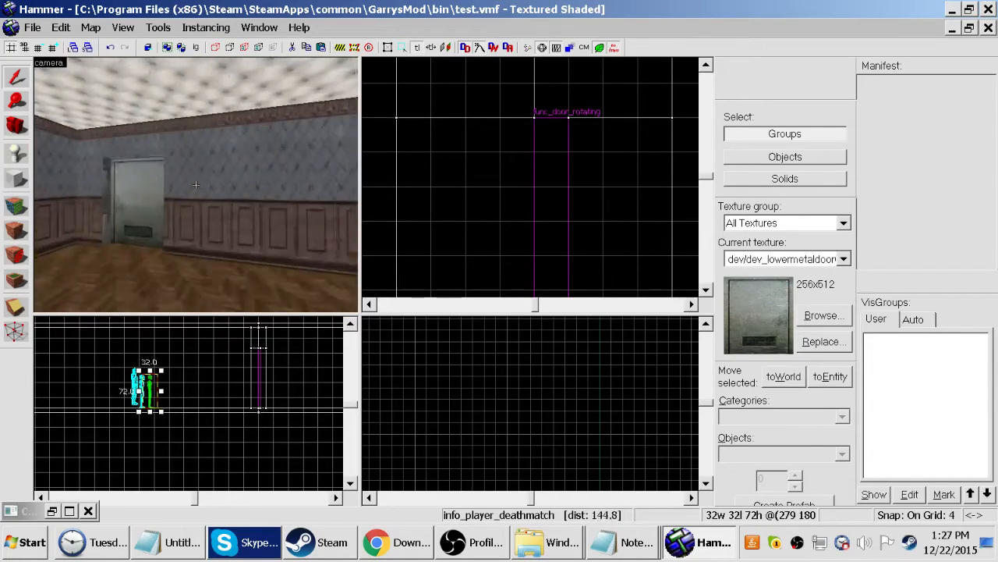
left_click(196, 184)
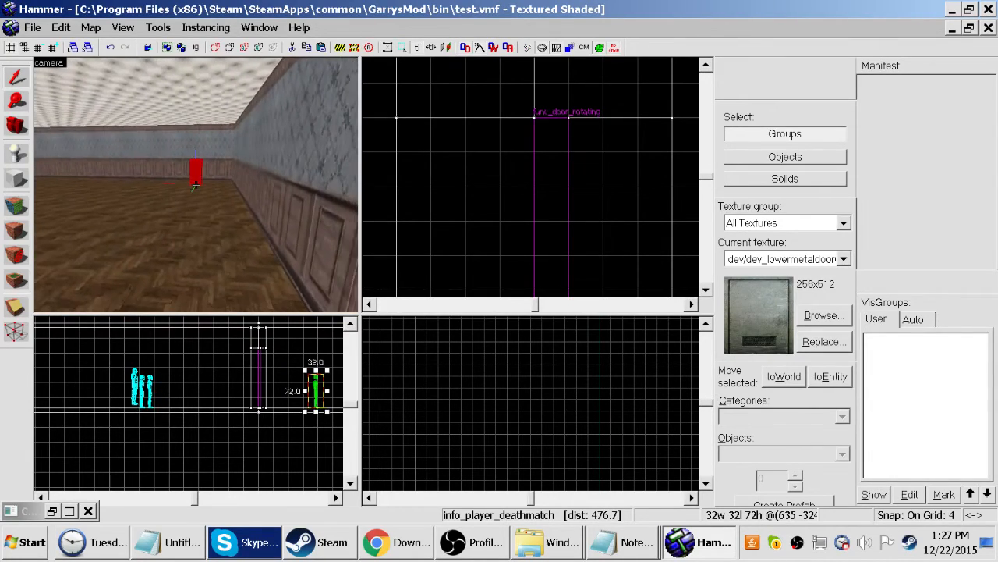
left_click(195, 184)
left_click(195, 184)
left_click(196, 184)
left_click(196, 184)
left_click(196, 185)
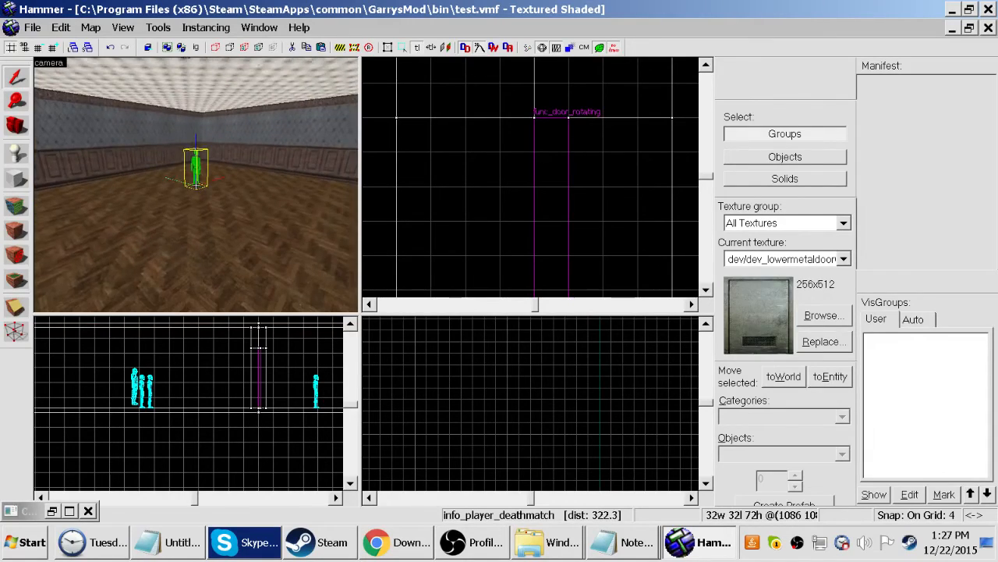
Place a ttt_map_settings entity on the floor of the room near the player spawns
key("w")
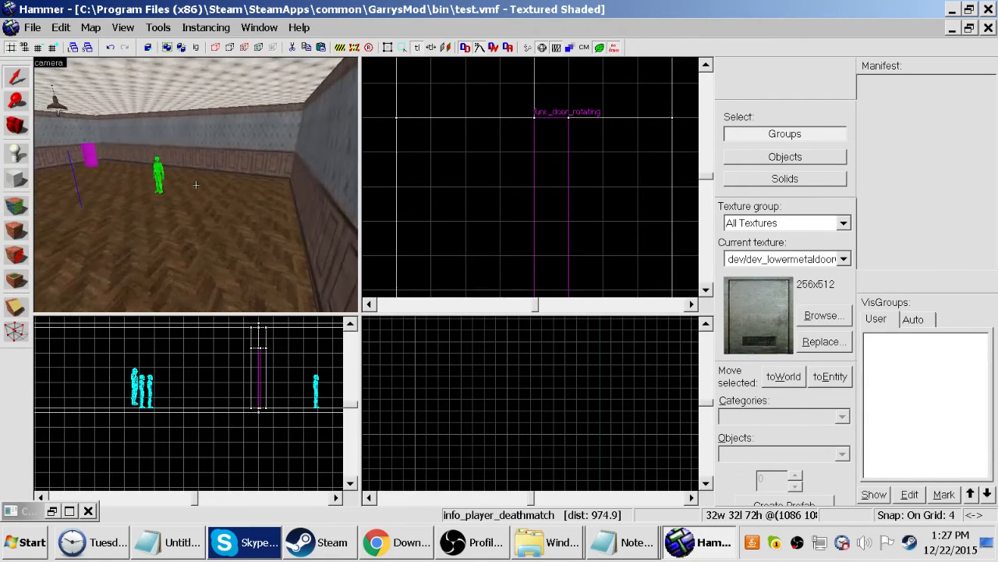
key("z")
key("shift+e")
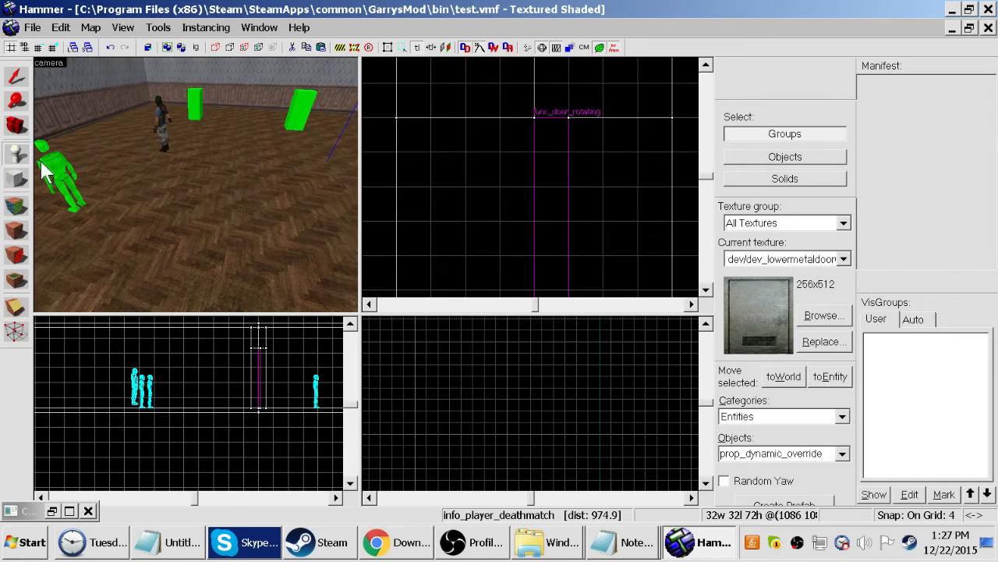
left_click(843, 454)
left_click(844, 453)
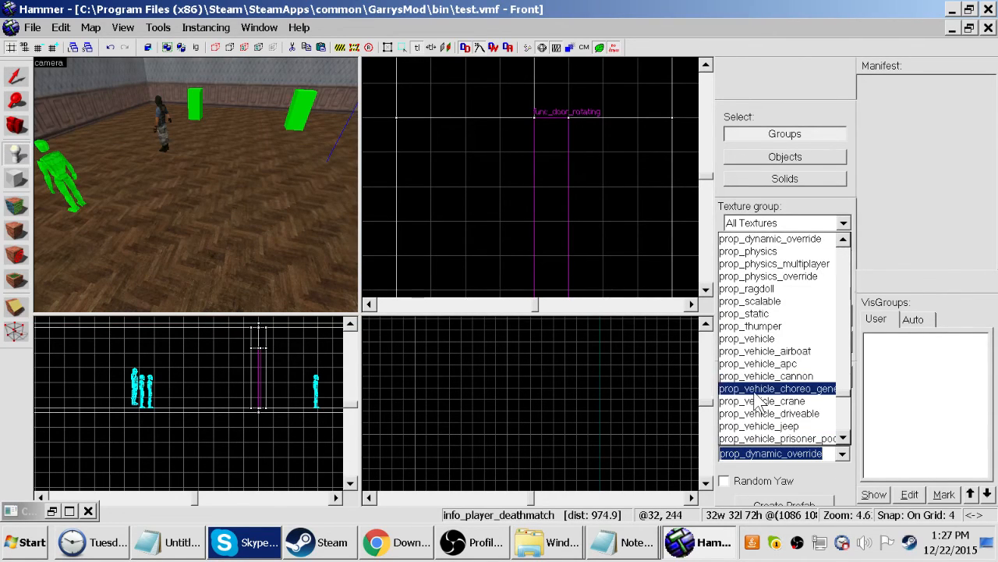
scroll(755, 412, "down", 11)
scroll(755, 406, "up", 3)
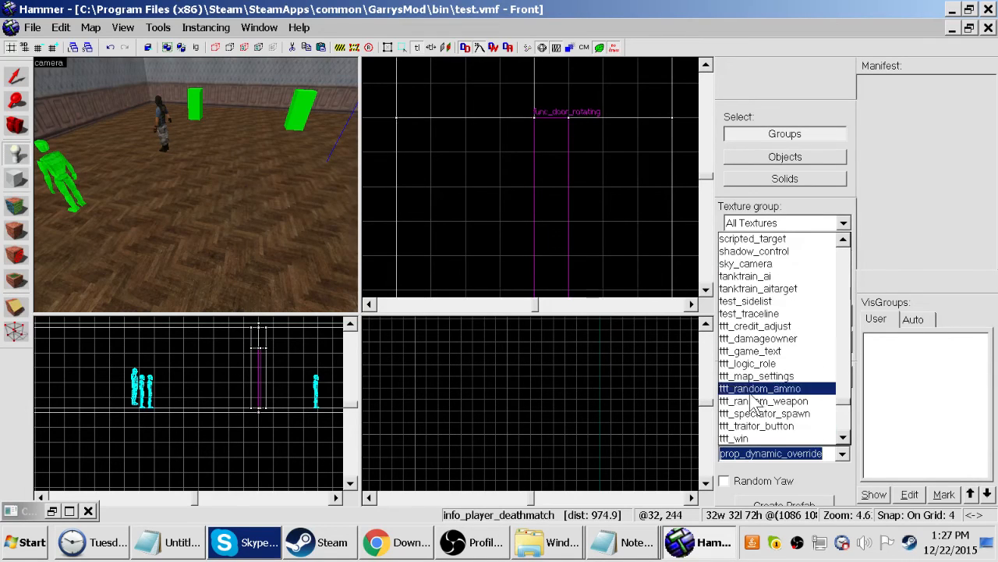
scroll(745, 374, "down", 1)
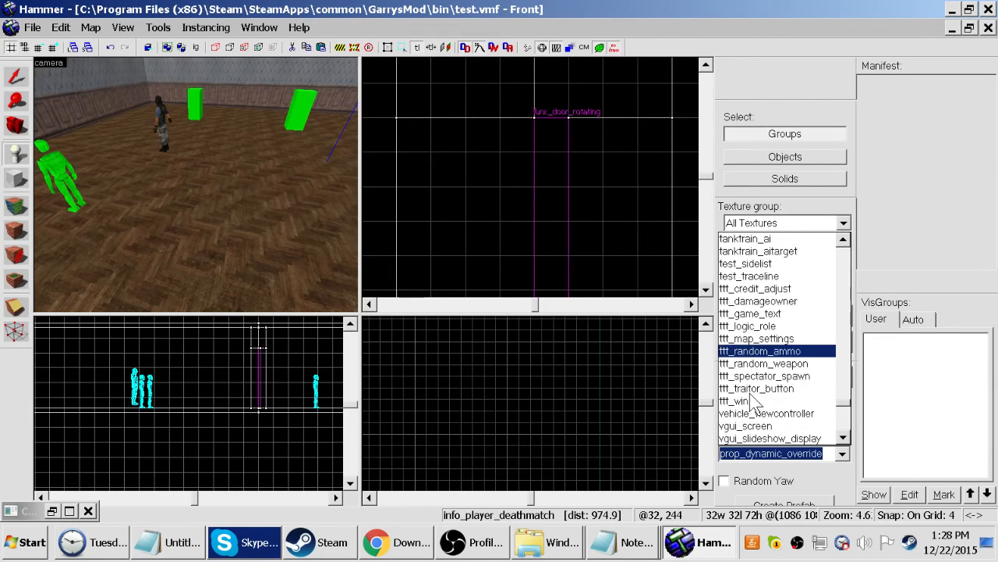
left_click(756, 339)
left_click(229, 147)
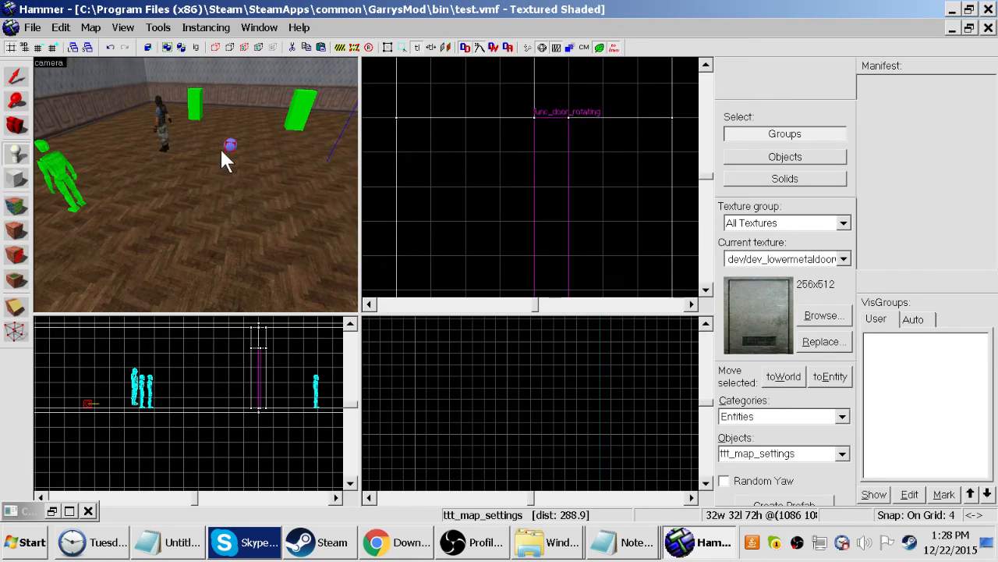
Place a ttt_random_weapon entity on the floor near the ttt_map_settings entity
left_click(842, 455)
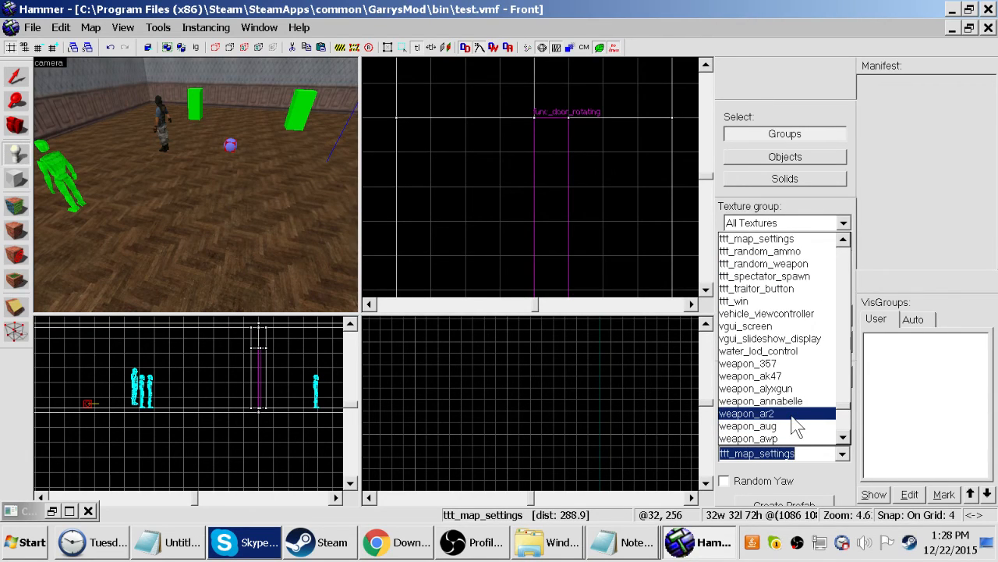
left_click(803, 264)
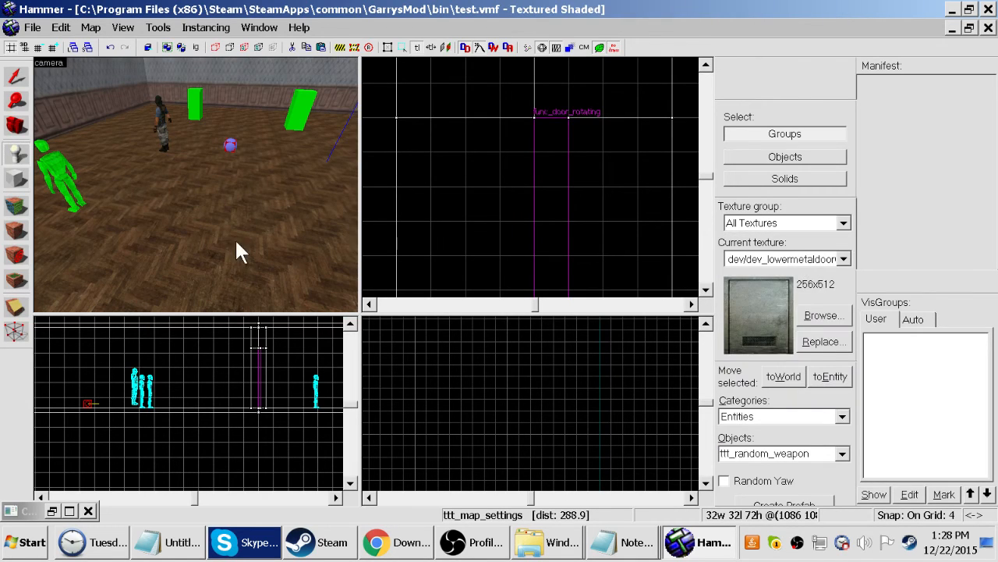
left_click(178, 215)
Set the placed ttt_random_weapon's Autospawn ammo items to 4 and look through its flags and model settings
left_click(16, 76)
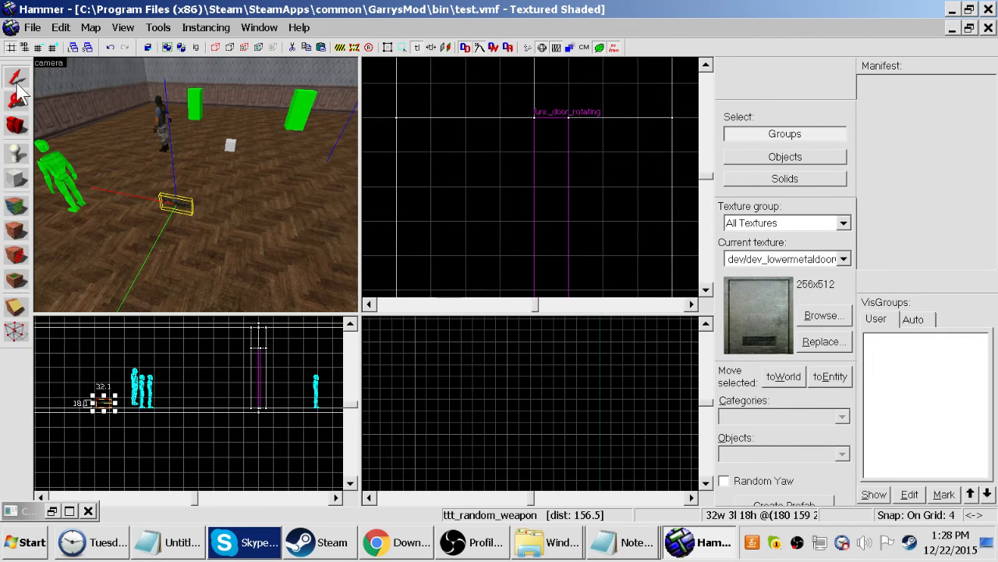
double_click(175, 207)
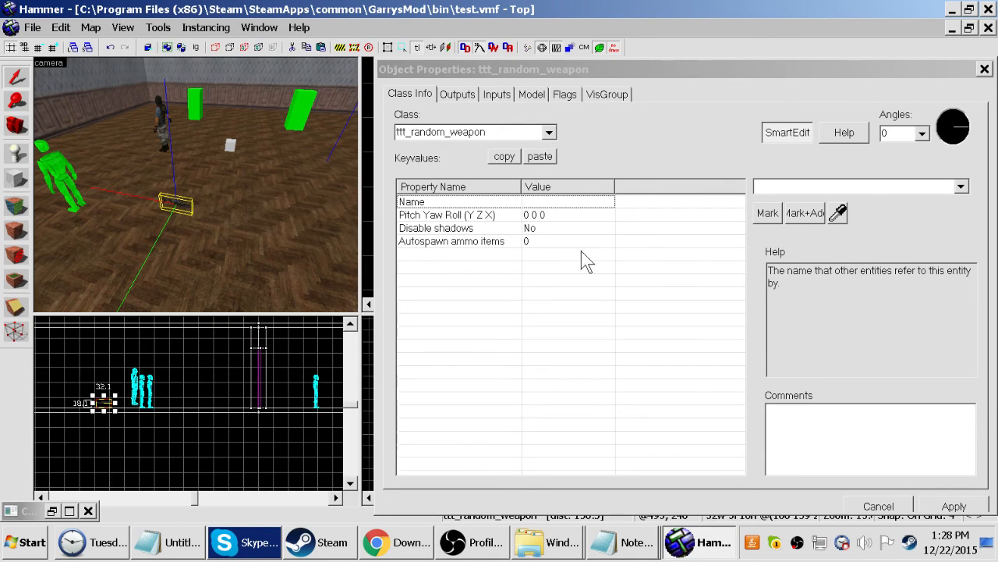
left_click(547, 243)
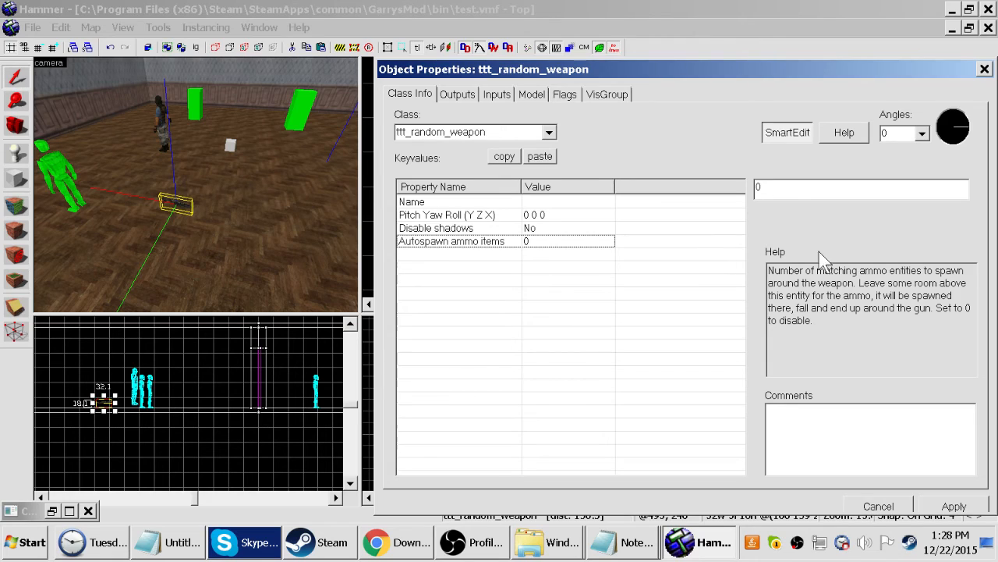
double_click(794, 187)
type("4")
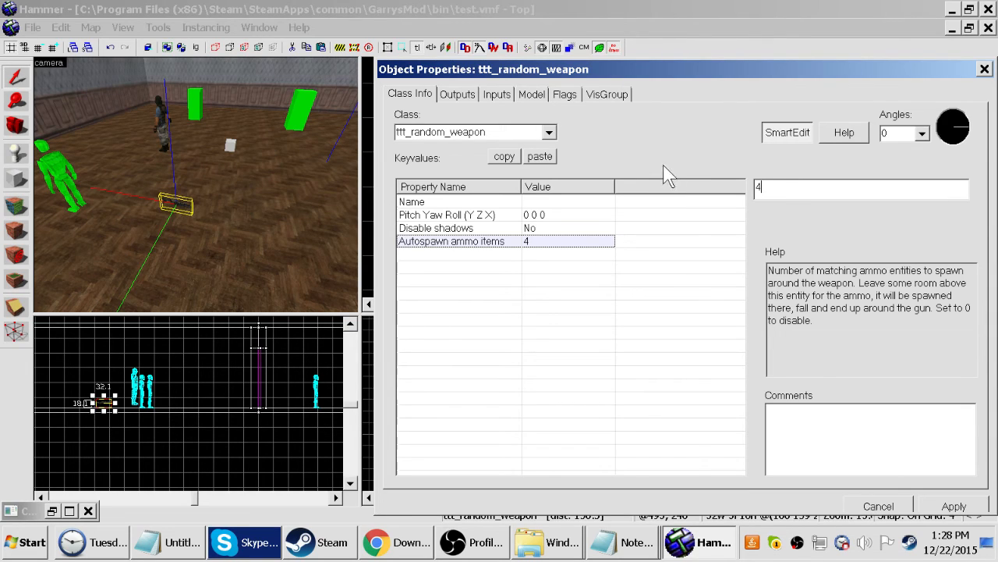
left_click(953, 506)
left_click(565, 95)
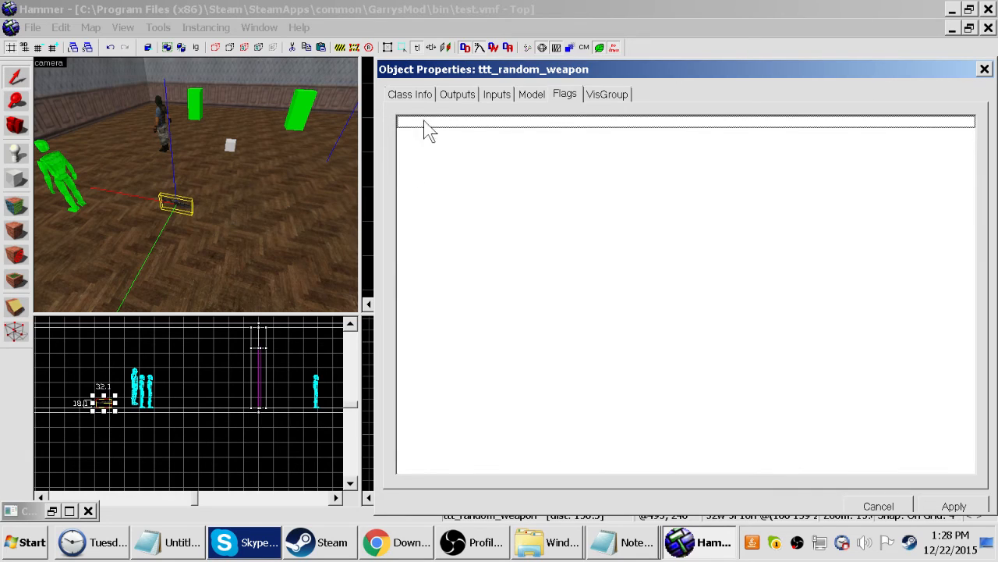
left_click(421, 95)
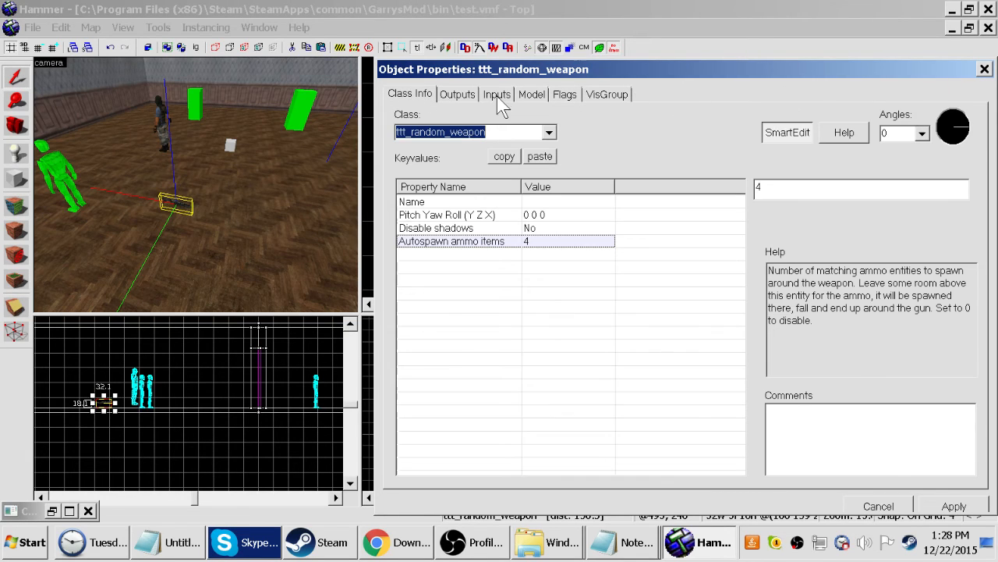
left_click(531, 94)
left_click(408, 95)
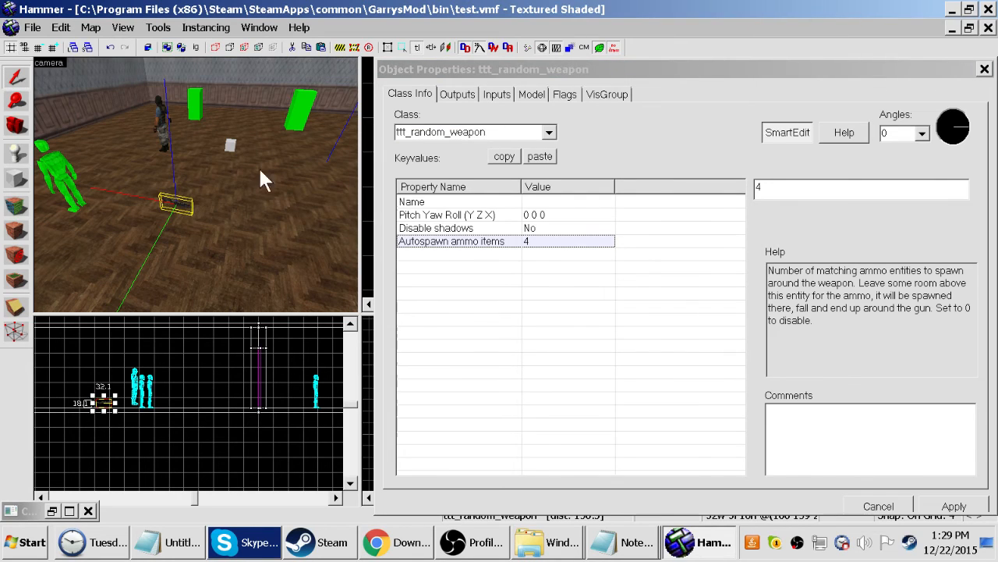
left_click(985, 71)
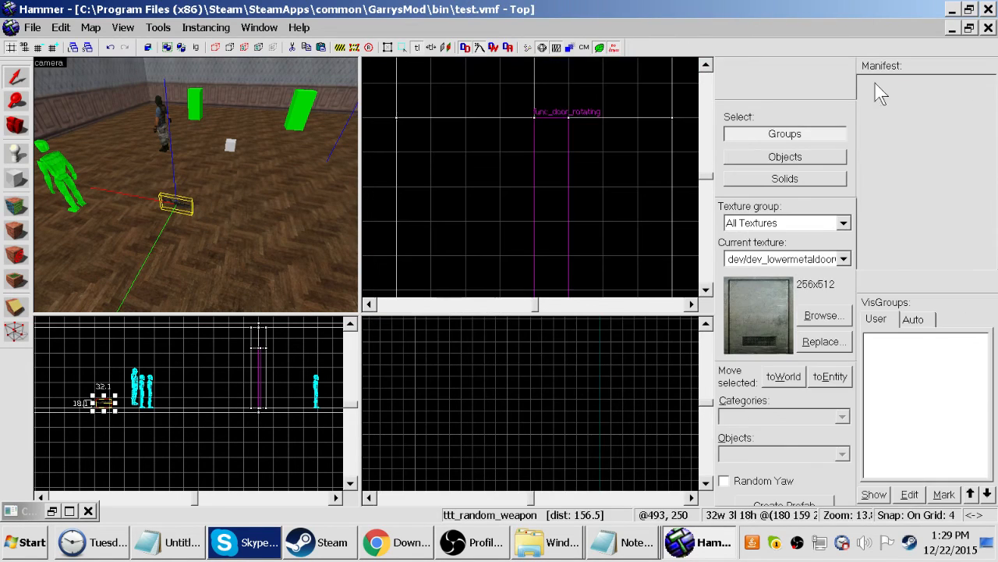
Place several copies of the ttt_random_weapon entity across the floors of both rooms
key("z")
left_click(195, 185)
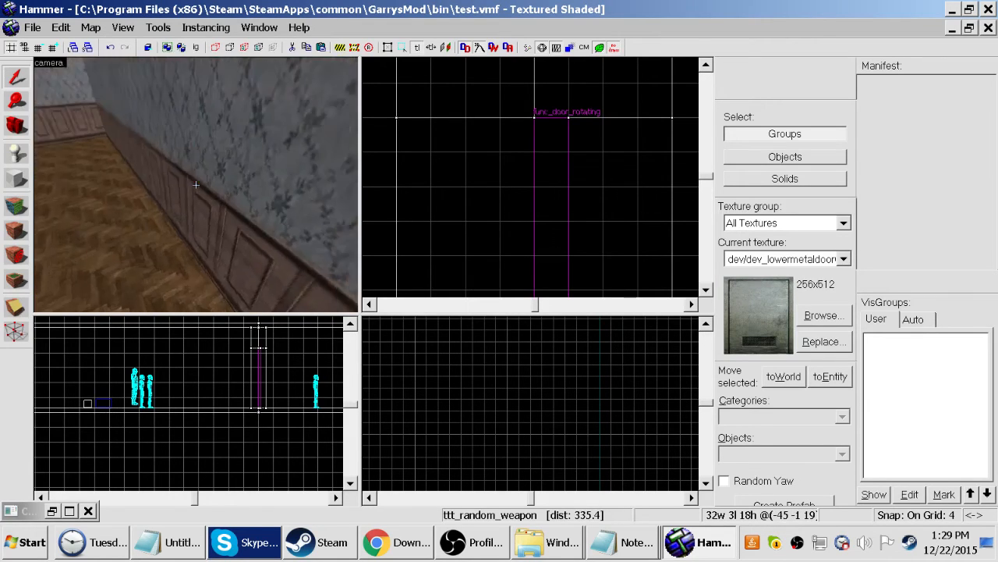
left_click(196, 184)
left_click(196, 185)
key("w")
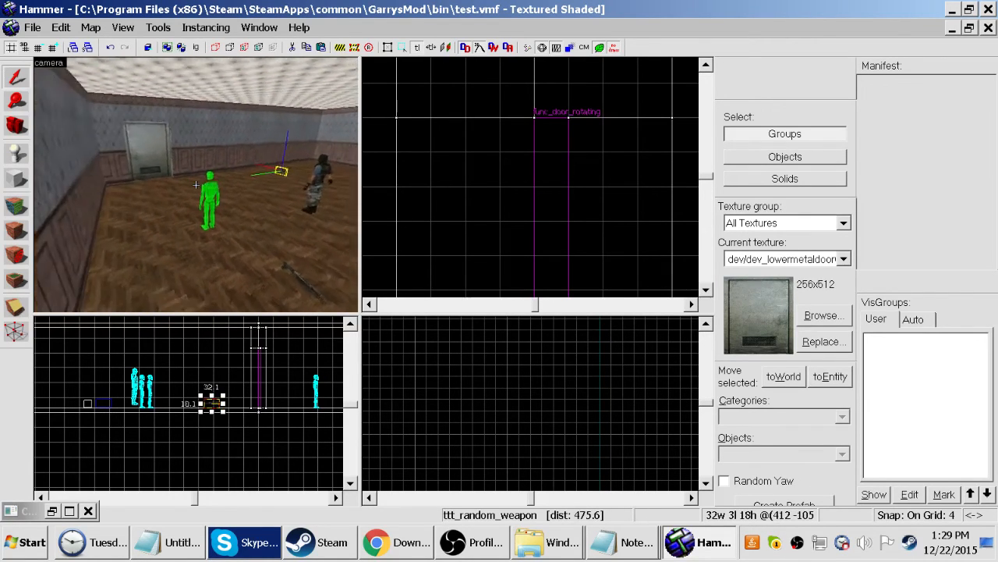
left_click(196, 184)
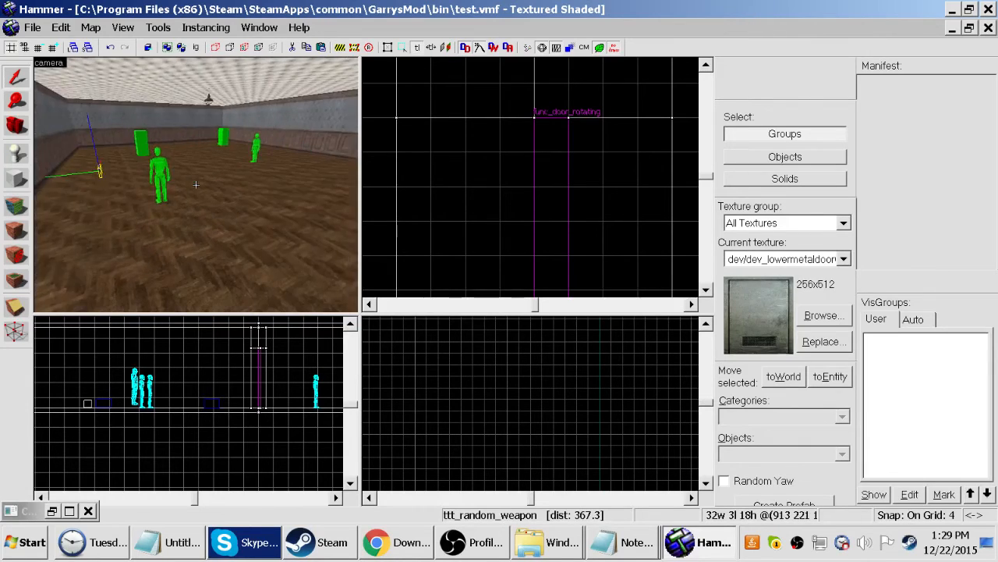
left_click(196, 184)
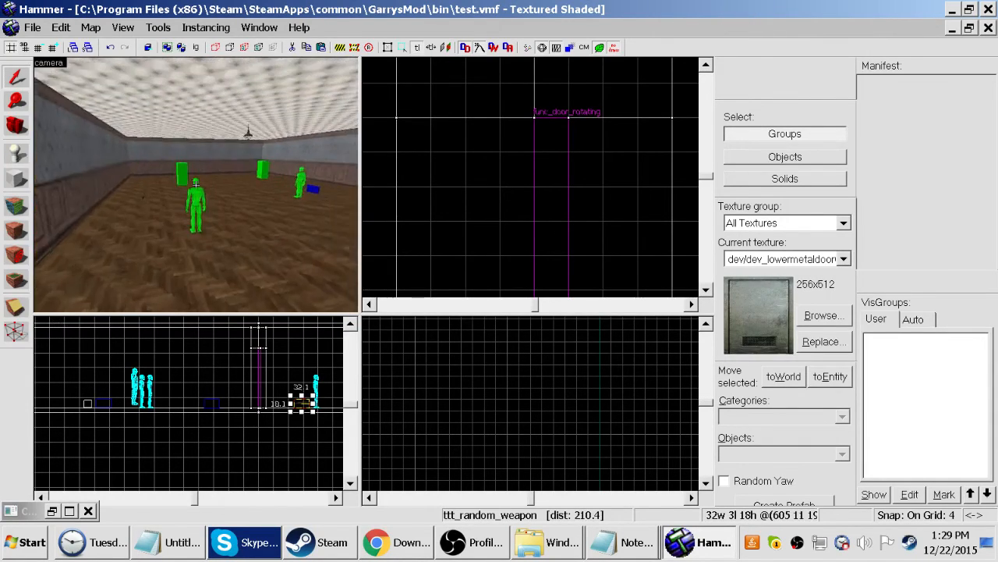
left_click(196, 184)
left_click(196, 185)
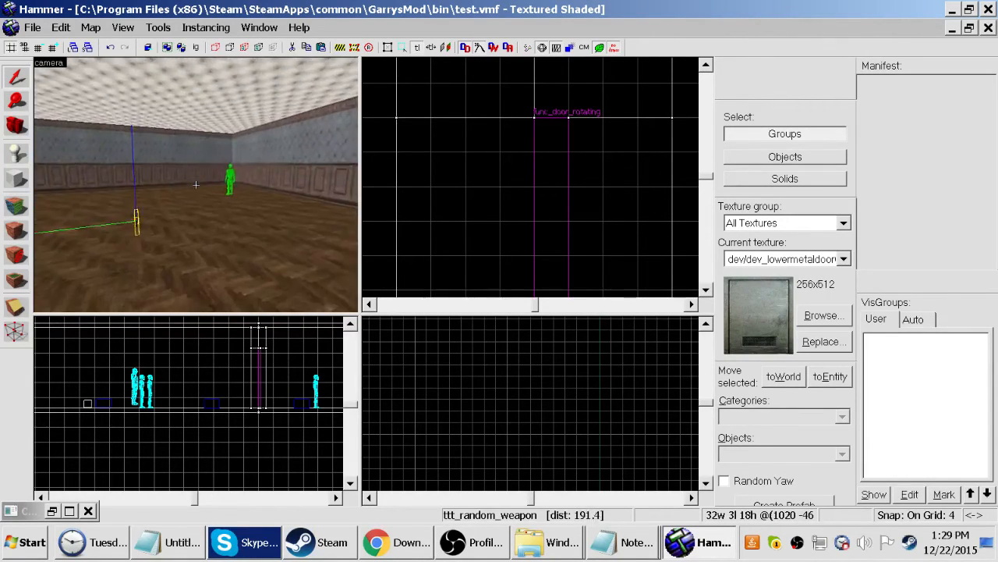
left_click(196, 185)
left_click(196, 184)
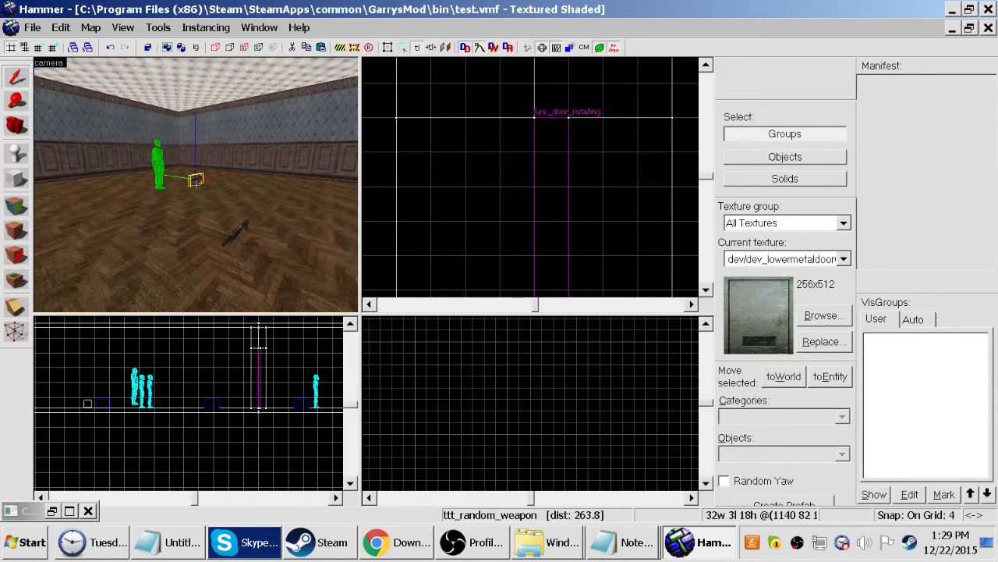
Review the ttt_map_settings entity's properties, including Force player model, spectator prop possession, flags, inputs and outputs
key("w")
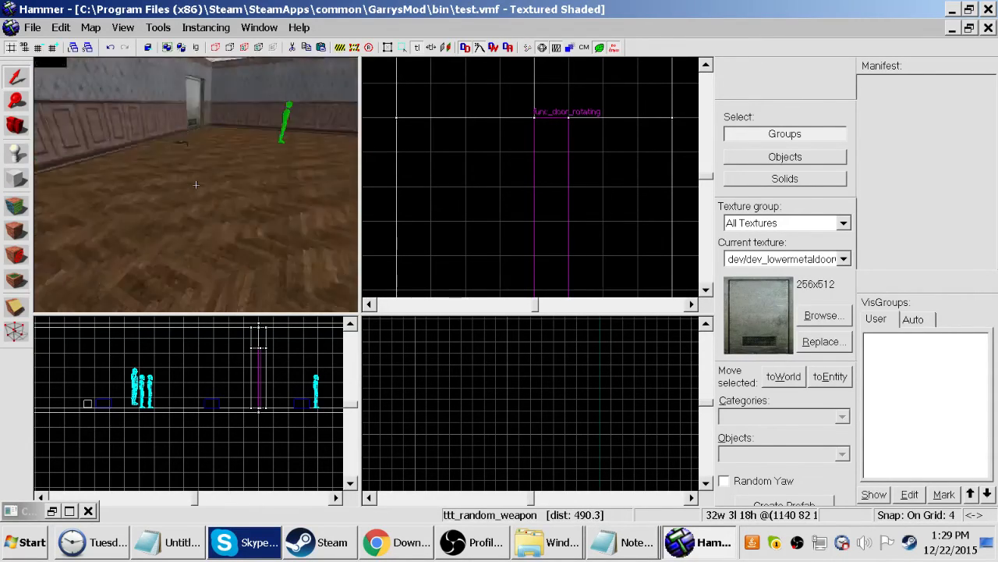
key("w")
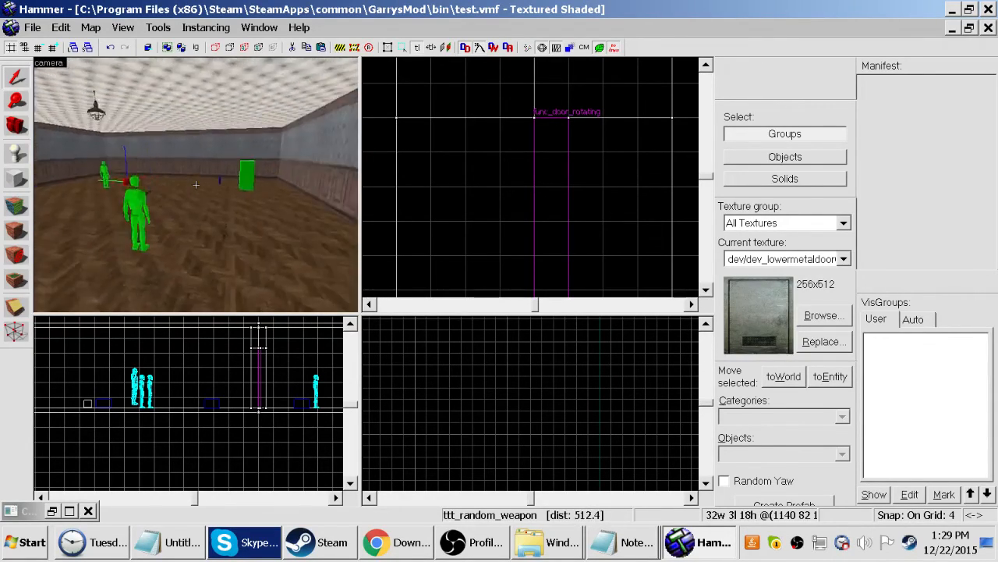
key("w")
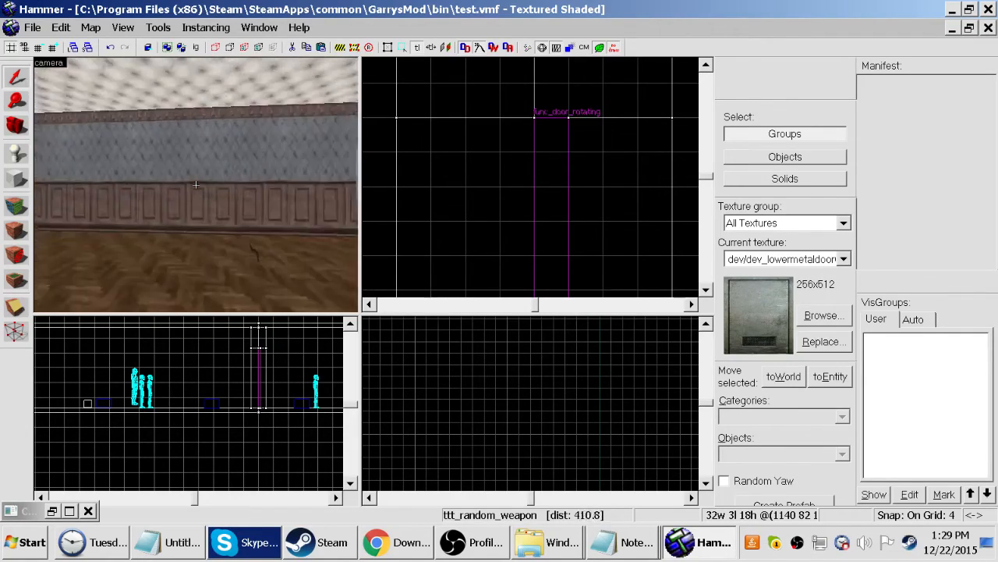
key("w")
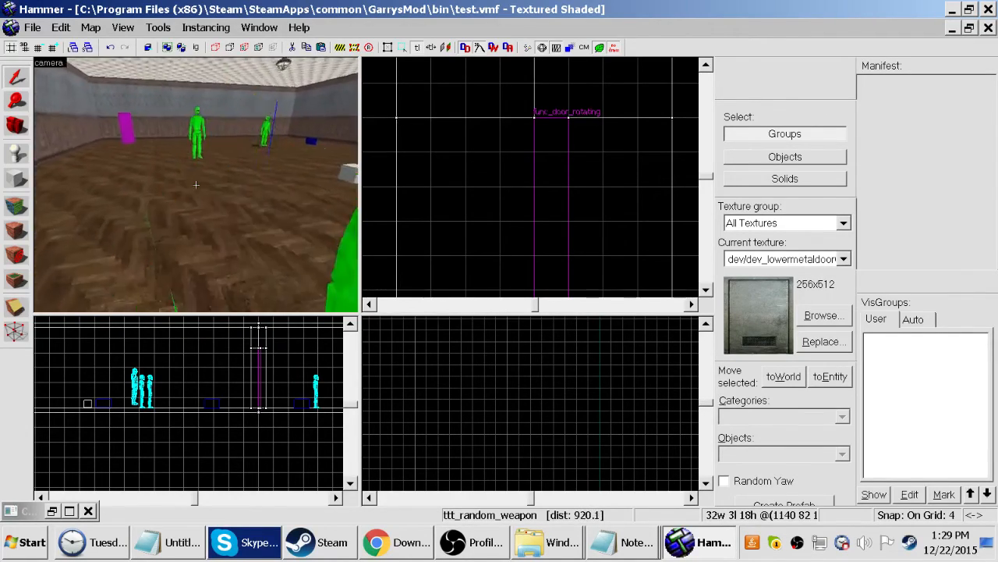
key("w")
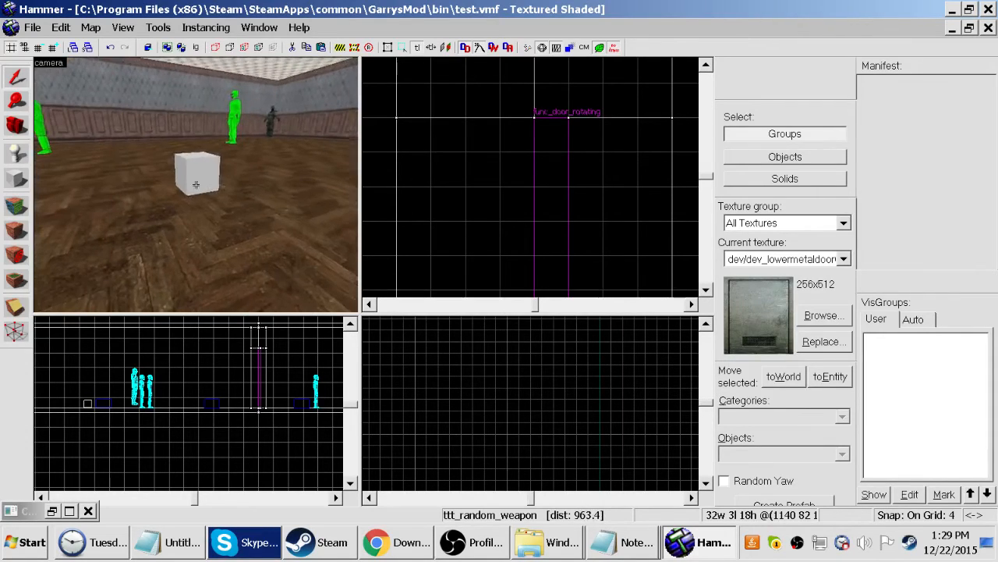
left_click(196, 185)
key("alt+Return")
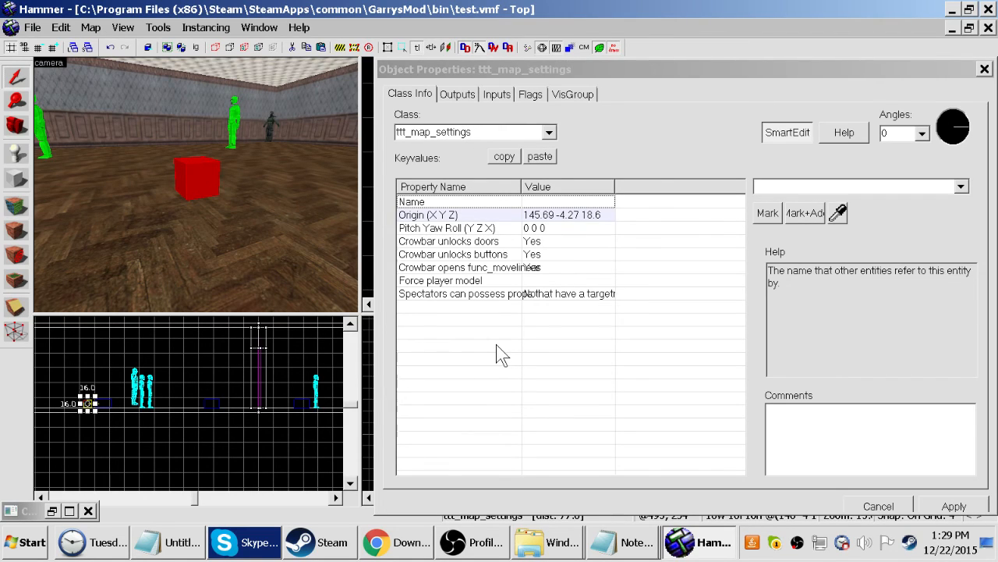
left_click(530, 281)
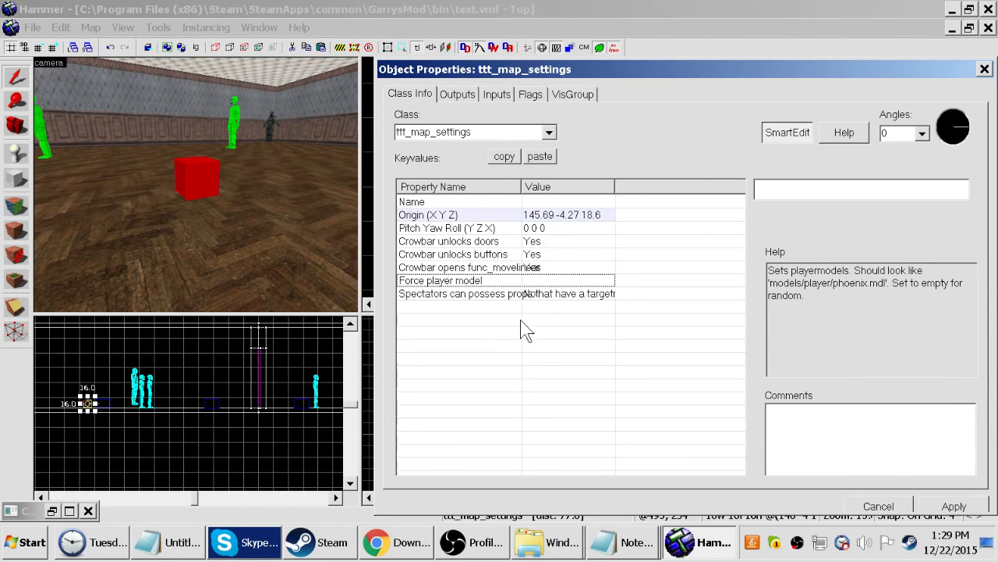
left_click(559, 296)
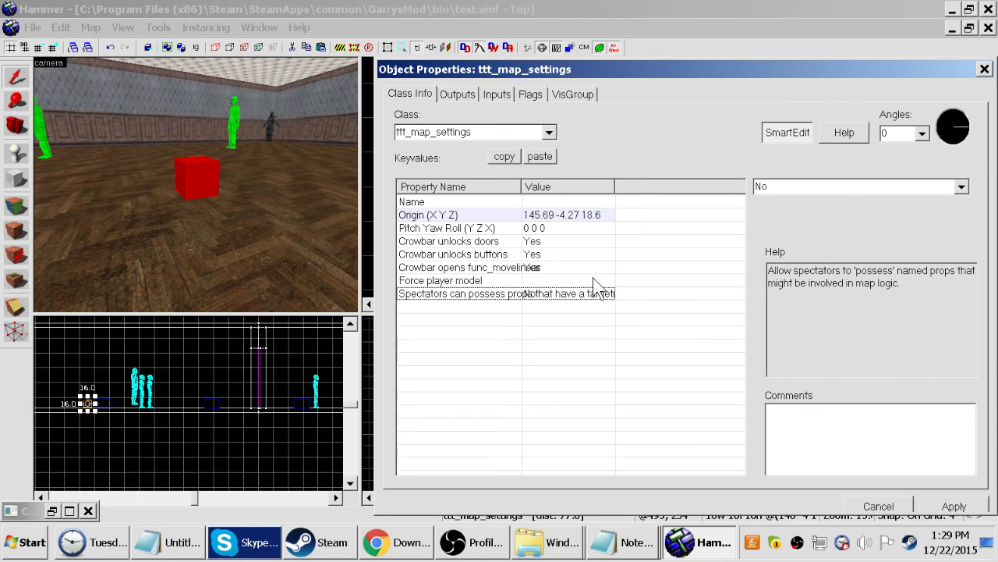
left_click(537, 97)
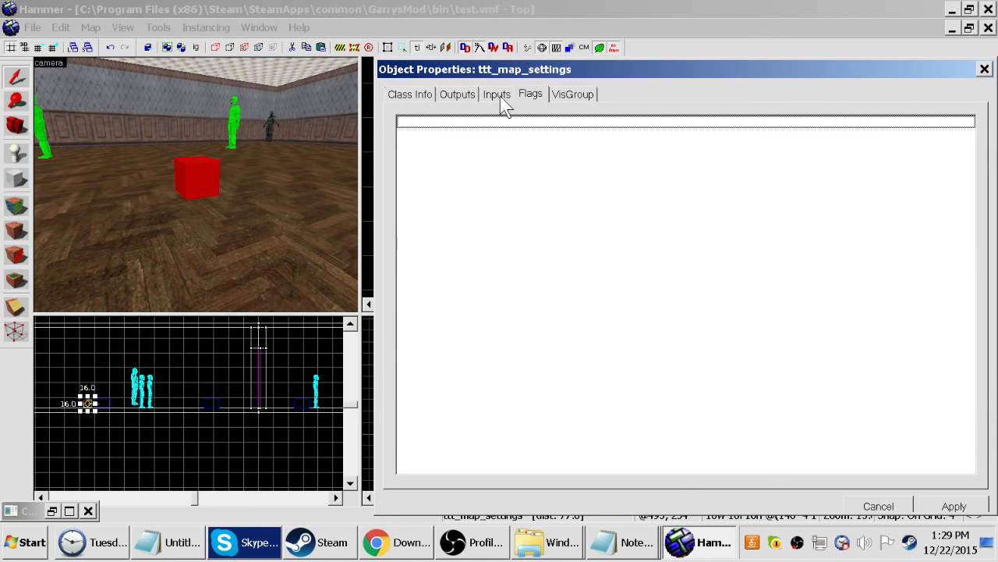
left_click(503, 97)
left_click(458, 97)
left_click(397, 95)
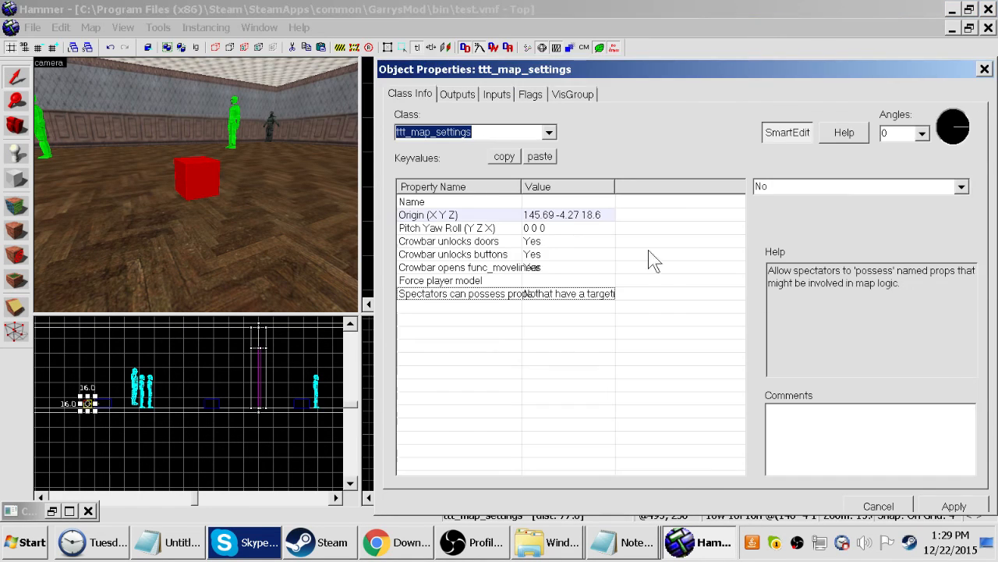
left_click(950, 505)
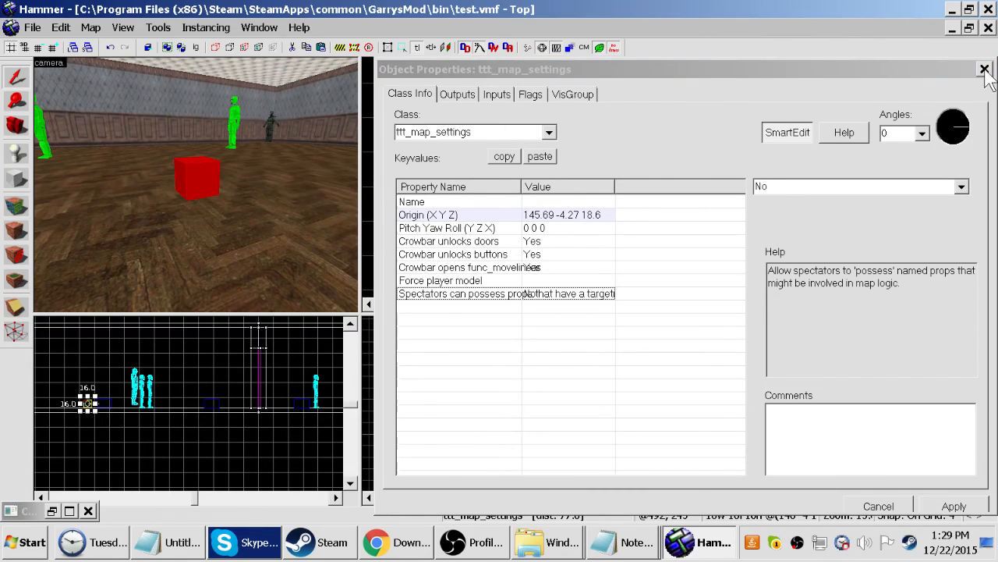
left_click(984, 69)
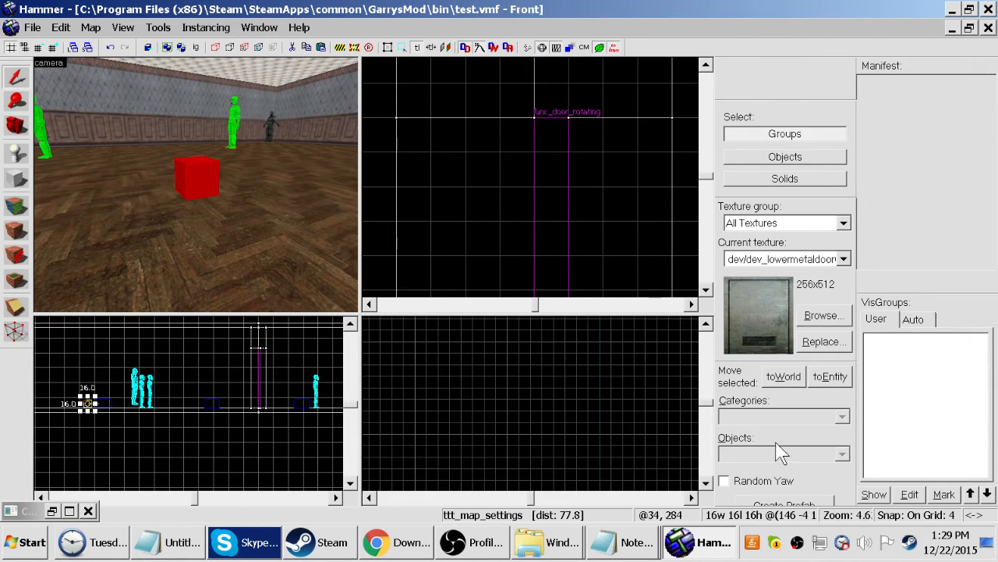
Look through the placeable entity list, examining the ttt_ entries such as ttt_traitor_button and ttt_win and the weapon_ttt and weapon_zm entries
left_click(16, 153)
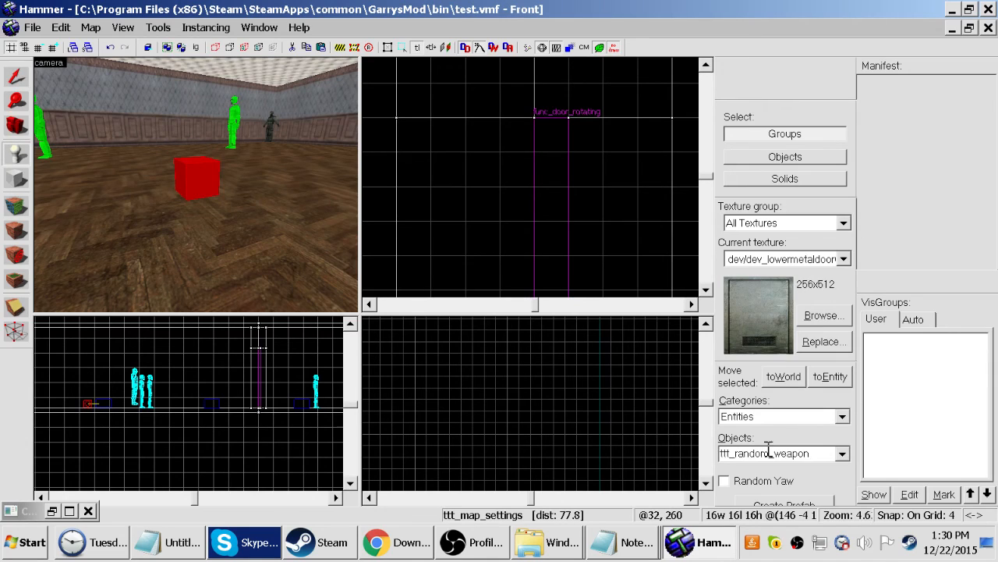
left_click(842, 454)
scroll(833, 408, "down", 3)
scroll(833, 407, "down", 13)
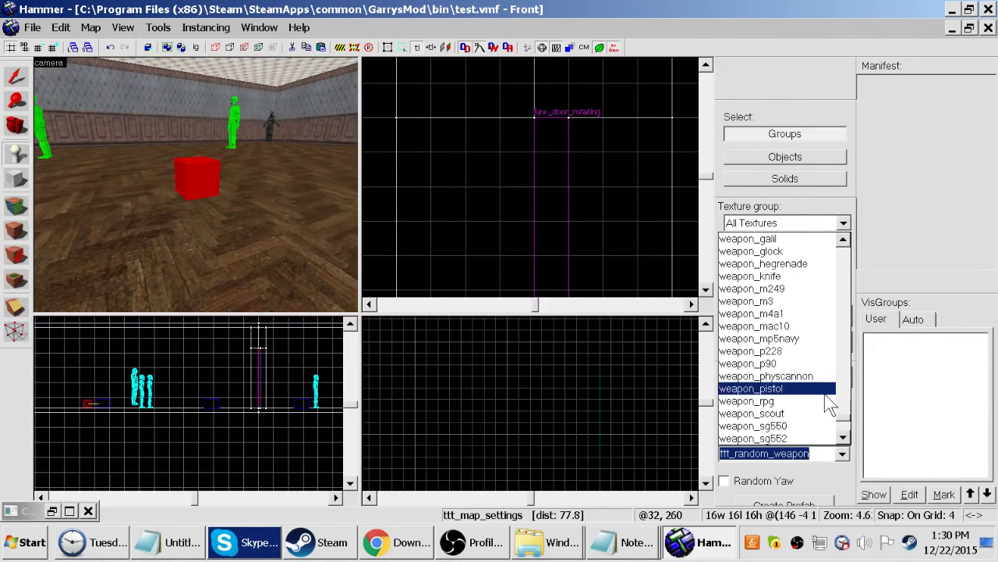
scroll(827, 404, "up", 17)
scroll(825, 402, "up", 5)
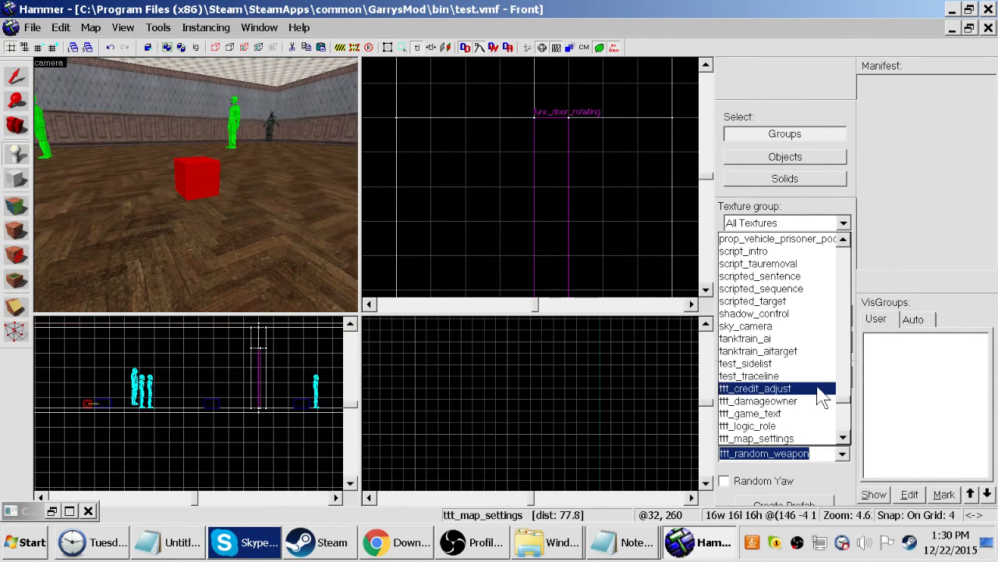
scroll(823, 399, "down", 3)
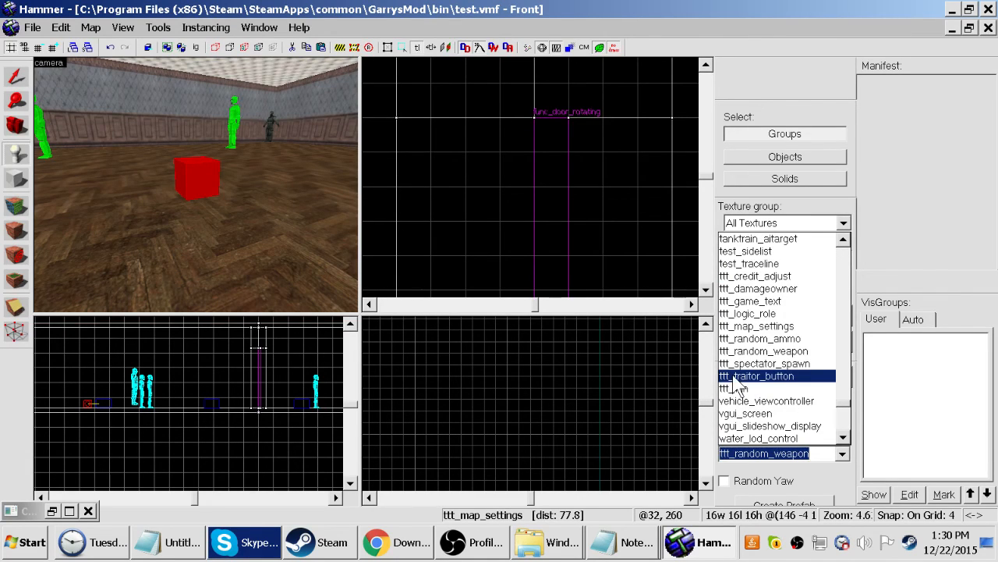
scroll(733, 381, "up", 1)
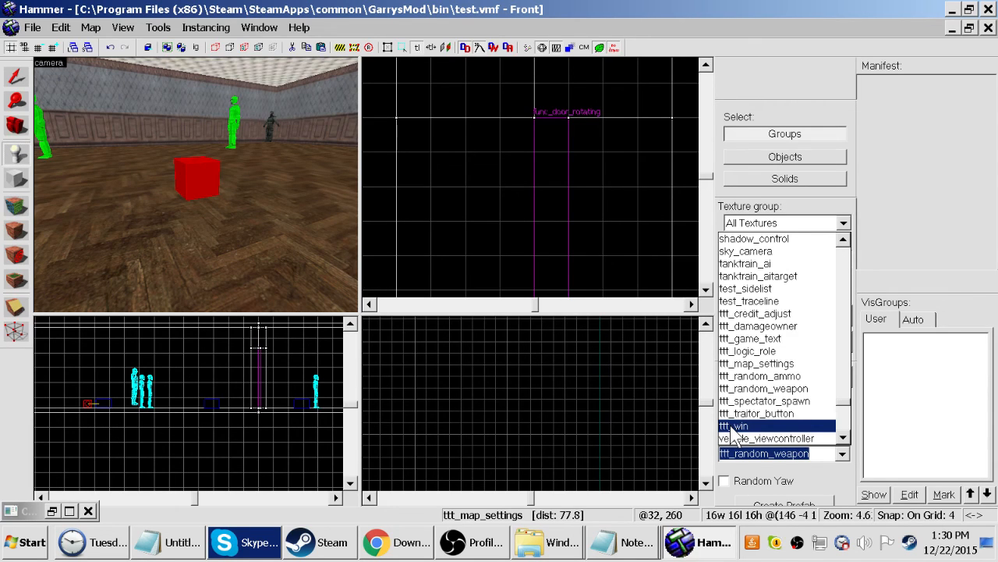
scroll(733, 434, "down", 4)
scroll(733, 434, "down", 15)
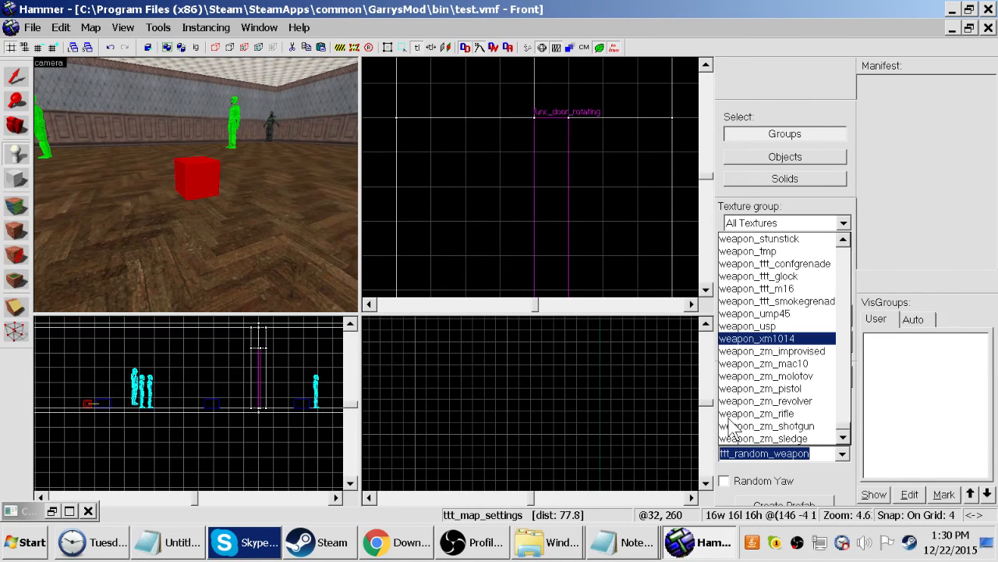
left_click(322, 160)
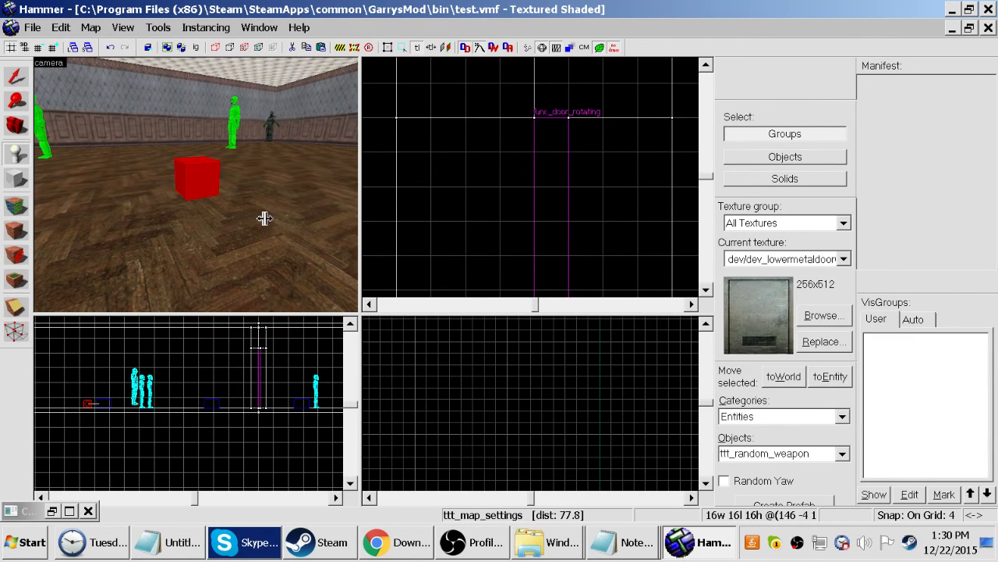
Fly through both rooms in the 3D view and inspect the placed spawns, weapons, lamp, map settings entity and metal door
key("z")
key("w")
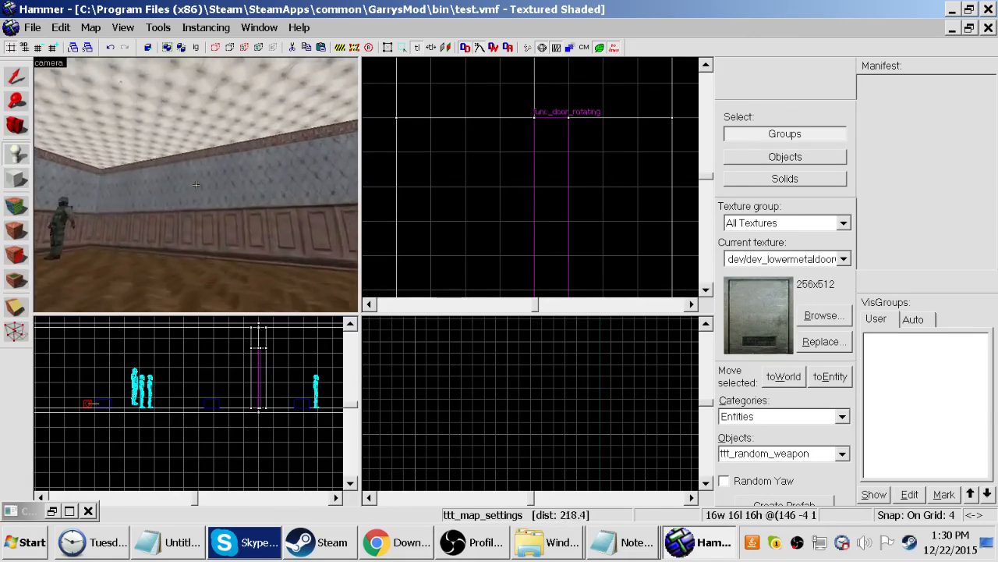
key("w")
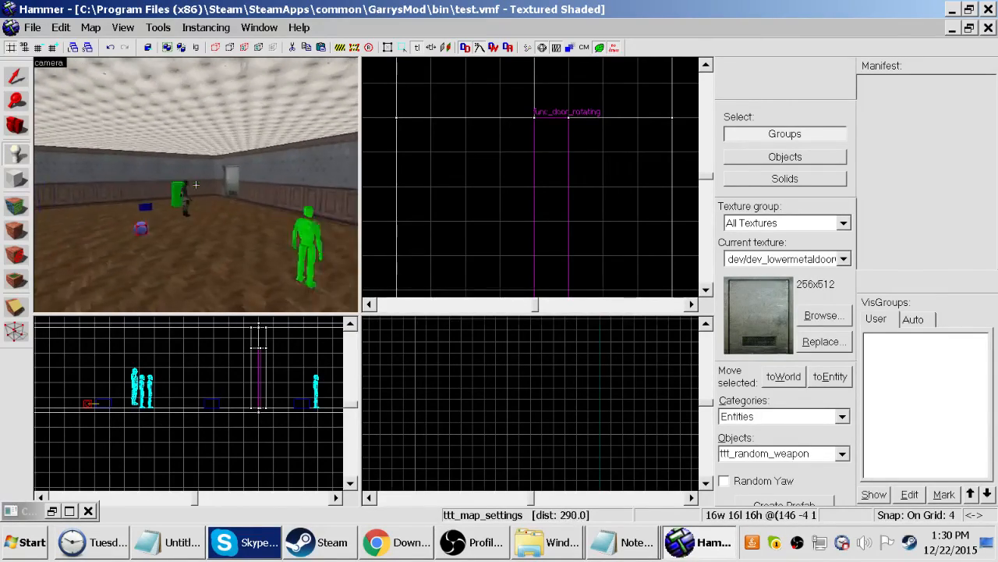
key("w")
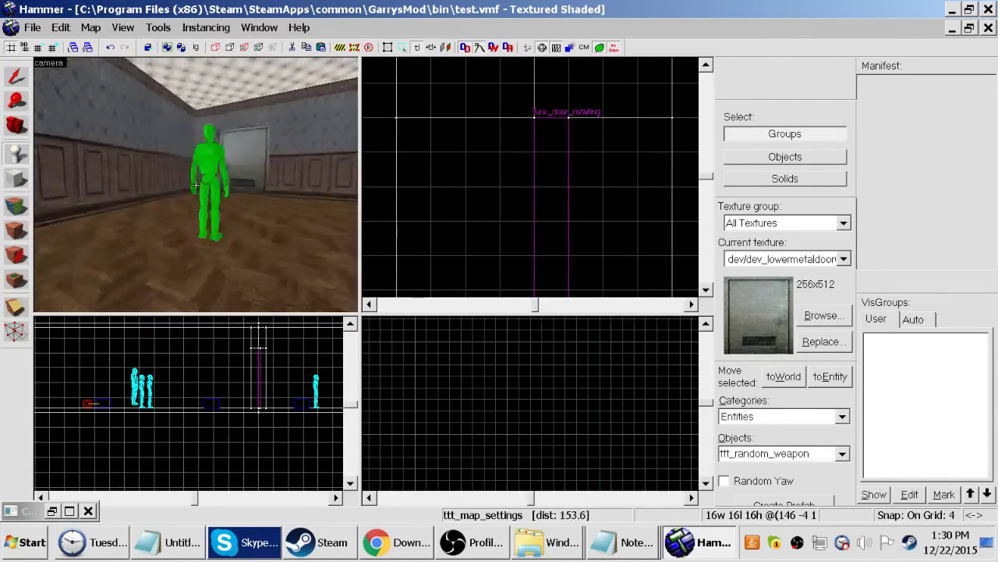
key("w")
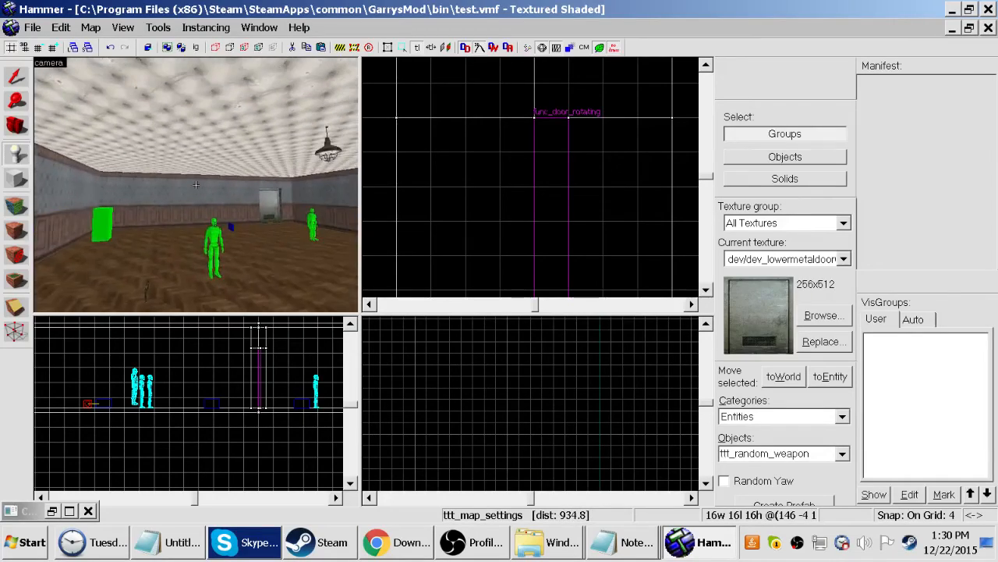
key("w")
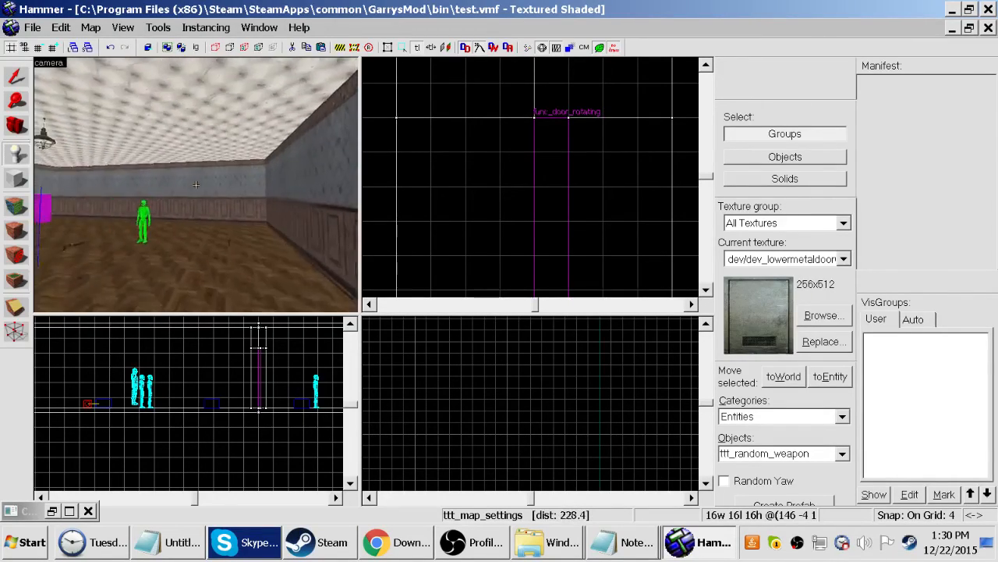
key("w")
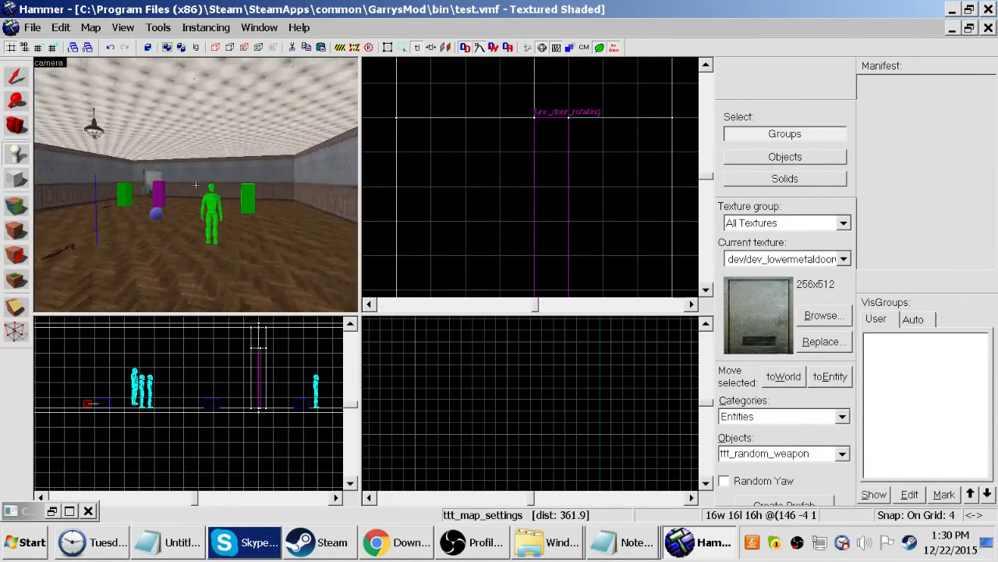
key("a")
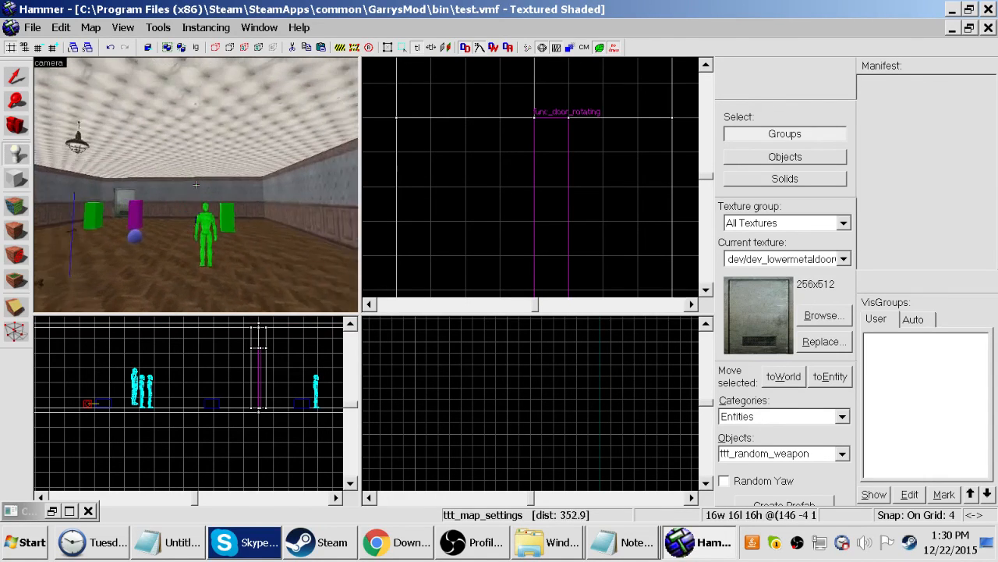
key("w")
key("w")
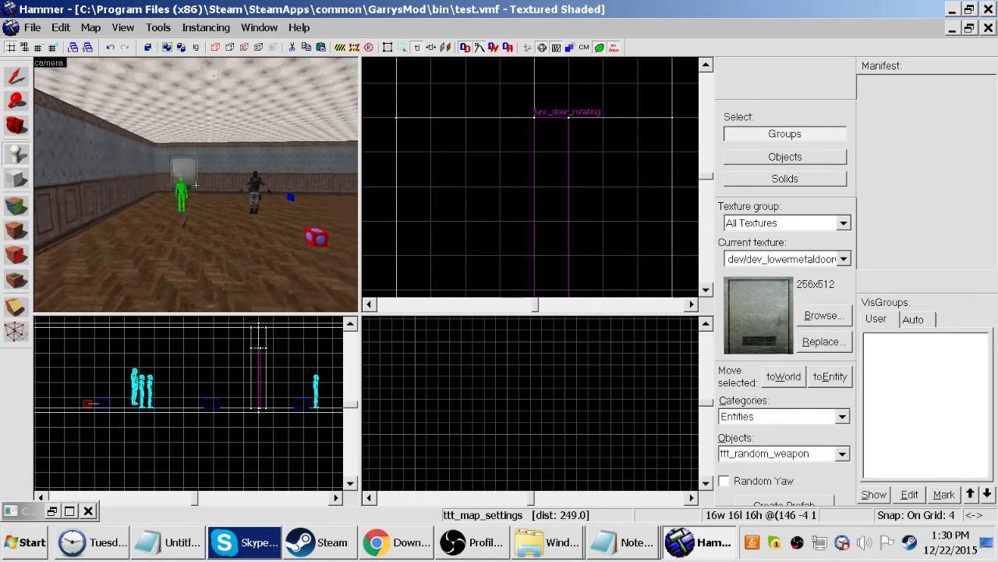
key("d")
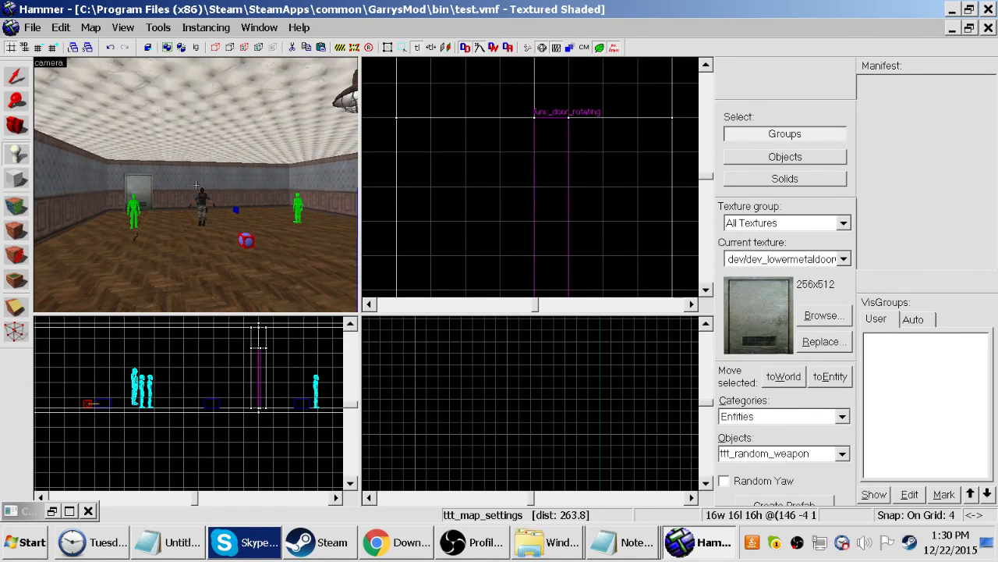
key("w")
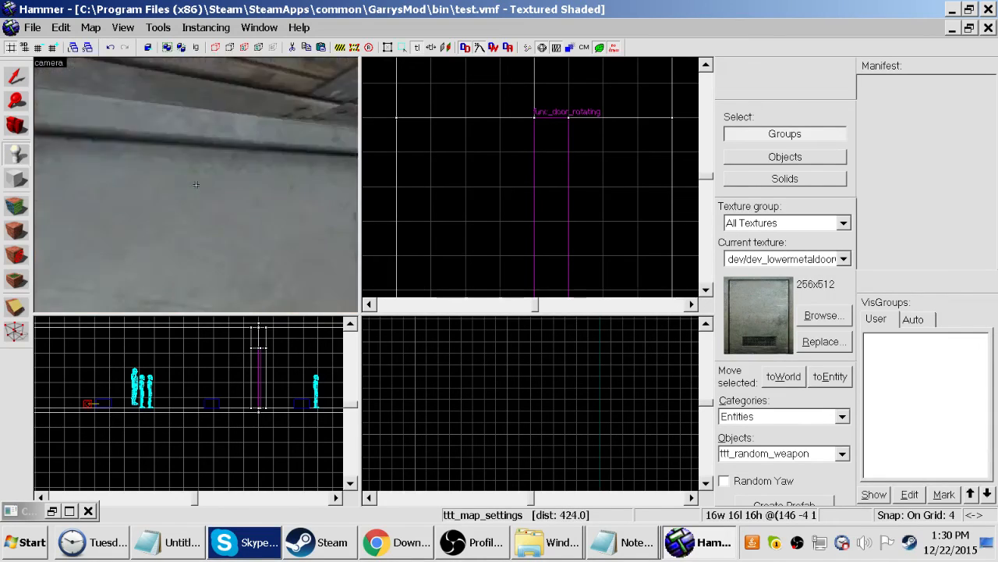
key("w")
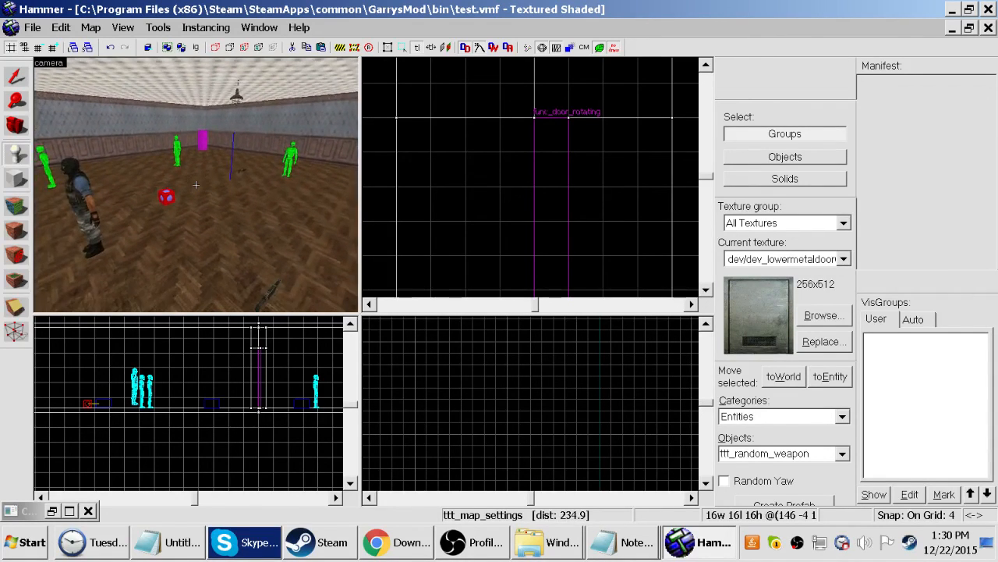
key("d")
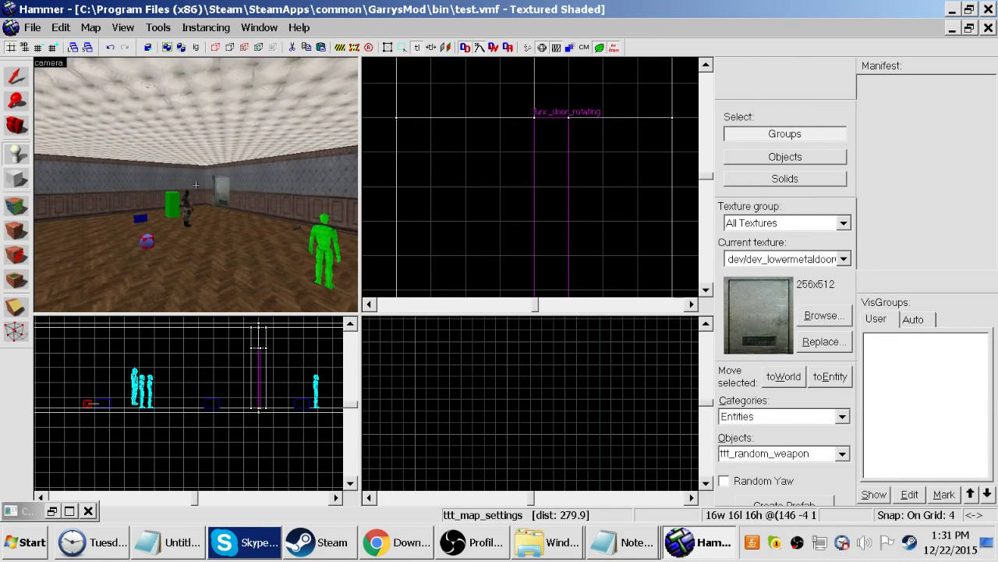
Look through the open program windows, including the Chrome downloads page and the bin folder, for the one to switch to
key("alt+Tab")
key("alt+Tab")
key("alt+Tab")
key("alt+Tab")
key("alt+Tab")
key("alt+Tab")
key("alt+Tab")
key("alt+Tab")
key("alt+Tab")
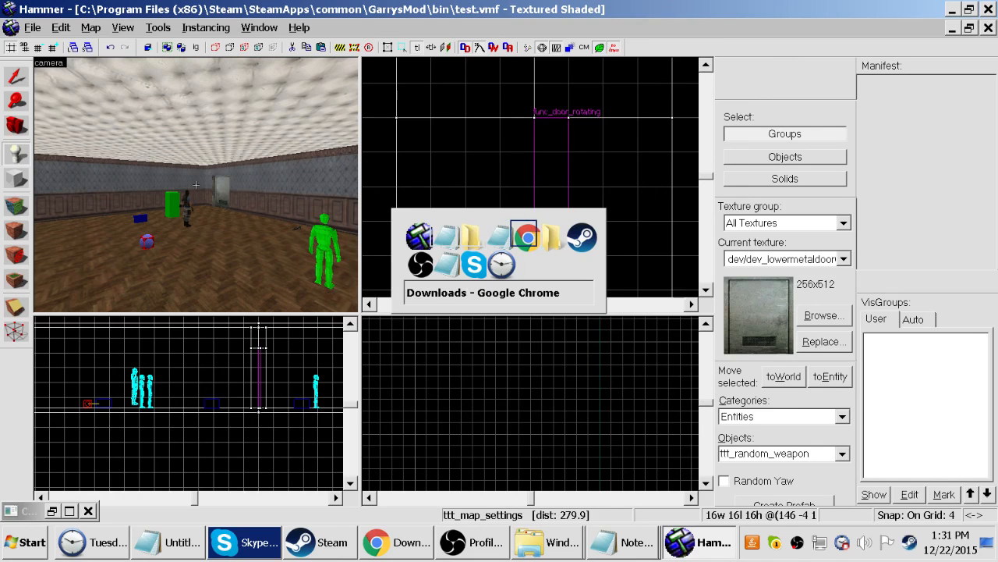
key("alt+Tab")
key("alt+Tab")
key("alt+Tab")
key("alt+Tab")
key("alt+Tab")
key("alt+Tab")
key("alt+Tab")
key("alt+Tab")
key("alt+Tab")
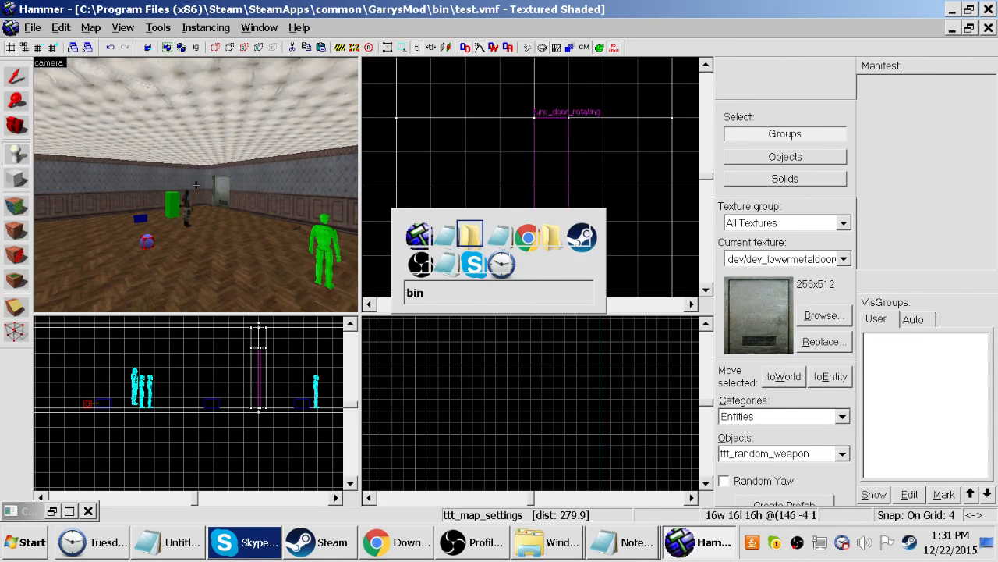